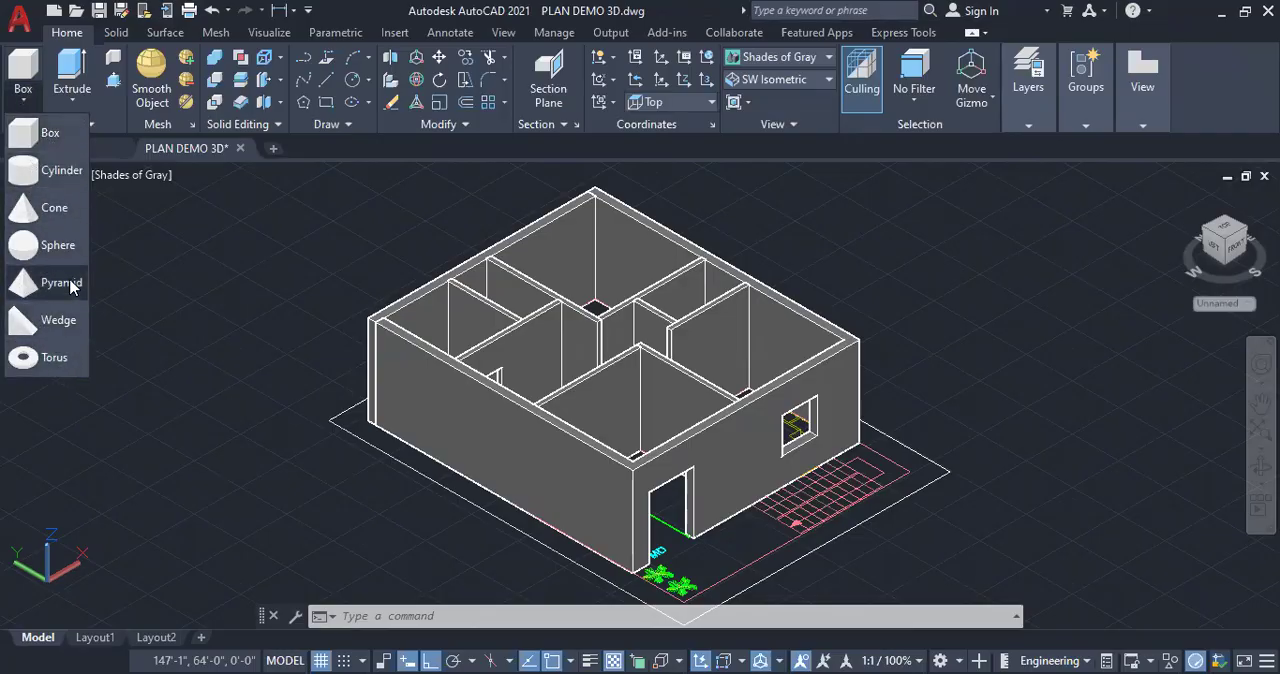
click(12, 99)
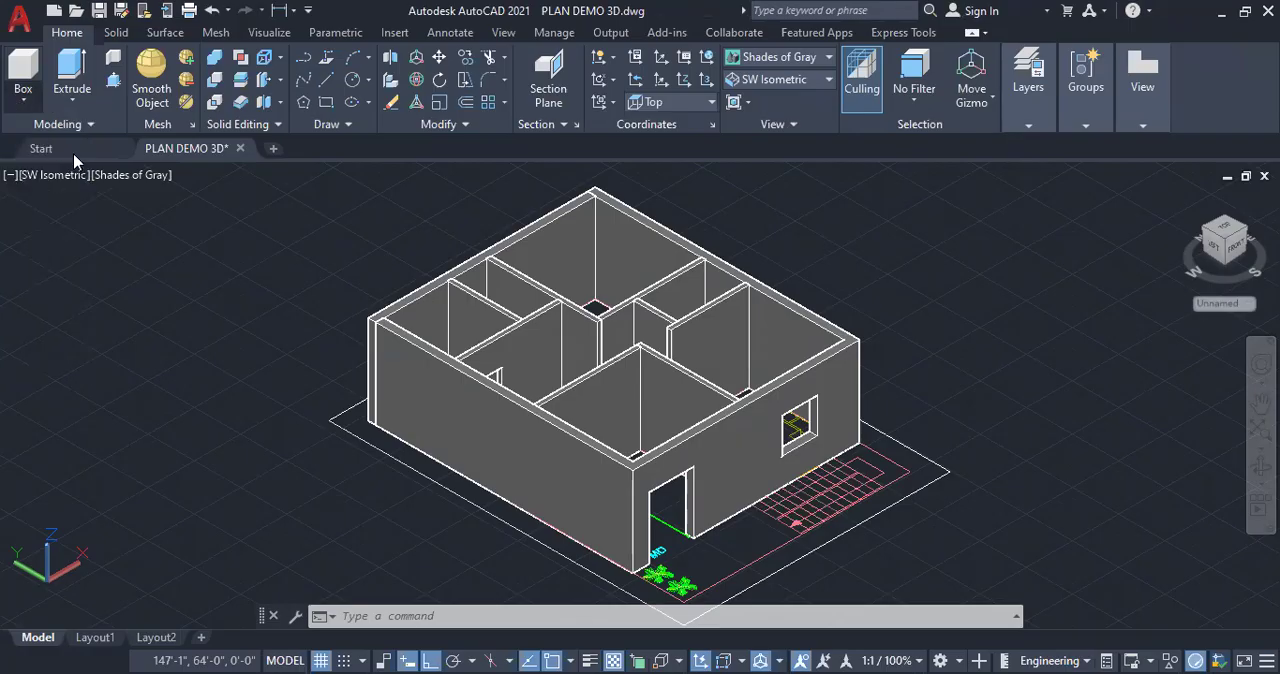
click(77, 99)
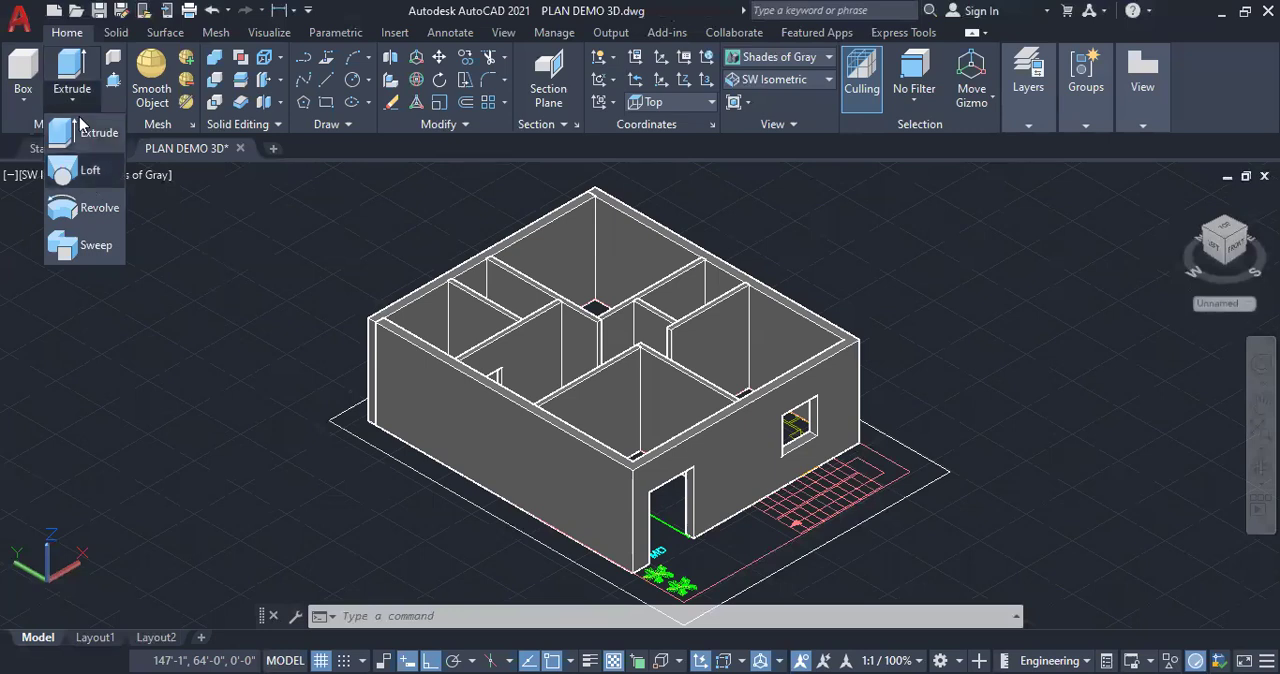
scroll(264, 377, down, 3)
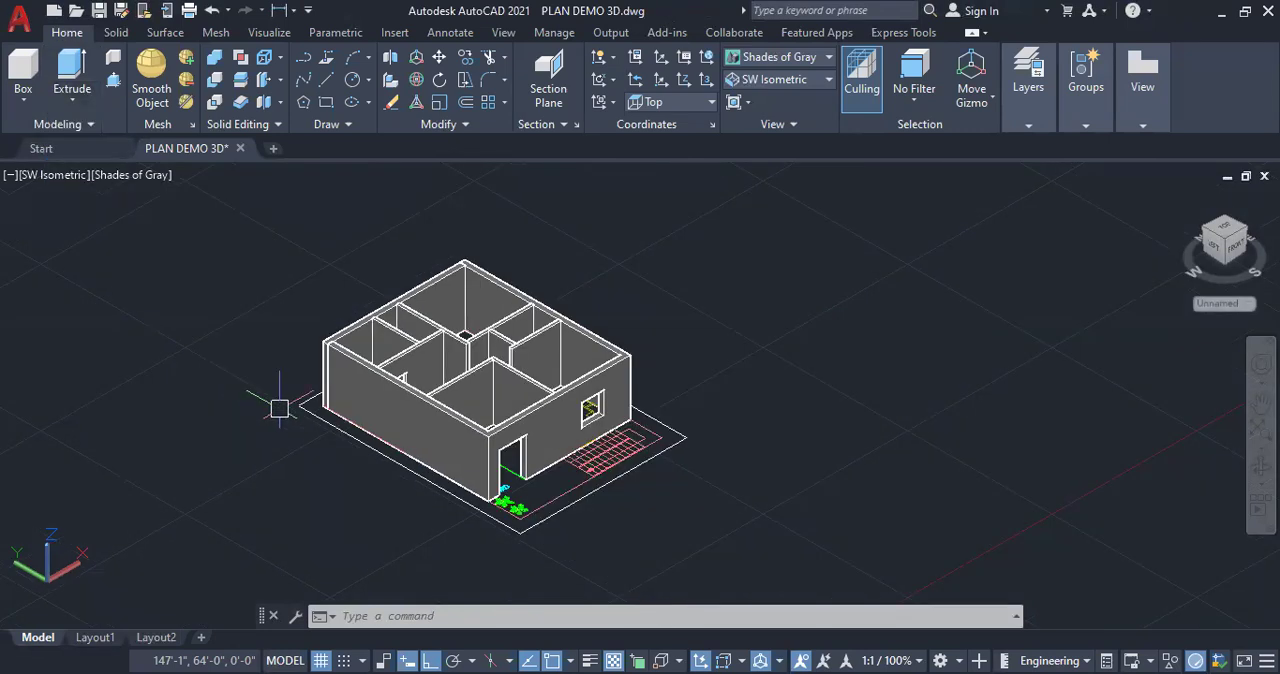
scroll(782, 341, up, 1)
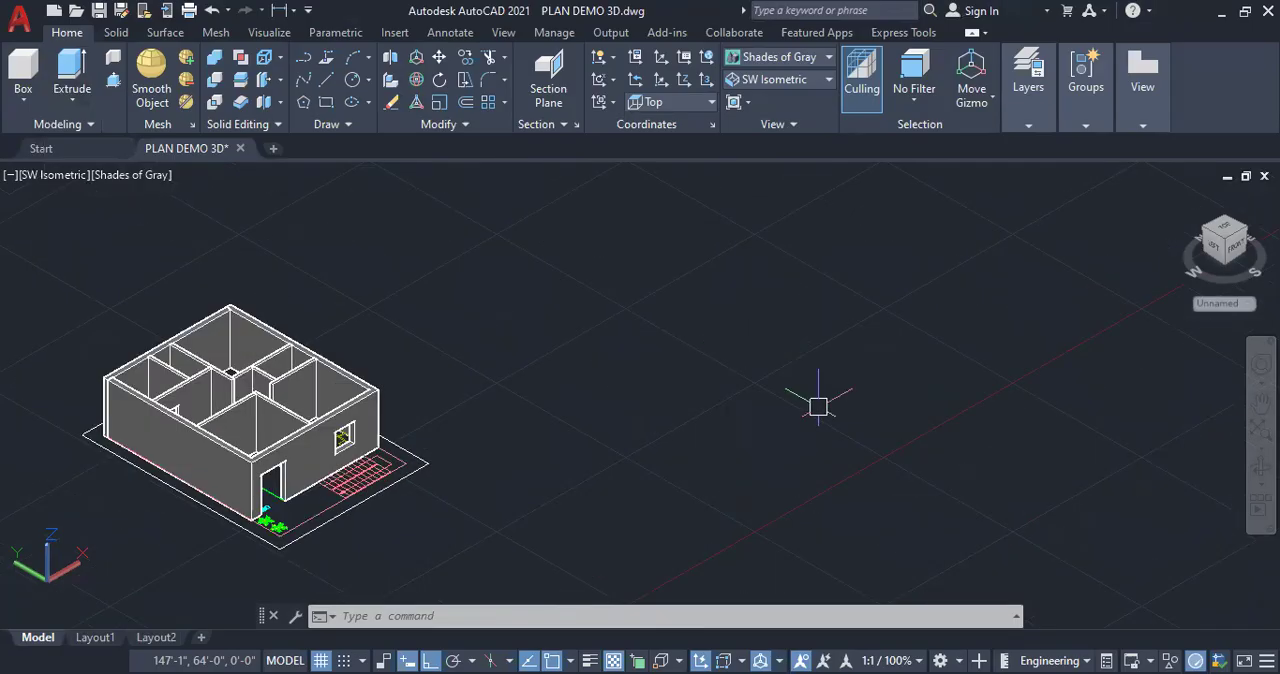
click(74, 100)
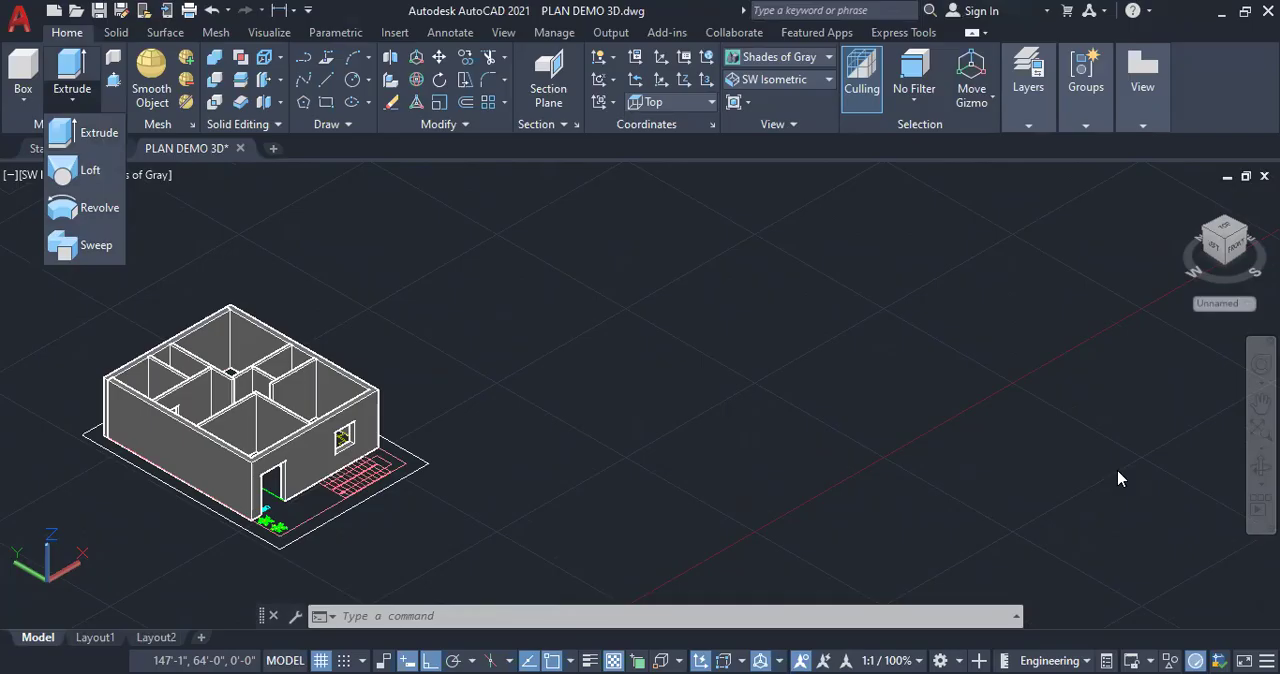
click(748, 464)
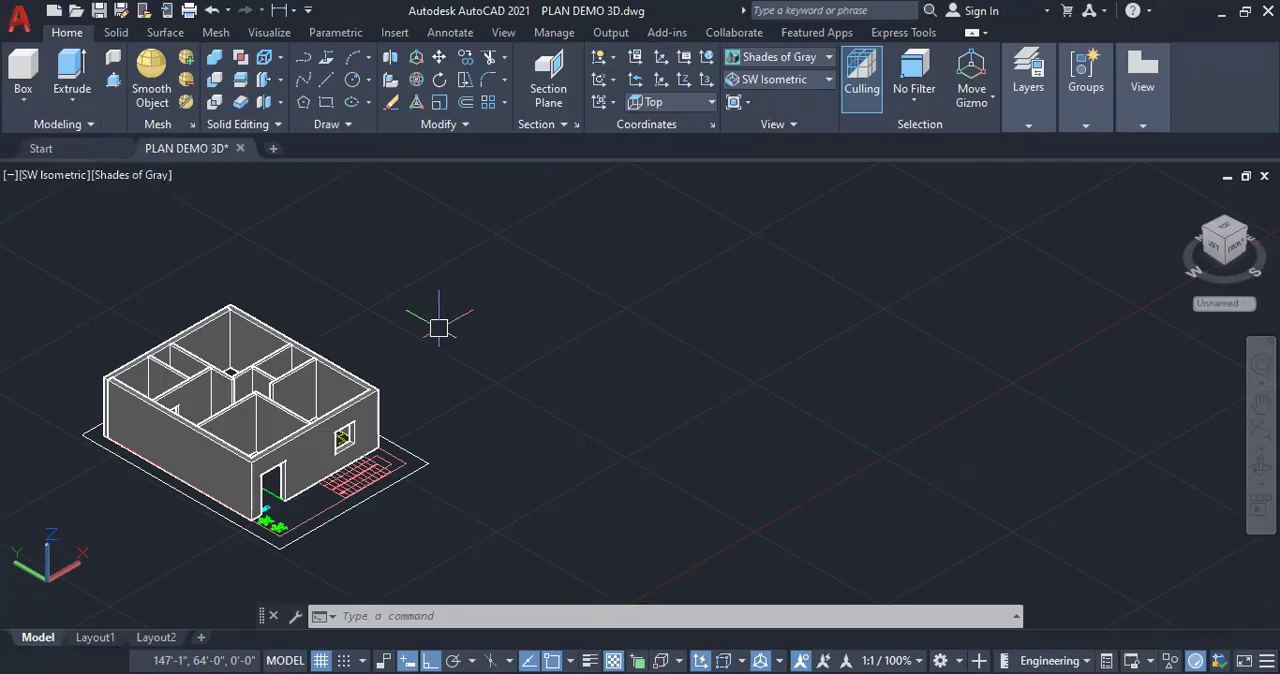
click(72, 100)
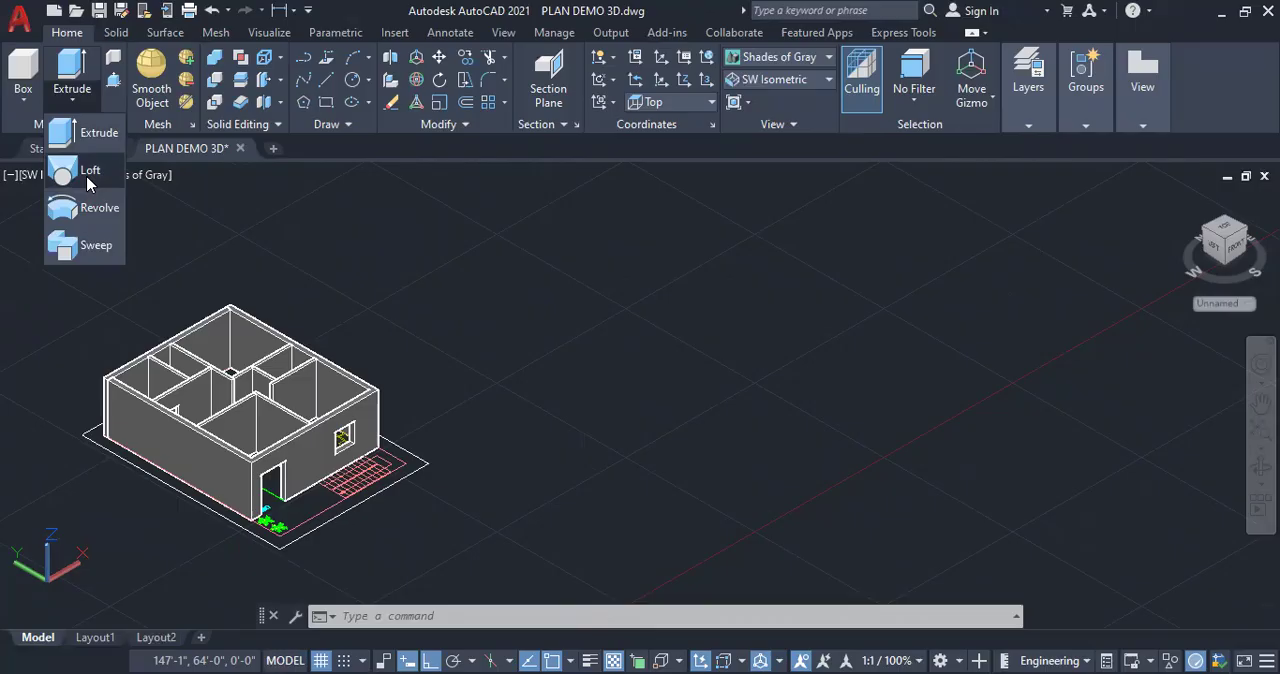
click(79, 100)
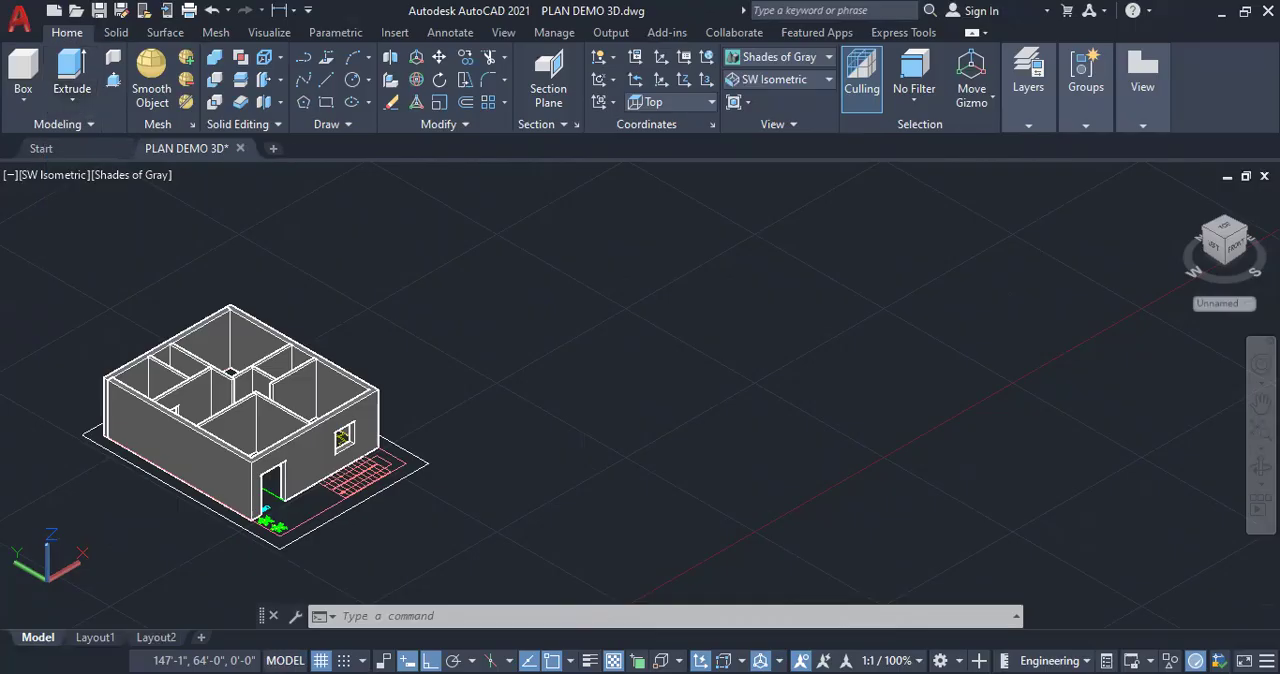
Draw three concentric circles on the ground beside the house, turning Ortho off and giving the middle circle a radius of about 5'-11"
click(368, 80)
click(390, 118)
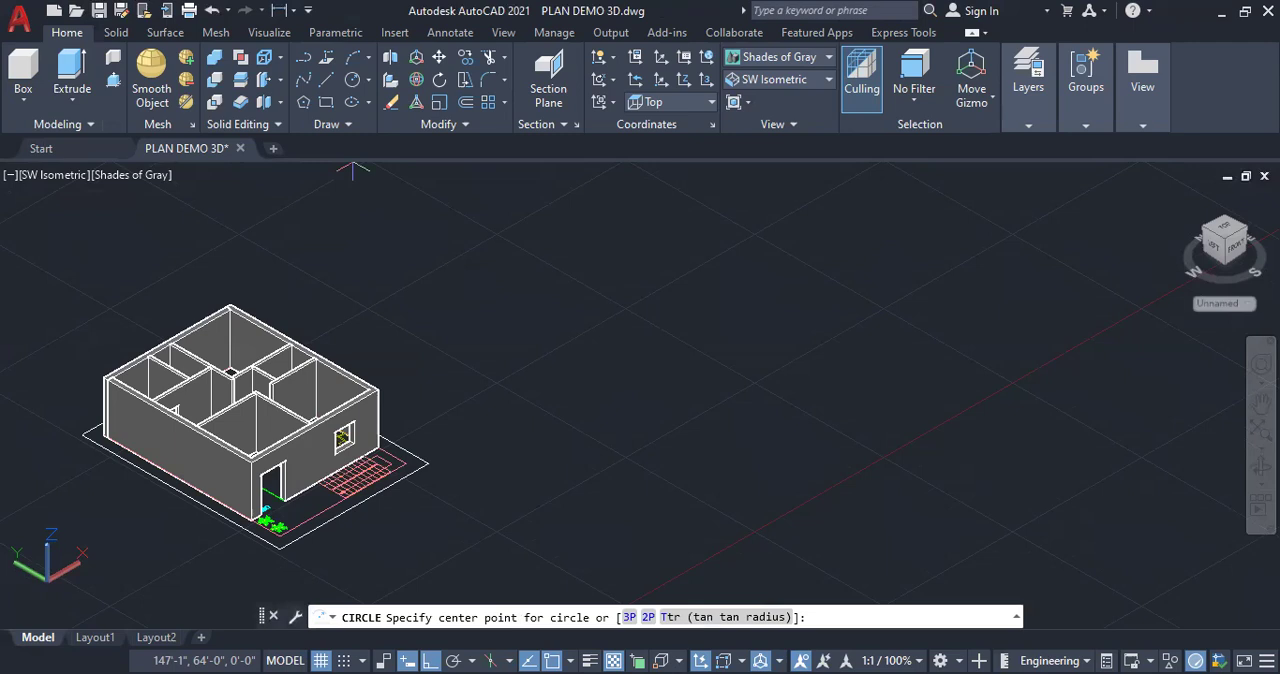
click(598, 412)
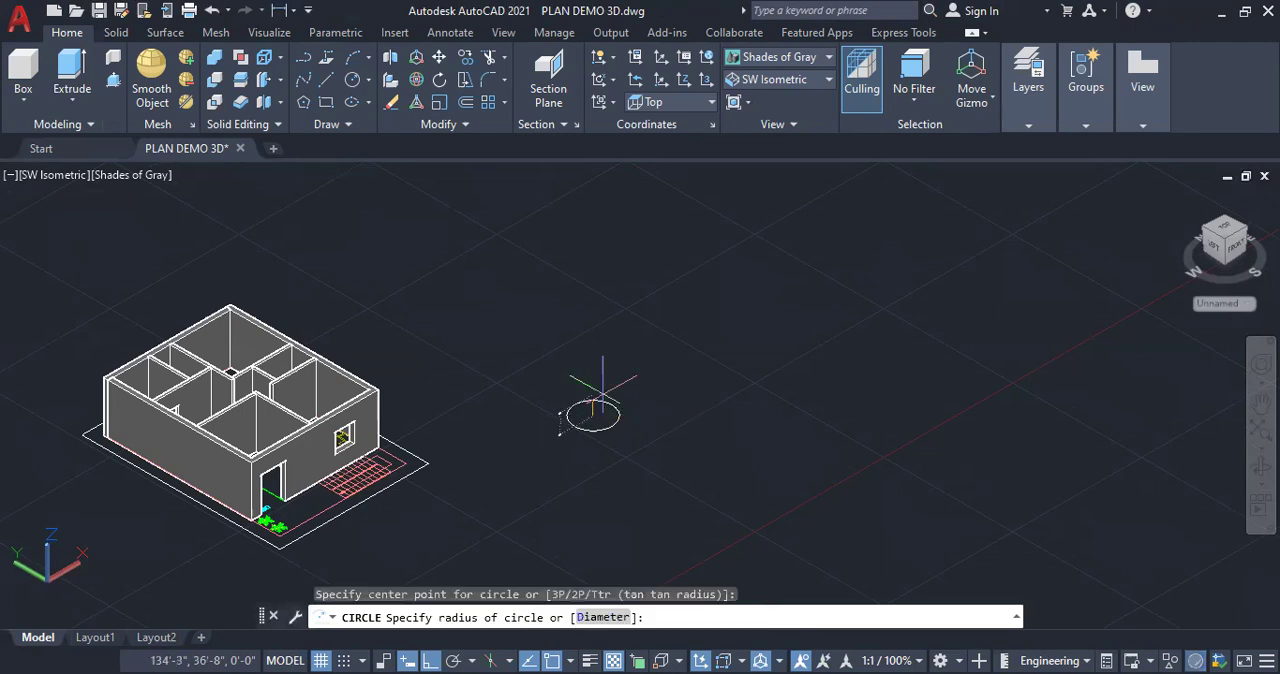
key(Return)
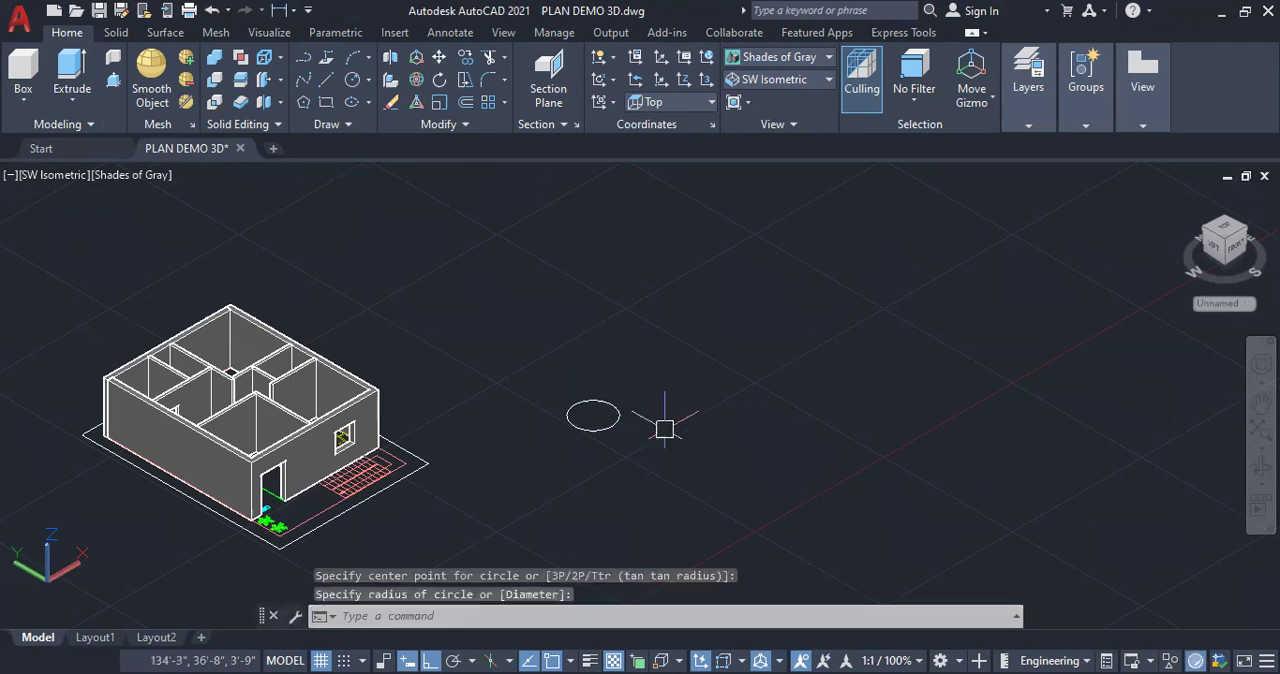
click(430, 660)
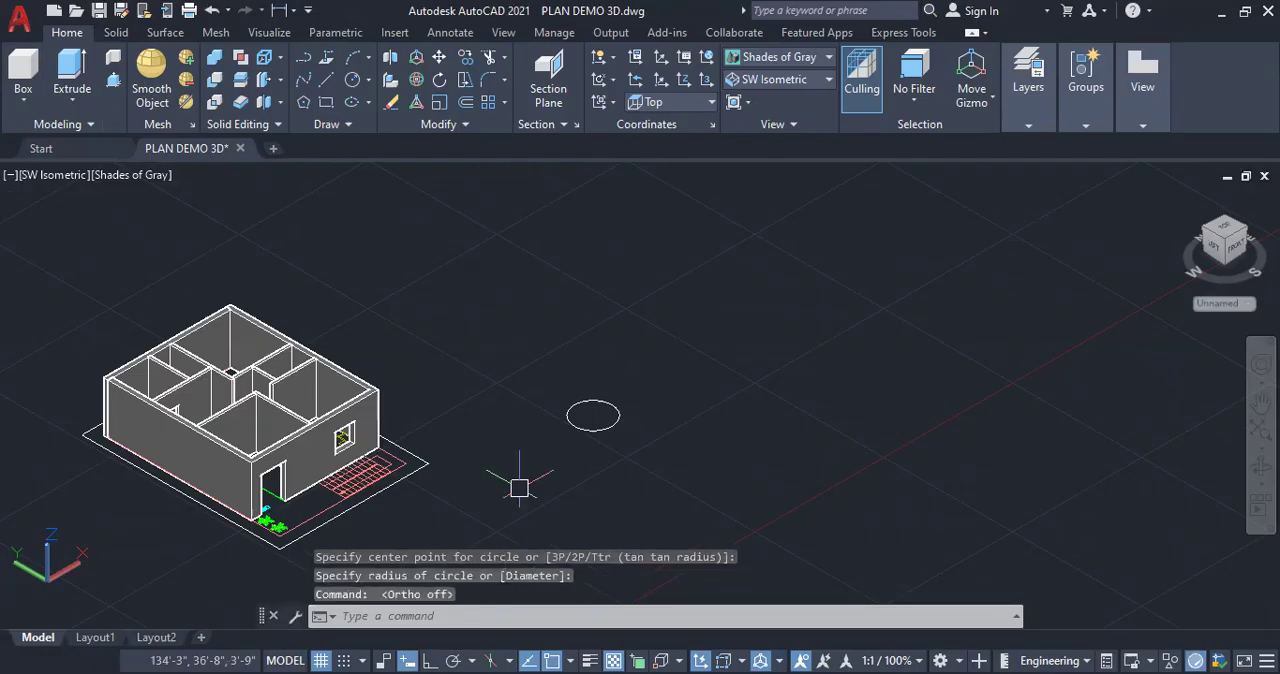
text(c)
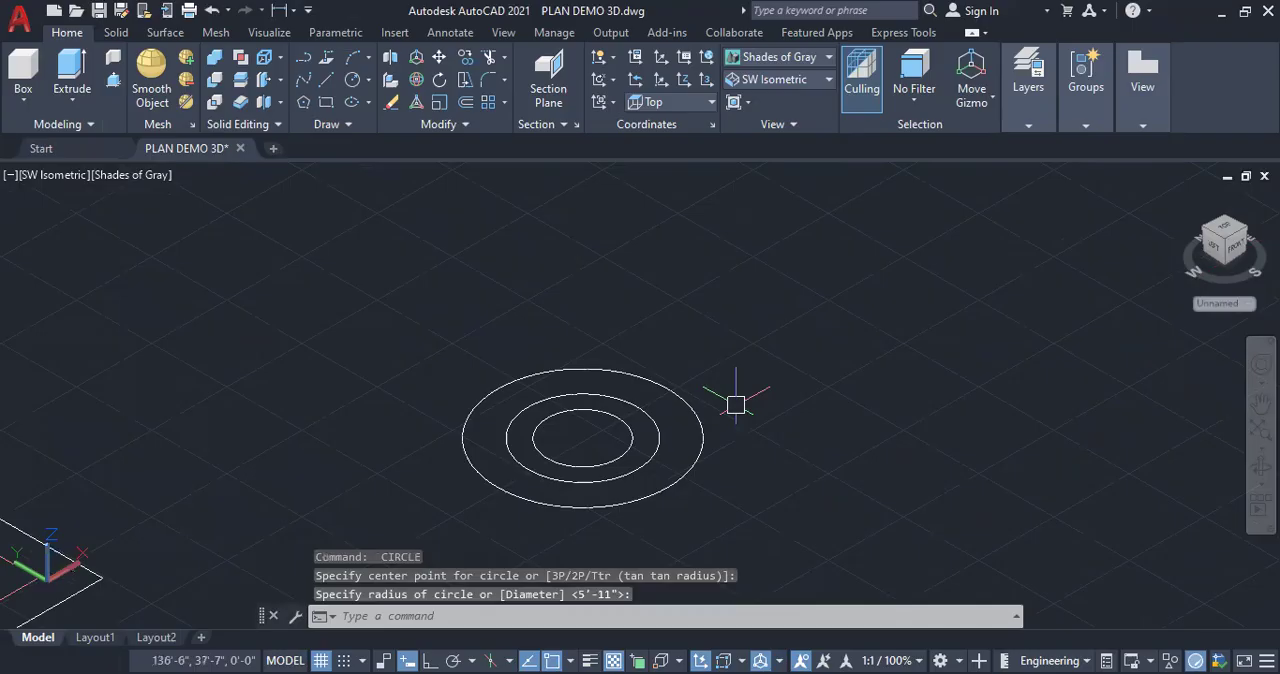
With Ortho on, move the smallest circle straight up about 16'-2" and the middle-sized circle about 30'-8" above the largest
key(F8)
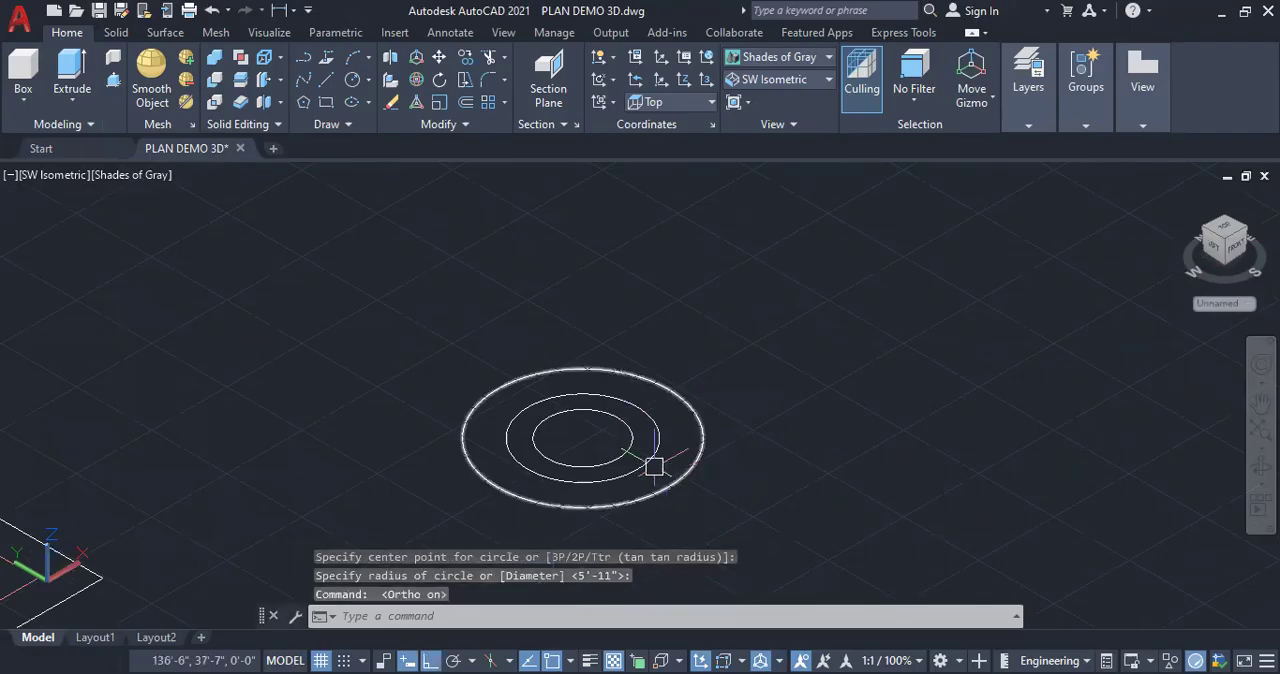
scroll(654, 467, down, 3)
click(612, 453)
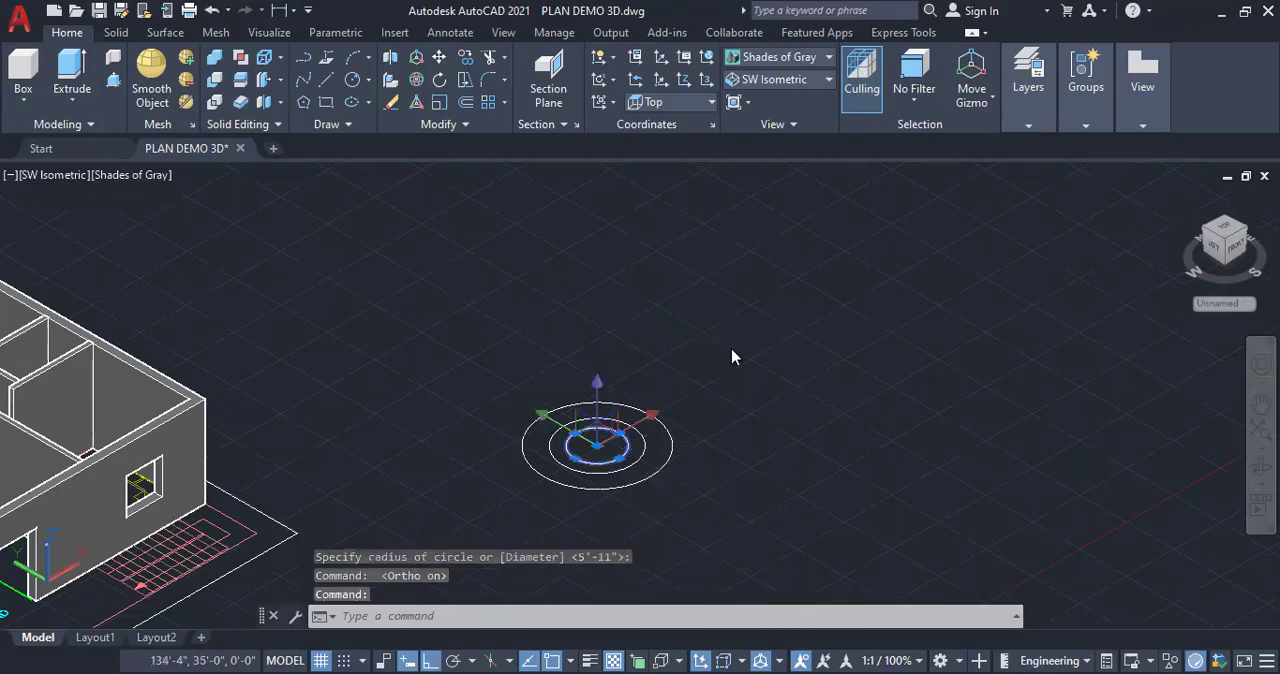
text(m)
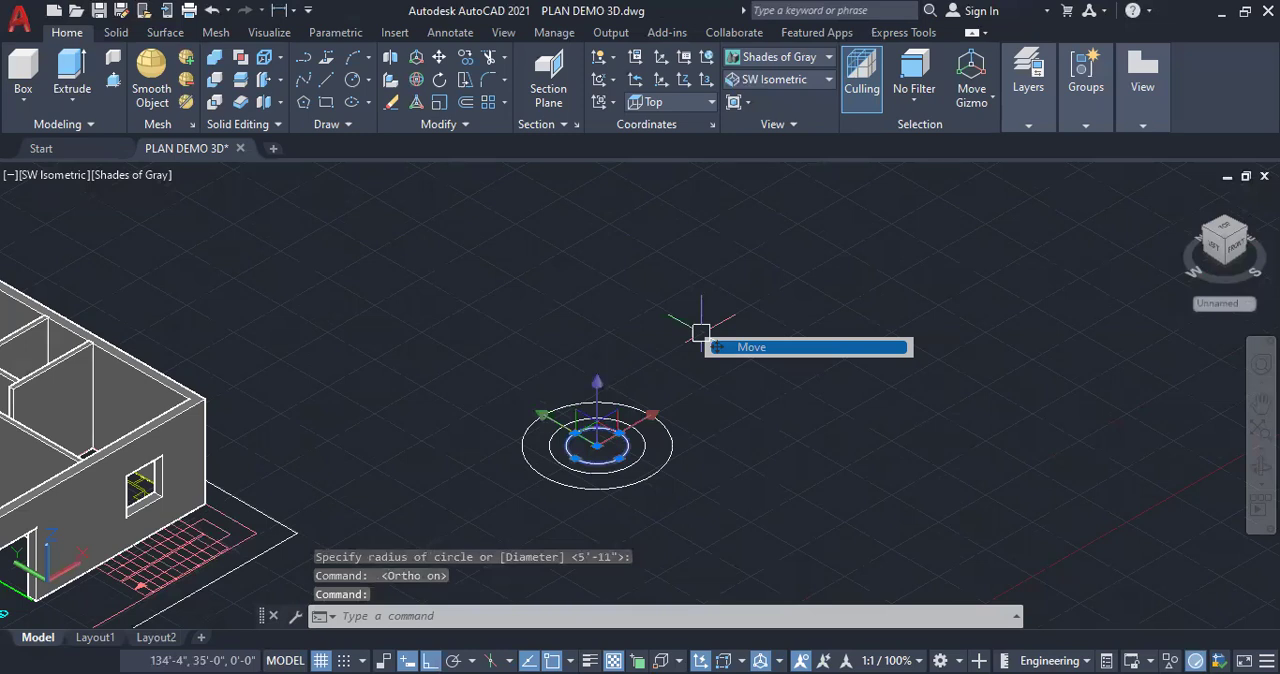
key(Return)
click(597, 443)
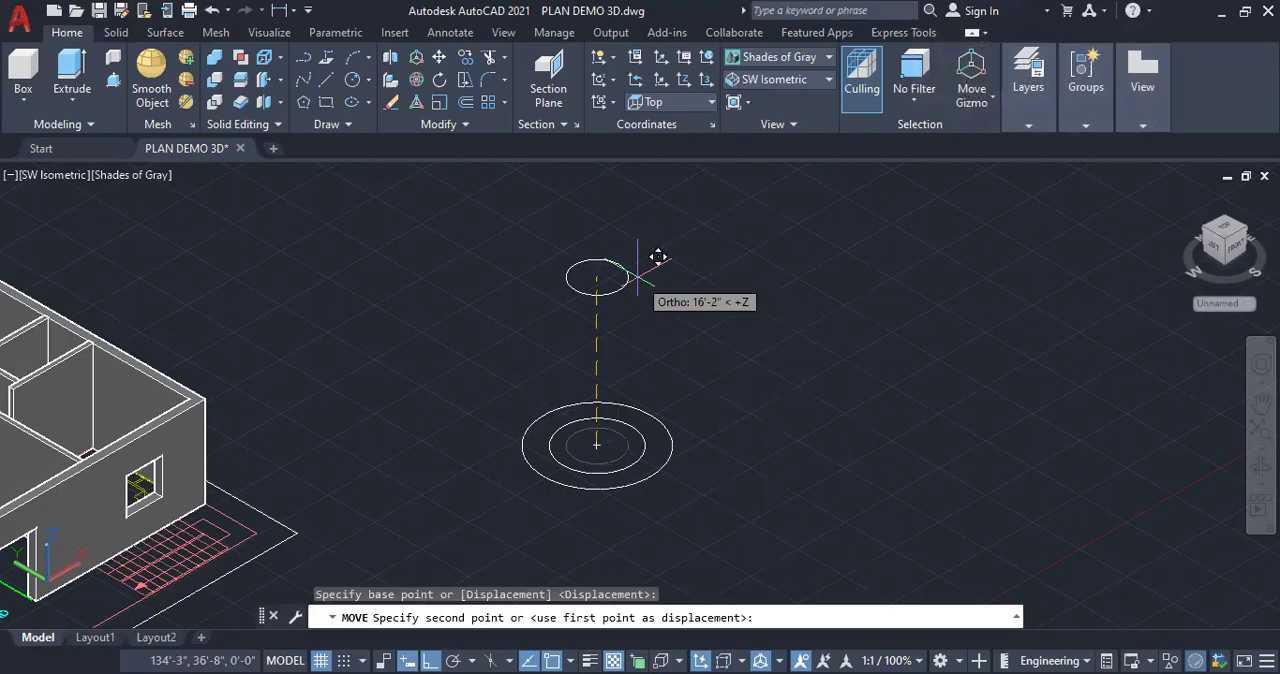
click(658, 257)
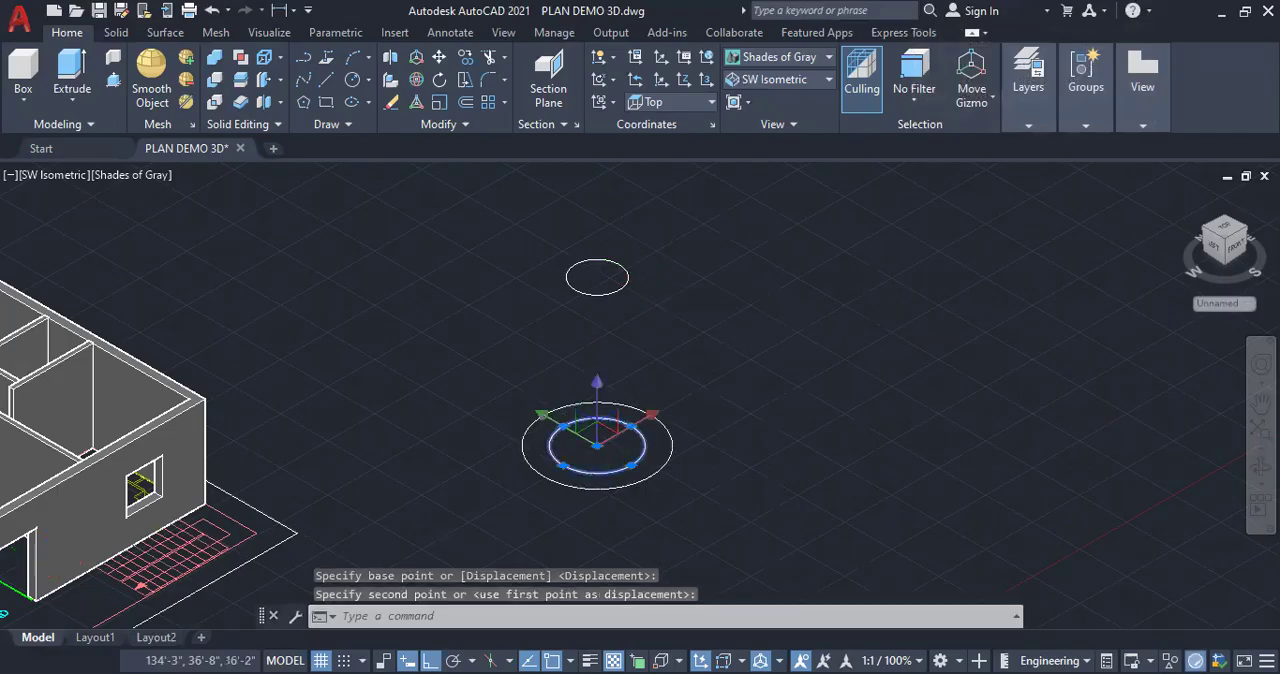
right_click(676, 348)
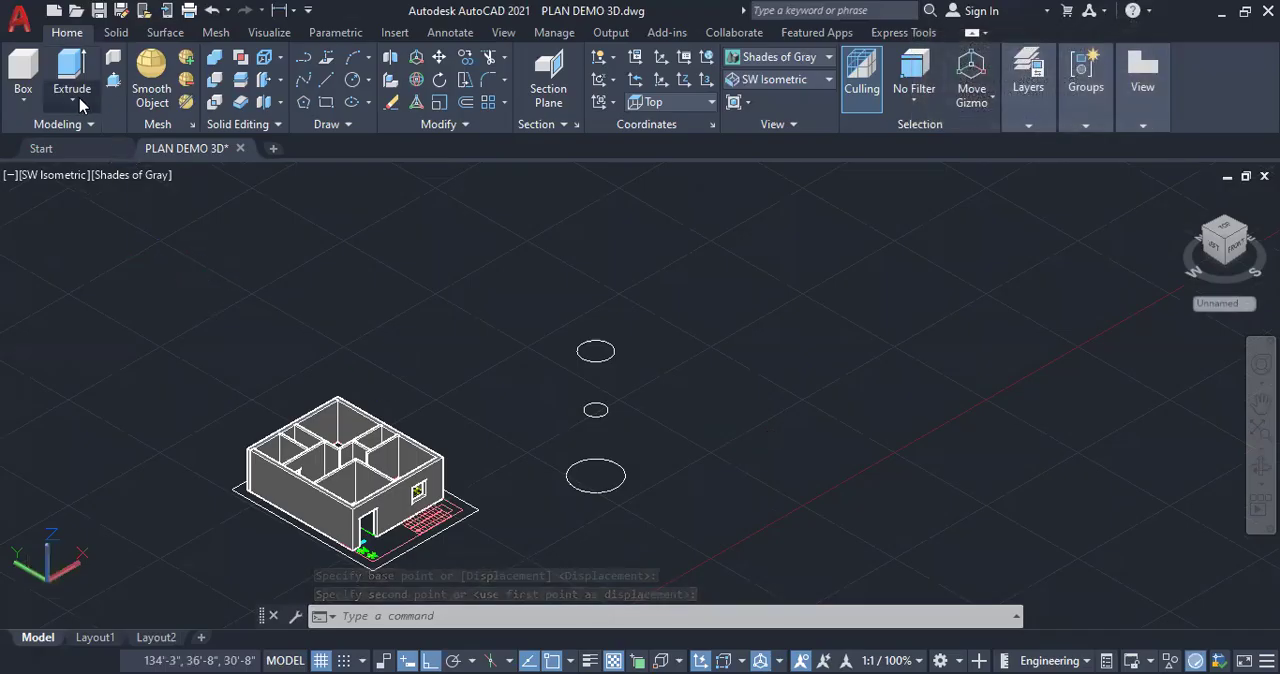
Loft a solid through the three circles from the lowest to the highest, using cross sections only
click(72, 99)
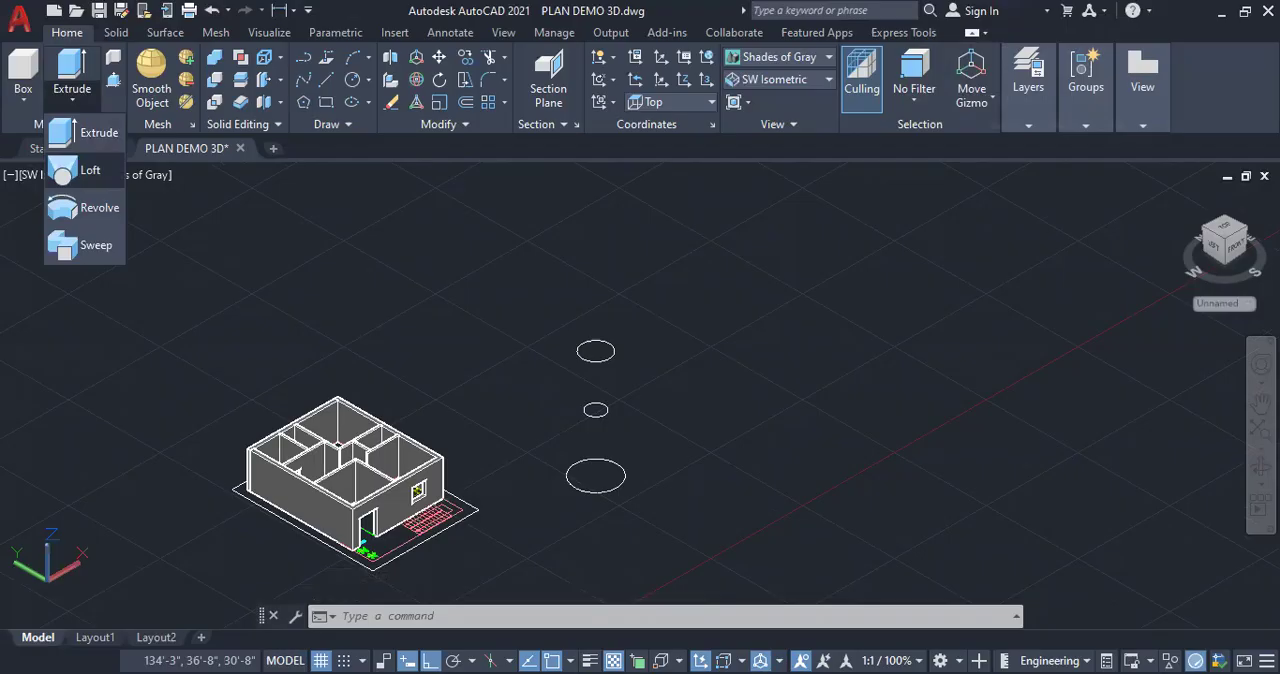
click(90, 170)
click(567, 476)
click(584, 410)
click(578, 351)
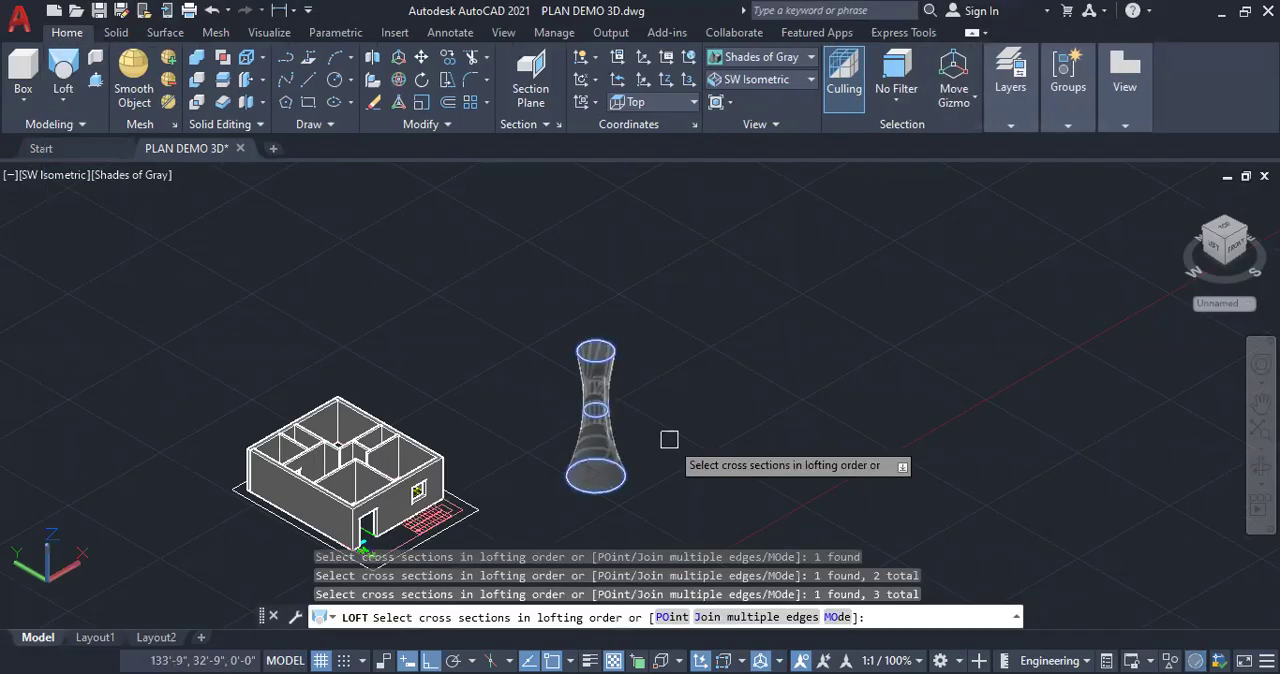
key(Return)
key(Return)
Examine the lofted solid and the house from several viewing angles
scroll(610, 420, up, 5)
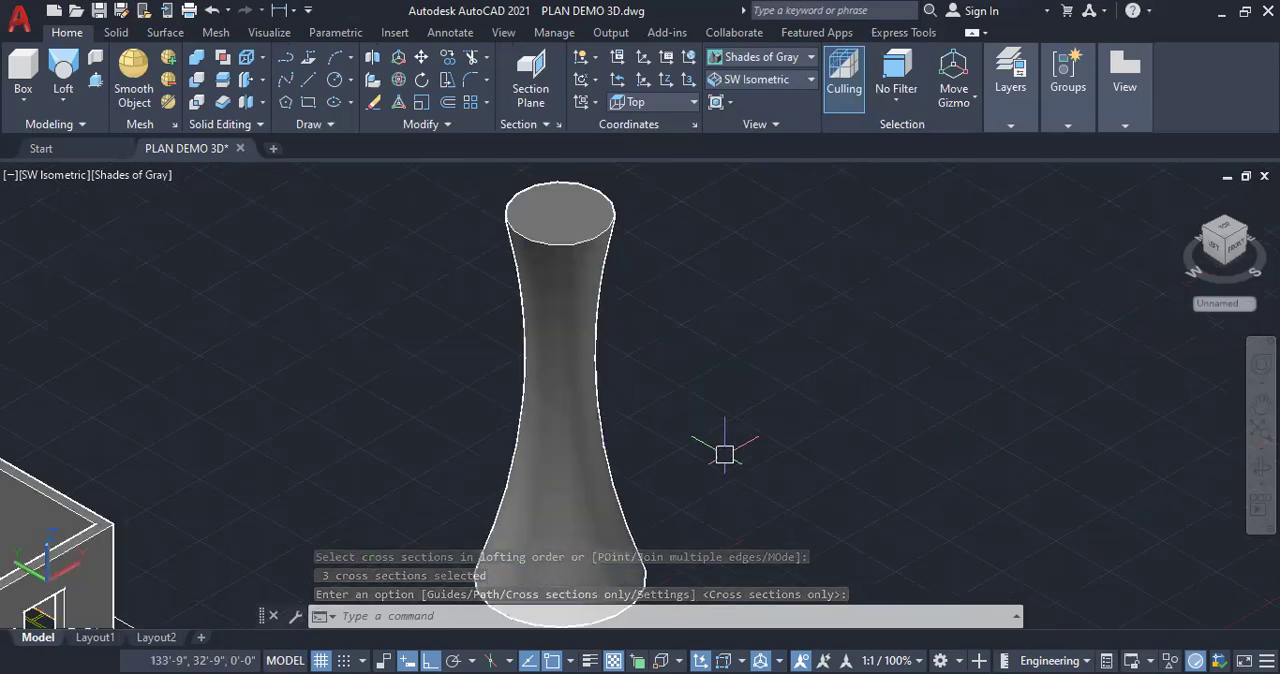
scroll(617, 349, down, 2)
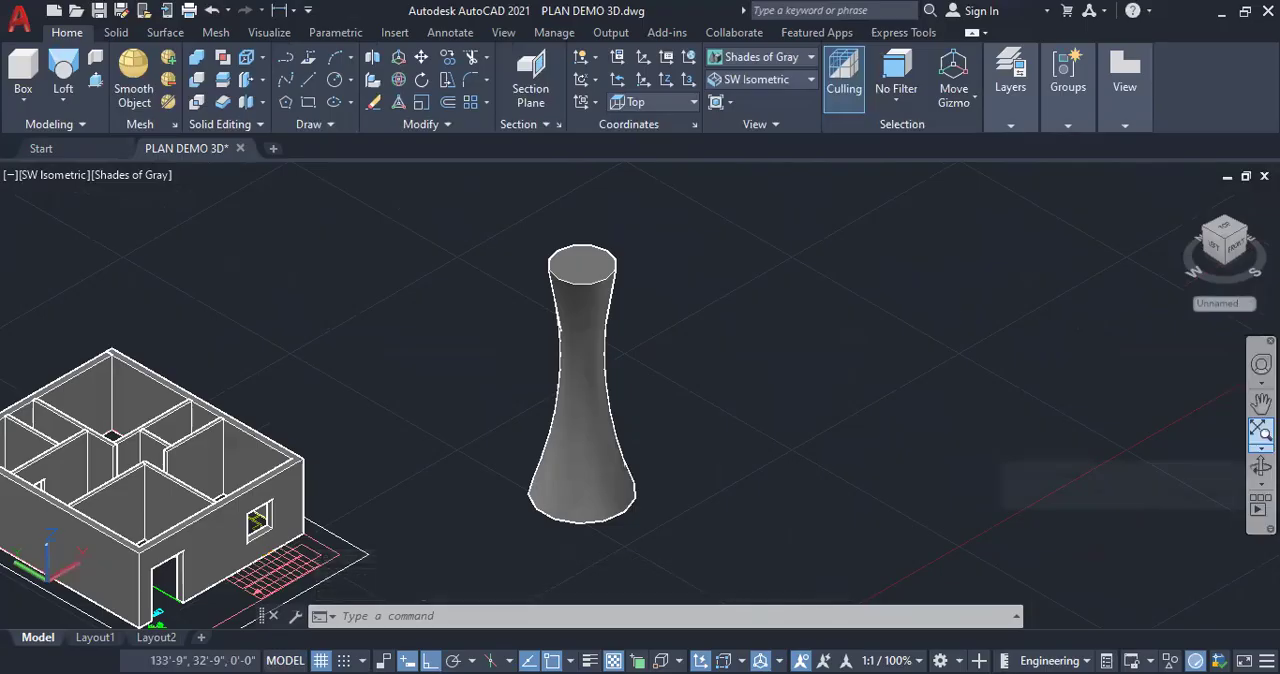
shift+middle_drag(674, 452, 692, 417)
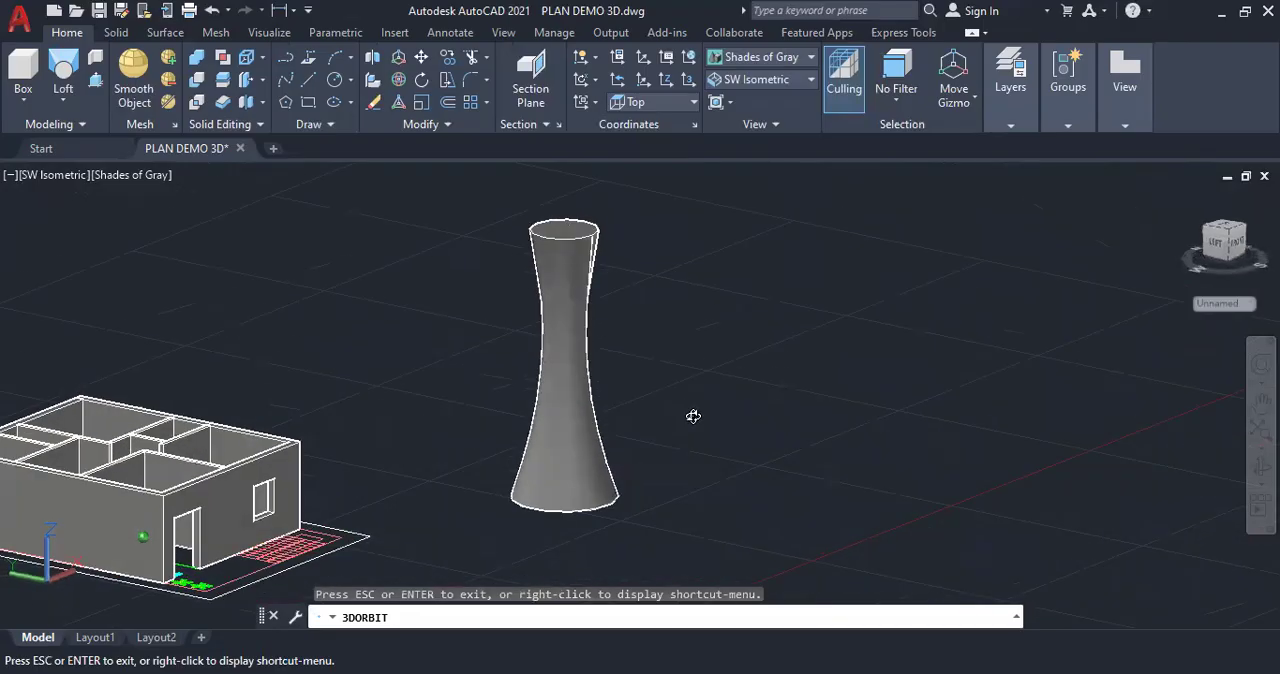
shift+middle_drag(317, 419, 620, 444)
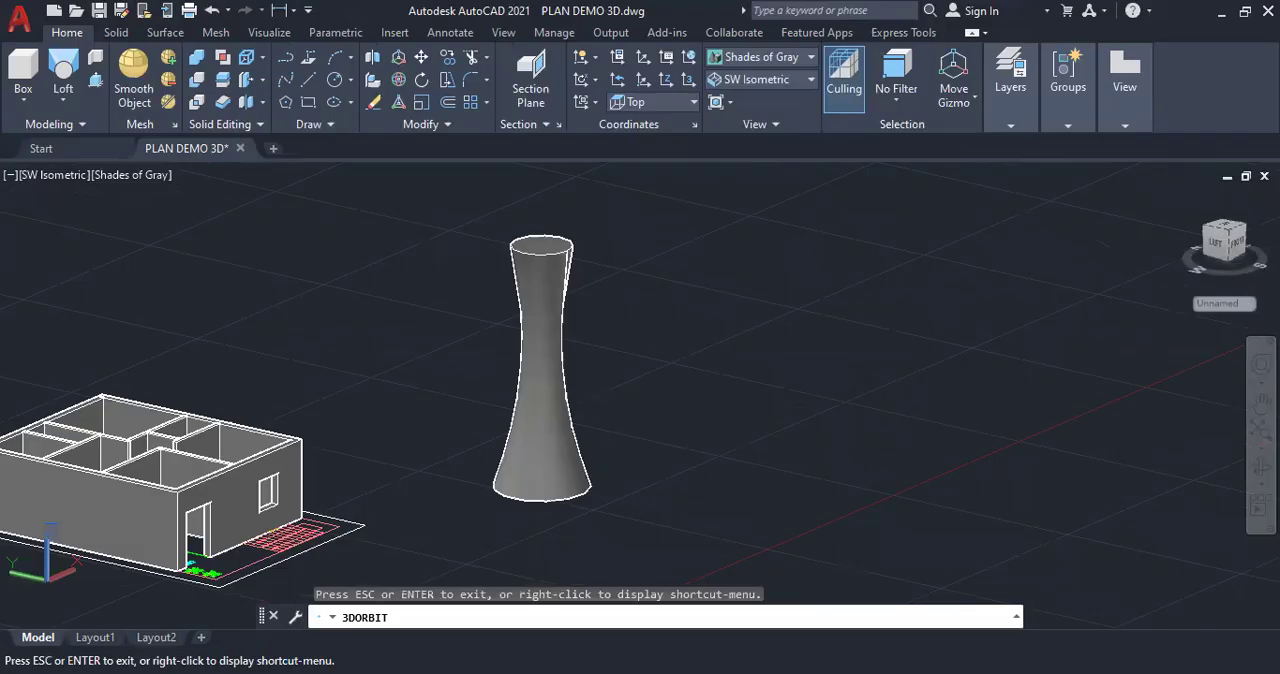
key(Escape)
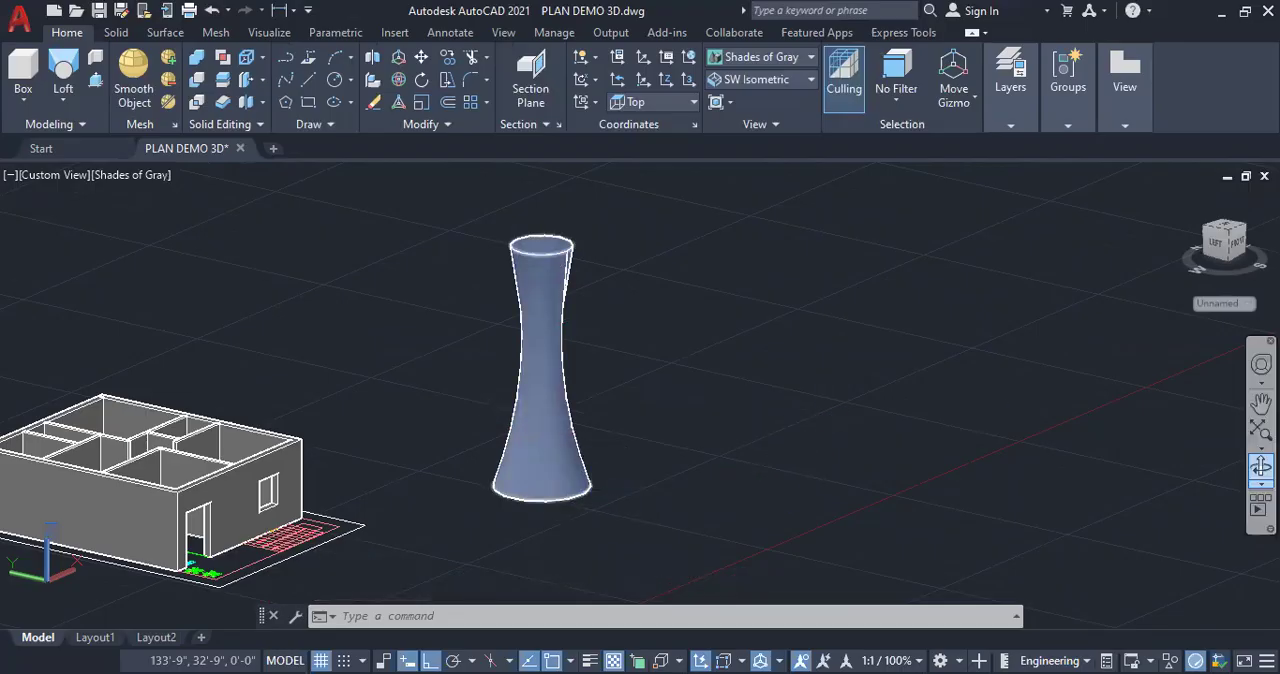
click(1261, 467)
drag(586, 351, 546, 371)
drag(197, 415, 592, 379)
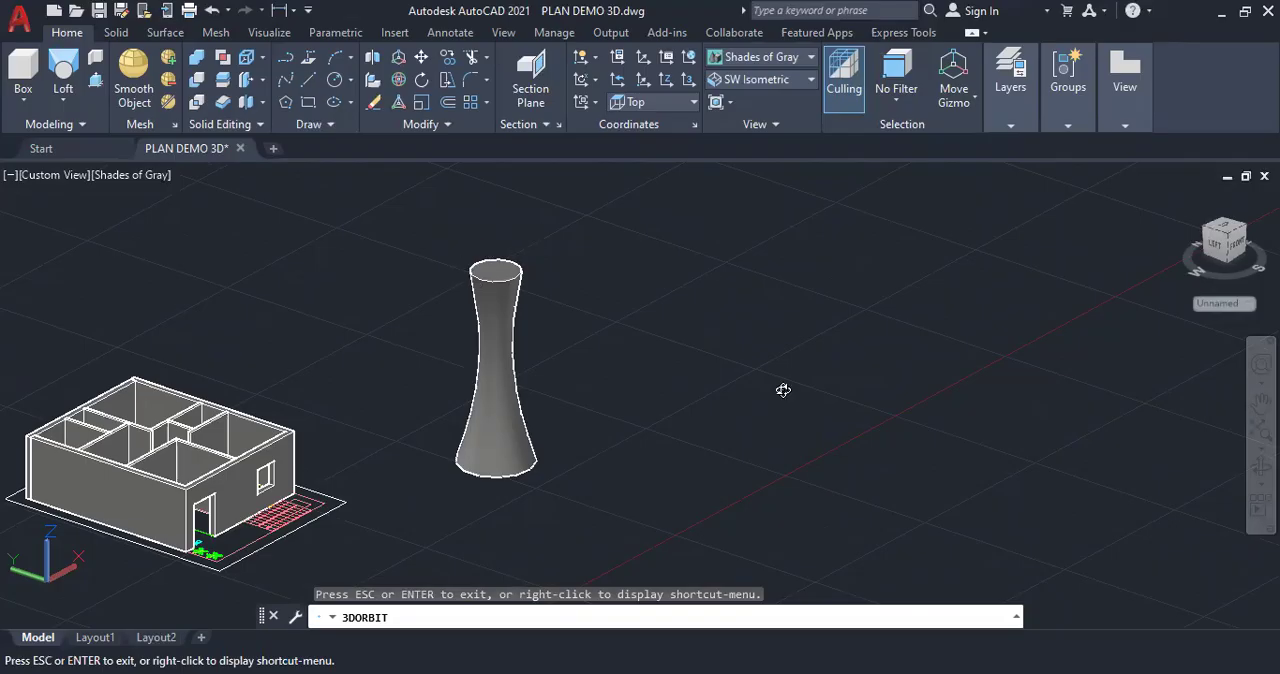
key(Escape)
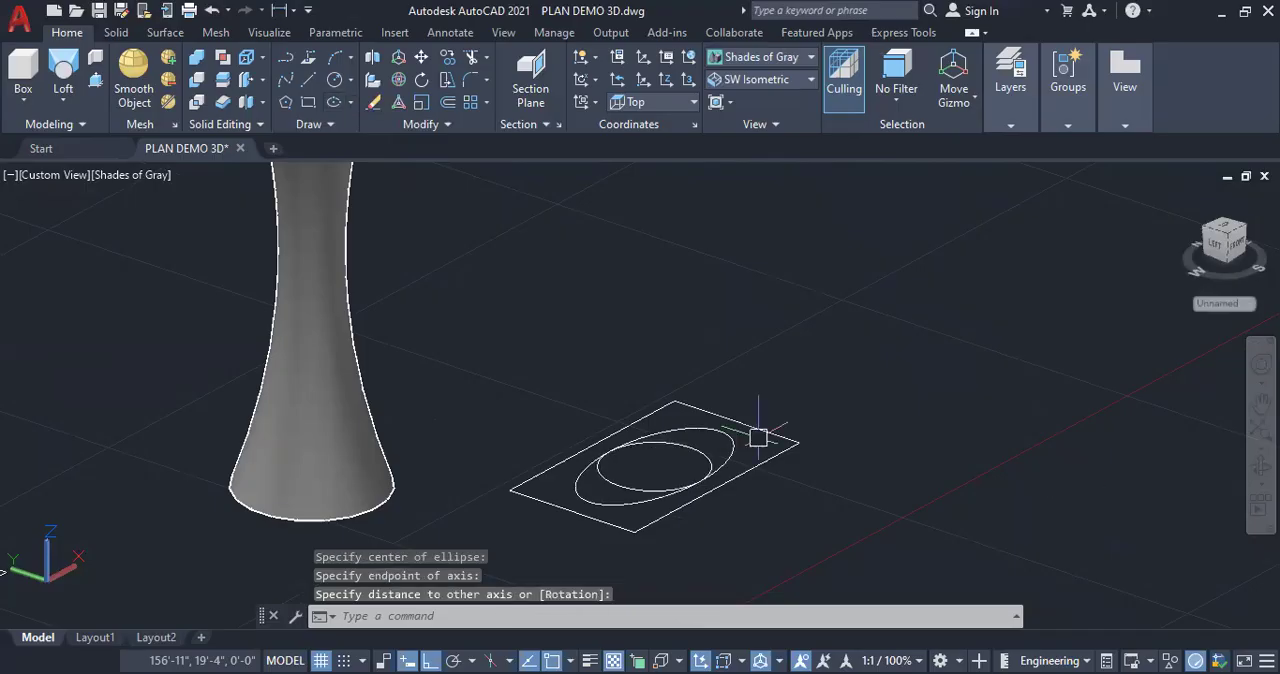
Raise the ellipse straight up along the Z axis above the rectangle and circle, and clear the selection
click(734, 441)
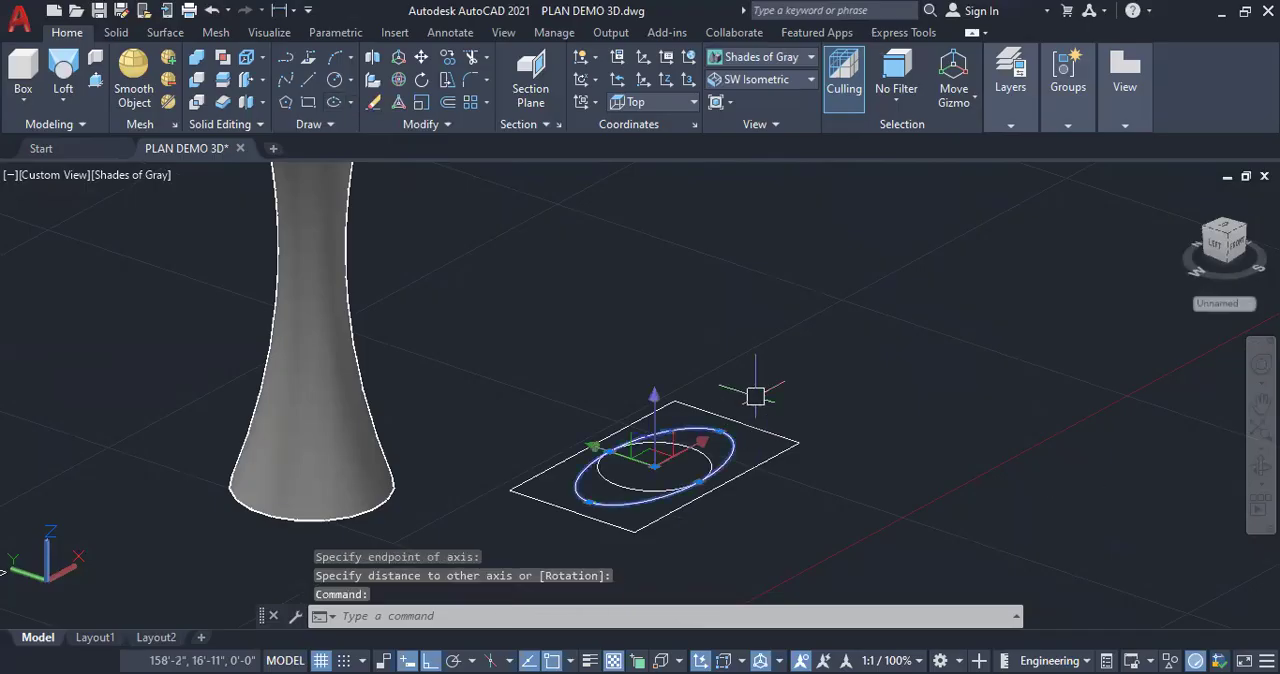
click(656, 399)
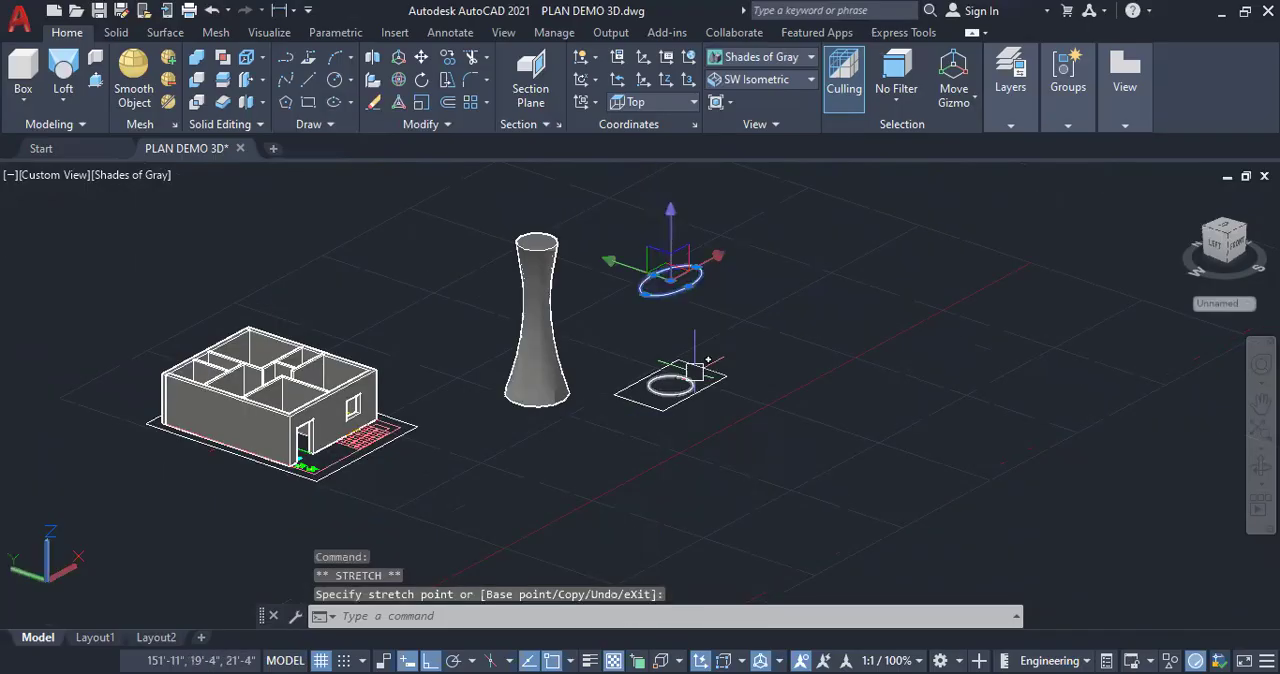
scroll(694, 369, up, 2)
click(690, 373)
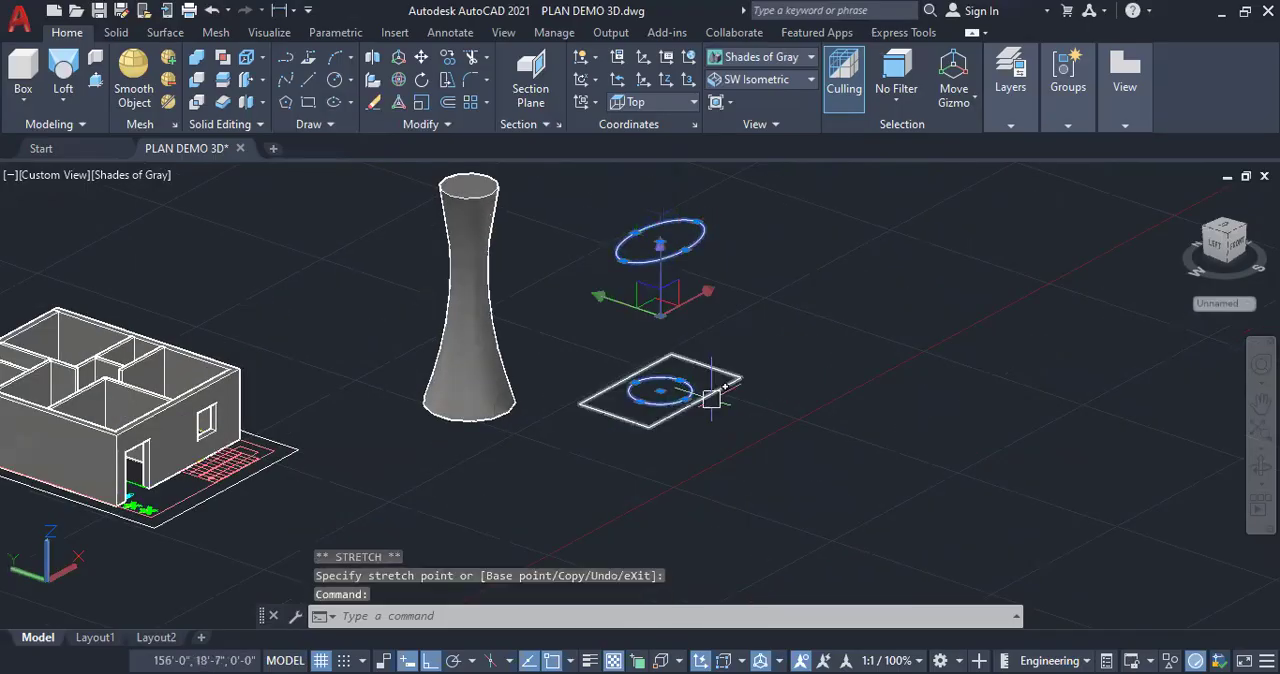
key(Escape)
key(Escape)
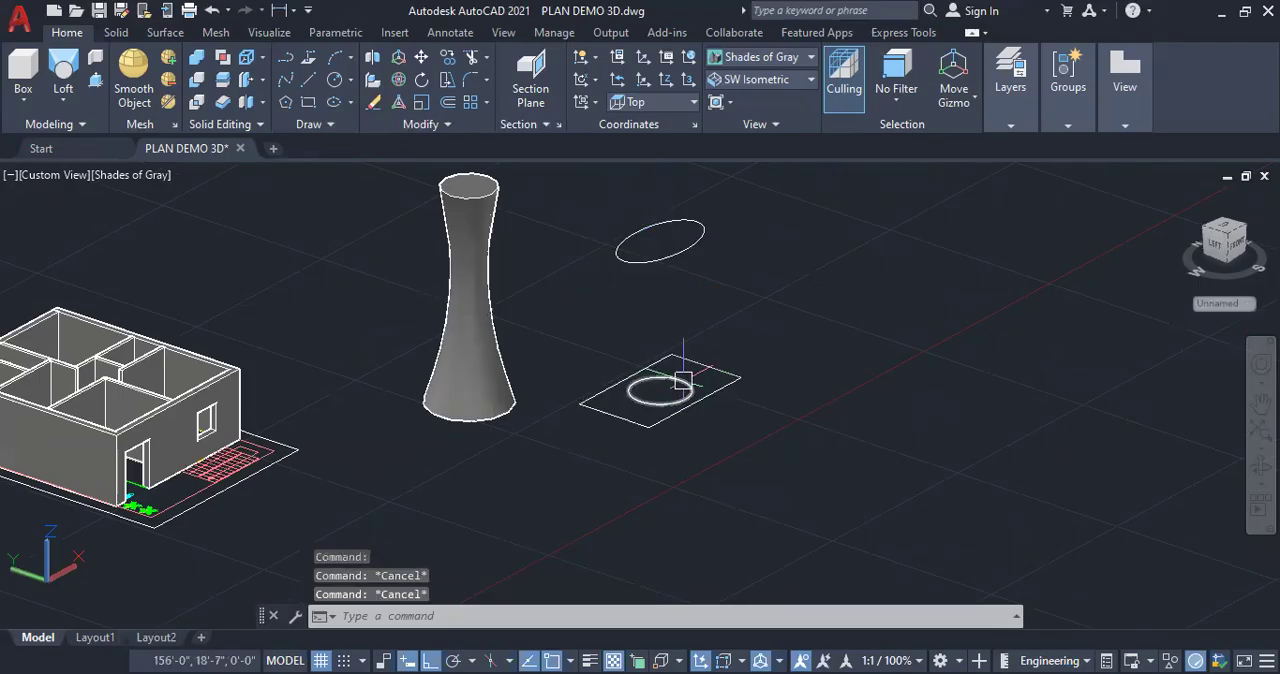
Raise the circle inside the rectangle about 12'-0" along the Z axis, placing it between the rectangle and the ellipse
click(683, 381)
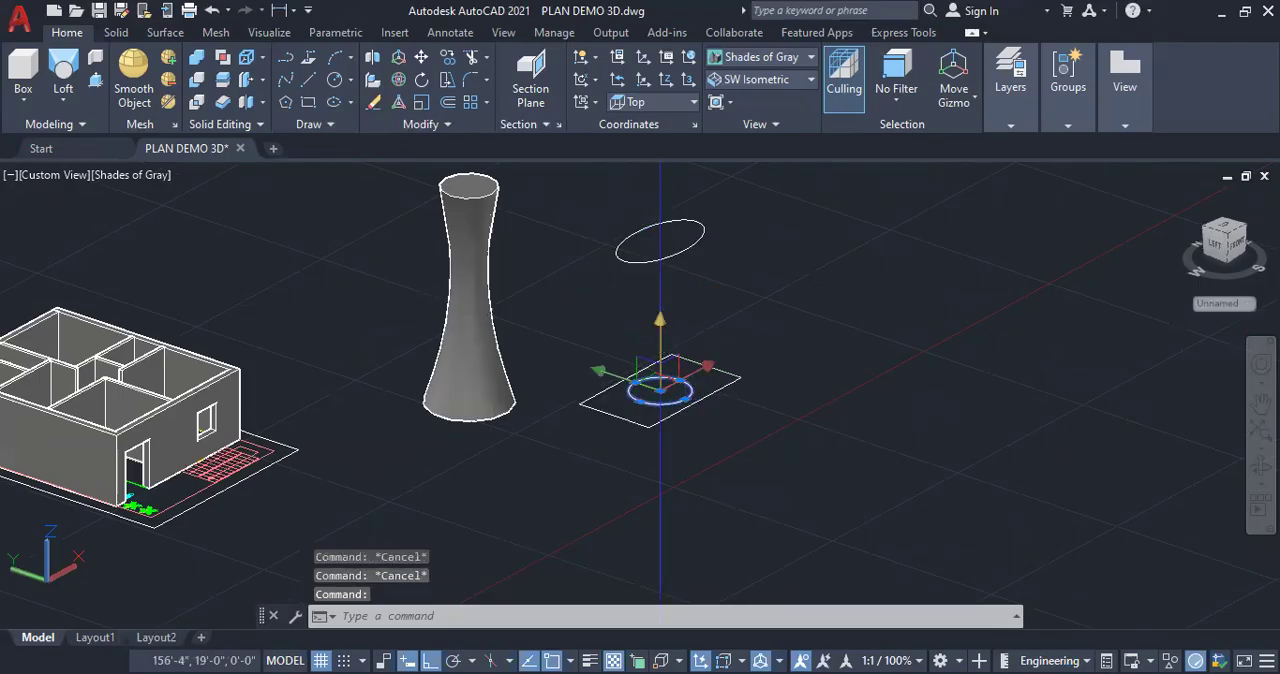
click(660, 322)
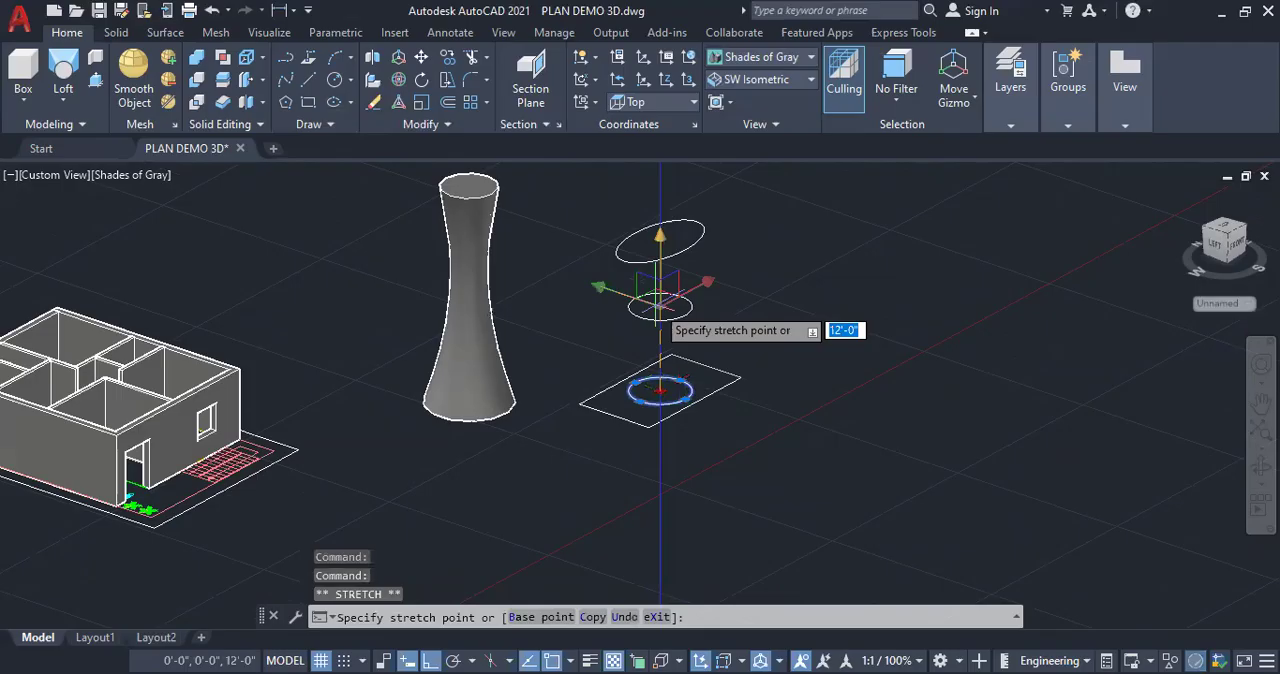
click(660, 306)
key(Escape)
key(Escape)
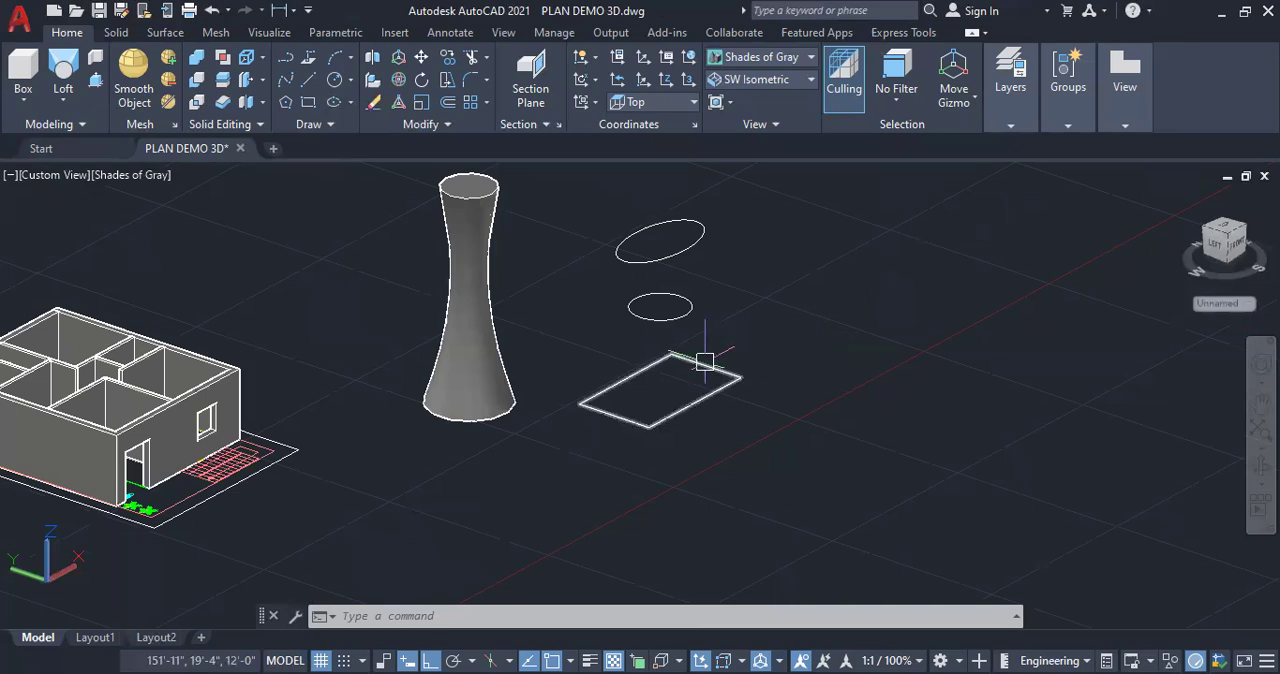
mouse_move(705, 362)
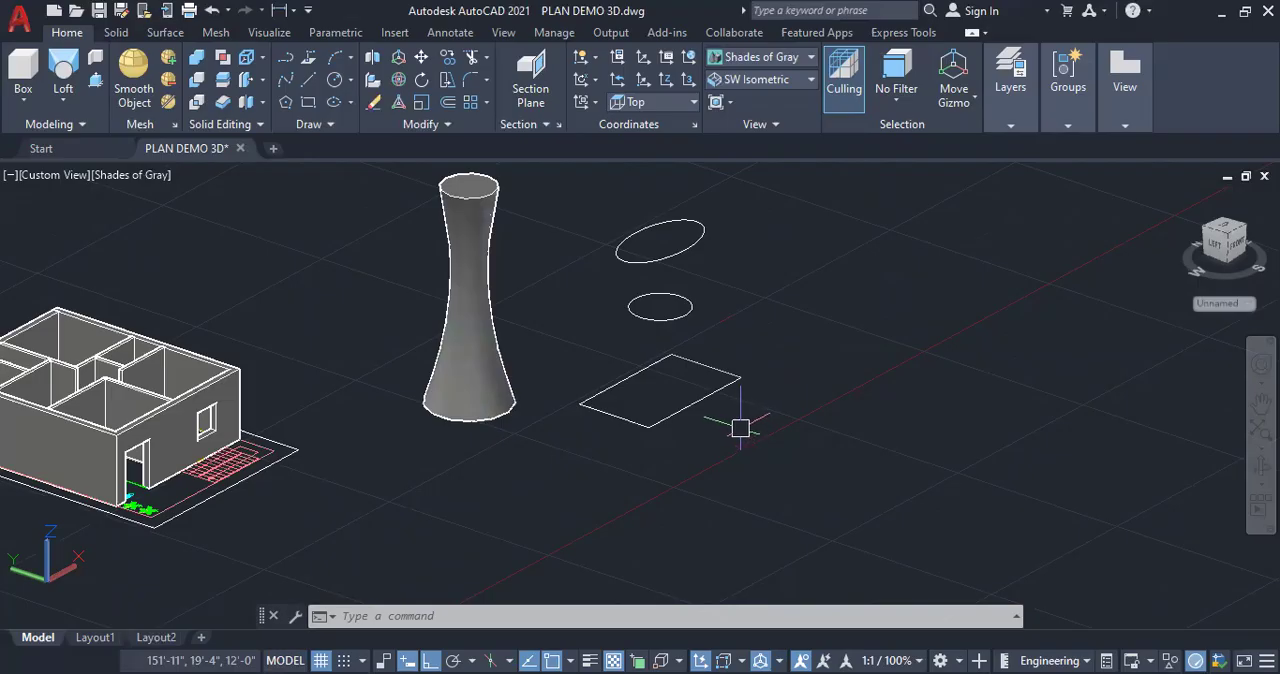
click(690, 403)
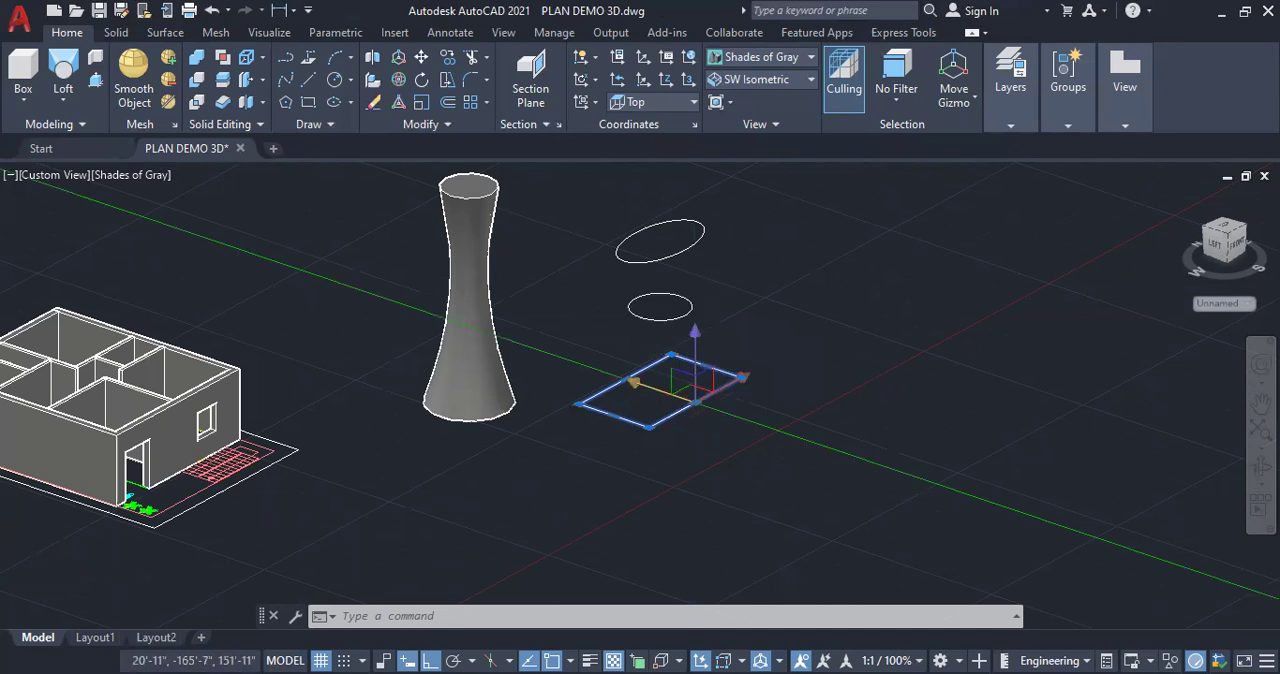
click(695, 401)
key(Escape)
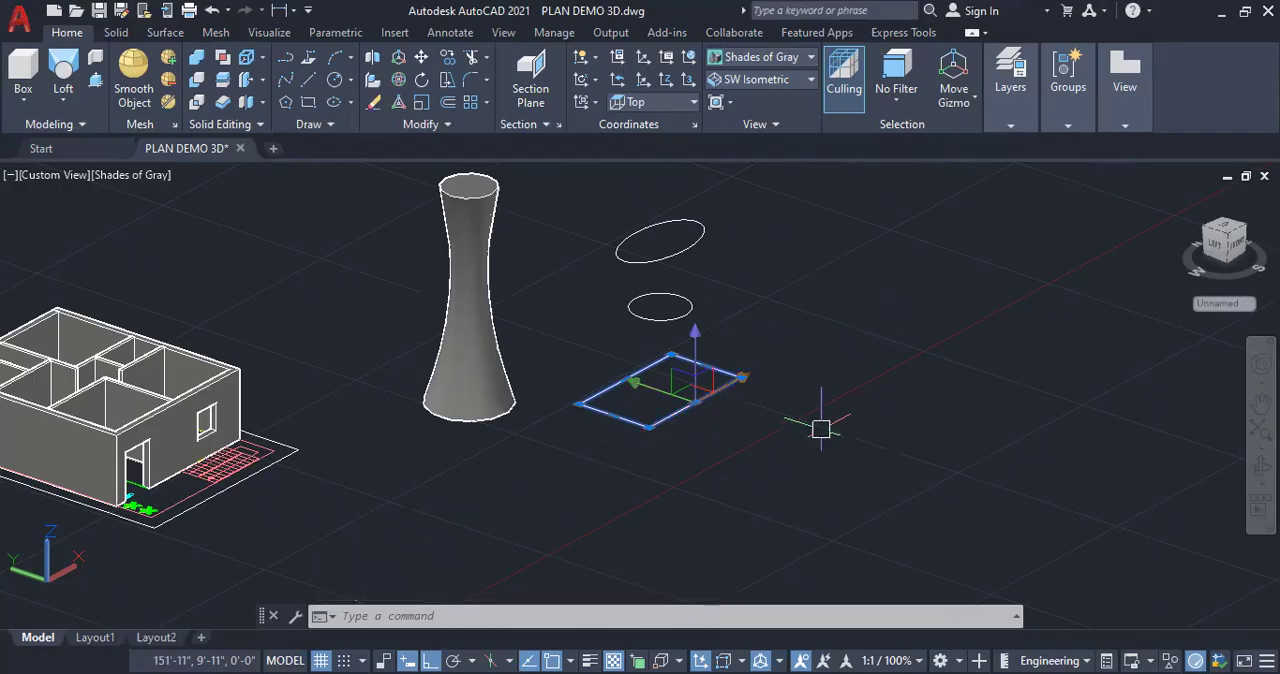
key(Escape)
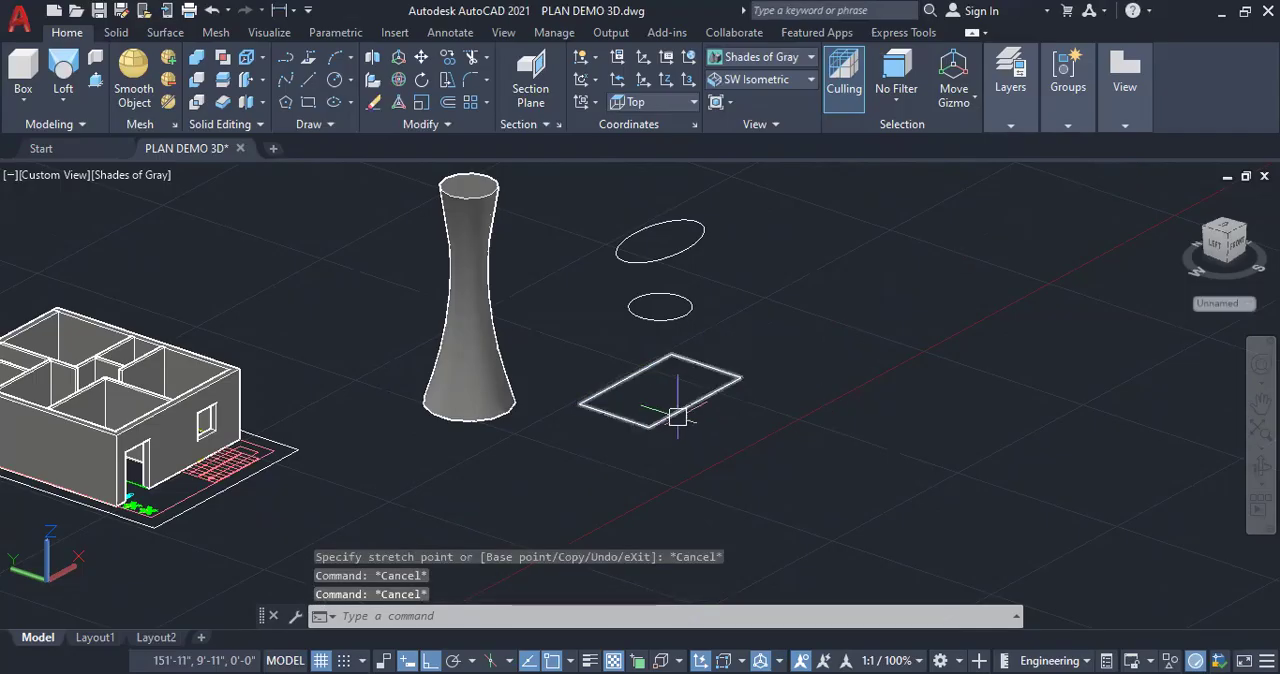
click(741, 379)
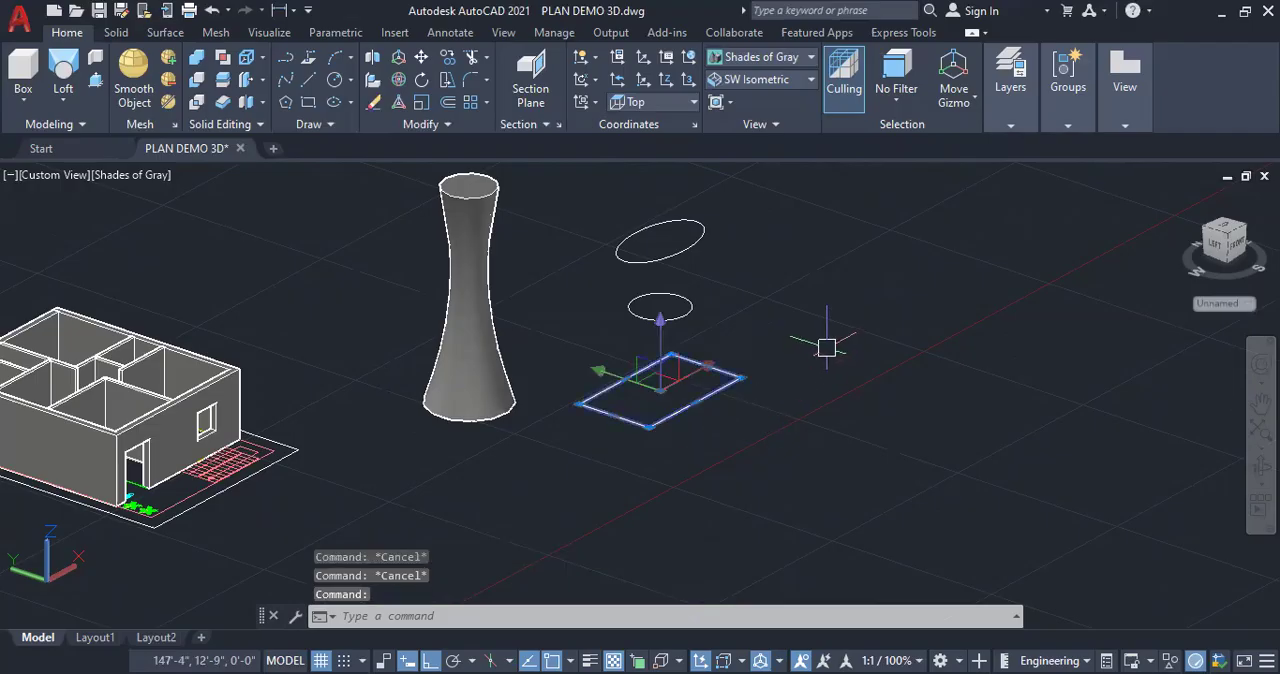
right_click(794, 300)
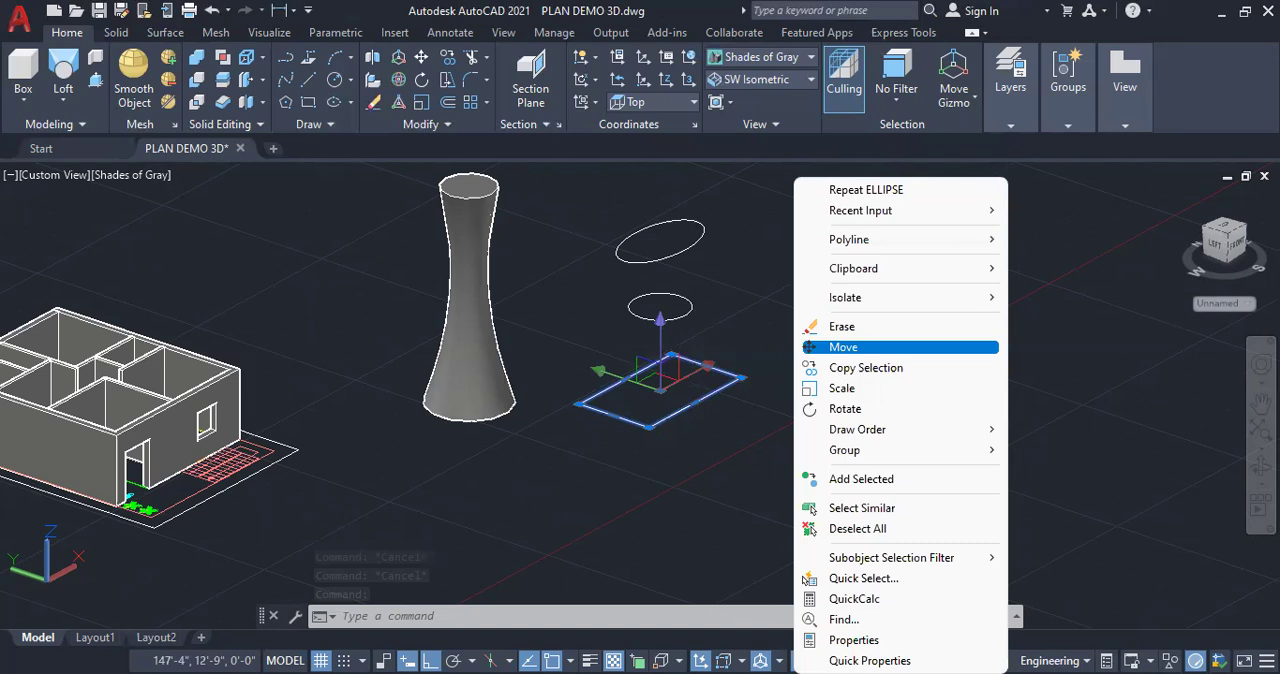
click(843, 347)
click(649, 427)
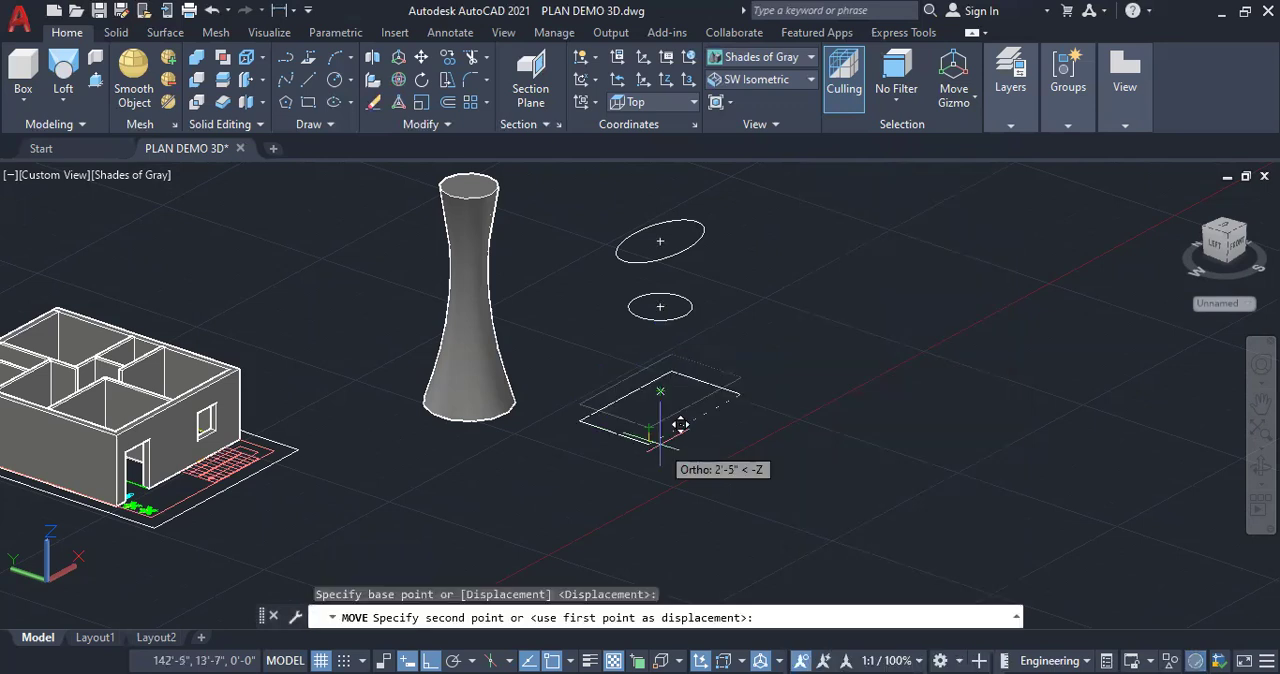
key(Escape)
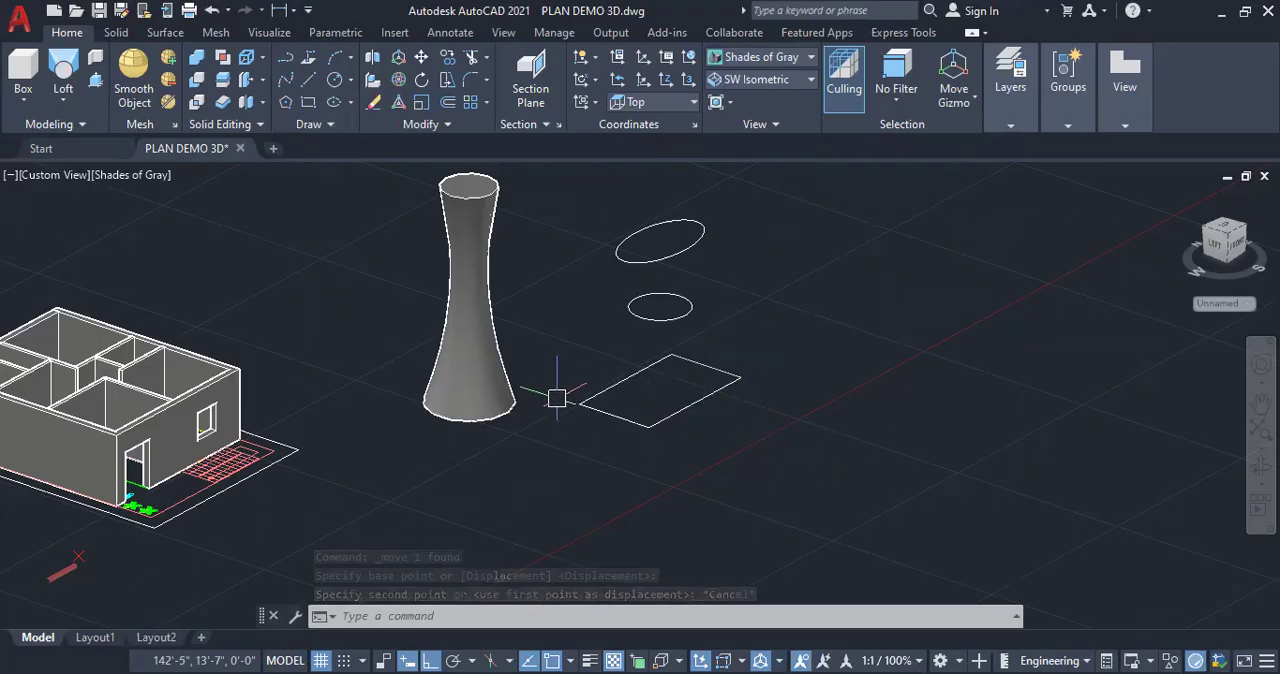
right_click(800, 358)
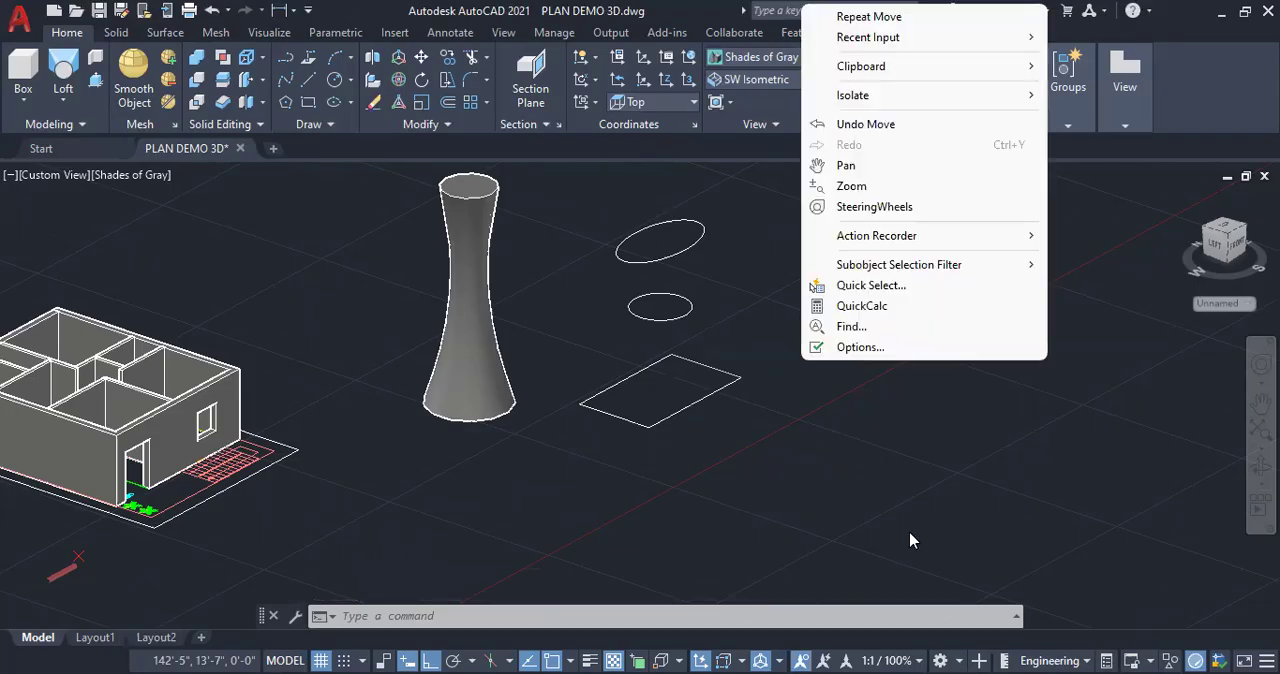
click(910, 540)
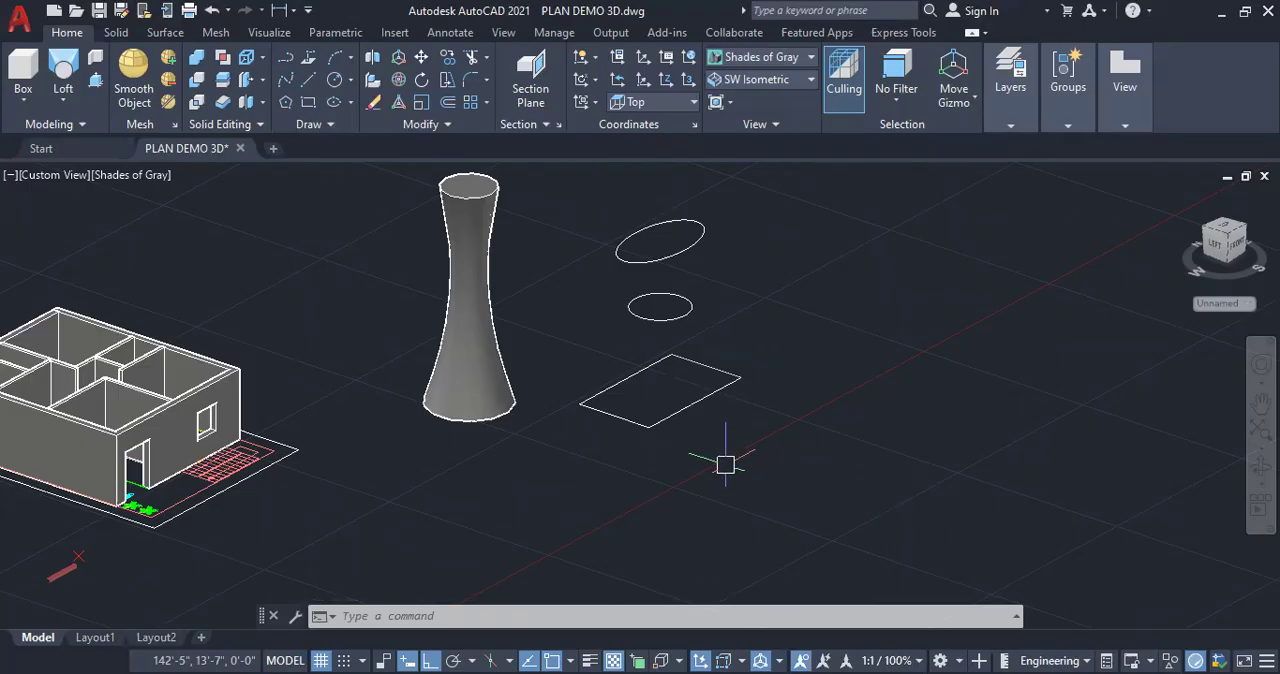
Loft a solid from the rectangle through the circle to the ellipse, using cross sections only
click(62, 100)
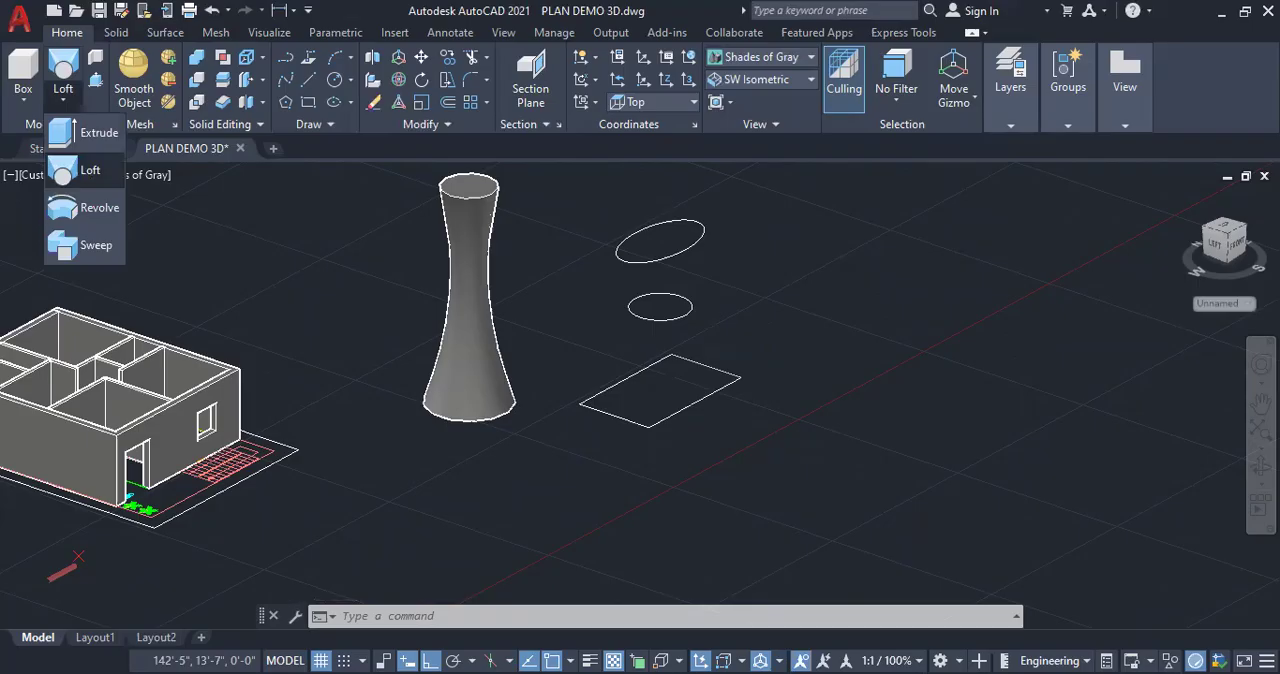
click(62, 170)
click(694, 403)
click(692, 306)
click(699, 237)
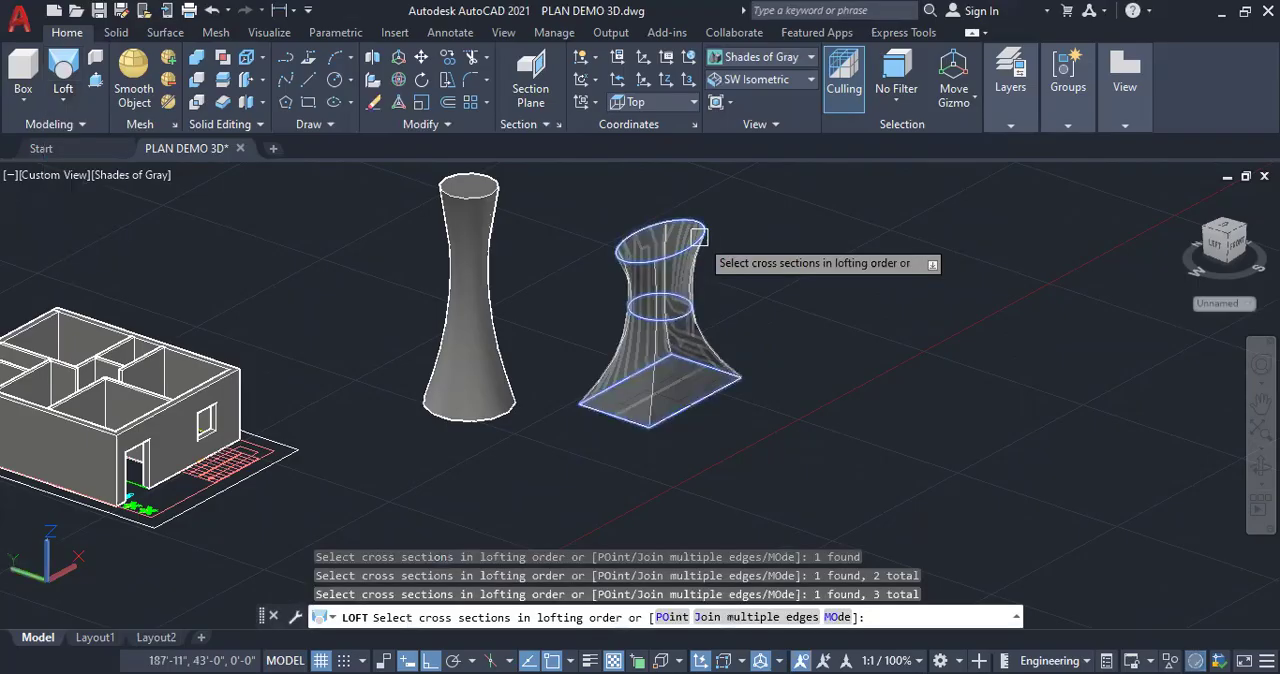
key(Return)
key(Return)
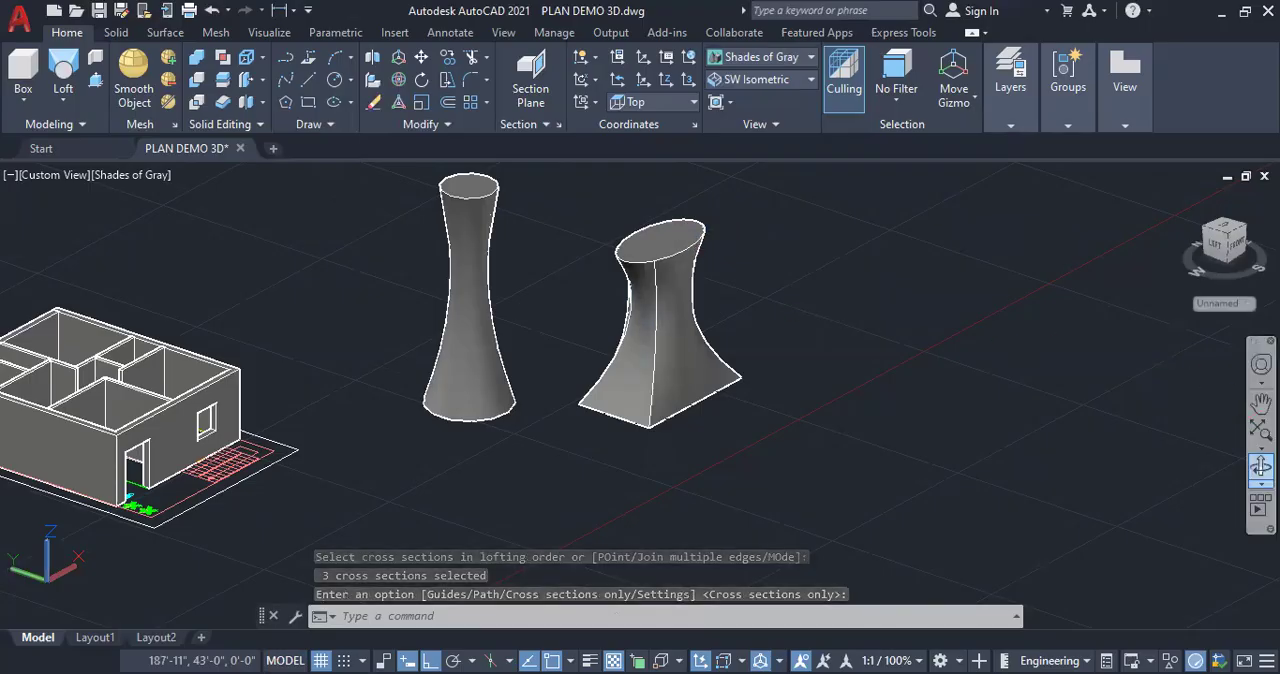
Examine both lofted solids and the house from a lower viewing angle and at different distances
click(1256, 465)
mouse_move(703, 463)
mouse_down()
mouse_move(721, 384)
mouse_move(706, 423)
mouse_move(623, 437)
mouse_move(676, 399)
mouse_move(663, 434)
mouse_move(671, 512)
mouse_move(686, 451)
mouse_up()
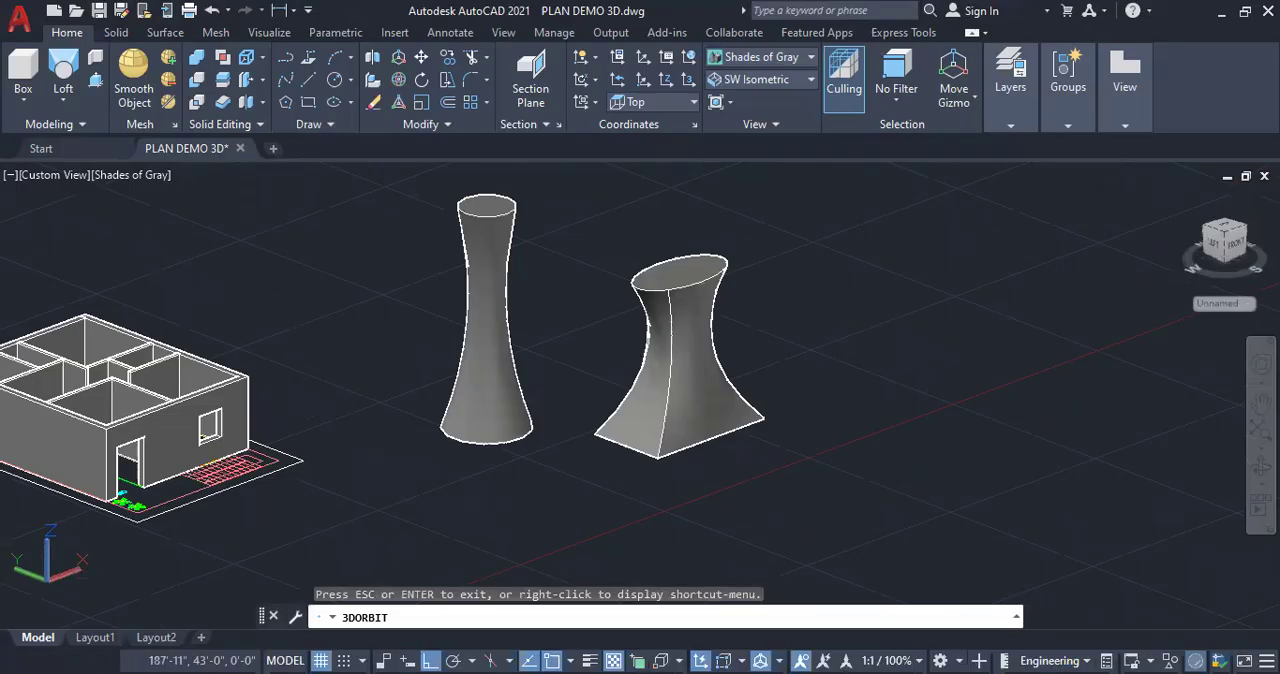
key(Escape)
key(Escape)
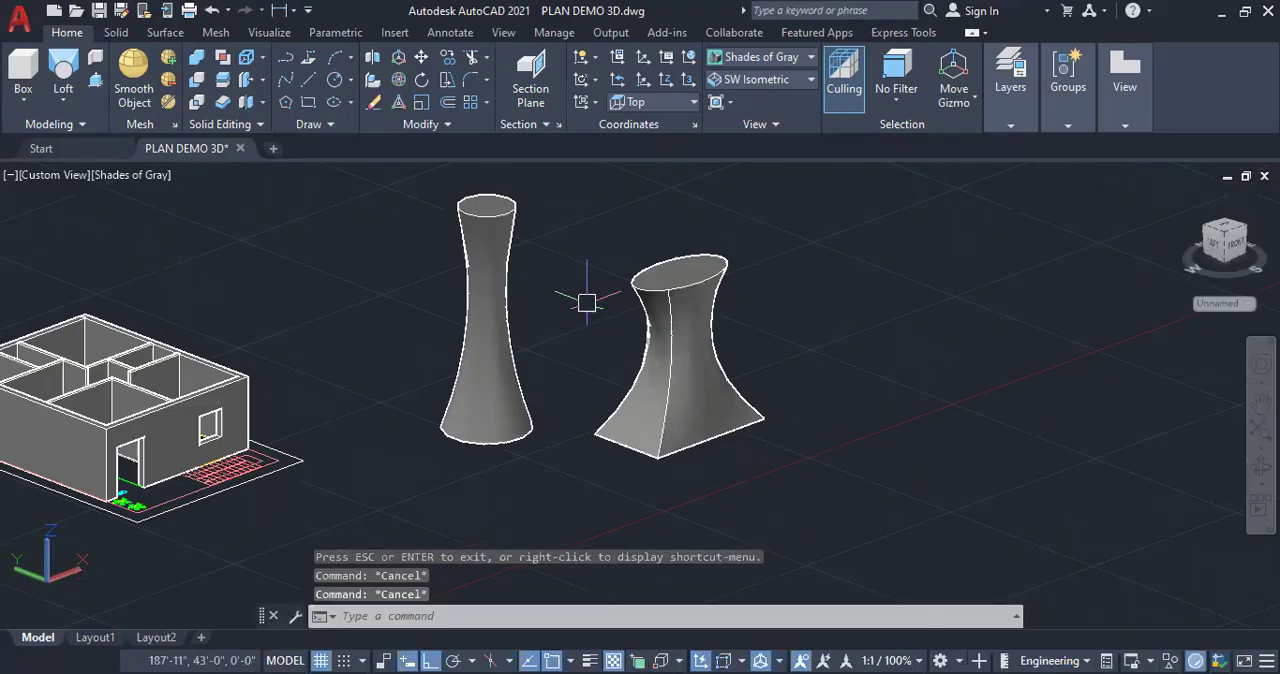
scroll(488, 300, down, 4)
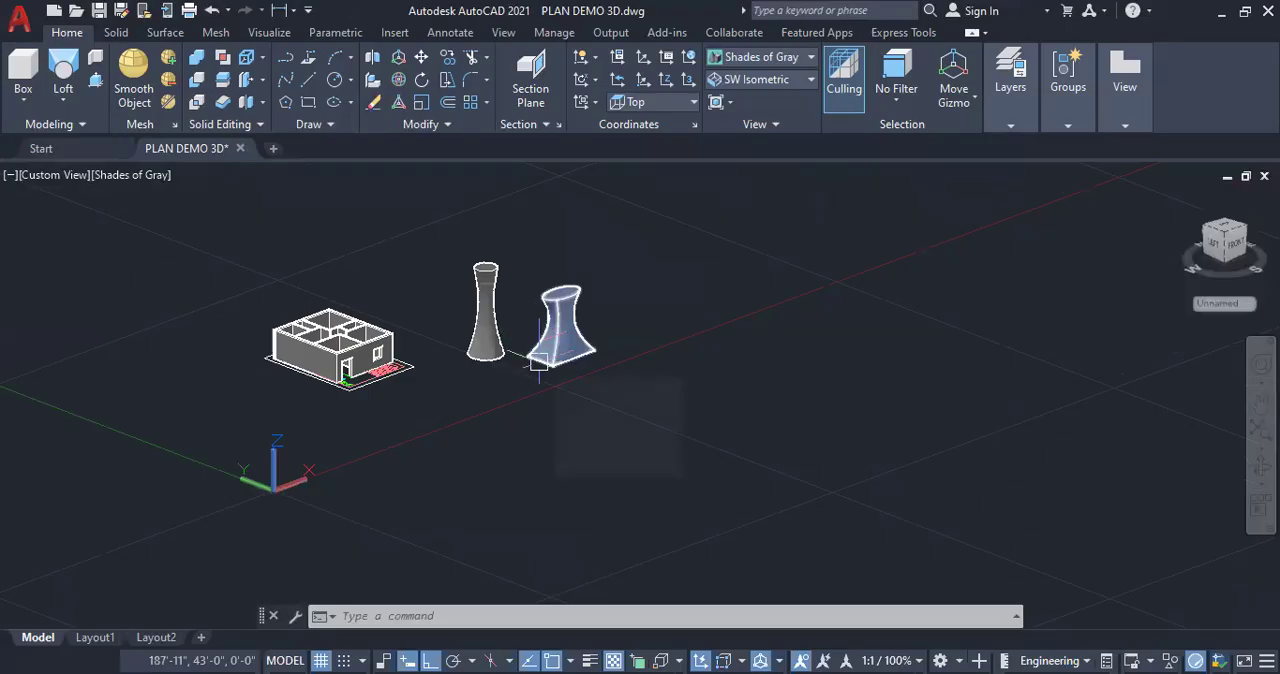
scroll(538, 362, up, 2)
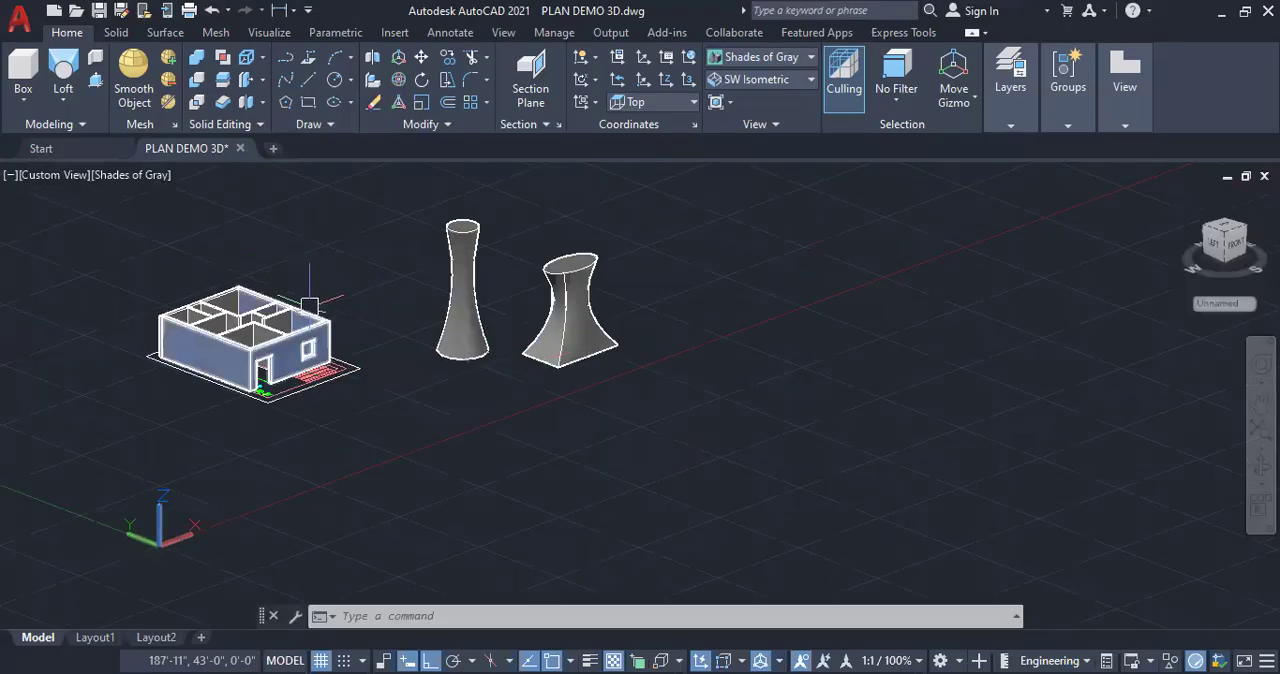
scroll(309, 305, down, 2)
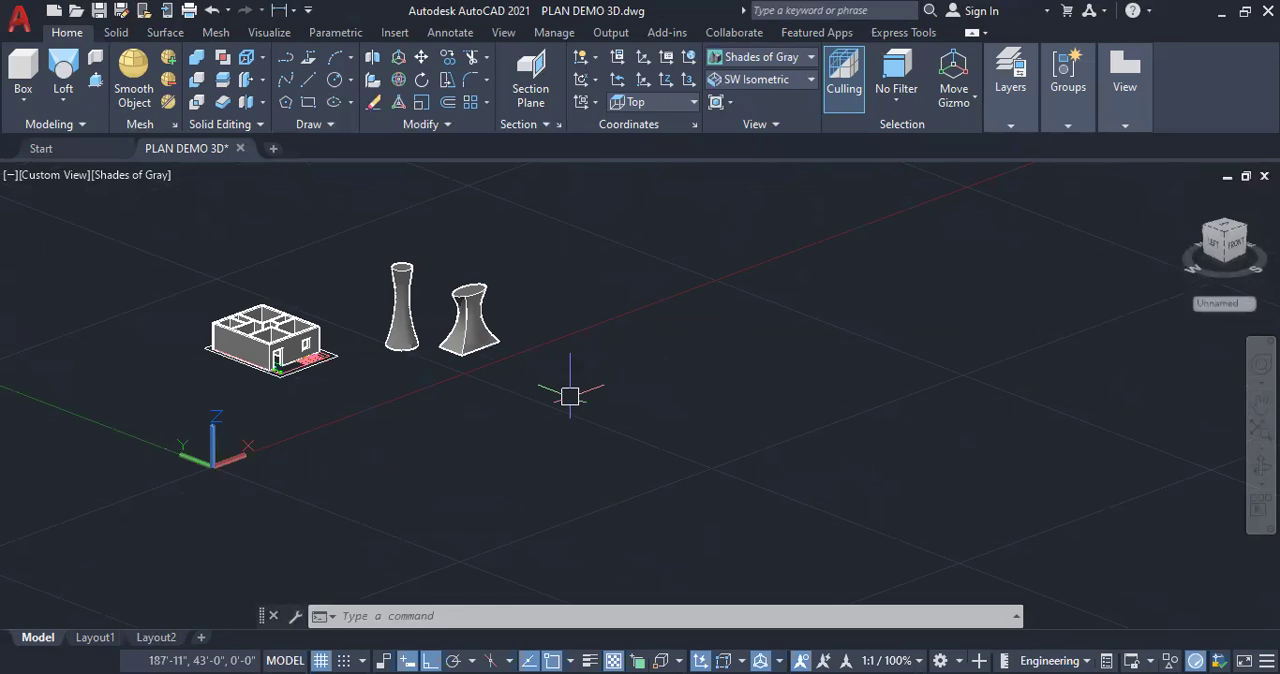
Draw a rectangle beside the lofted solids and copy it straight up the Z axis three times, the highest copy at about 41'-7"
scroll(465, 310, up, 1)
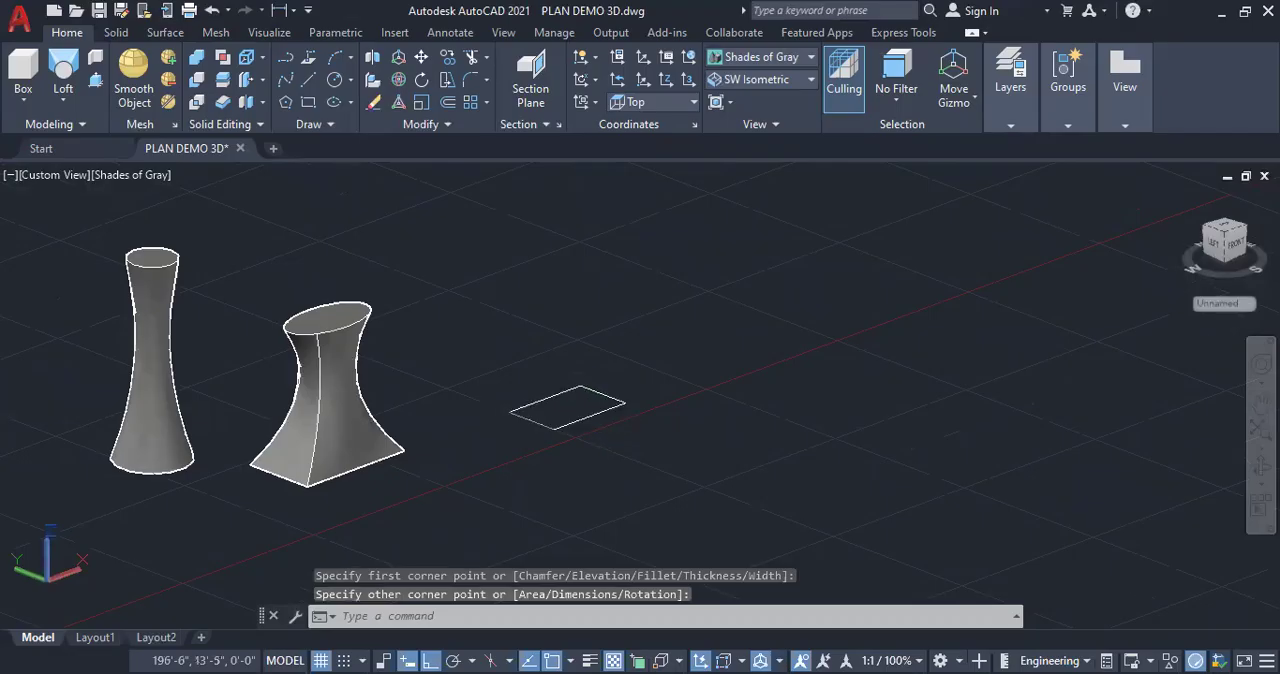
right_click(689, 334)
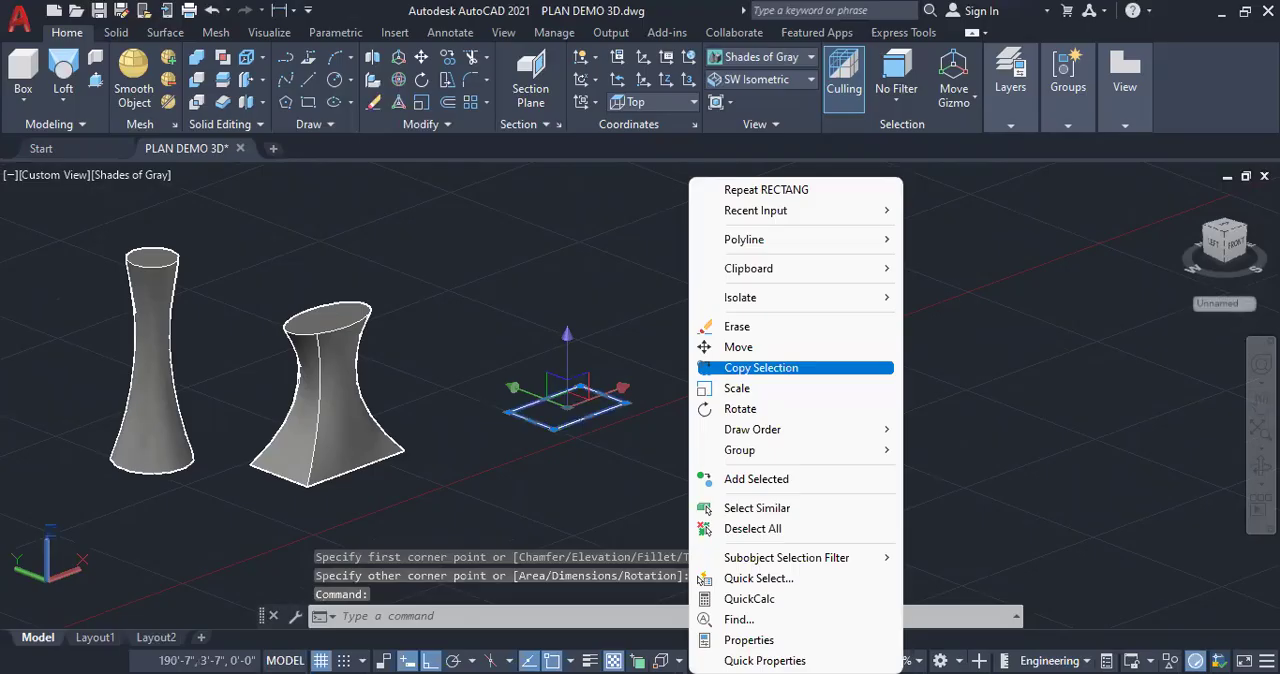
click(761, 367)
click(566, 408)
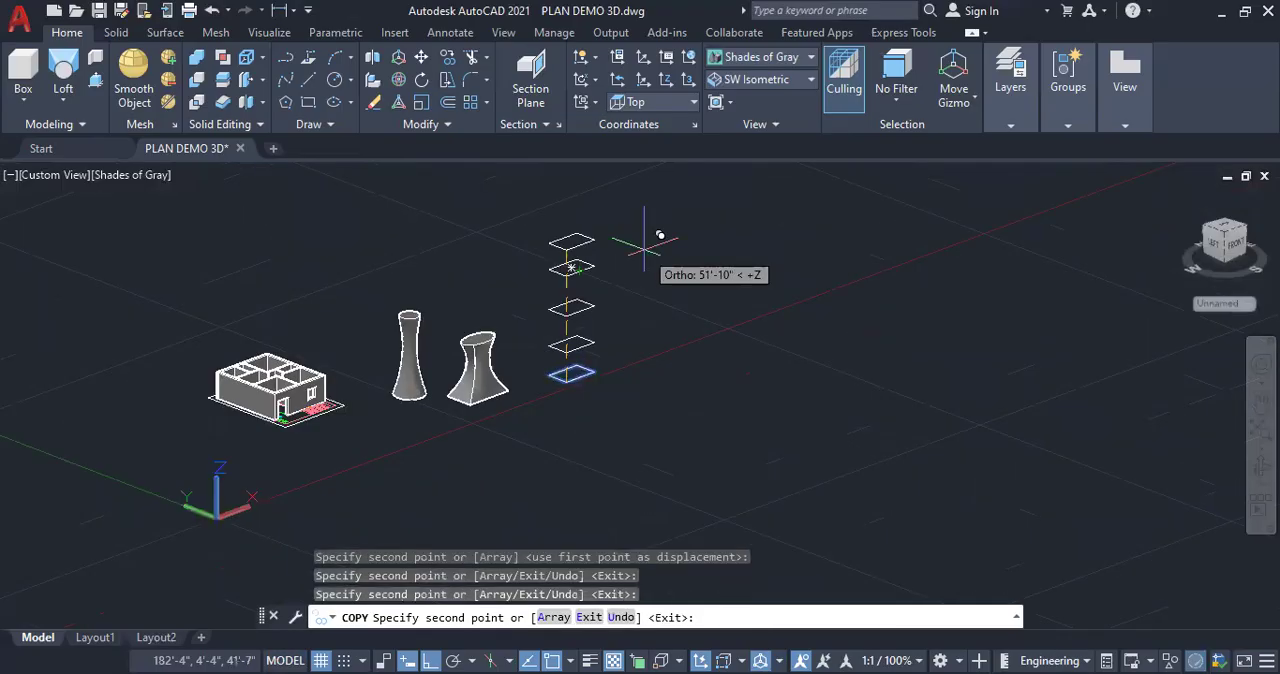
key(Escape)
key(Escape)
key(Escape)
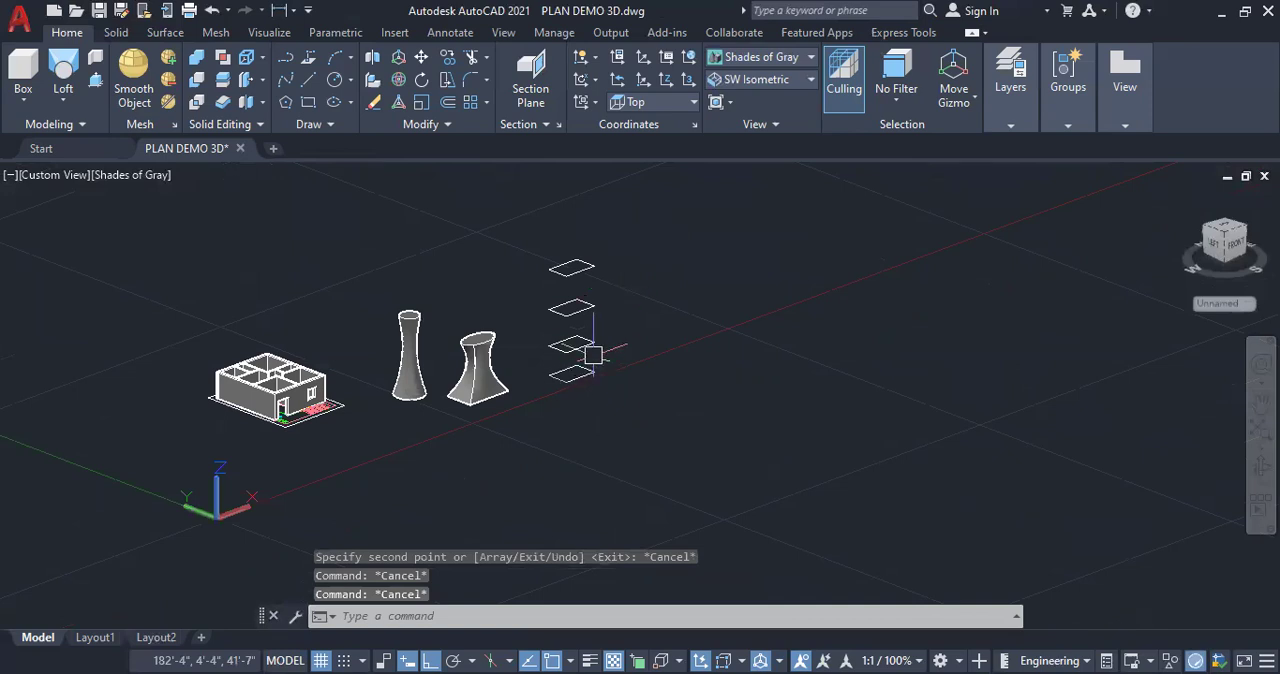
Rotate the second rectangle from the bottom of the stack by 30 degrees about its centre
scroll(593, 355, up, 2)
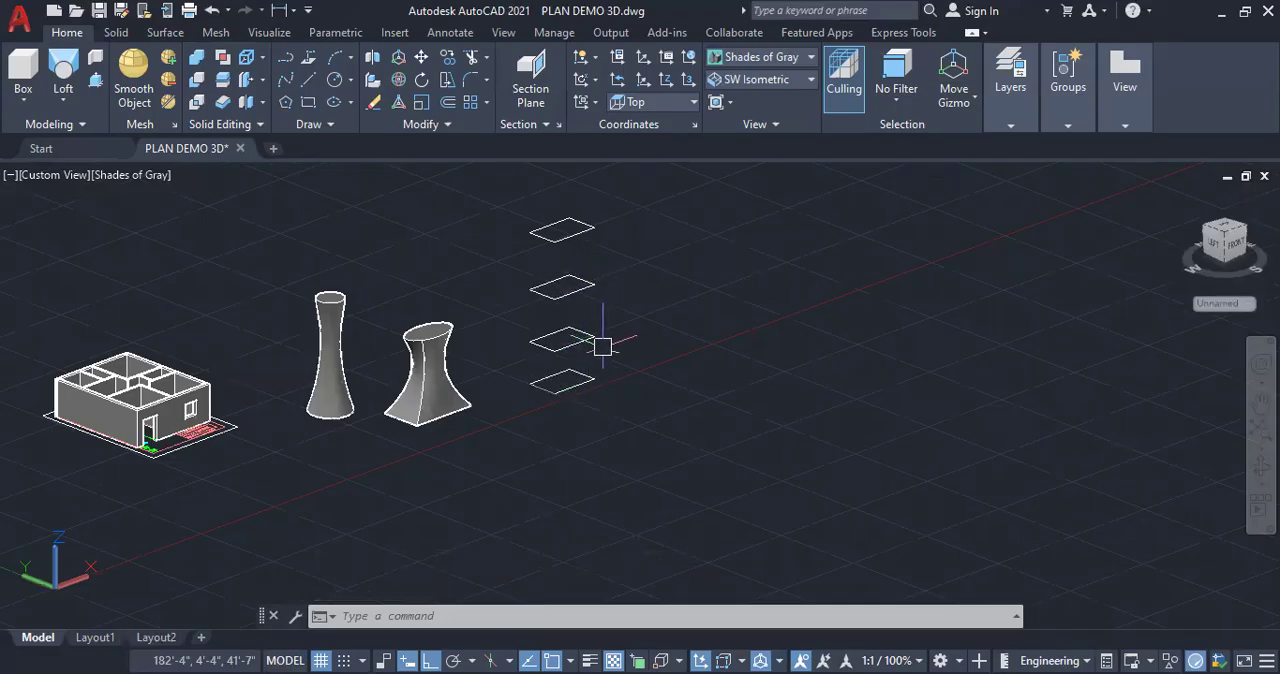
click(591, 338)
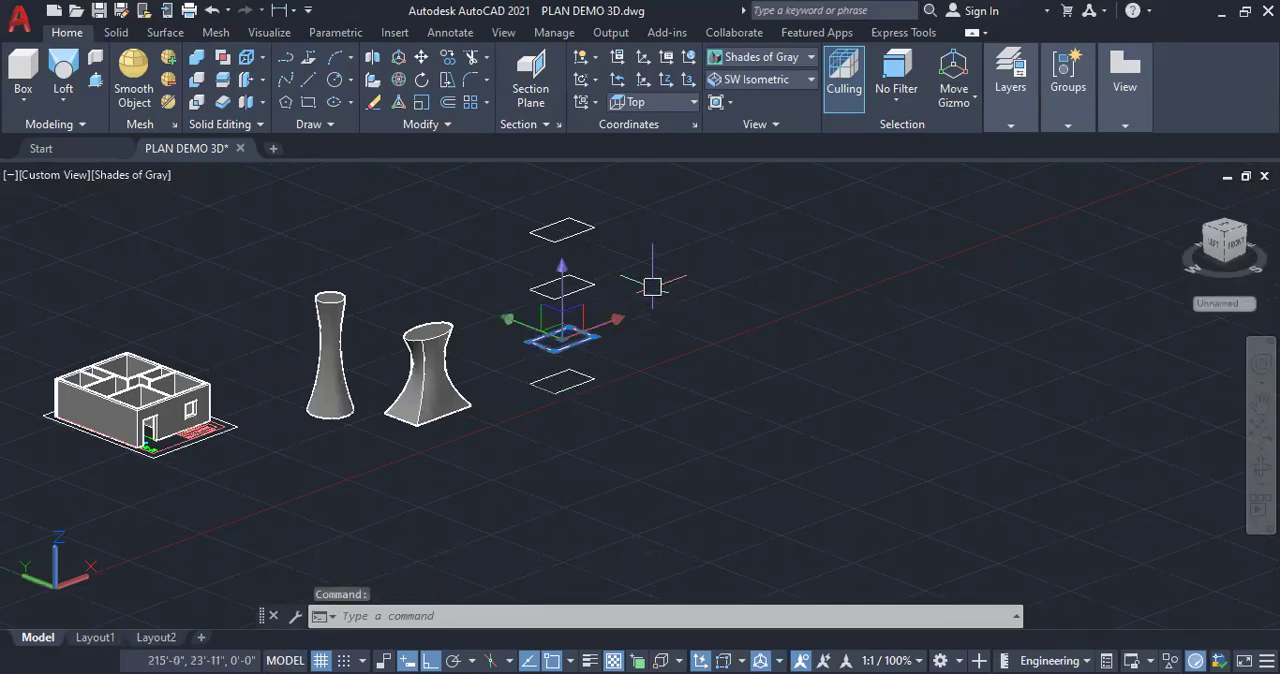
right_click(655, 289)
click(718, 410)
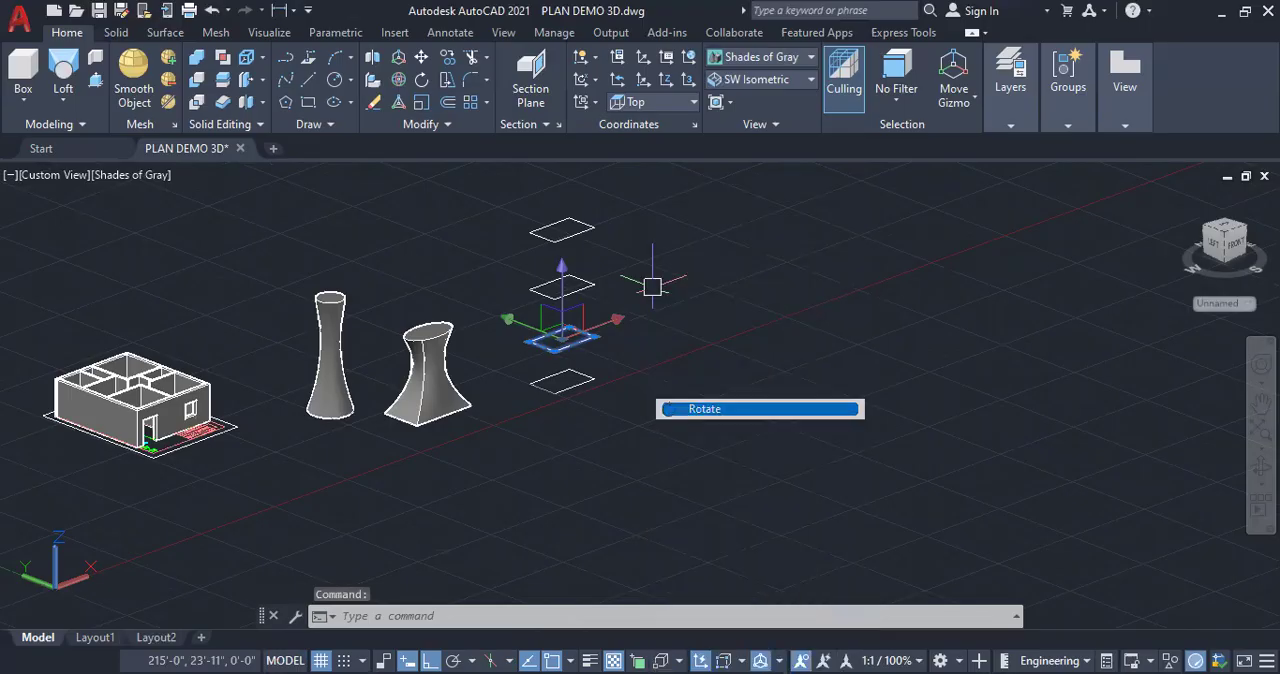
click(566, 341)
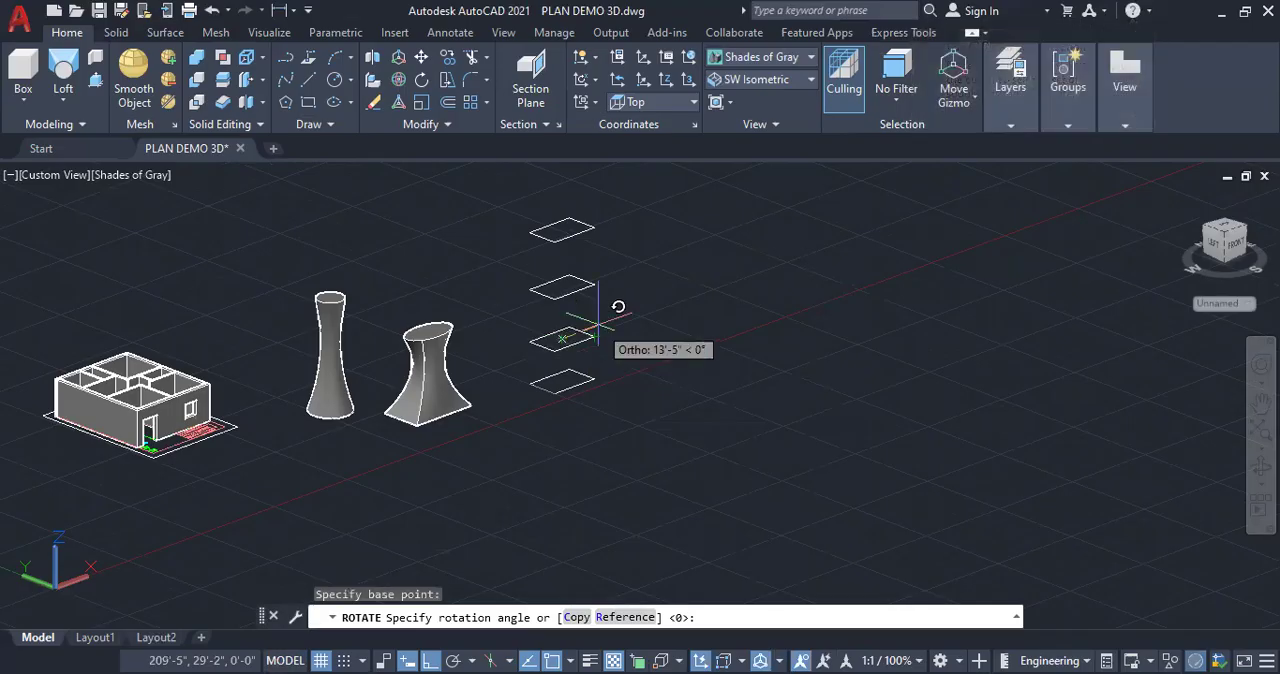
text(30)
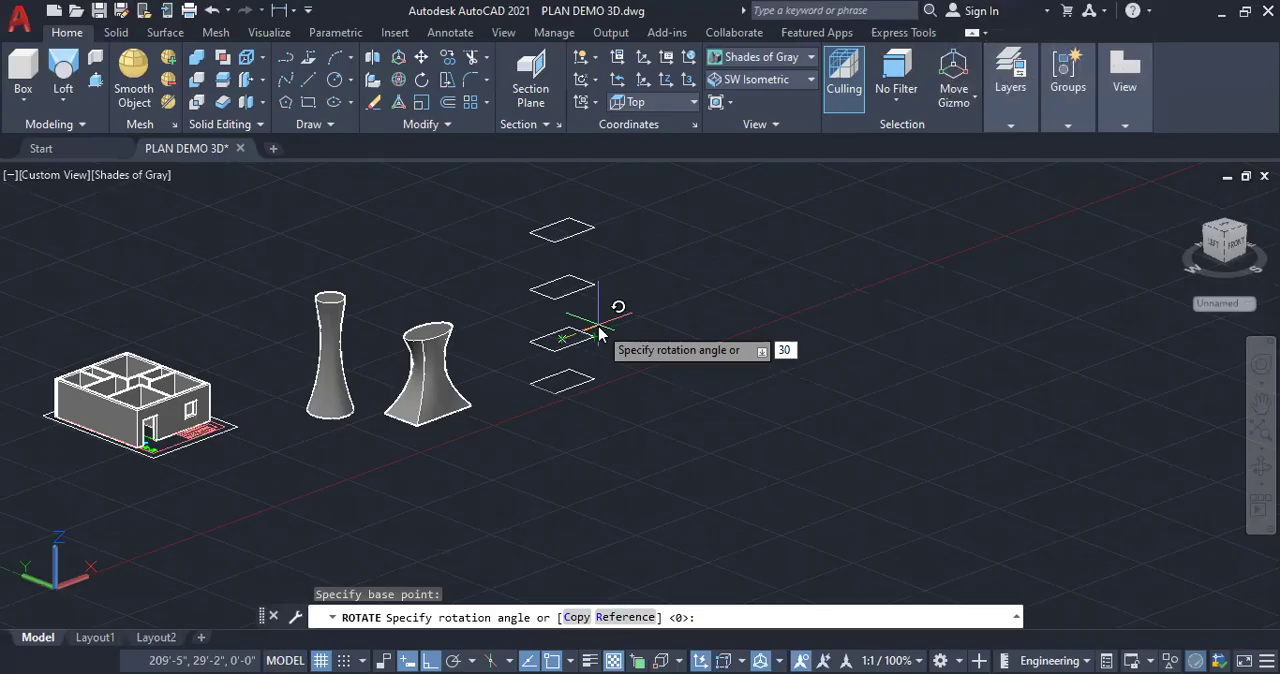
key(Return)
click(596, 284)
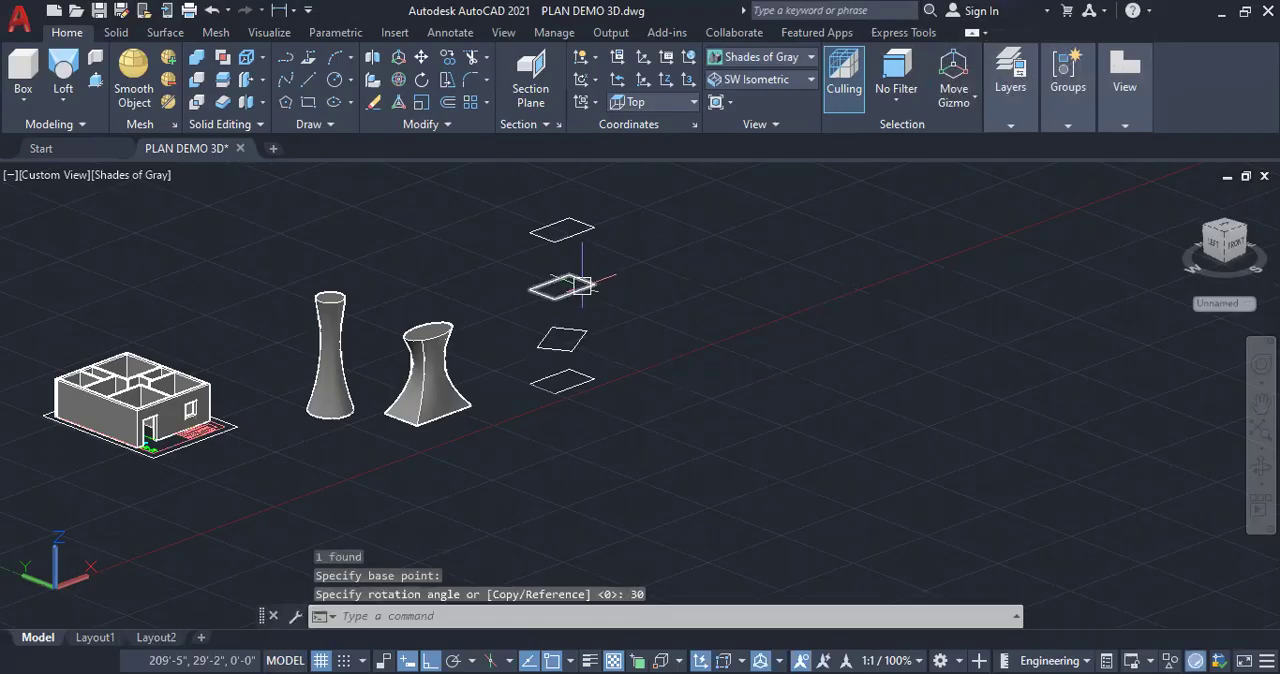
right_click(612, 247)
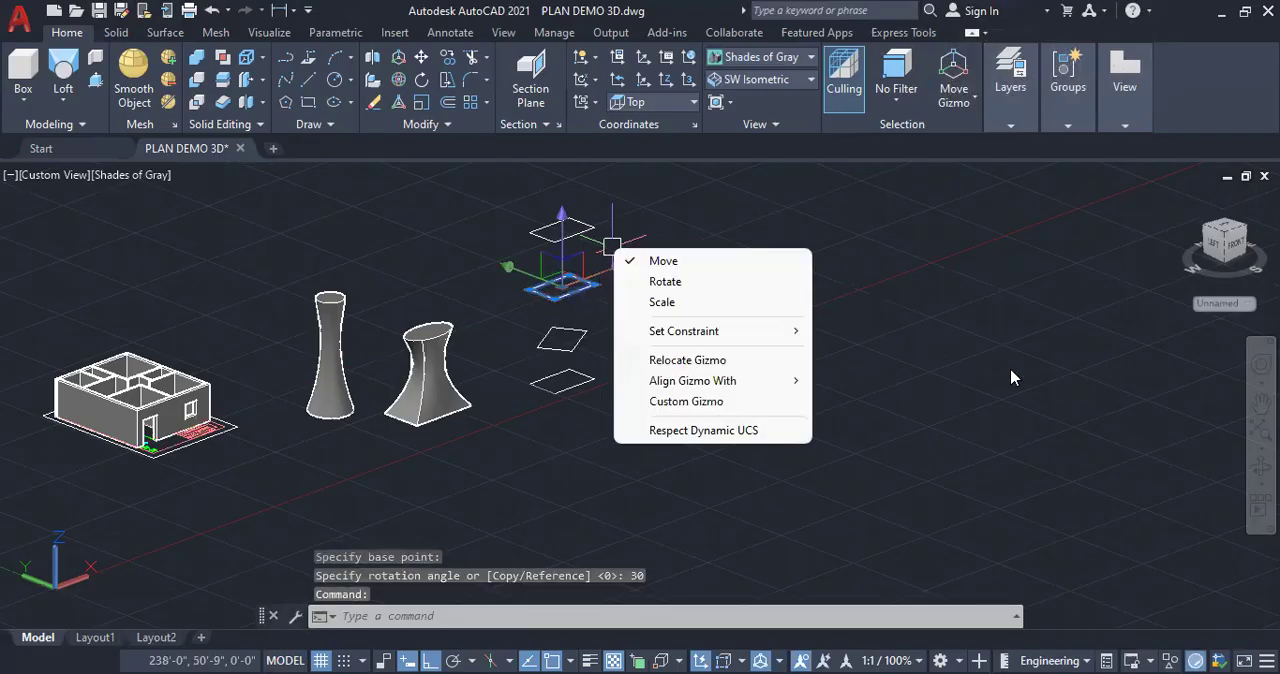
key(Escape)
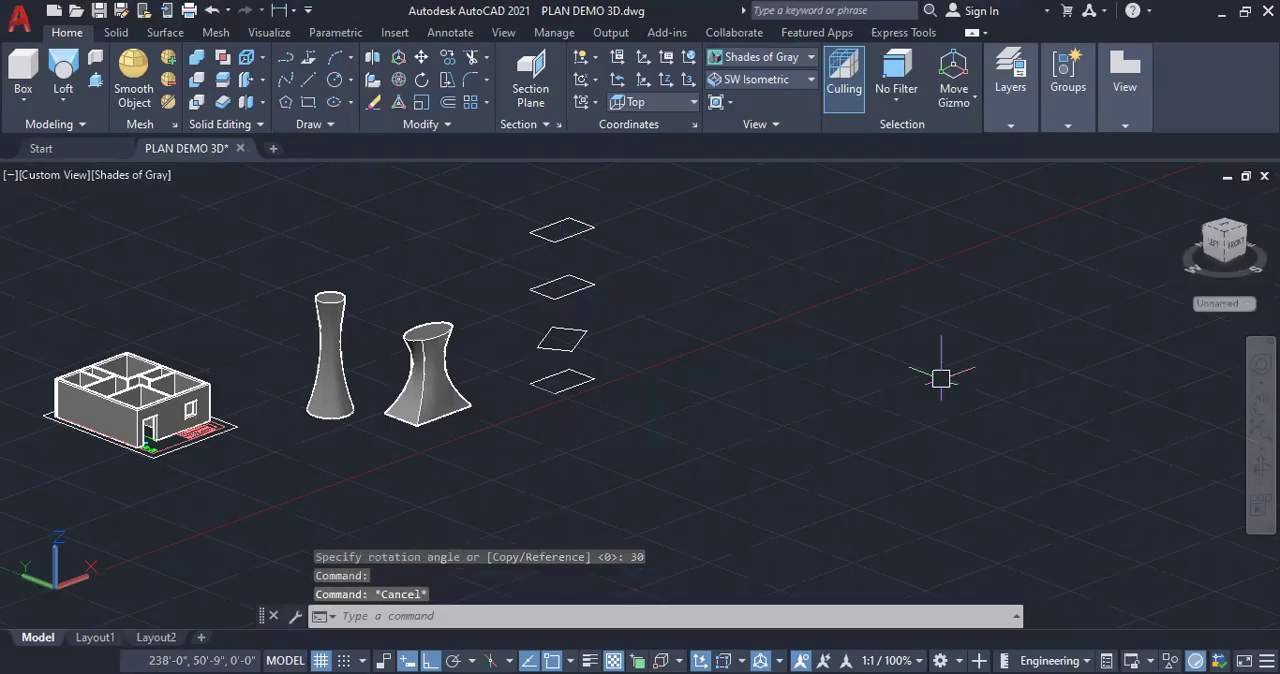
Rotate the third rectangle from the bottom of the stack by 60 degrees about its centre
click(594, 286)
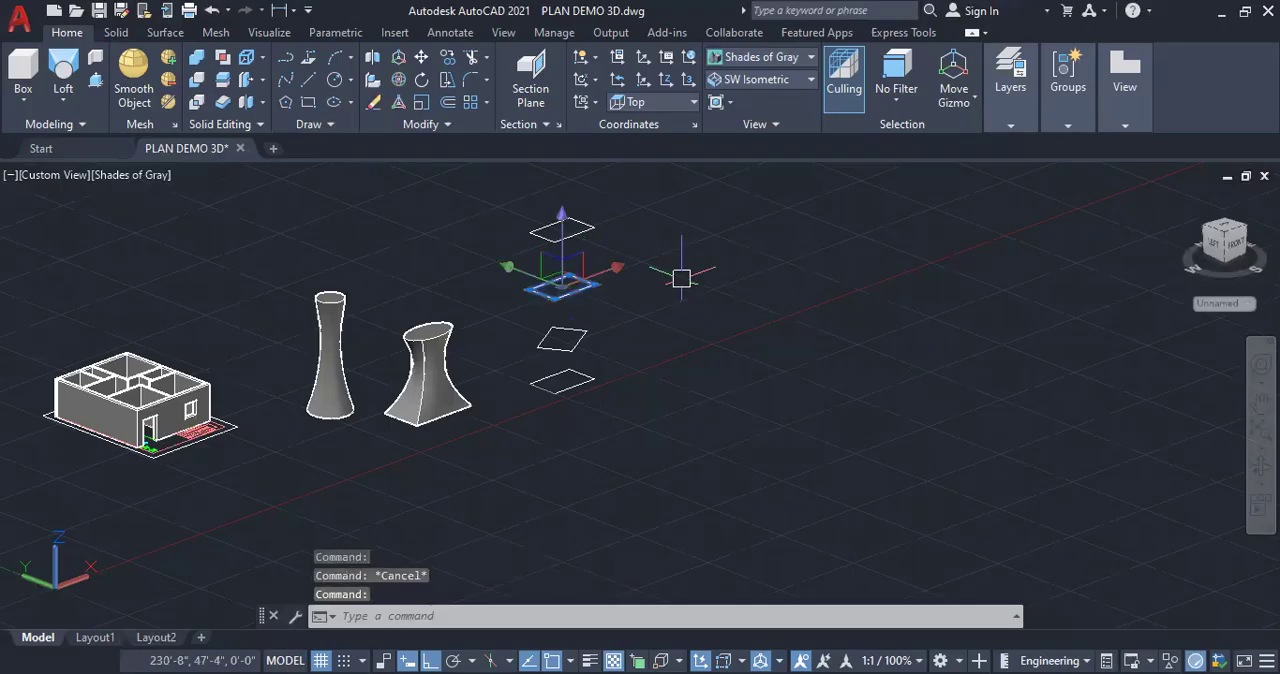
right_click(731, 366)
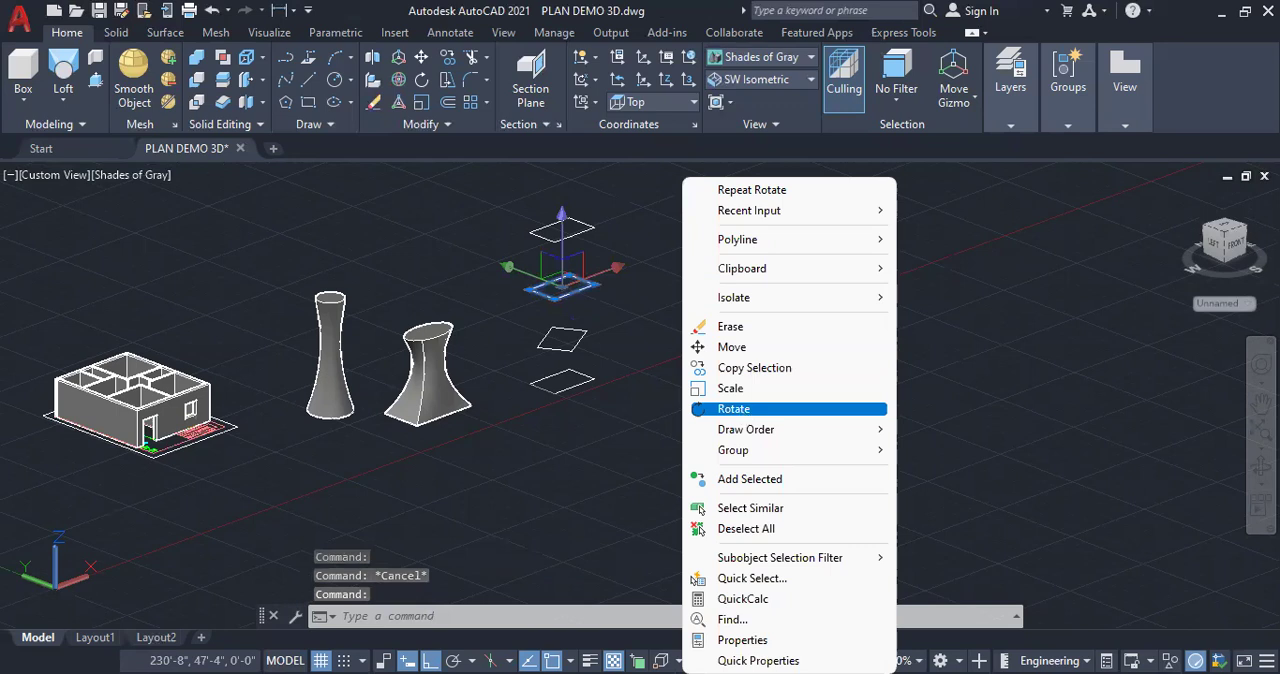
click(733, 408)
click(562, 286)
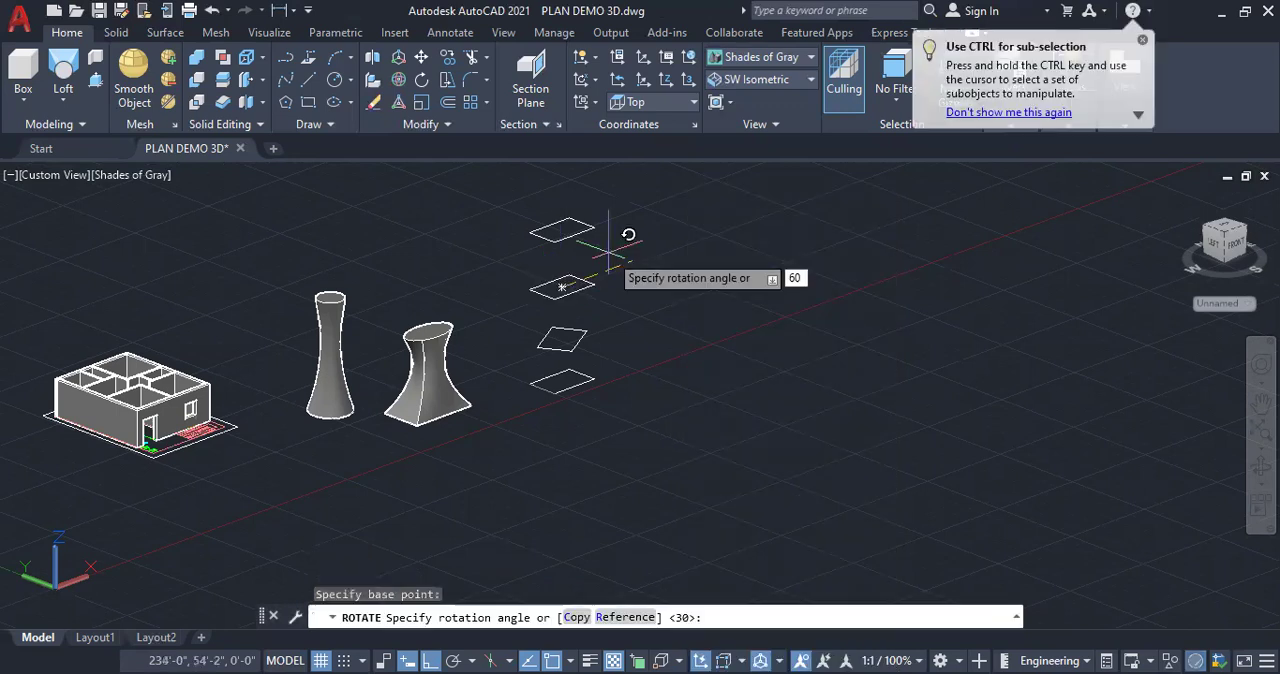
text(60)
key(Return)
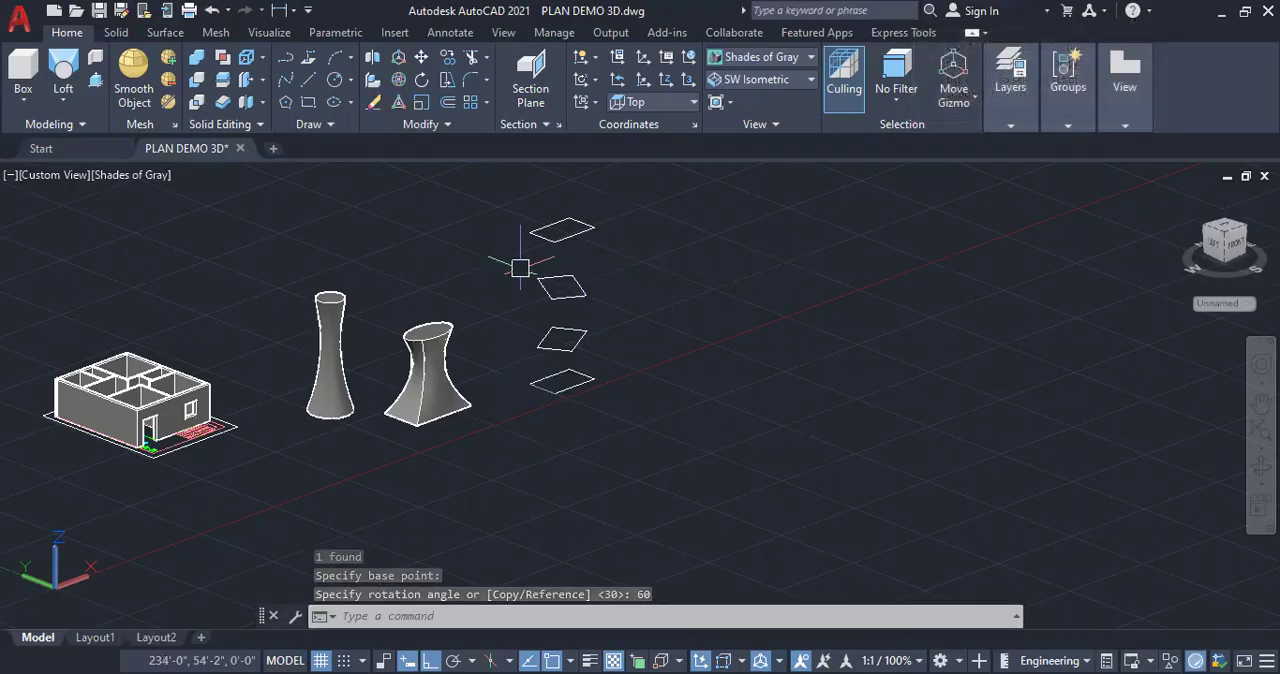
Apply Rotate to the topmost rectangle of the stack with a rotation angle of 0 degrees
click(561, 230)
right_click(689, 366)
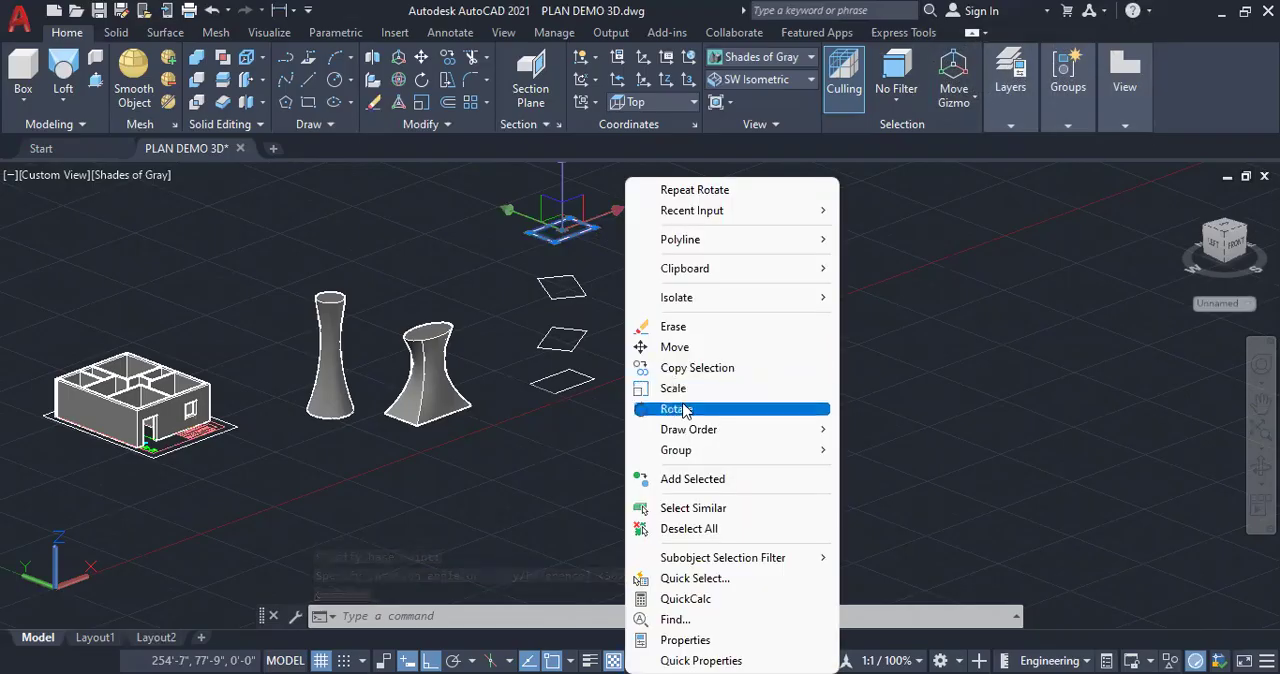
click(686, 408)
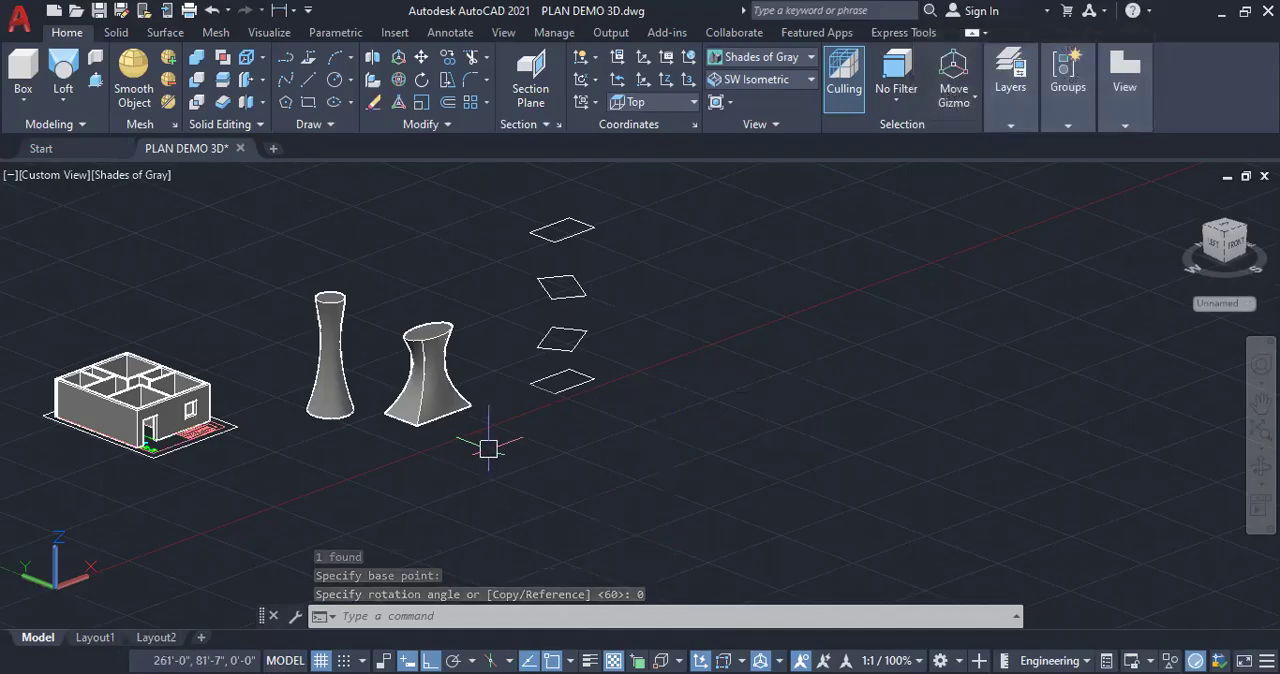
Loft the four stacked rectangles in order into a twisted solid tower using cross sections only
click(63, 100)
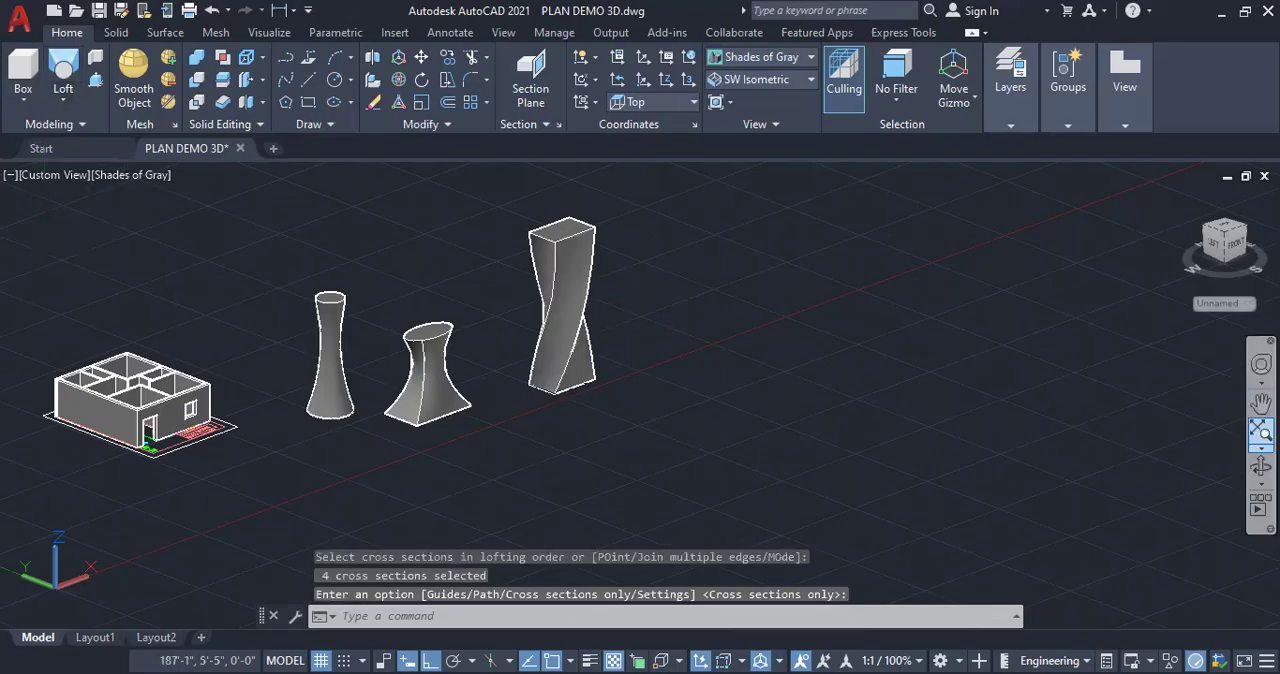
shift+middle_drag(545, 346, 507, 360)
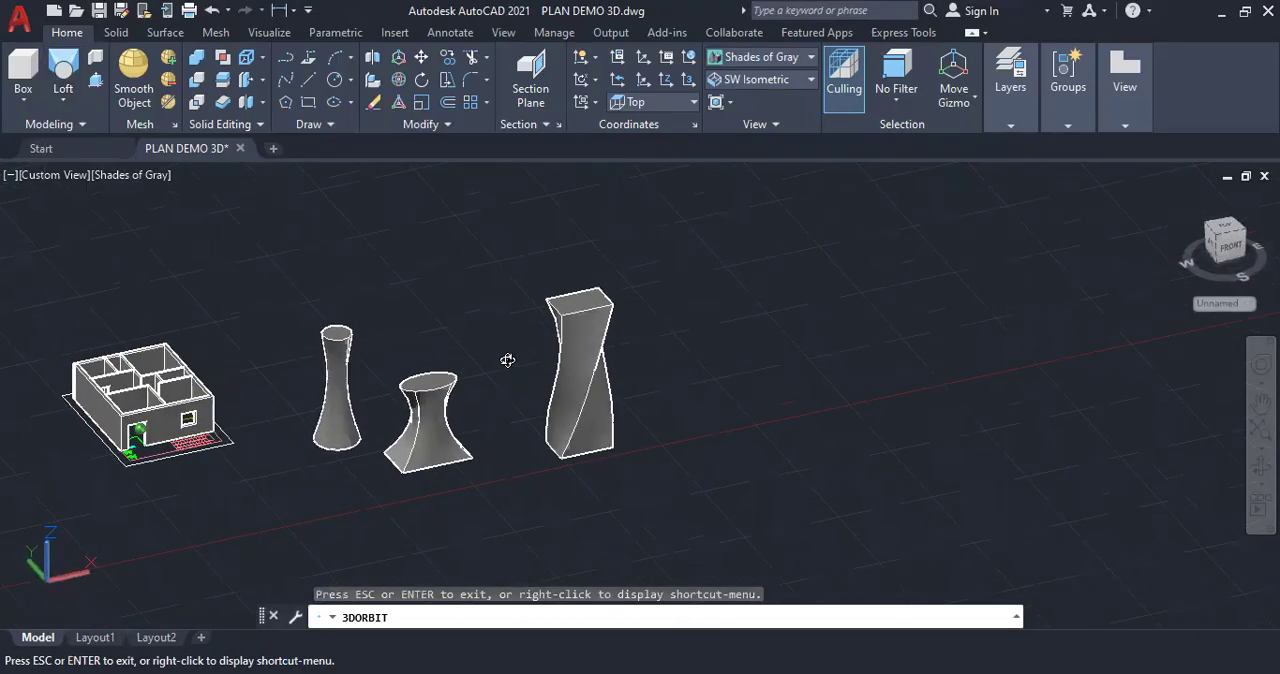
scroll(604, 428, up, 3)
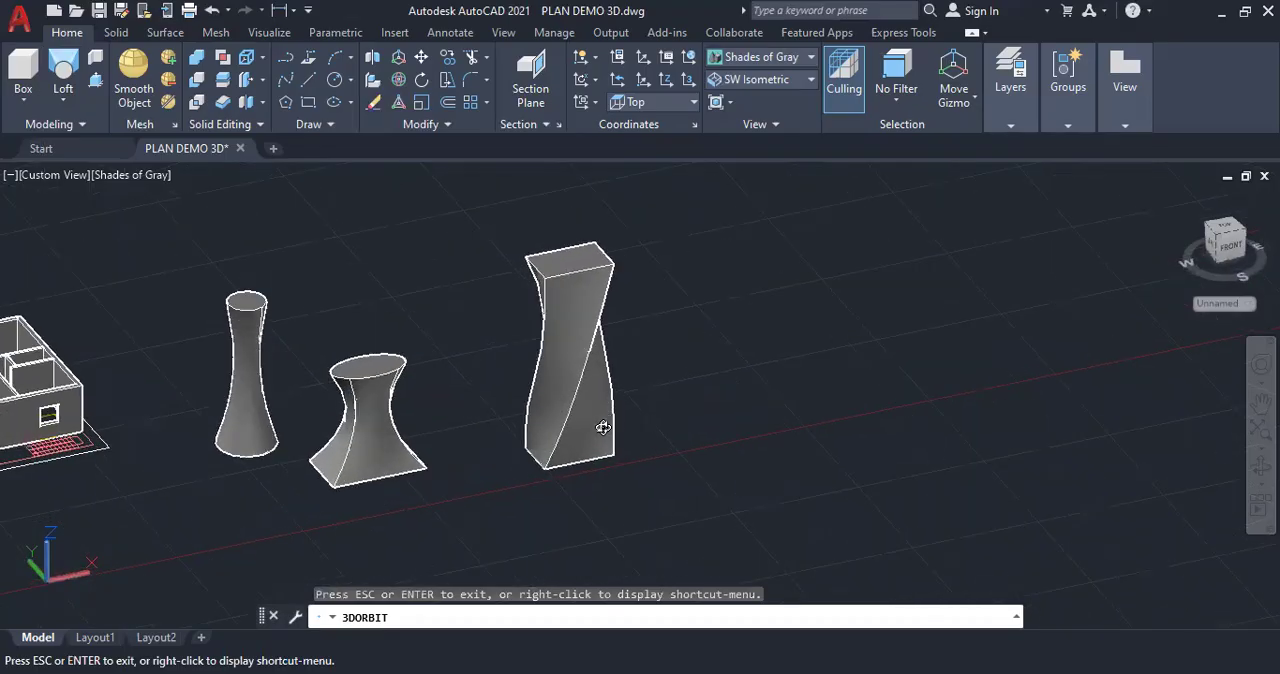
scroll(586, 400, up, 1)
shift+middle_drag(590, 394, 646, 397)
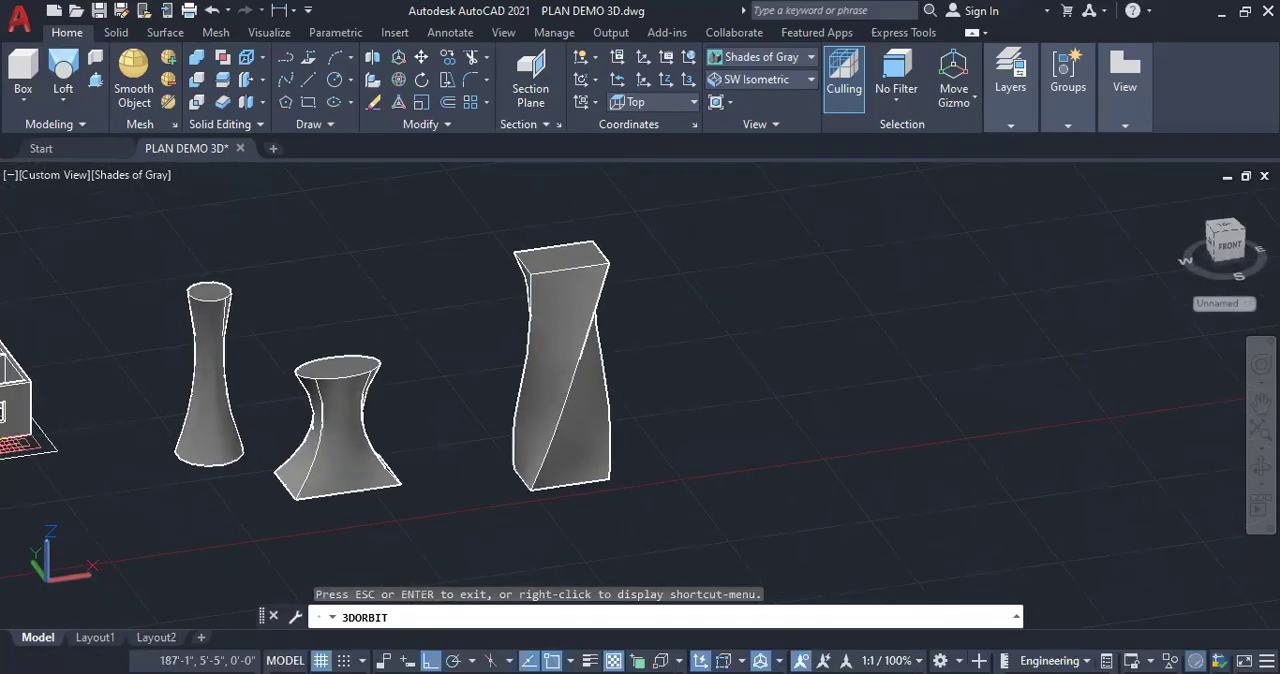
key(Escape)
key(Escape)
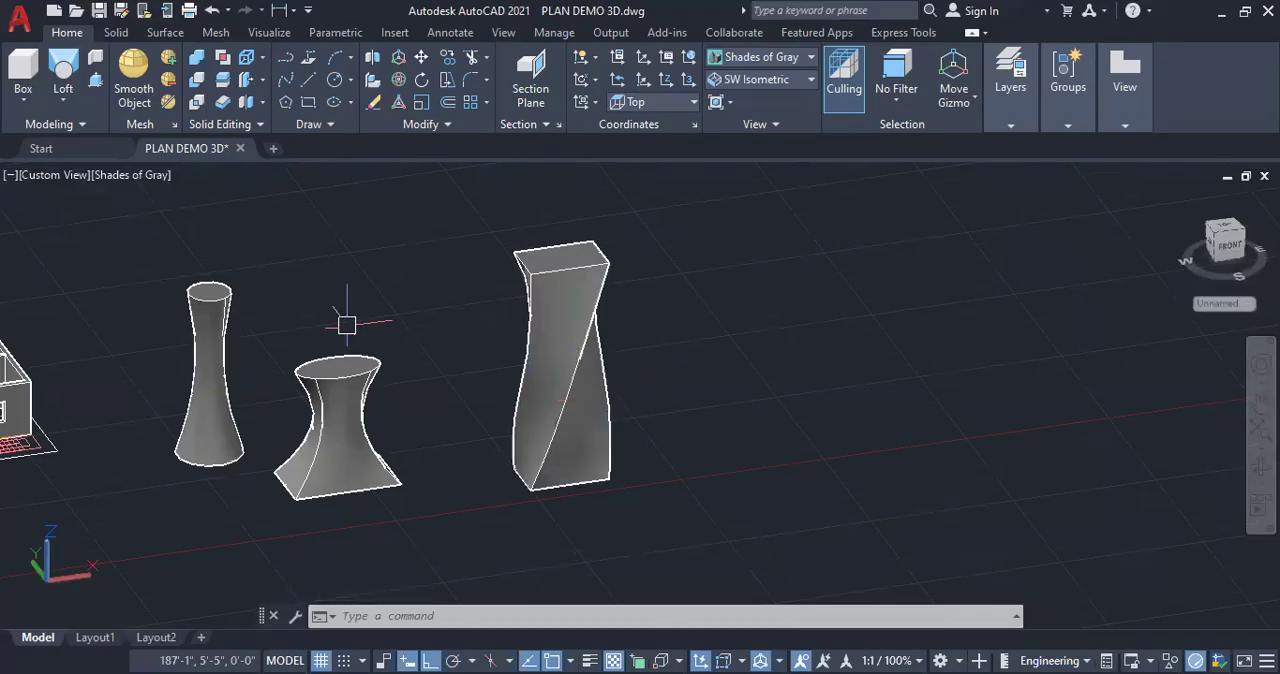
Delete the three lofted solids beside the house
click(64, 100)
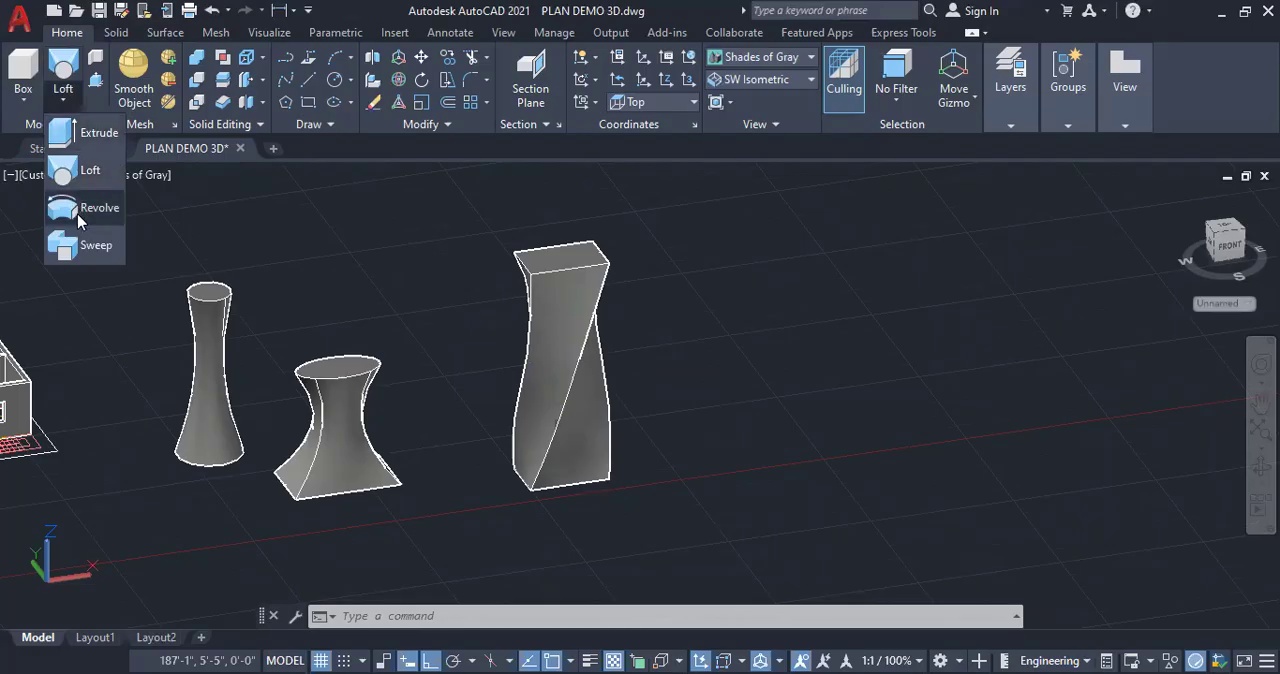
scroll(455, 341, down, 2)
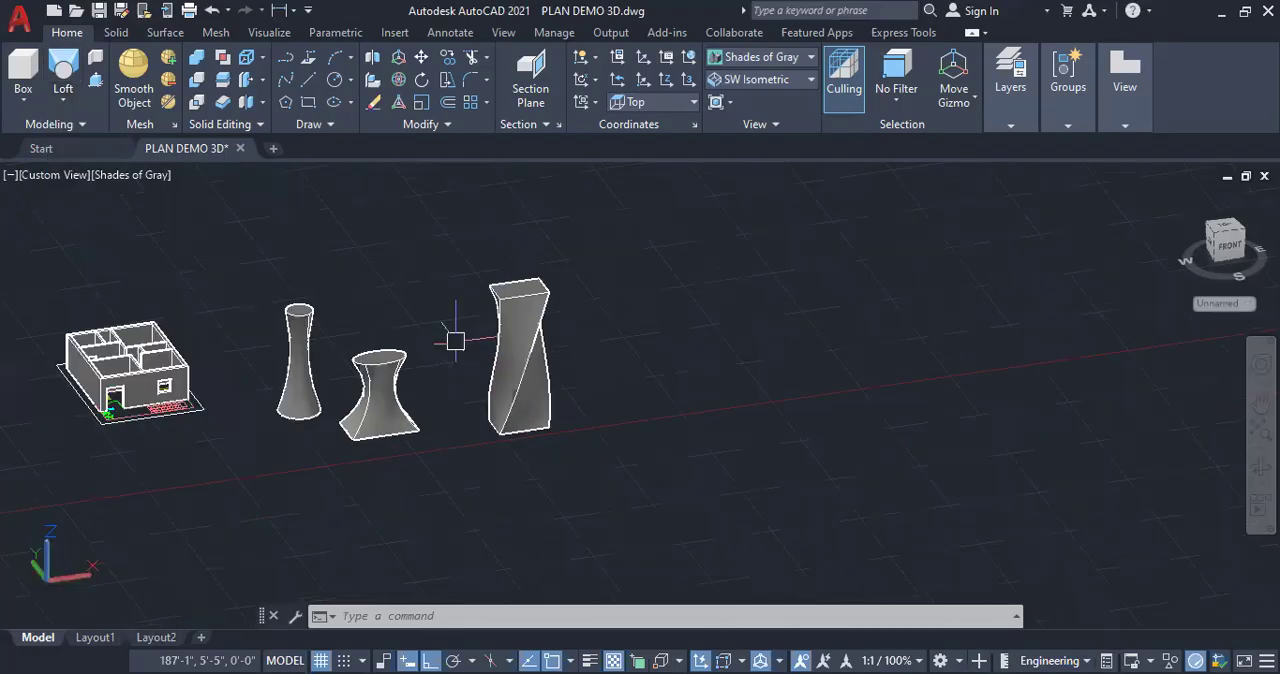
click(602, 488)
click(277, 231)
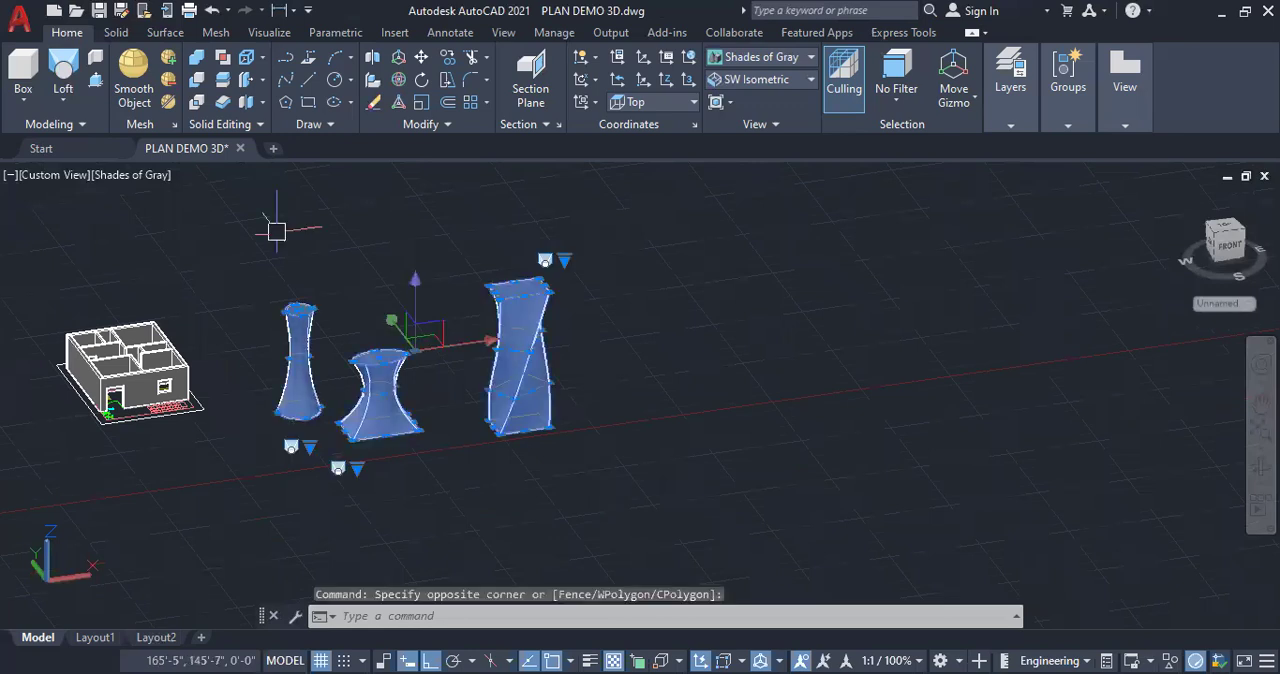
key(Delete)
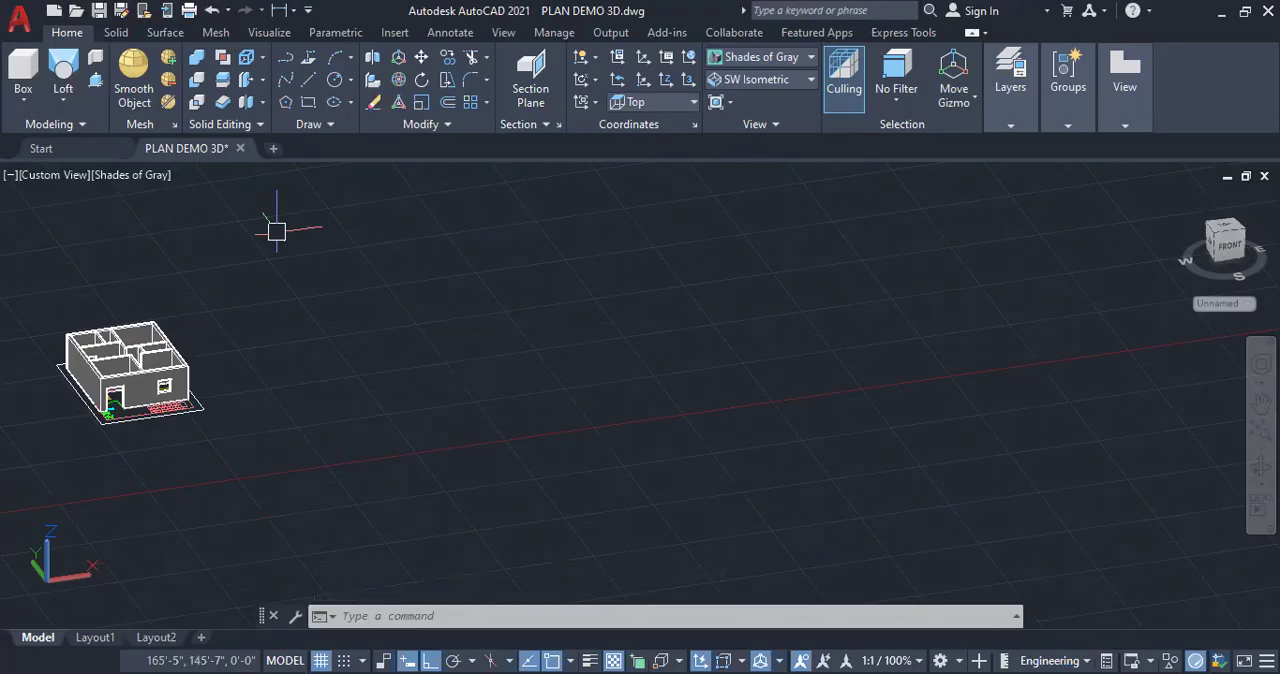
Draw a closed upright C-shaped profile from lines, its lower arm about 3'-6" thick with an inner edge about 10'-3" long
click(62, 108)
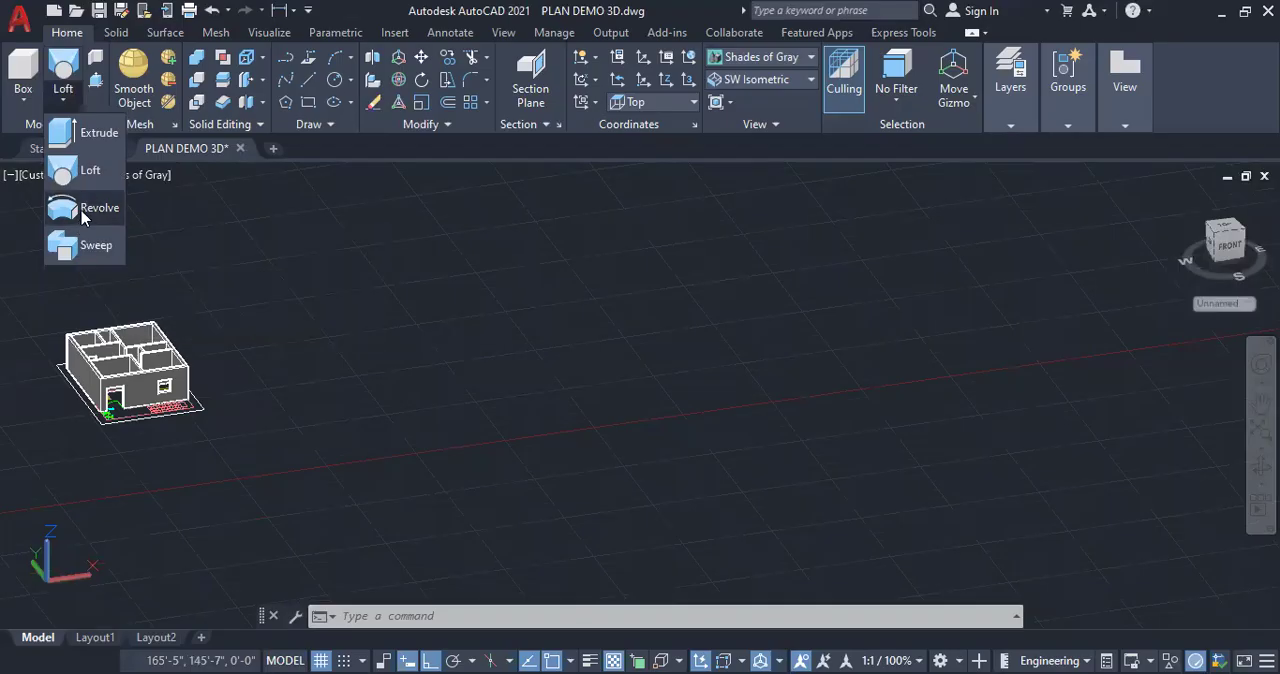
click(57, 106)
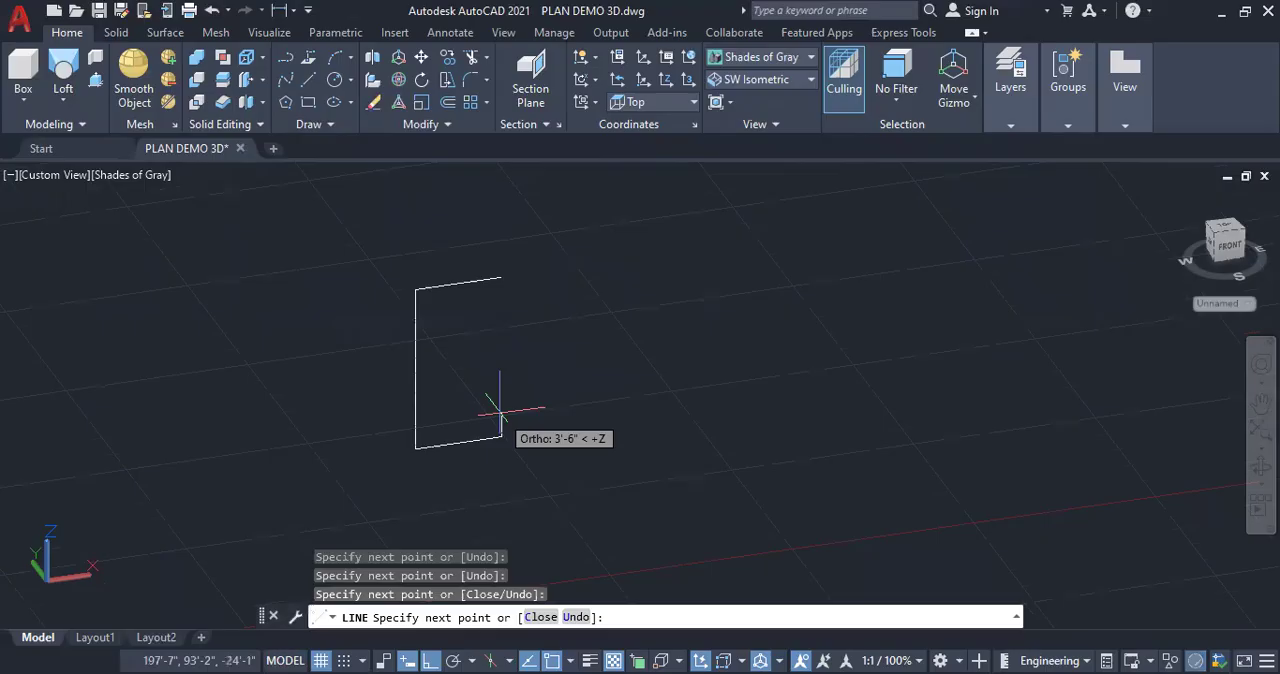
click(500, 412)
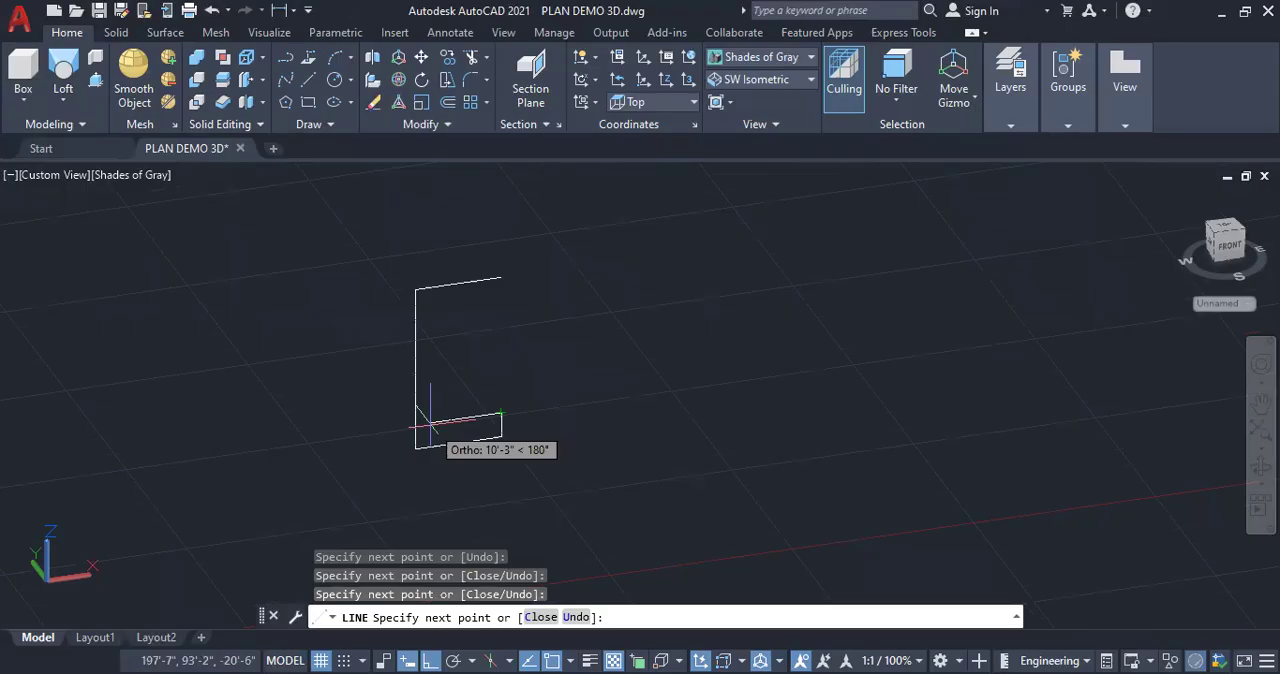
click(430, 424)
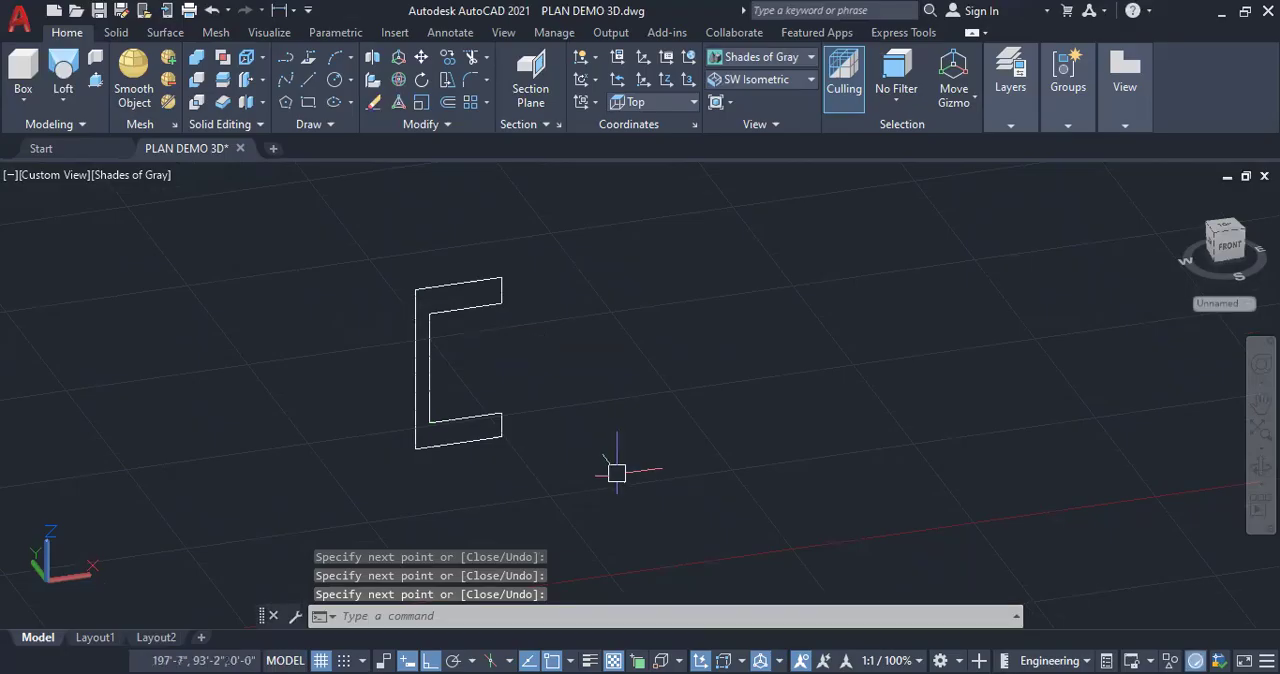
Join all line segments of the C-shaped profile into one polyline
text(j)
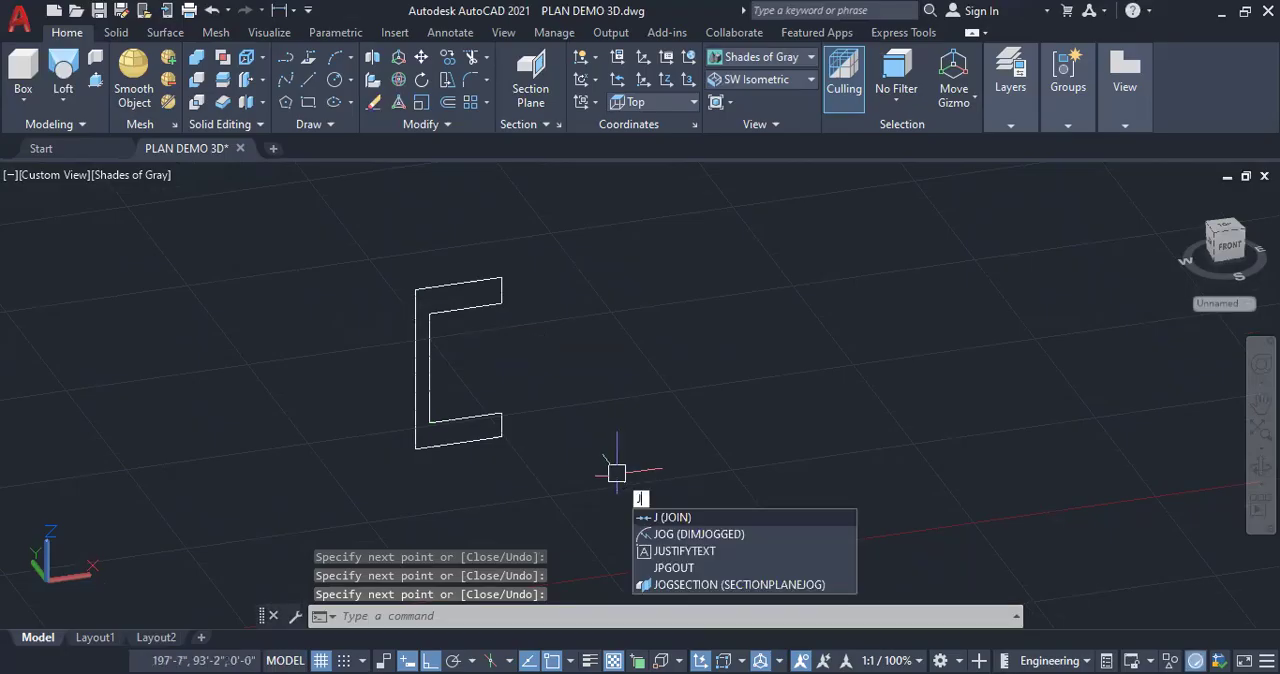
key(Return)
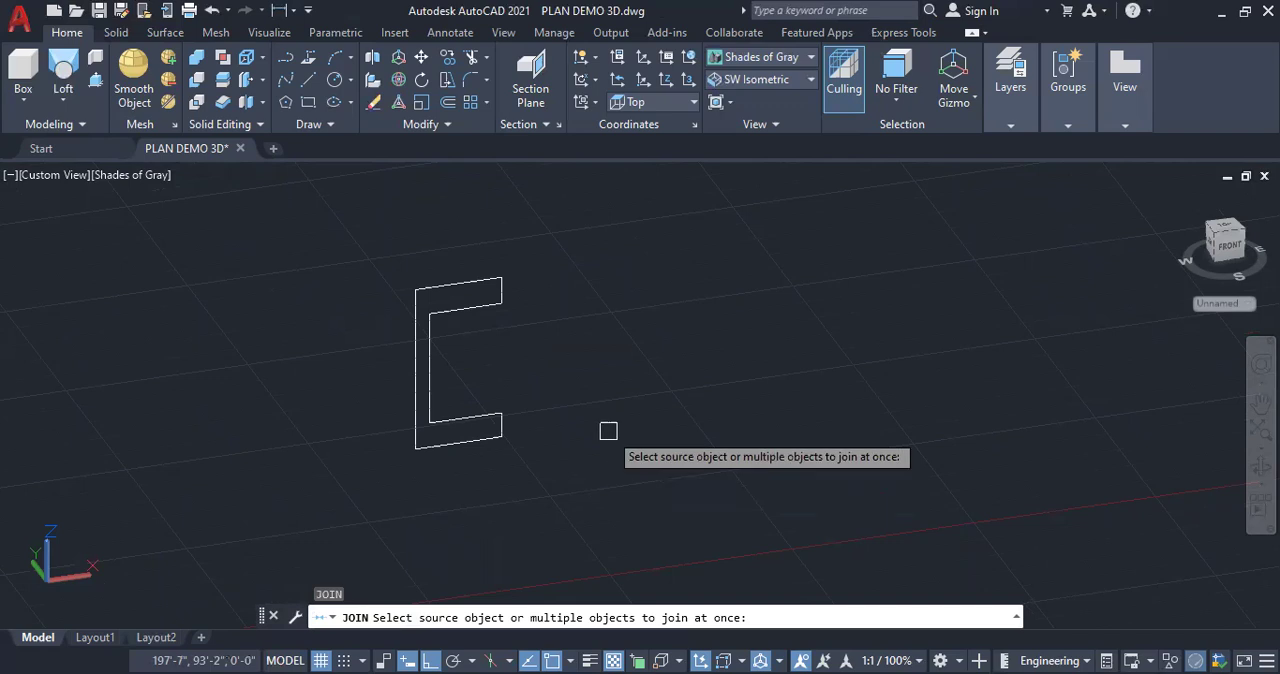
click(608, 431)
click(383, 251)
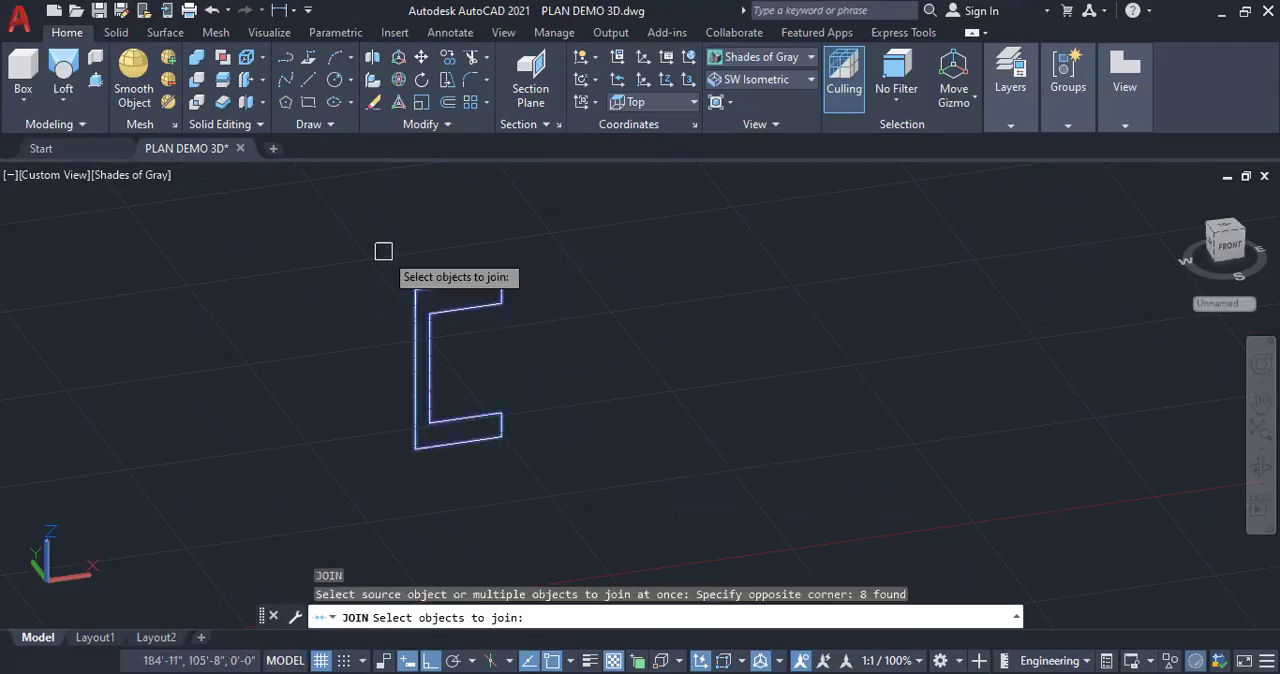
key(Return)
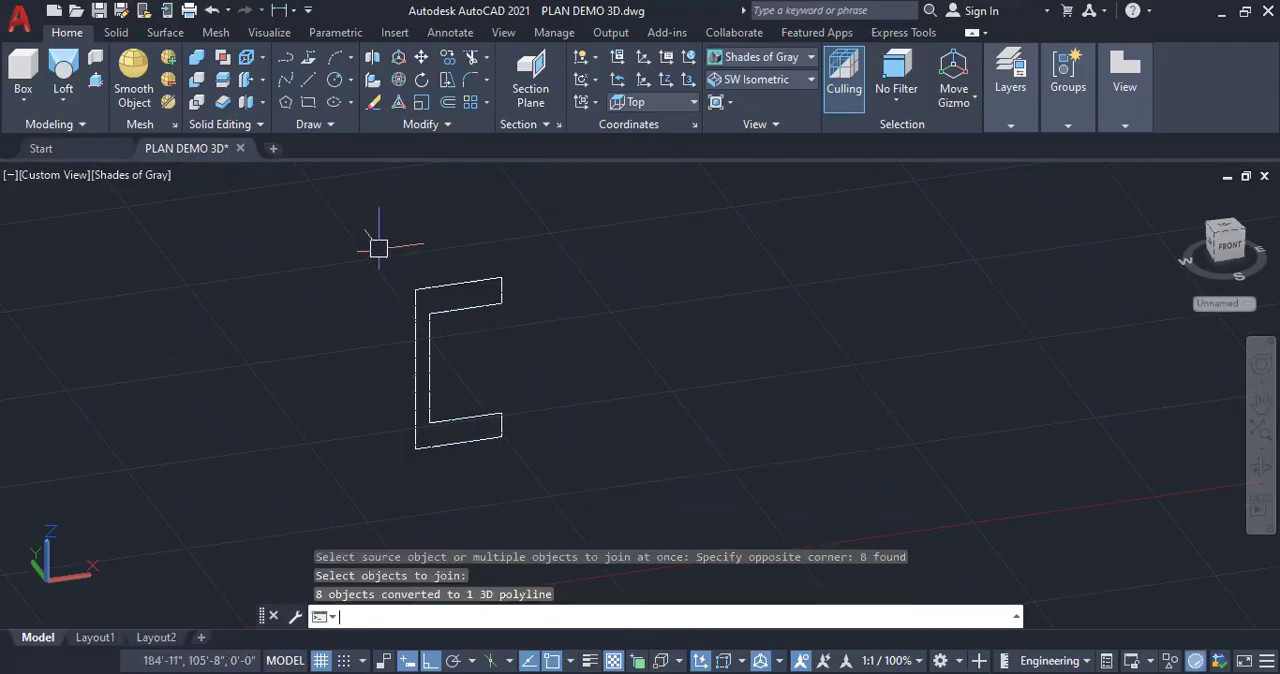
click(466, 442)
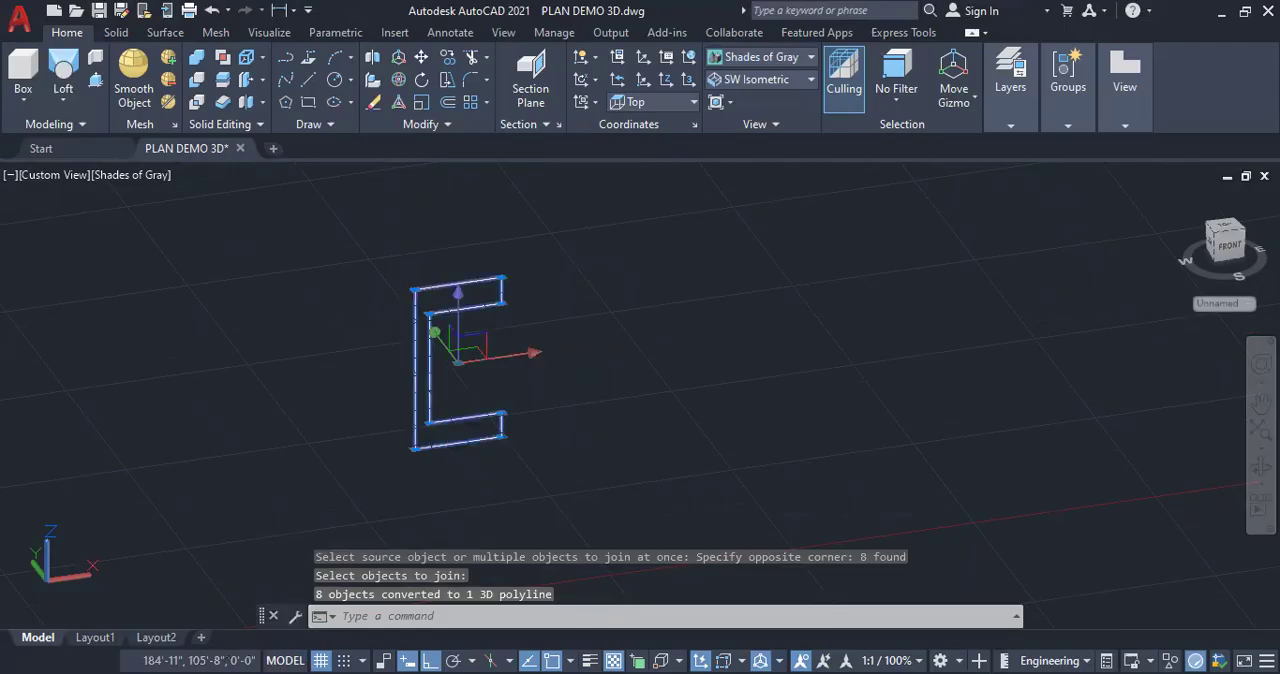
key(Escape)
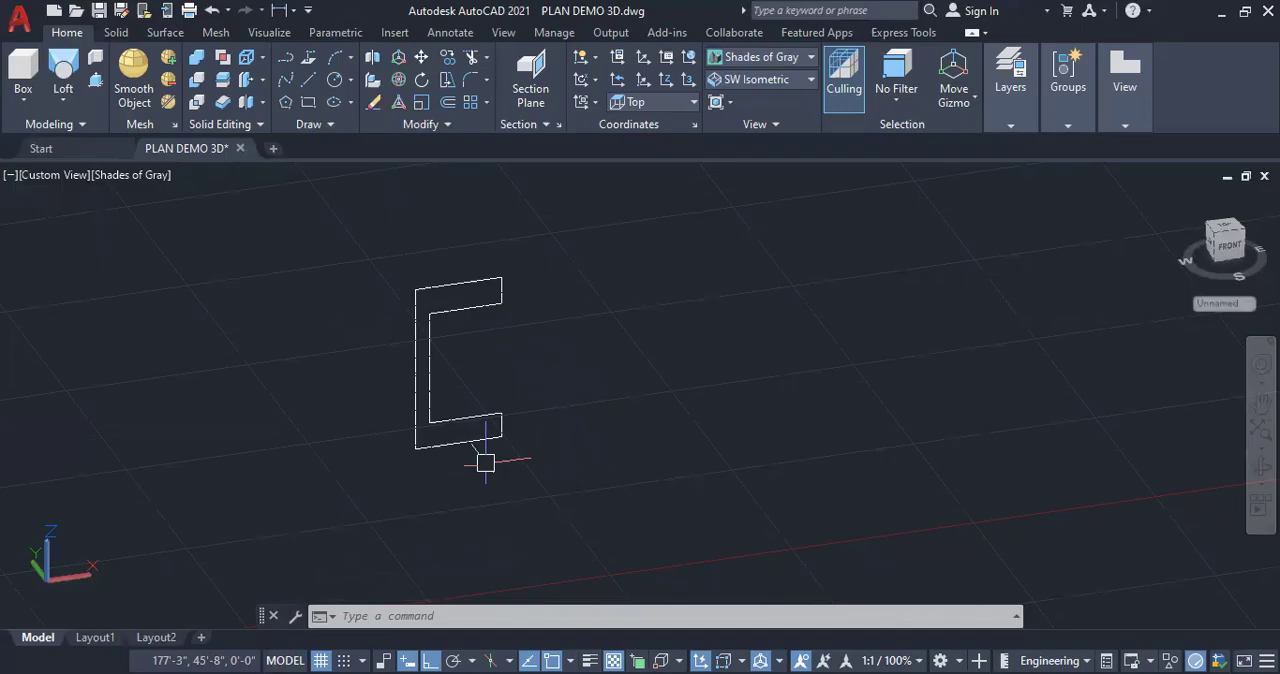
Draw a vertical axis line about 36'-0" long upward from the lower outer corner of the C-shaped profile
text(l)
key(Return)
click(415, 448)
click(425, 211)
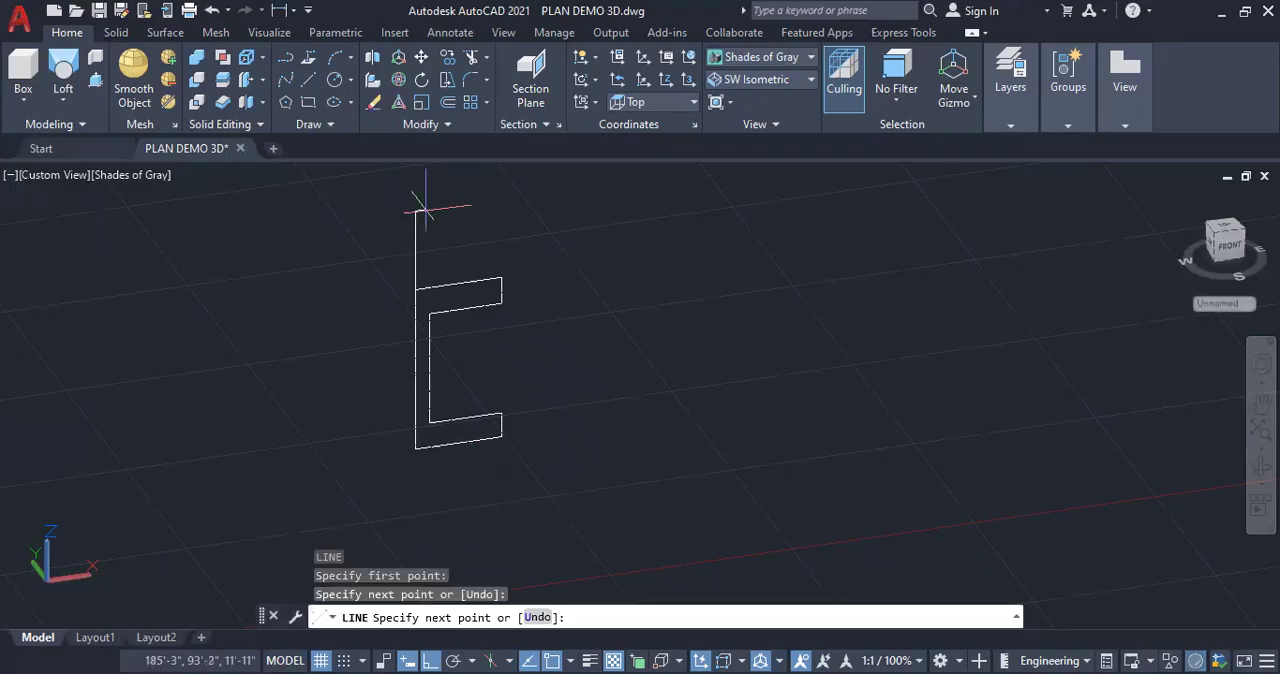
key(Escape)
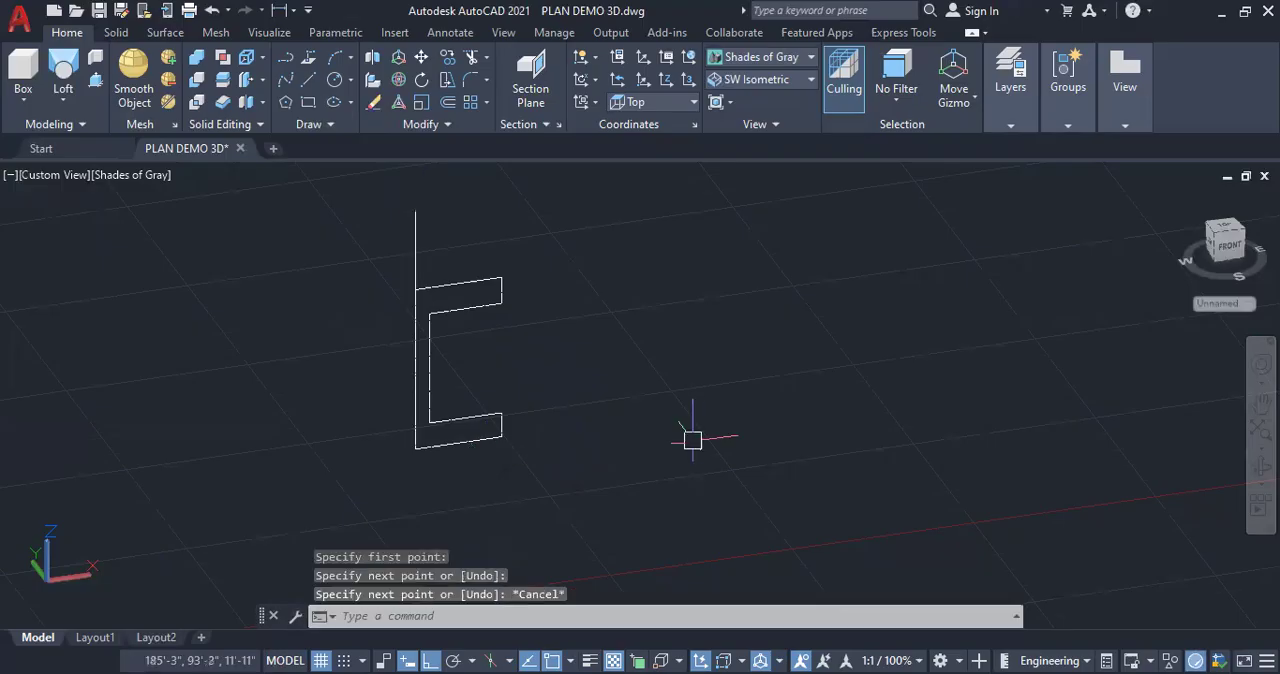
Revolve the C-shaped profile 360 degrees around the vertical axis line, picking the line's lower and upper ends as the axis
click(63, 100)
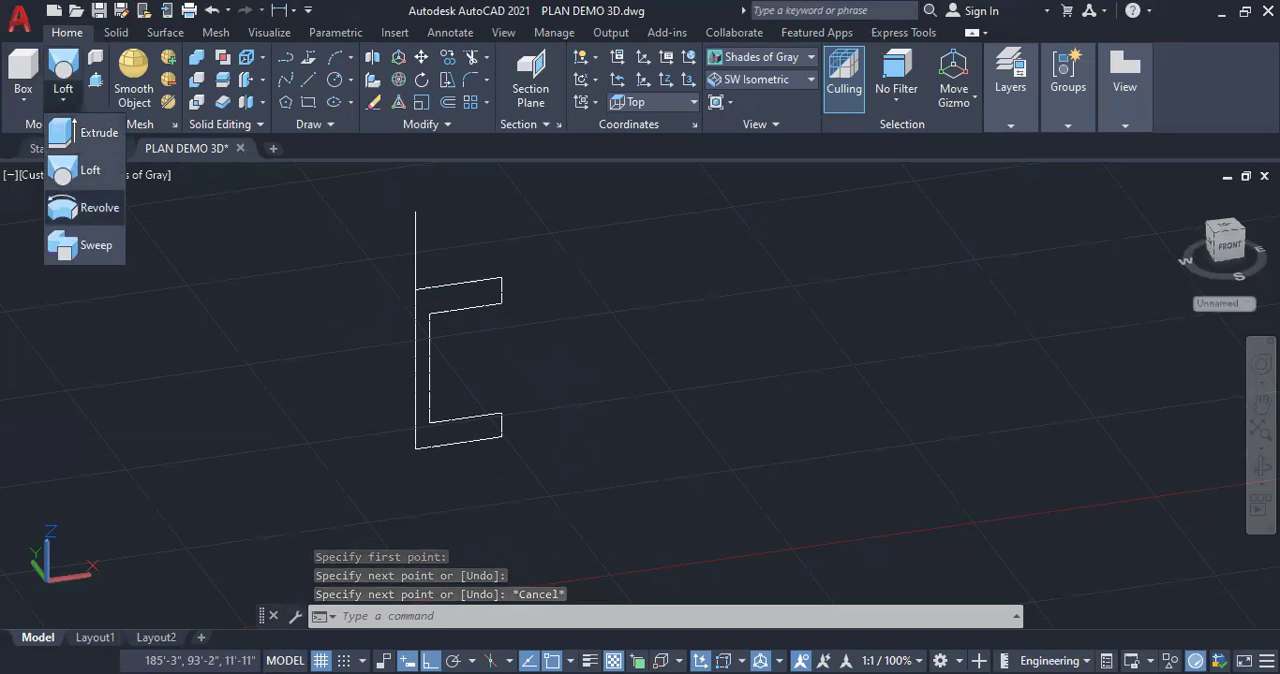
click(97, 207)
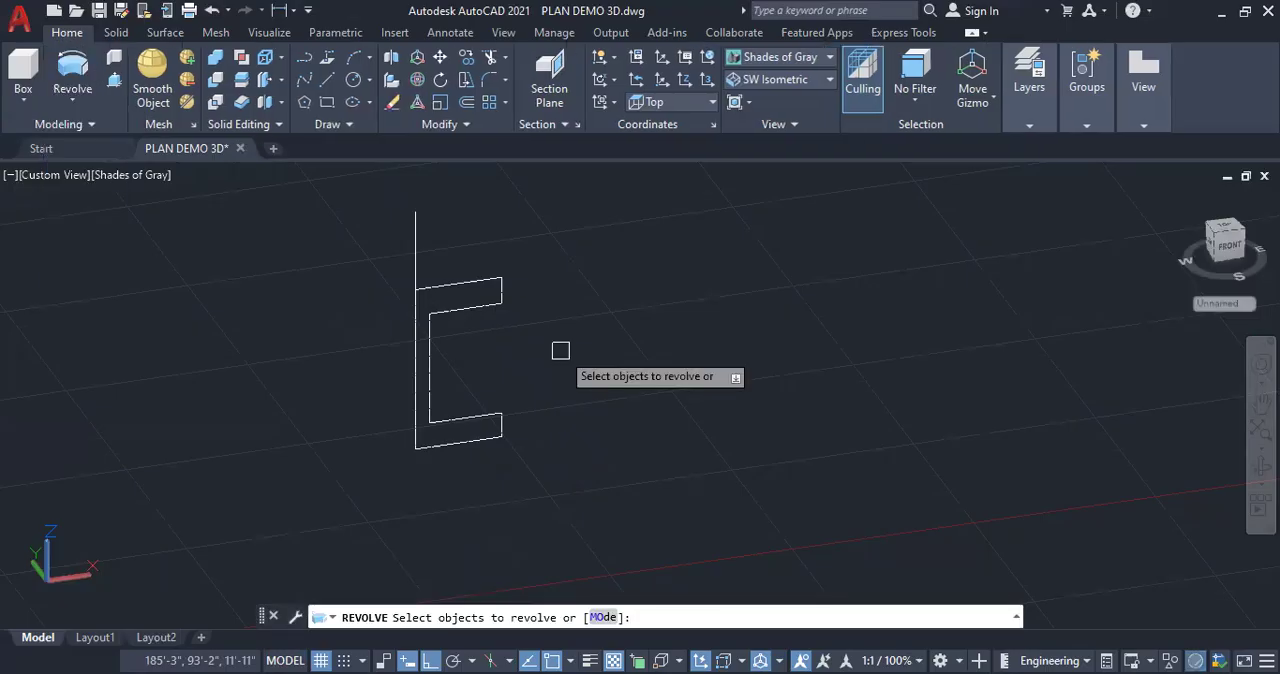
click(488, 307)
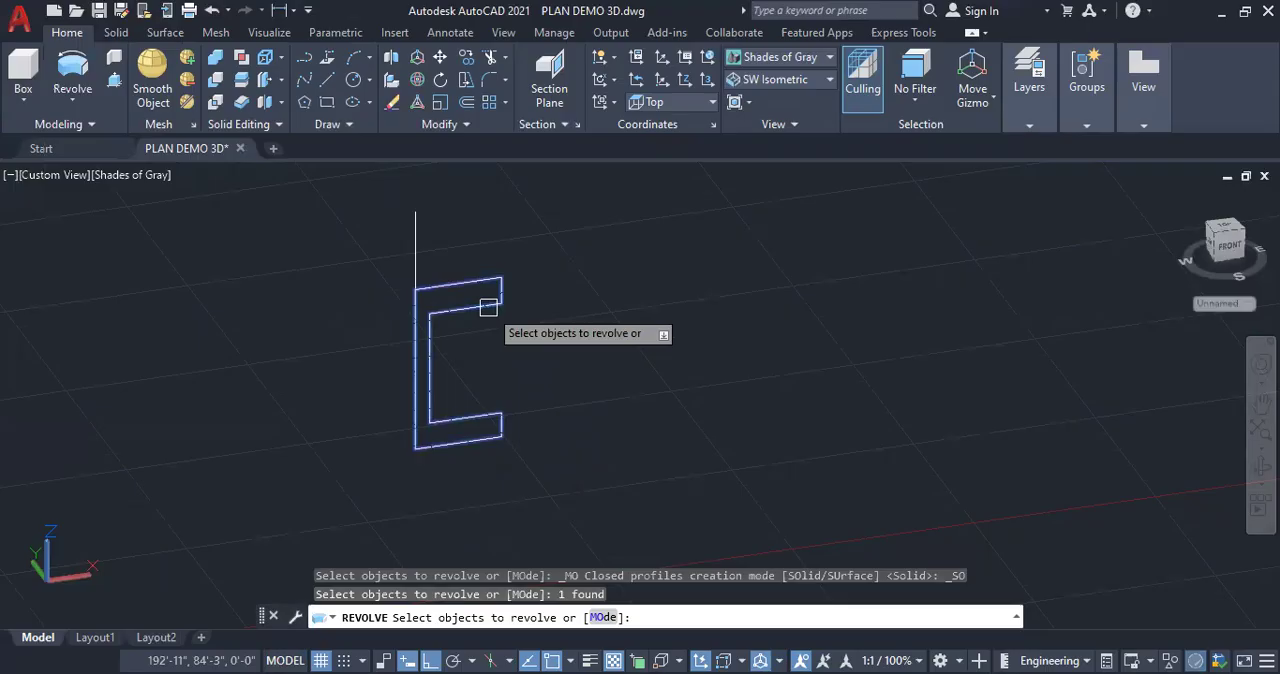
key(Return)
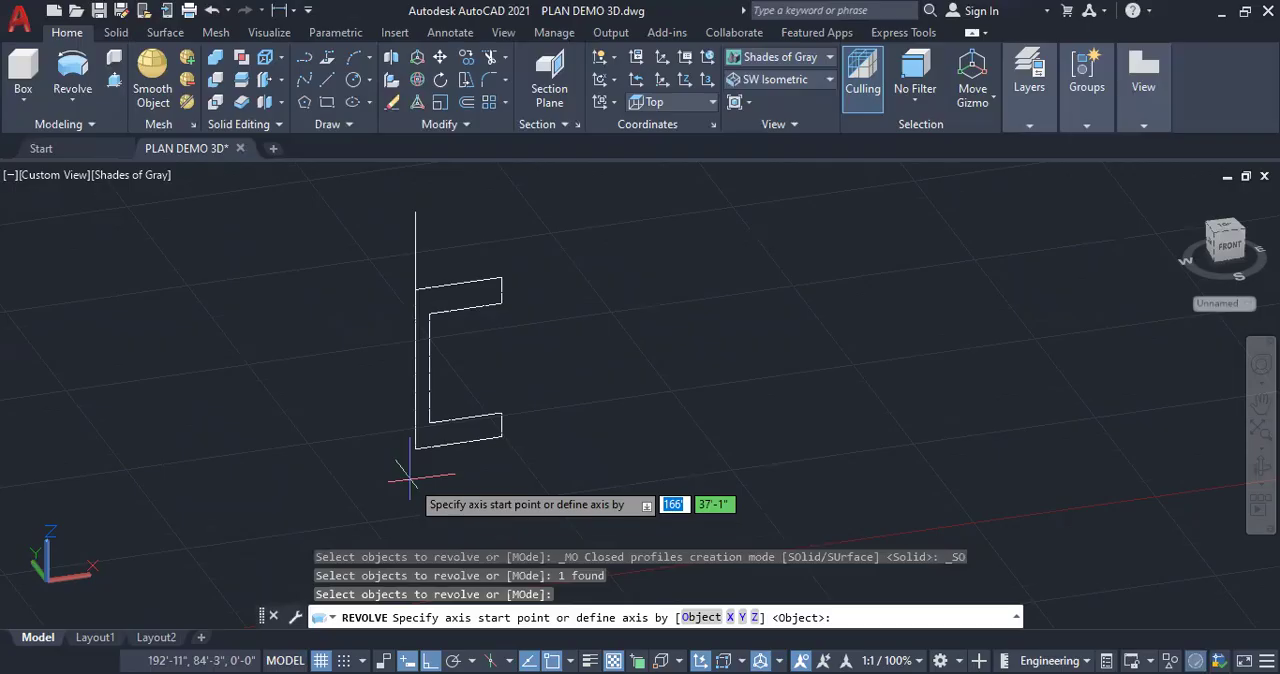
click(415, 448)
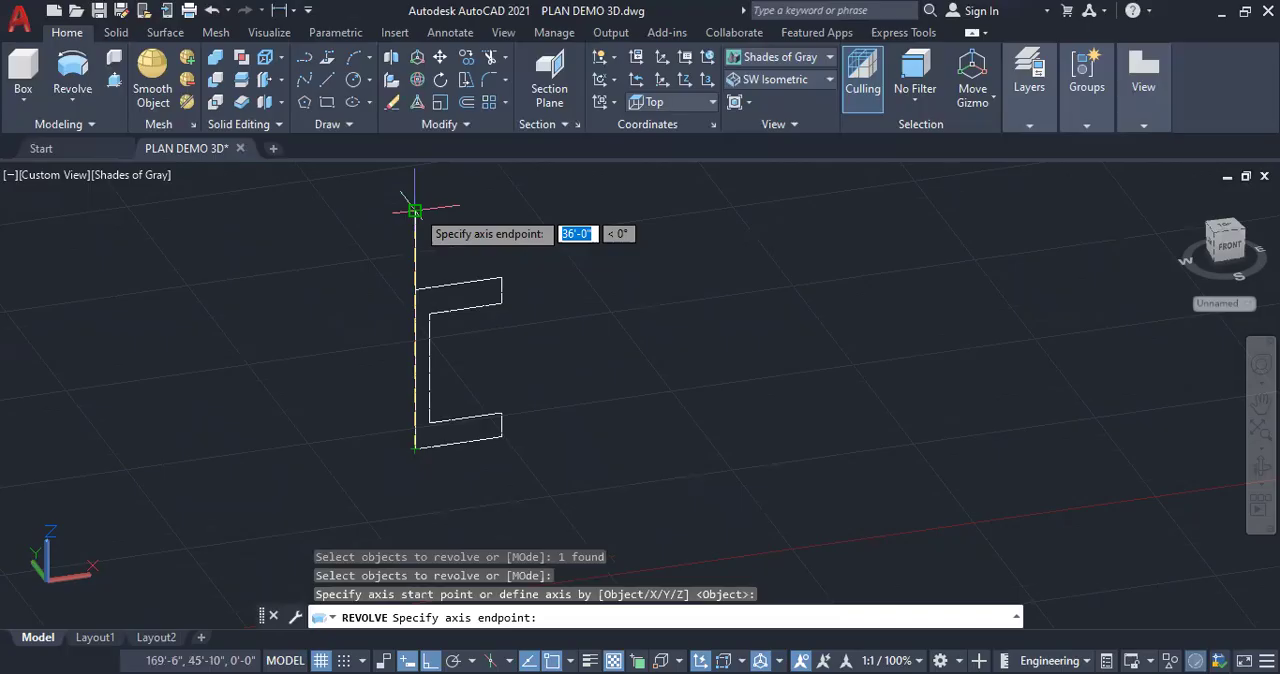
click(415, 211)
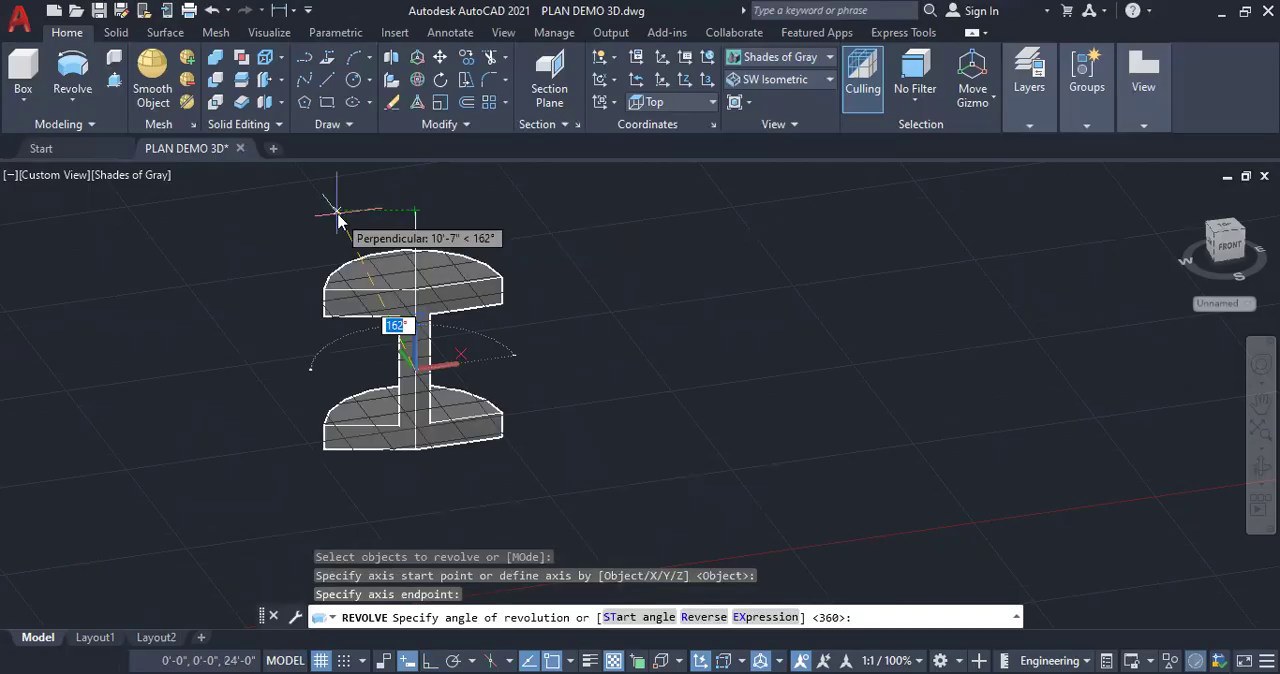
text(360)
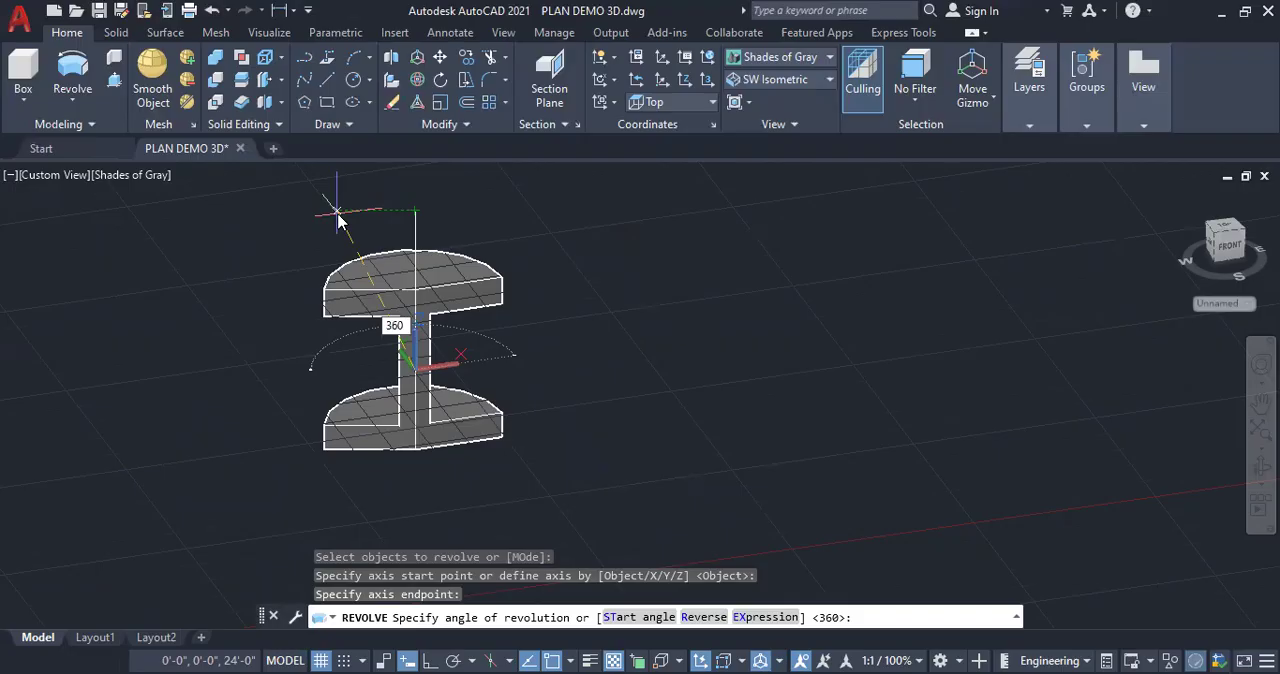
key(Return)
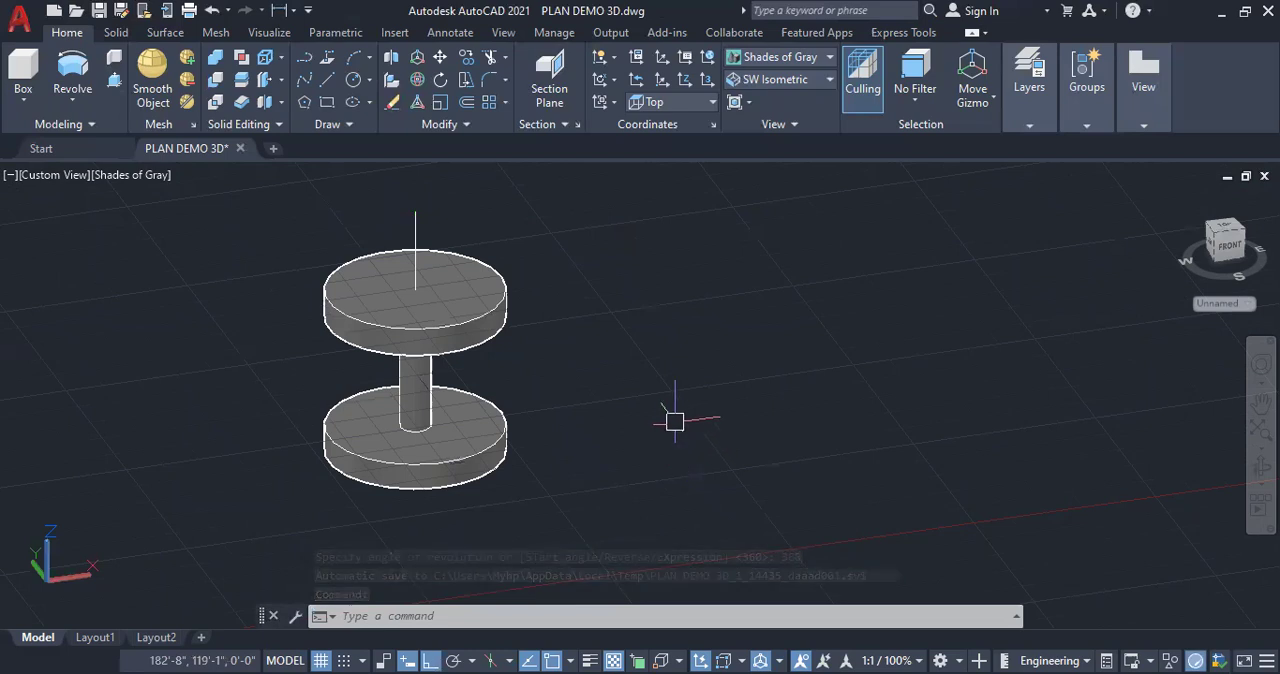
Draw a closed thin-walled profile beside the revolved solid, with a long upper arm, a vertical stem and a lower arm about 9'-4" long
click(327, 79)
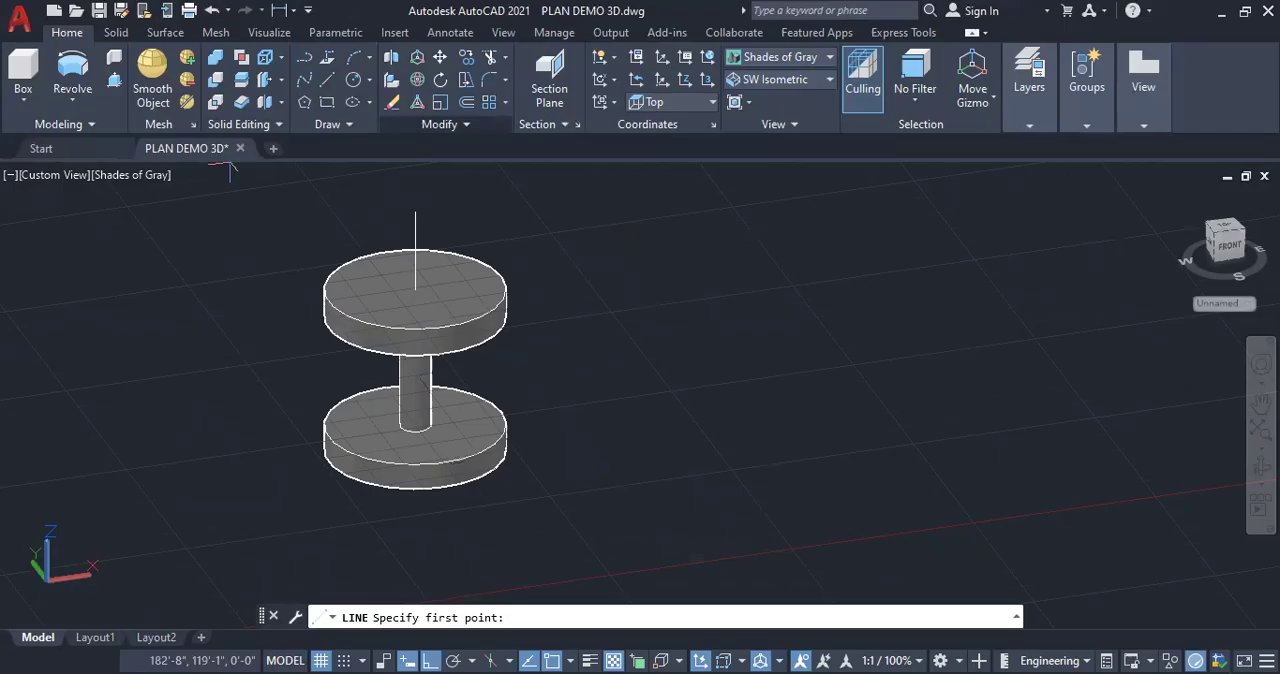
click(606, 269)
click(789, 244)
click(789, 455)
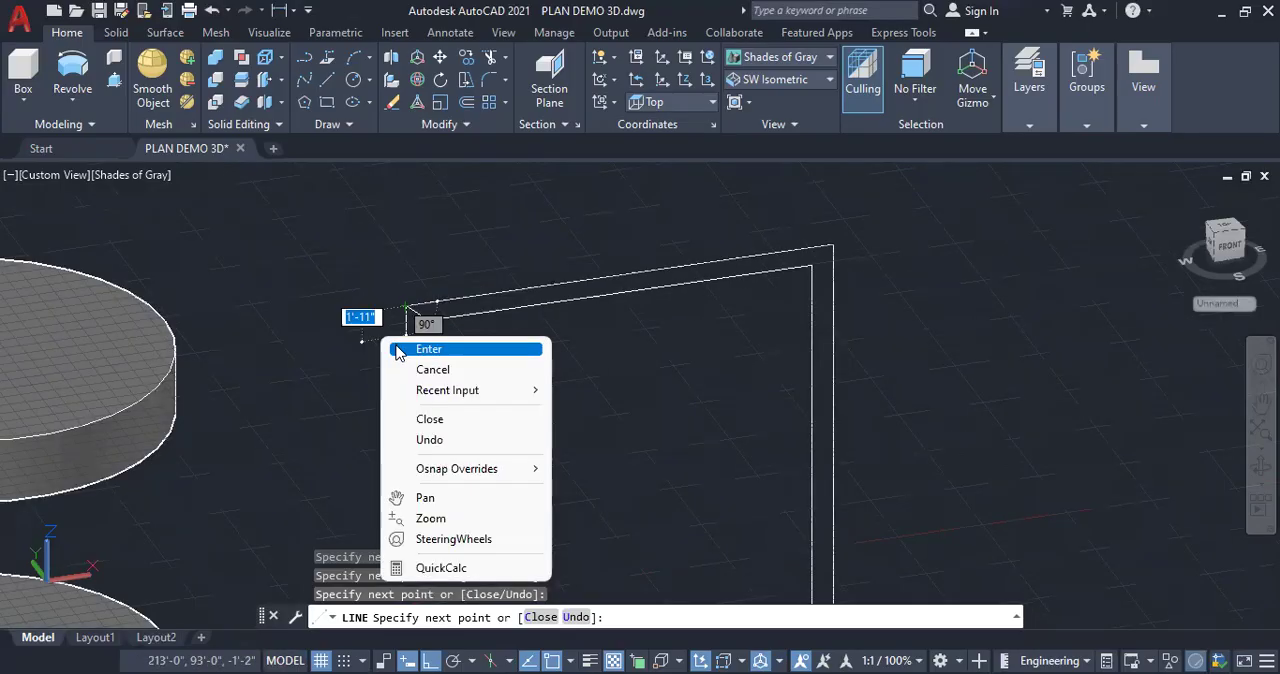
click(397, 348)
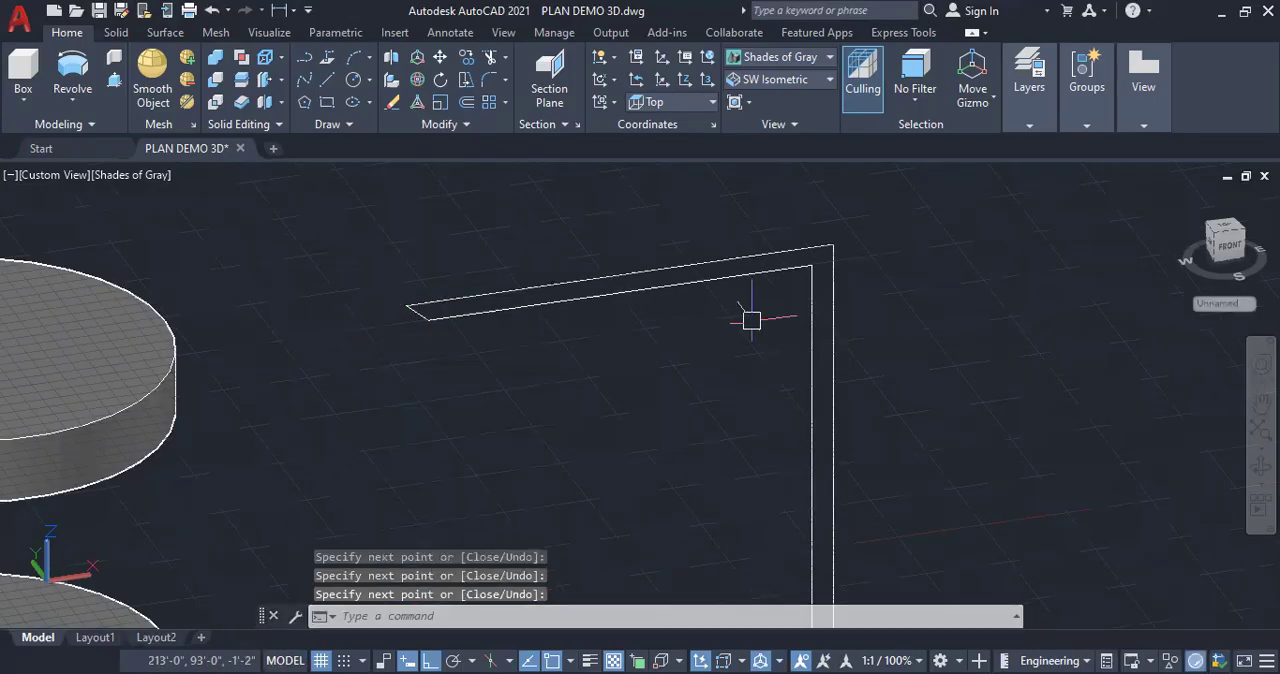
scroll(549, 183, down, 2)
scroll(638, 545, up, 5)
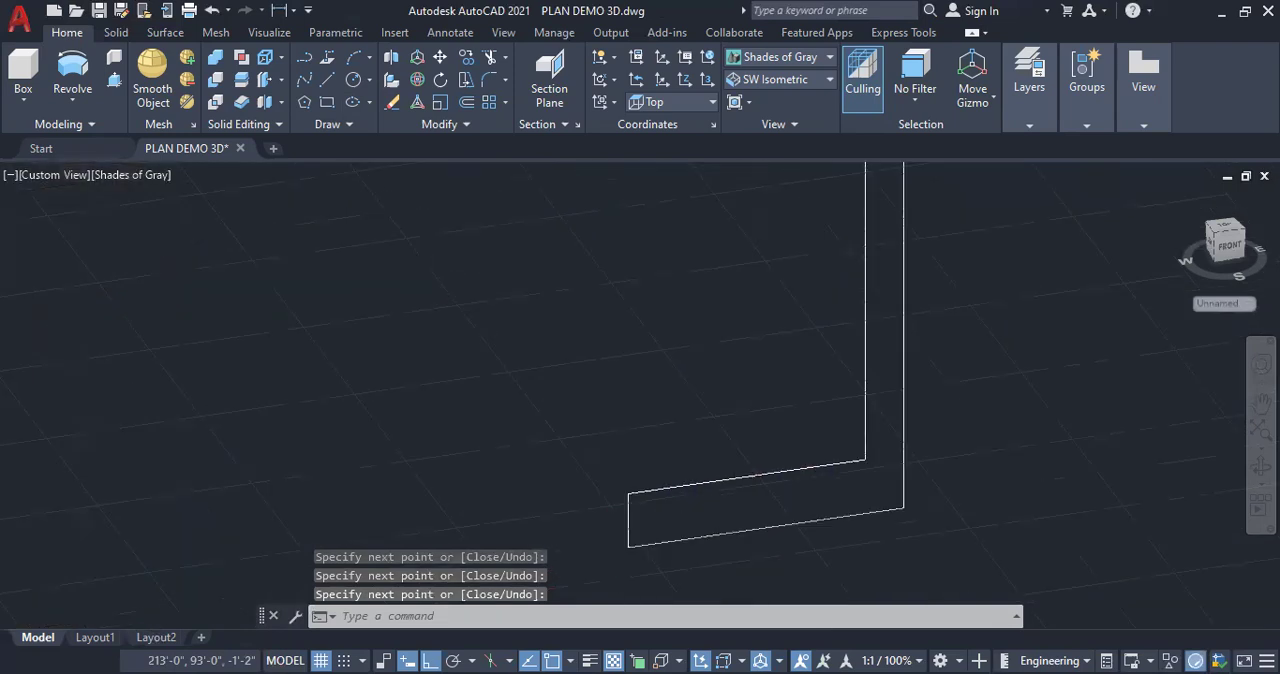
Slant the end of the profile's lower arm by moving its end line's upper endpoint inward along the arm's upper edge
click(628, 496)
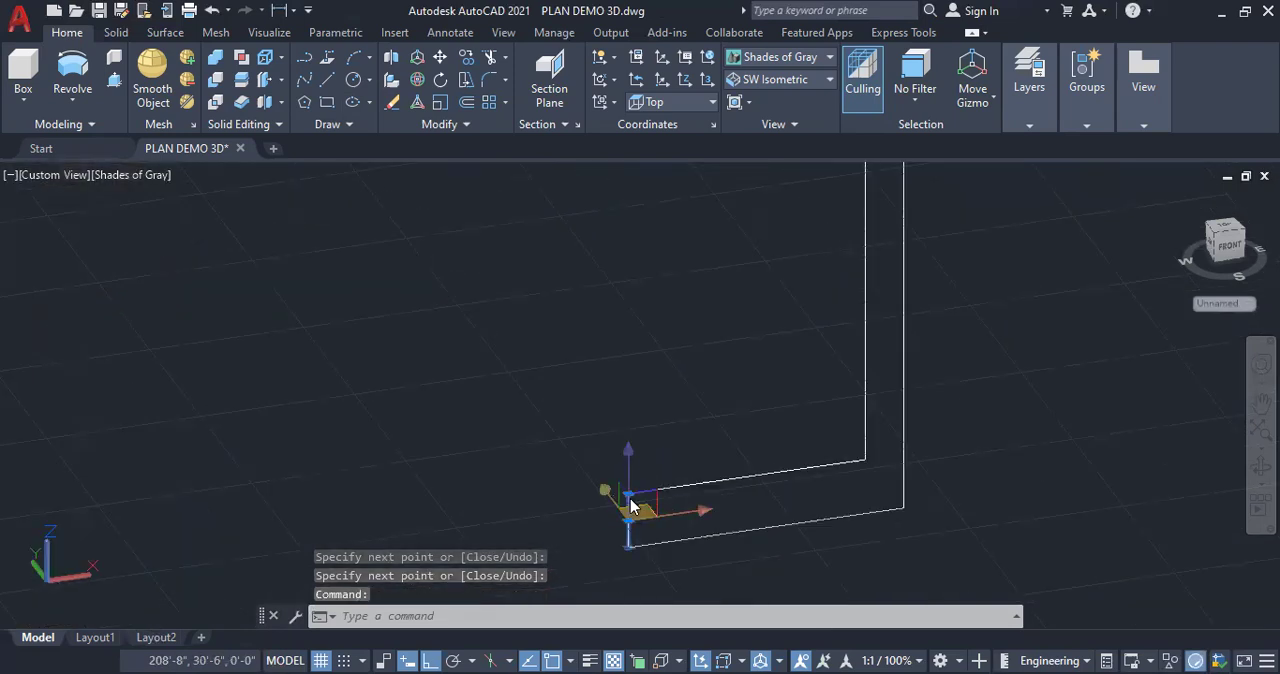
scroll(660, 528, up, 3)
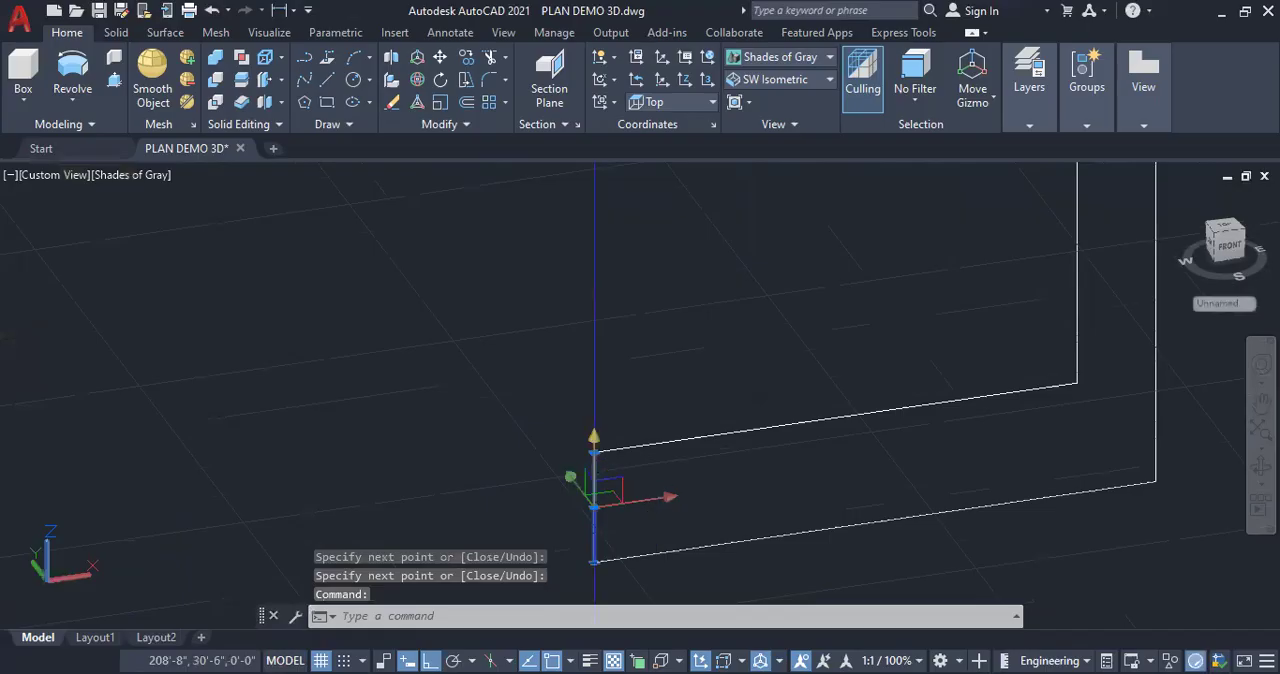
click(594, 452)
click(660, 444)
key(Escape)
key(Escape)
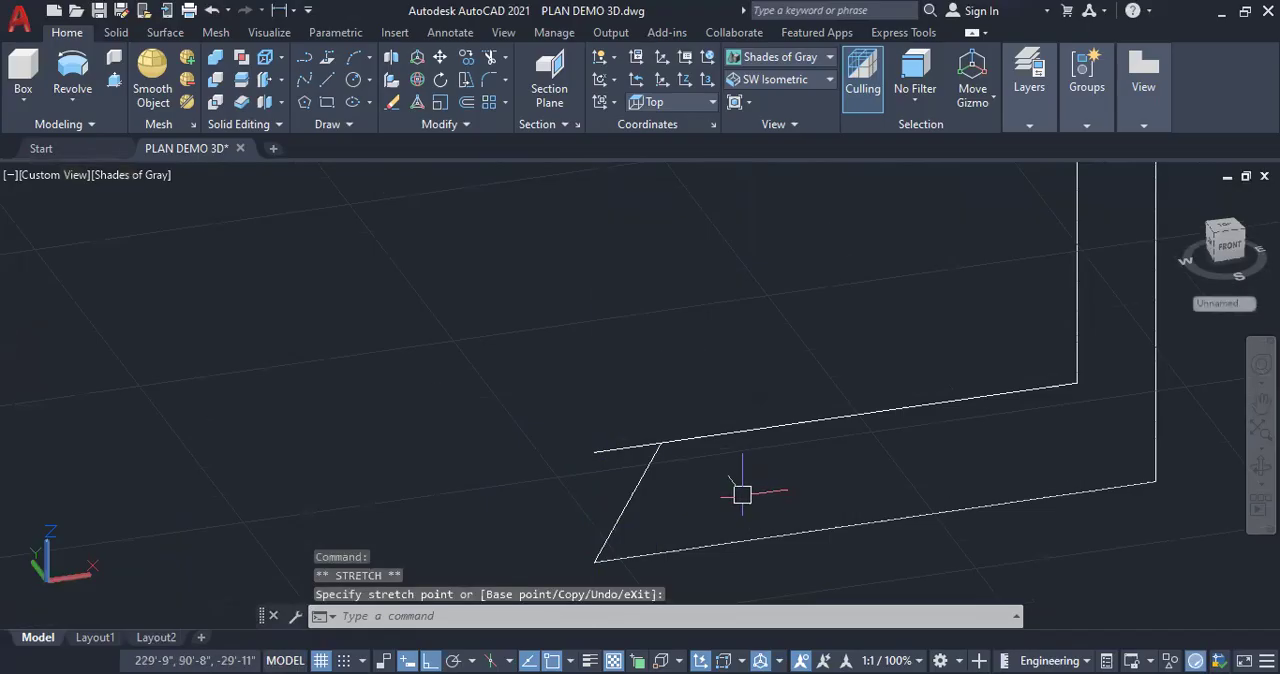
Shorten the lower arm's upper edge to meet the slanted end line, and bevel the upper arm's tip the same way
click(612, 450)
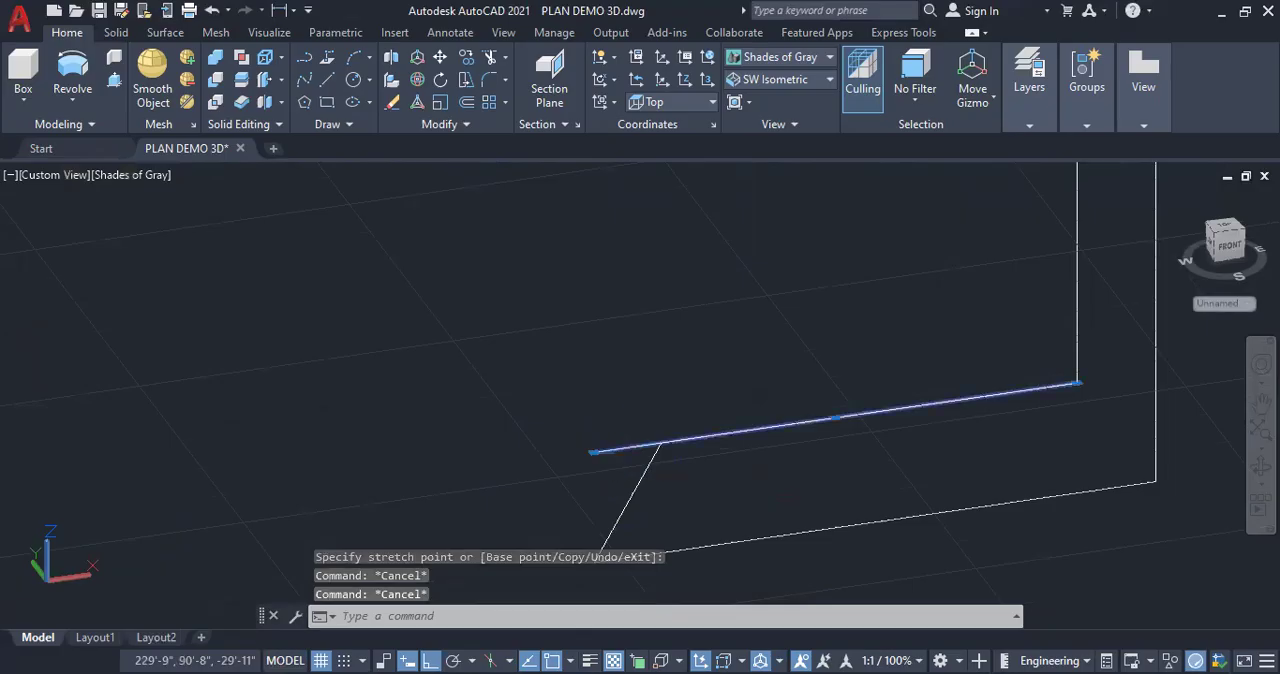
click(594, 452)
key(Escape)
scroll(657, 405, down, 8)
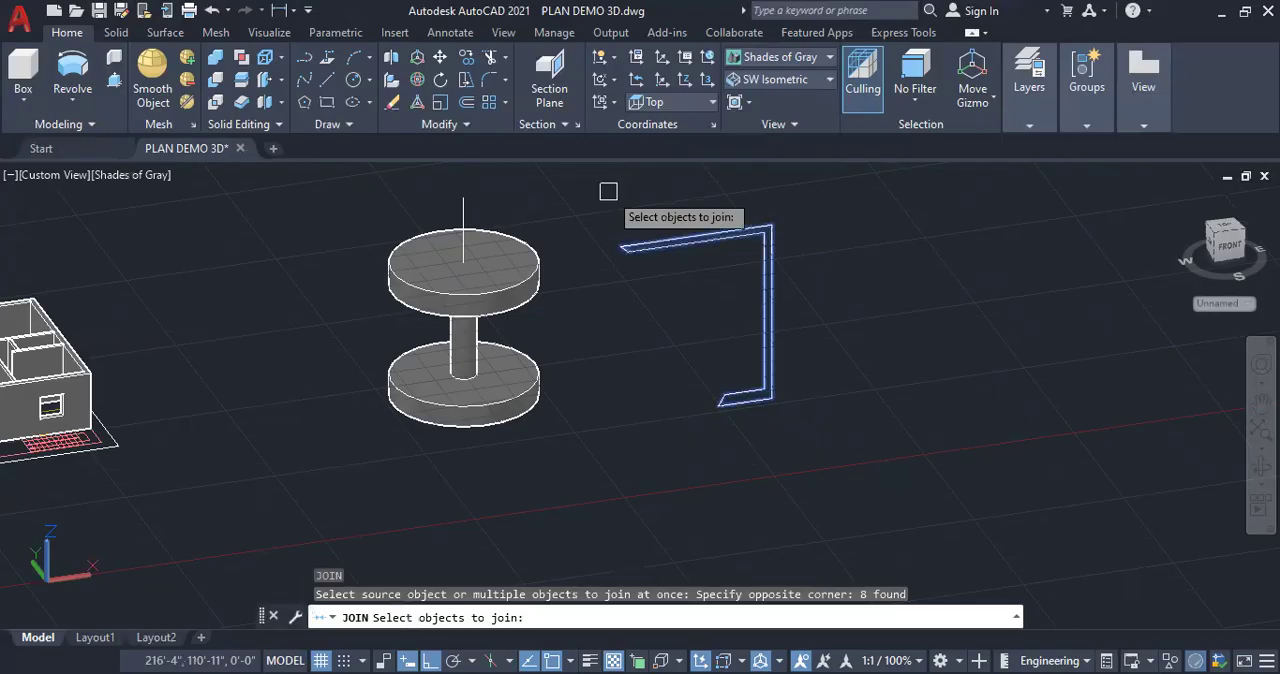
Draw a vertical axis line from the lower outer corner of the thin-walled profile to a point above its upper arm
key(Return)
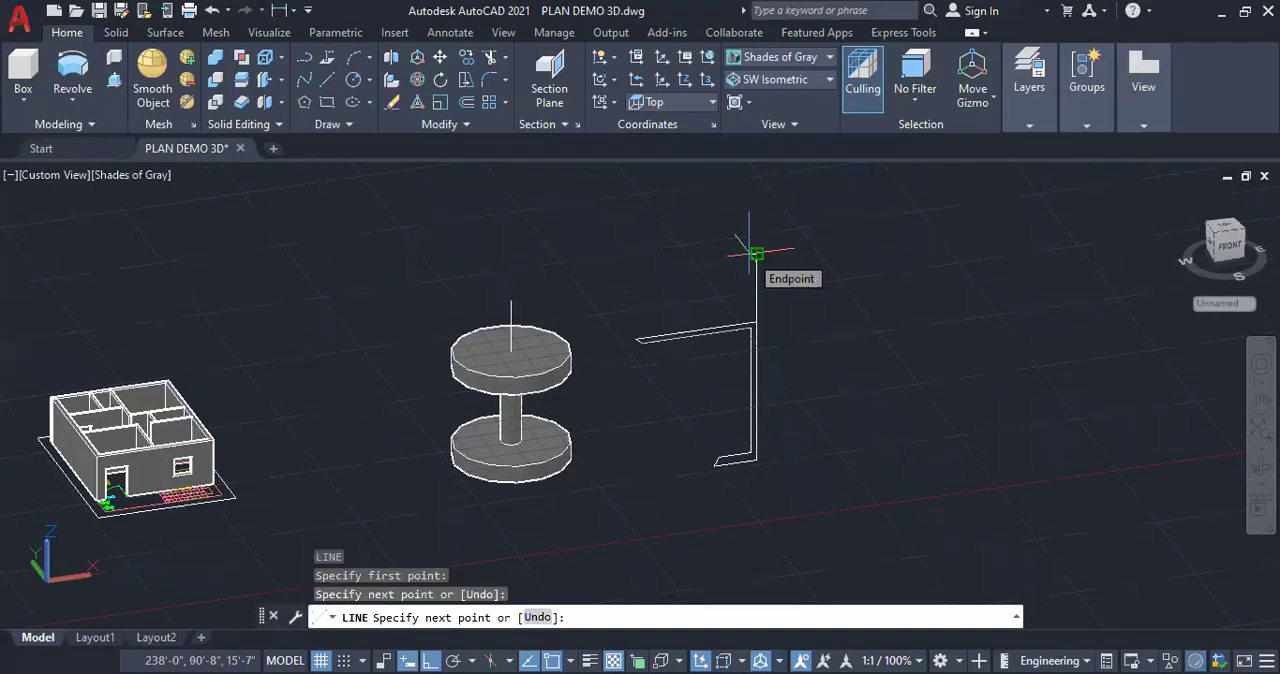
key(Escape)
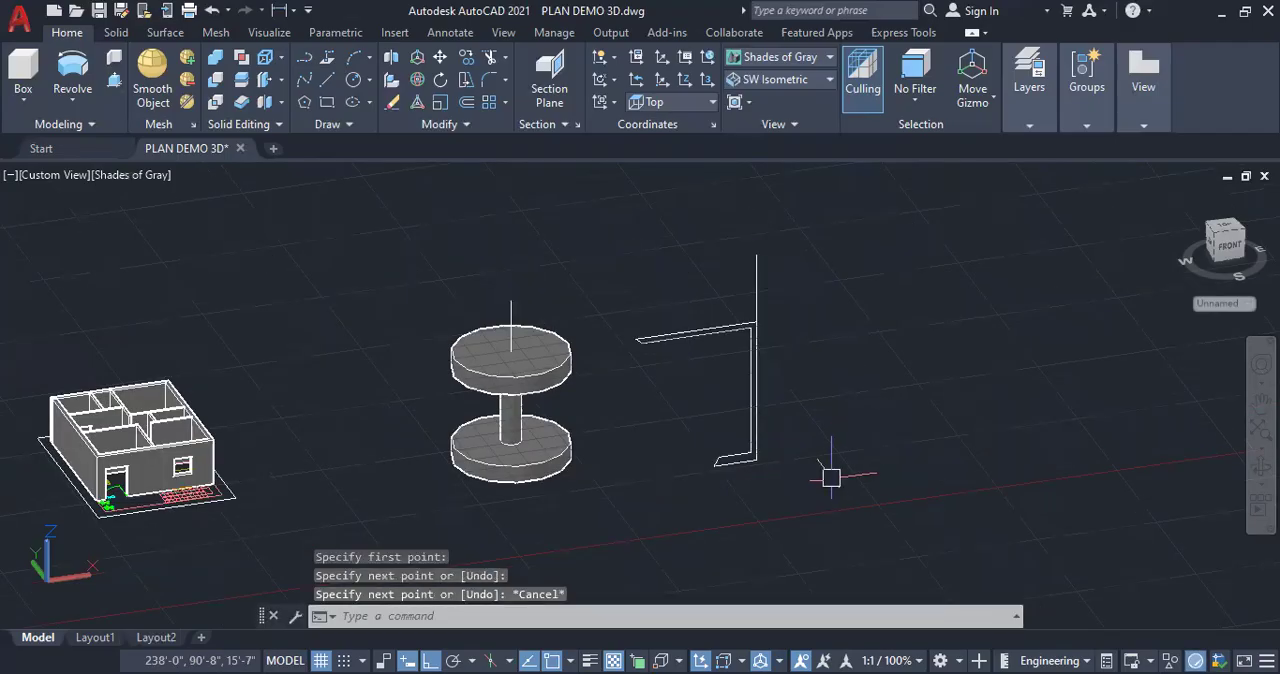
Revolve the thin-walled profile 360 degrees around the vertical axis line along its outer edge
click(72, 99)
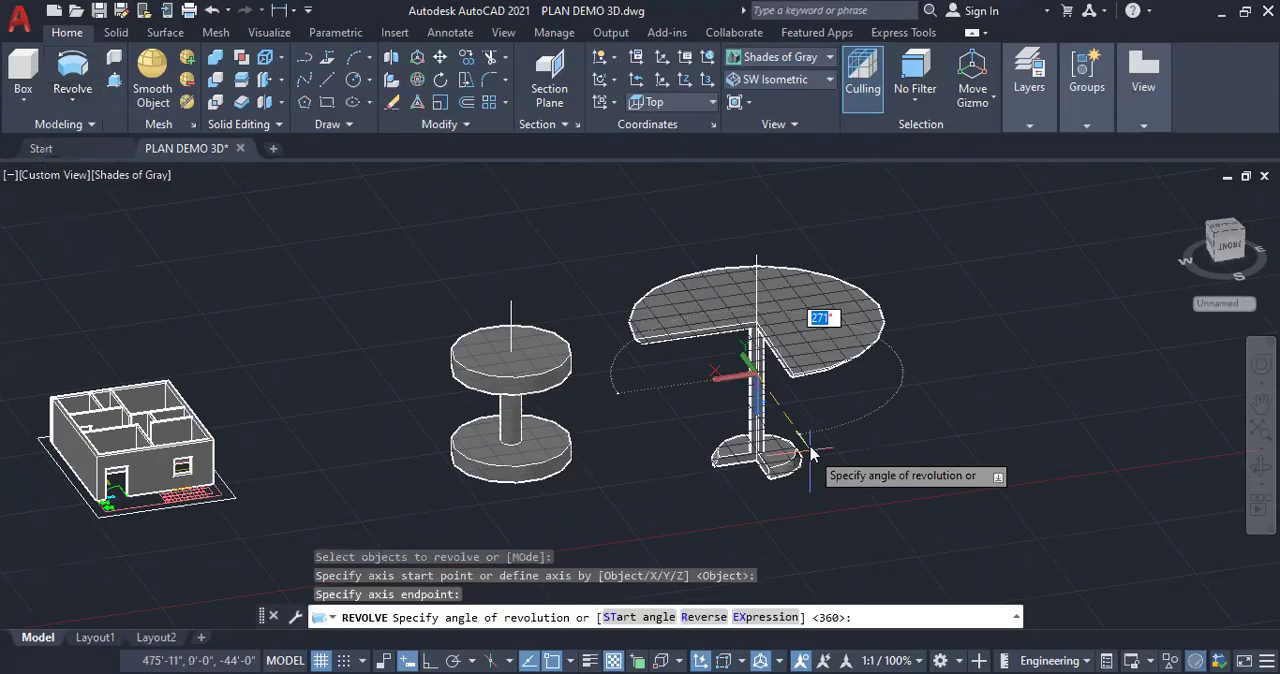
key(Return)
scroll(811, 453, up, 3)
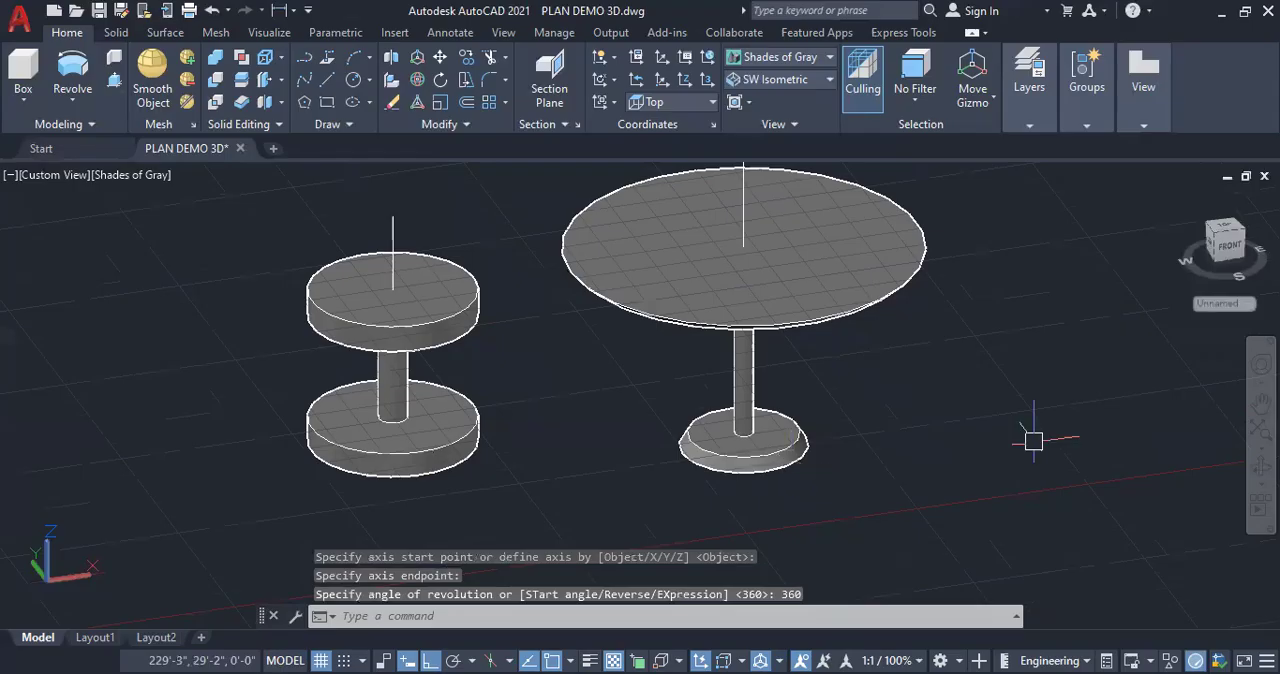
Examine the revolved table-shaped solid from above and from the front
shift+middle_drag(840, 414, 800, 434)
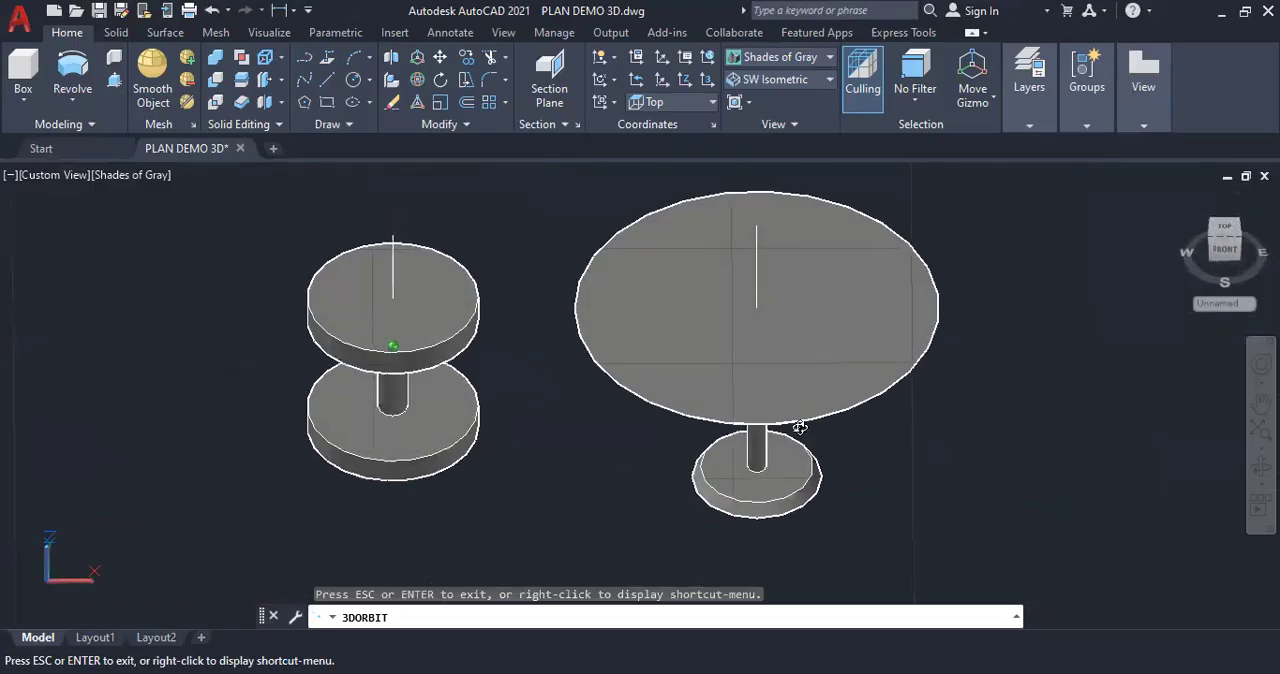
scroll(800, 428, up, 4)
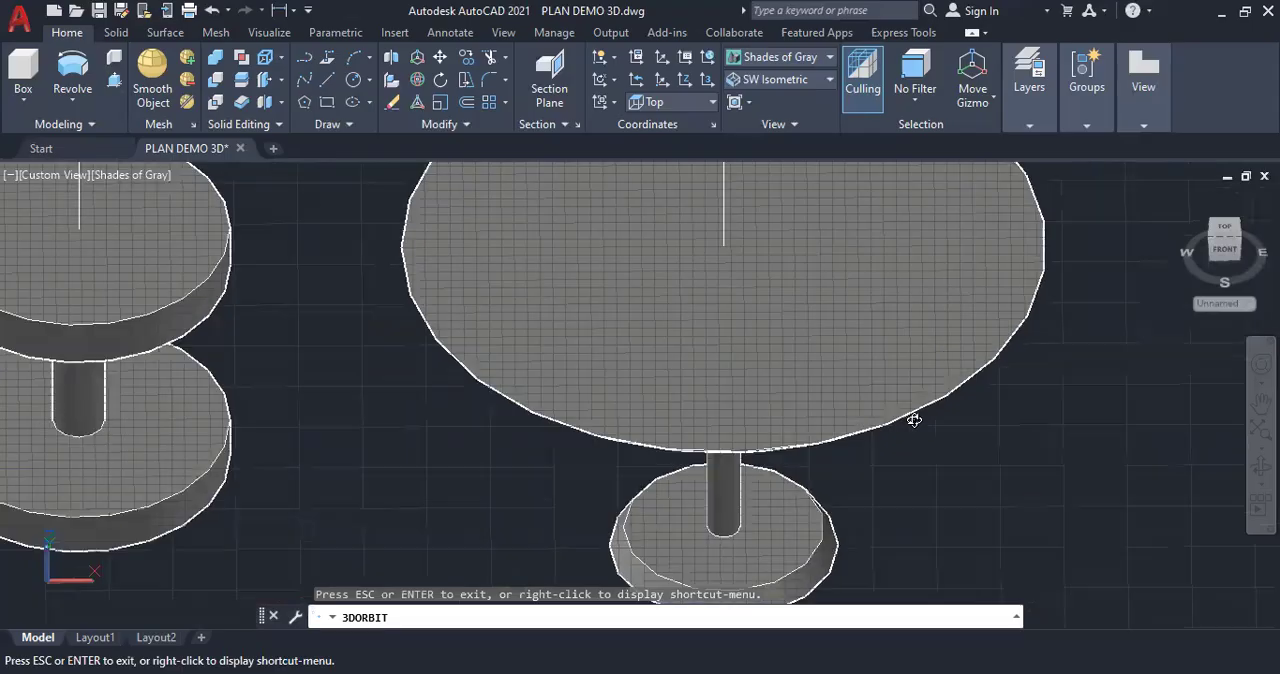
scroll(766, 343, down, 4)
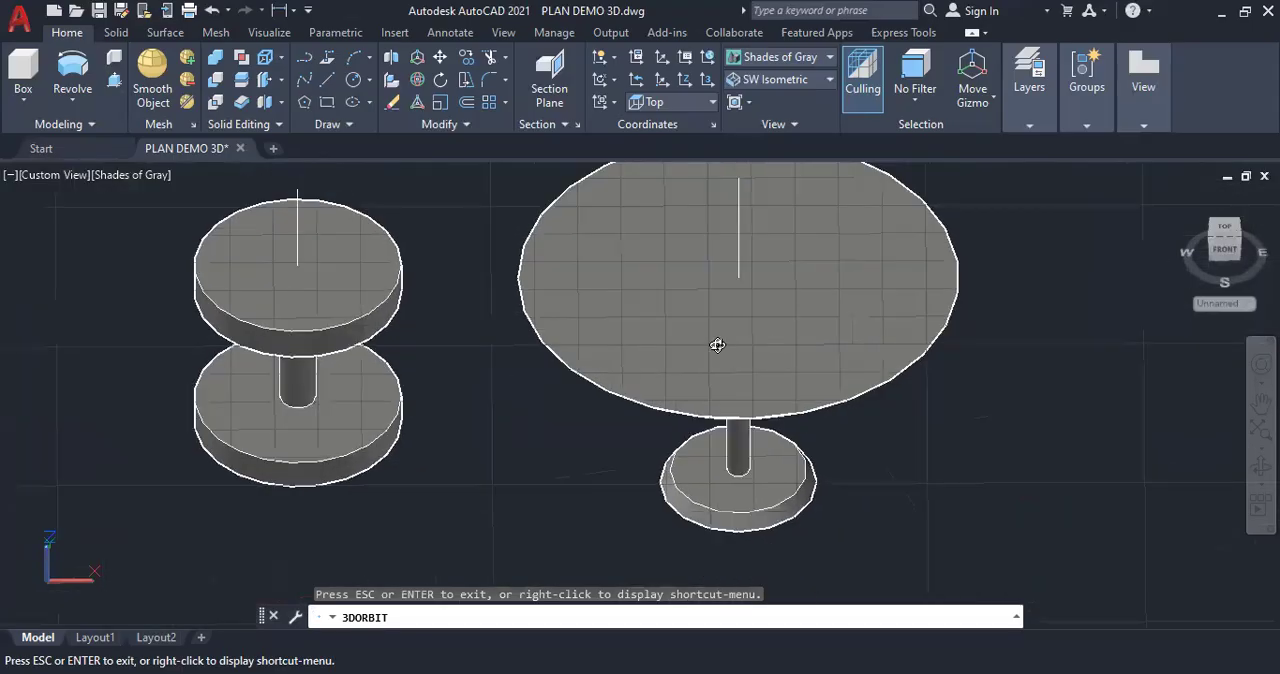
scroll(717, 358, down, 1)
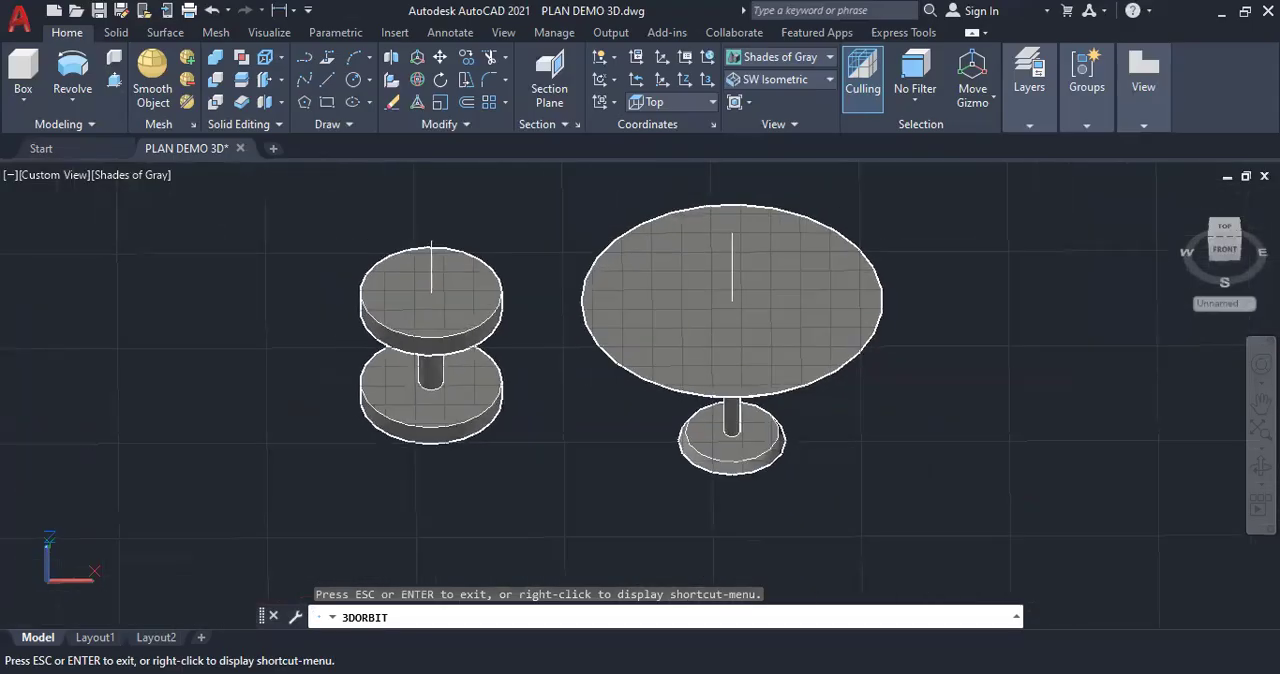
key(Escape)
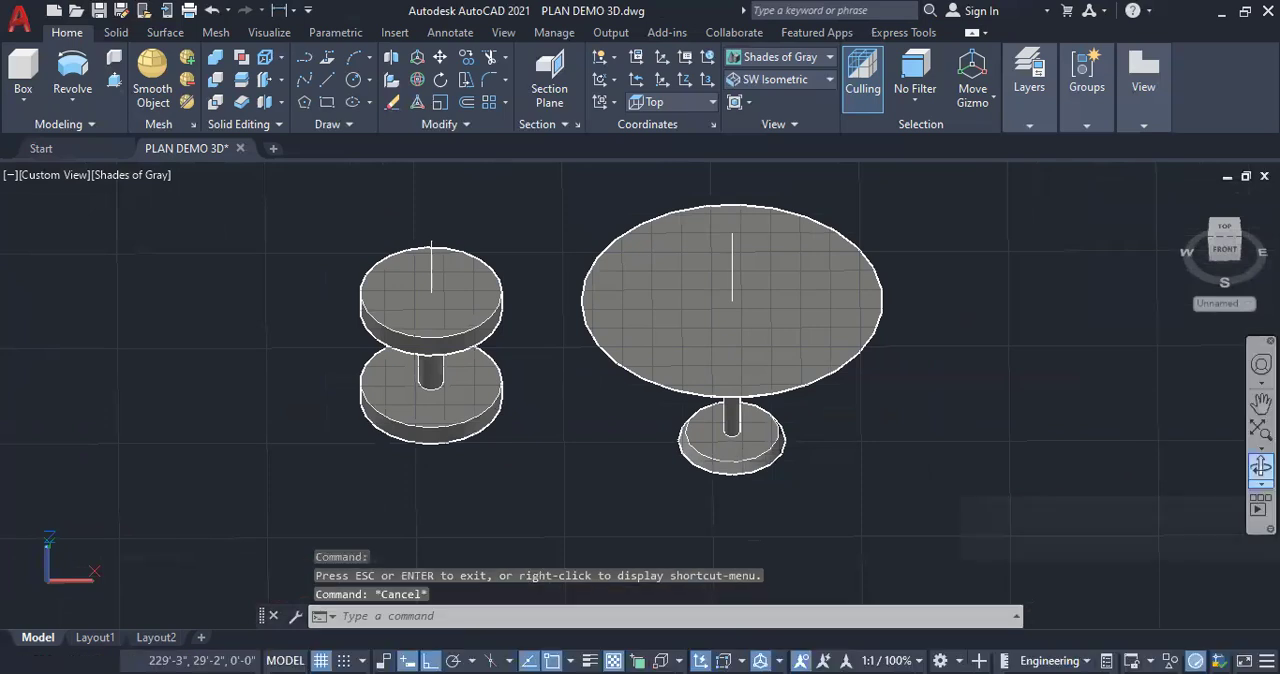
click(1261, 466)
drag(791, 511, 800, 536)
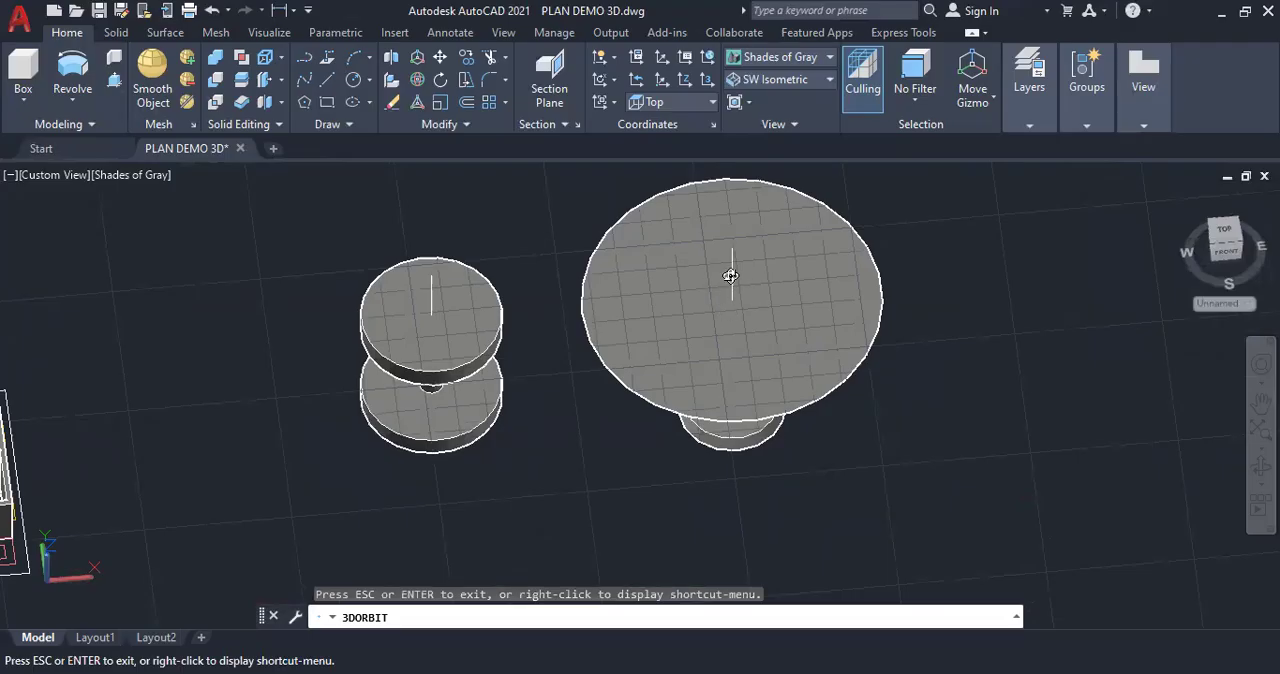
drag(778, 484, 770, 398)
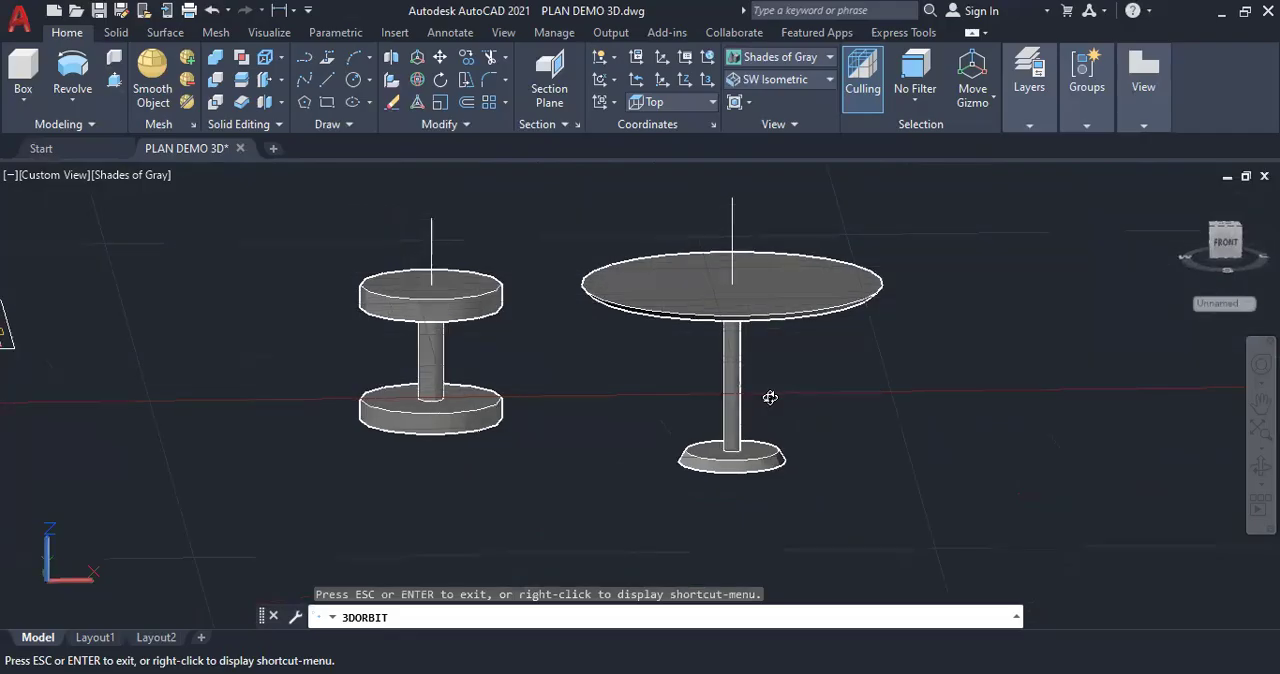
key(Escape)
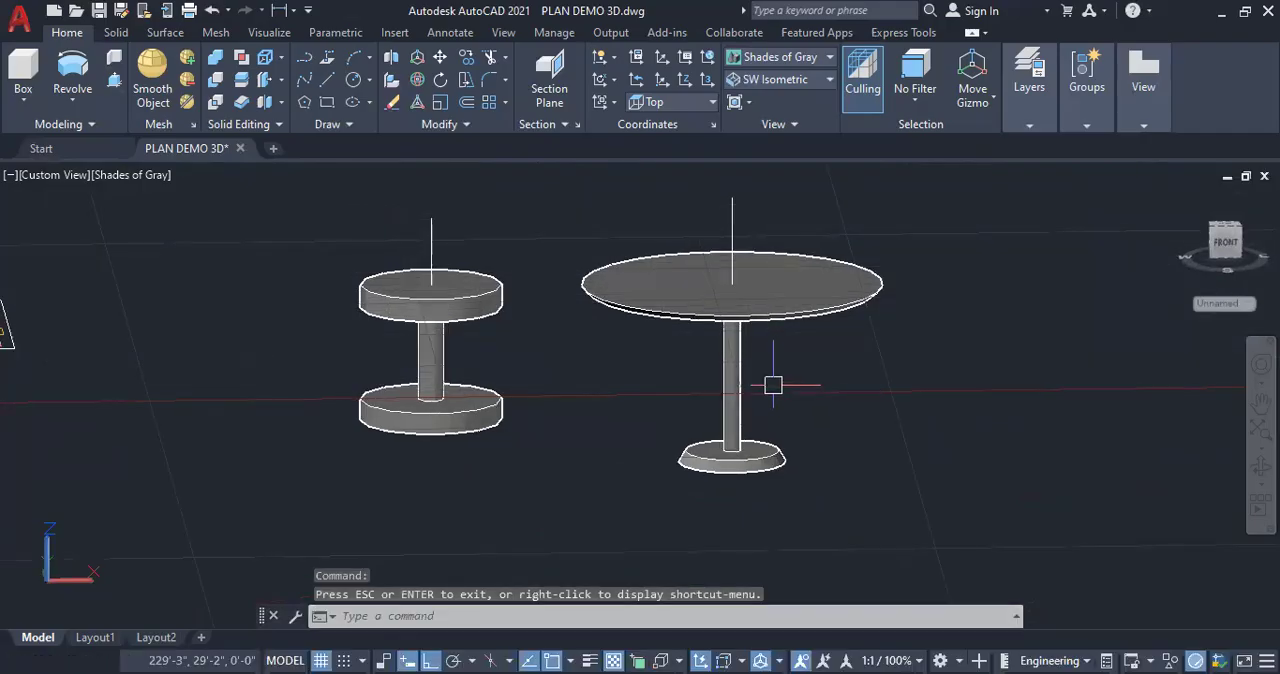
Undo the view changes and the revolve of the thin-walled profile
key(ctrl+z)
key(ctrl+z)
key(ctrl+z)
key(ctrl+z)
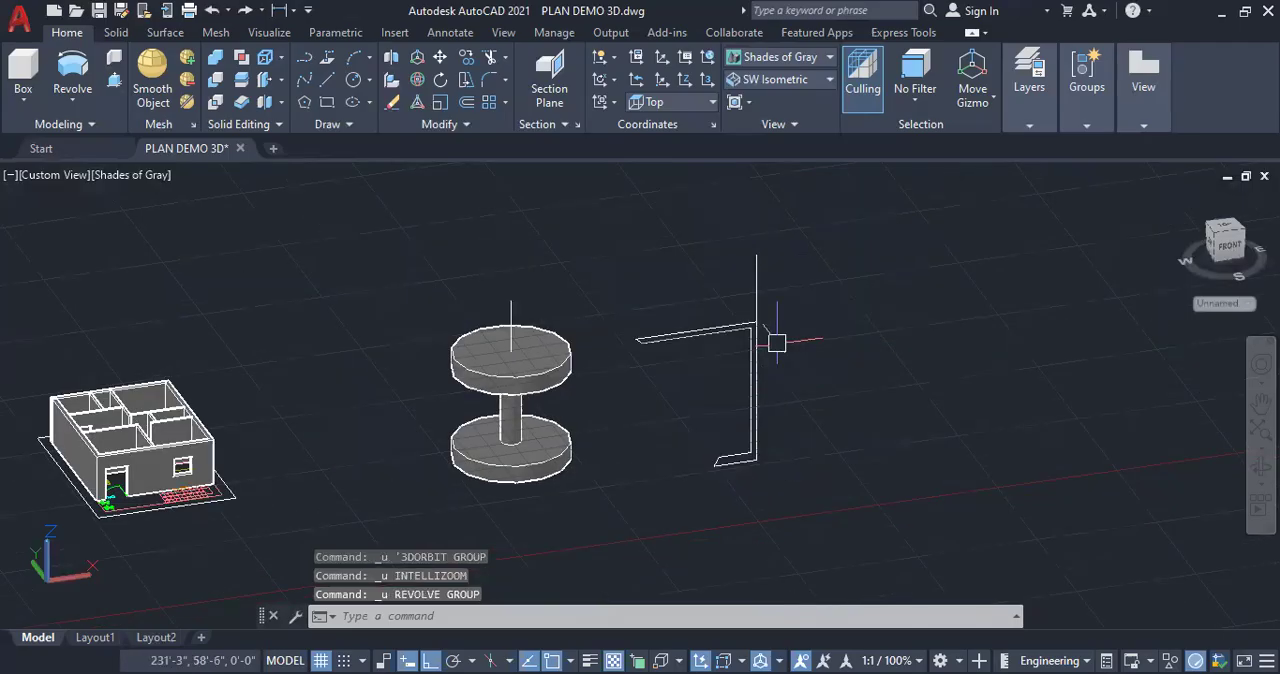
Move the vertical axis line a short distance outward from the profile's outer vertical edge
click(757, 300)
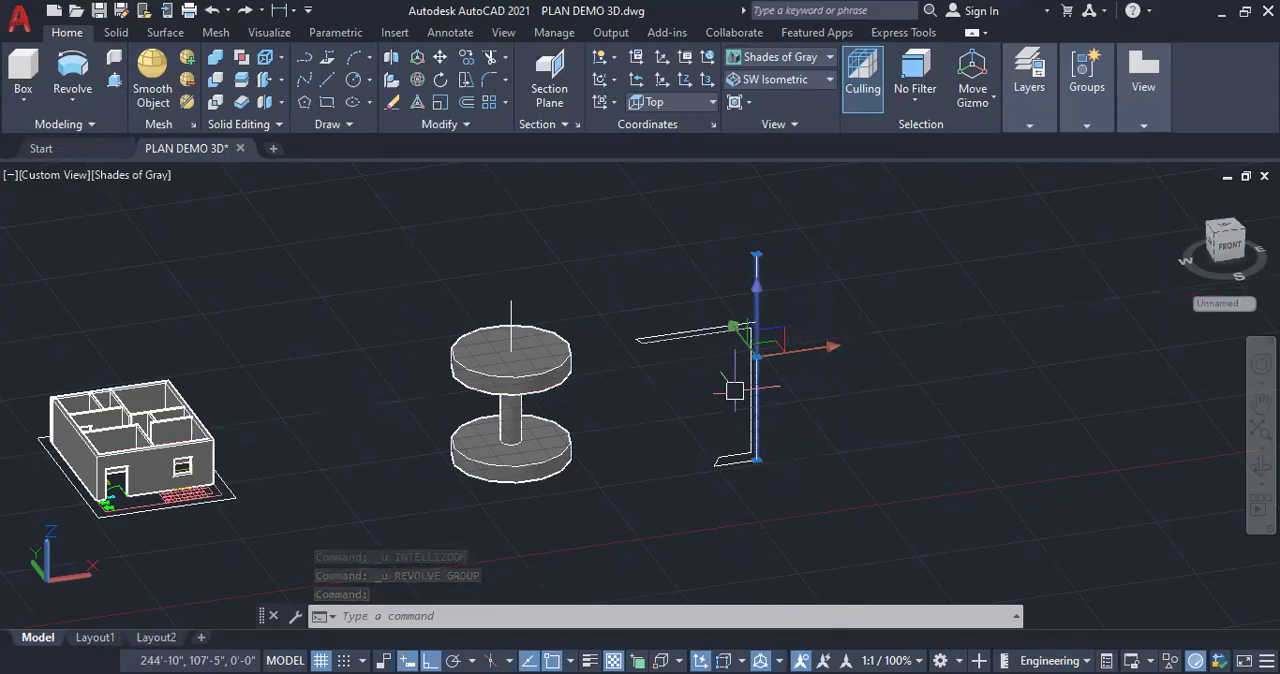
right_click(816, 452)
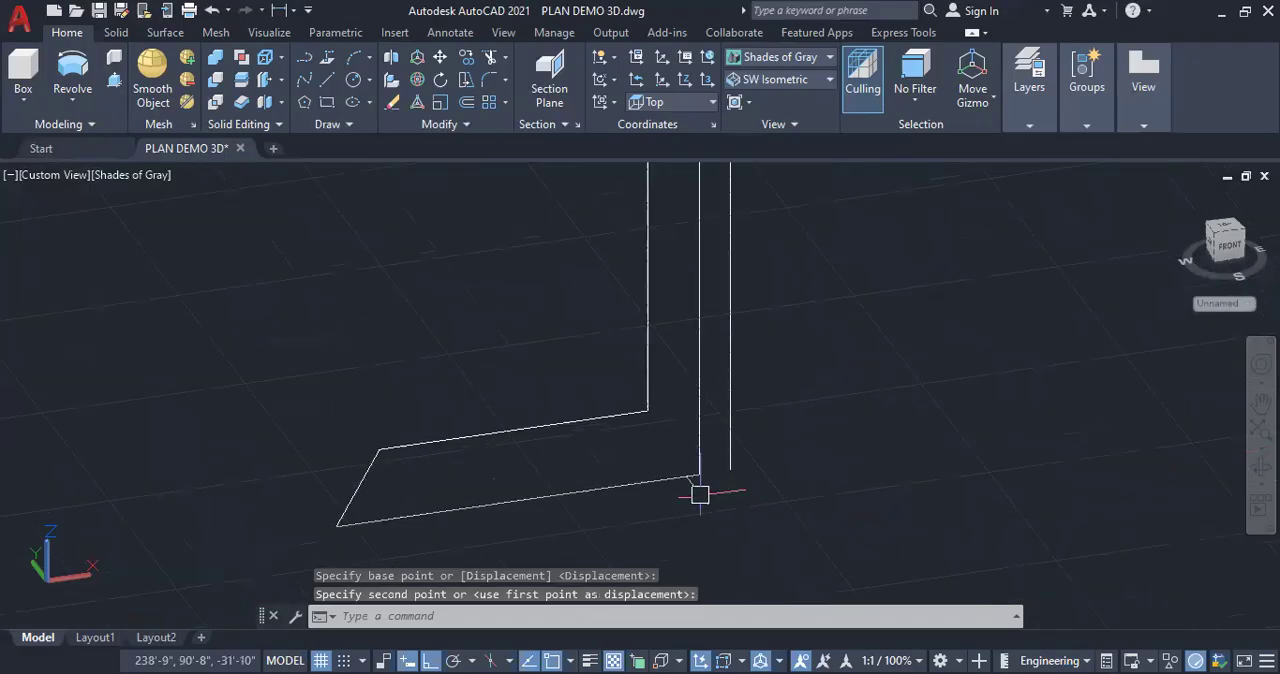
click(621, 486)
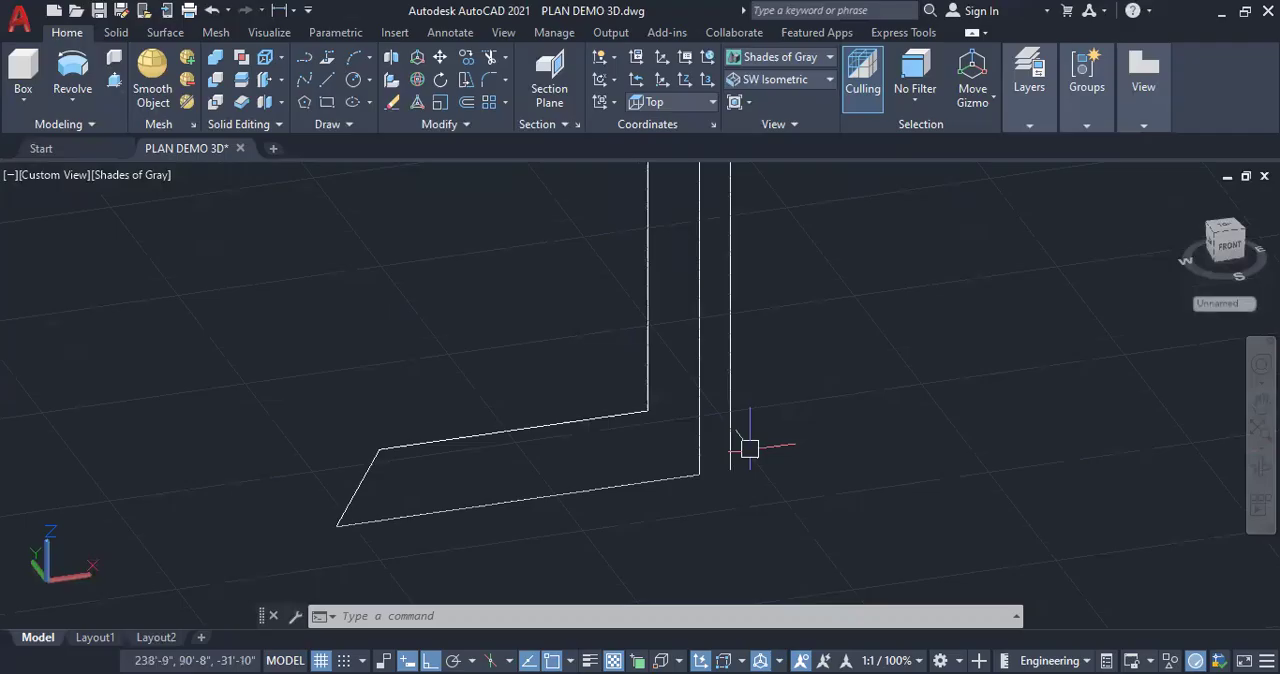
Revolve the thin-walled profile 360 degrees around the offset vertical axis line
scroll(751, 428, down, 4)
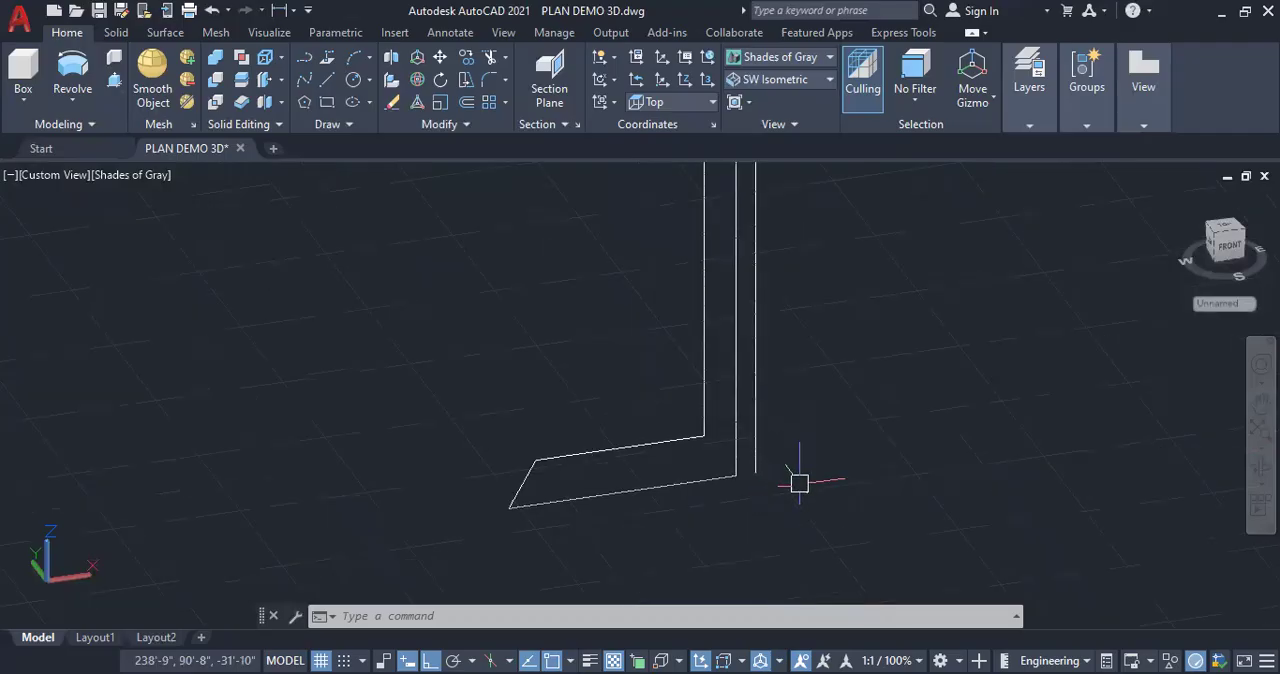
click(72, 100)
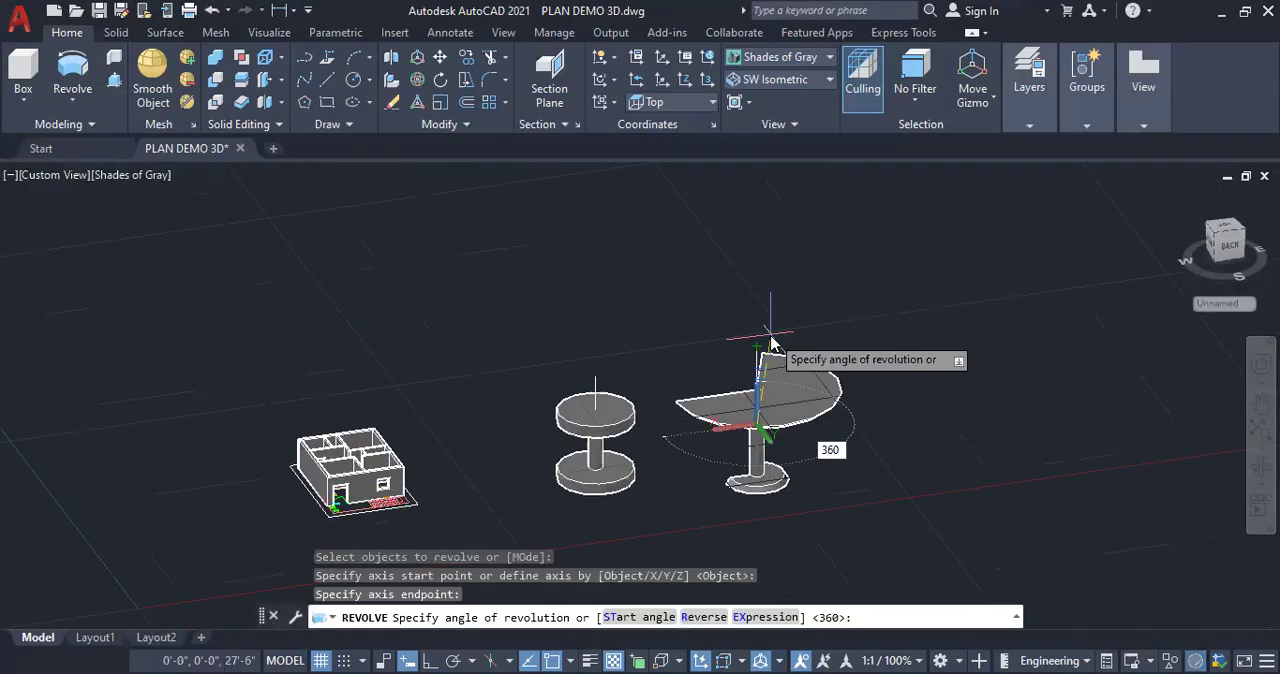
click(770, 343)
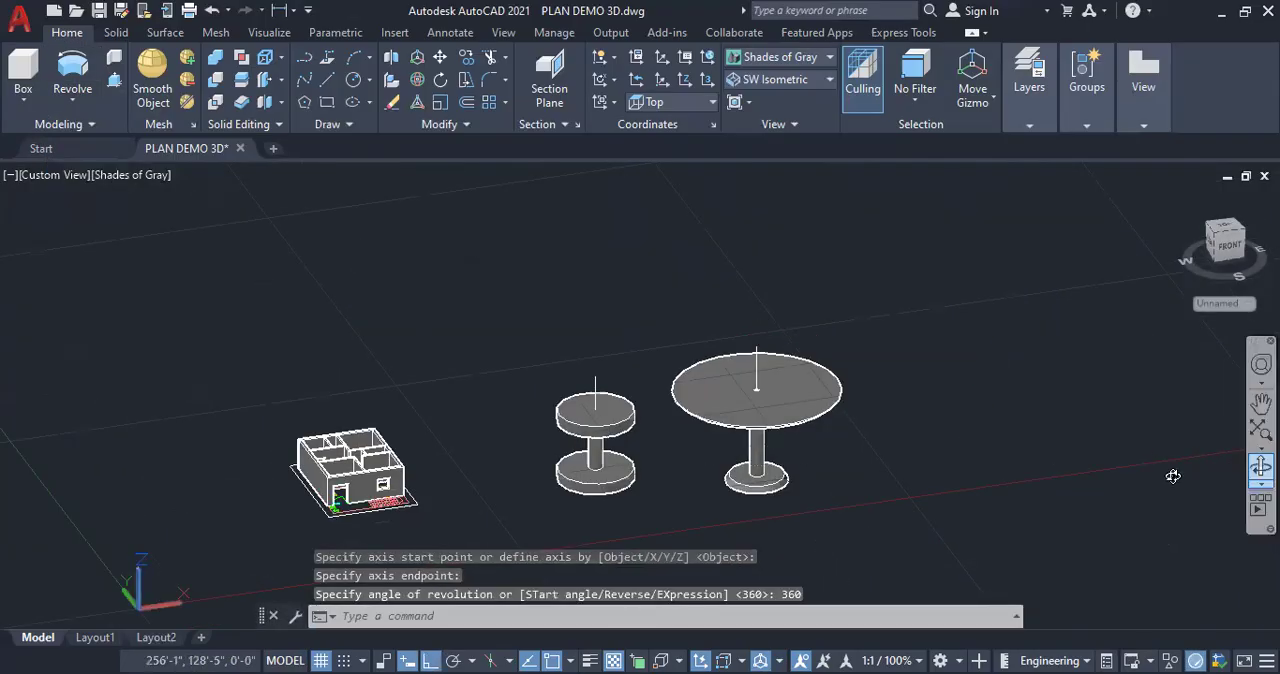
Examine the newly revolved table from above and from the front, especially where the axis line meets the tabletop
drag(831, 517, 841, 549)
scroll(727, 208, up, 10)
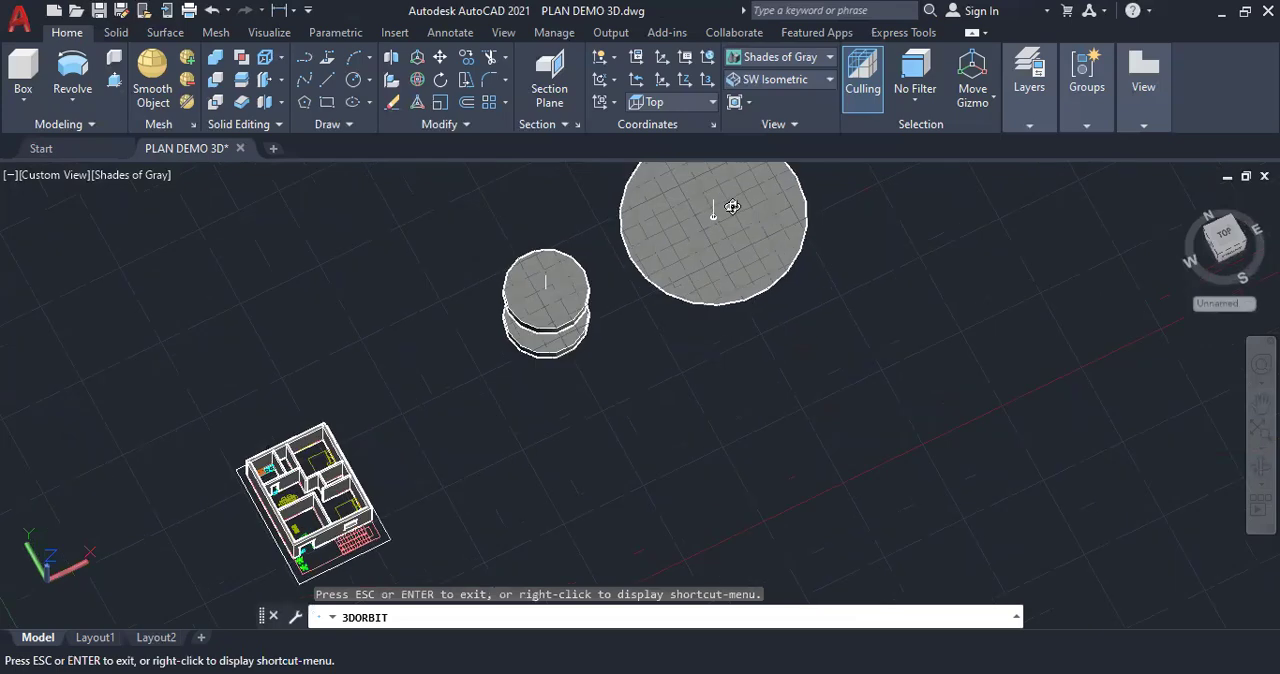
scroll(720, 222, up, 4)
drag(785, 279, 787, 339)
drag(760, 294, 702, 236)
scroll(768, 284, down, 5)
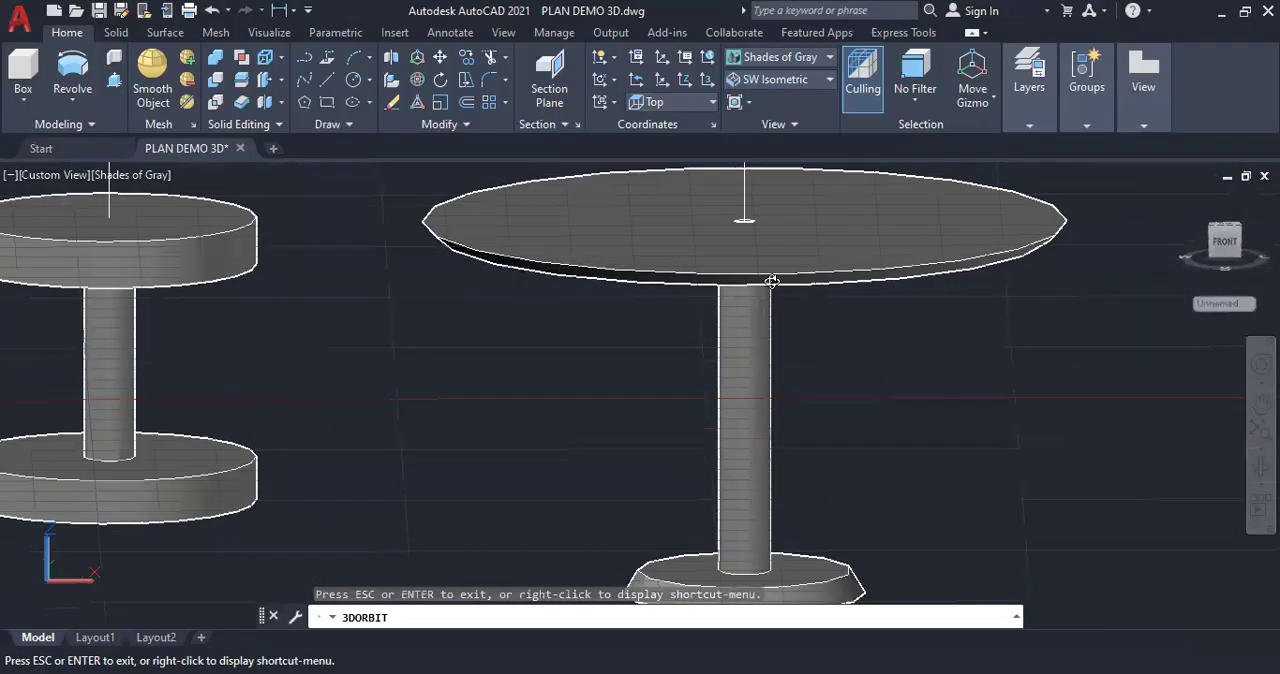
scroll(802, 298, down, 3)
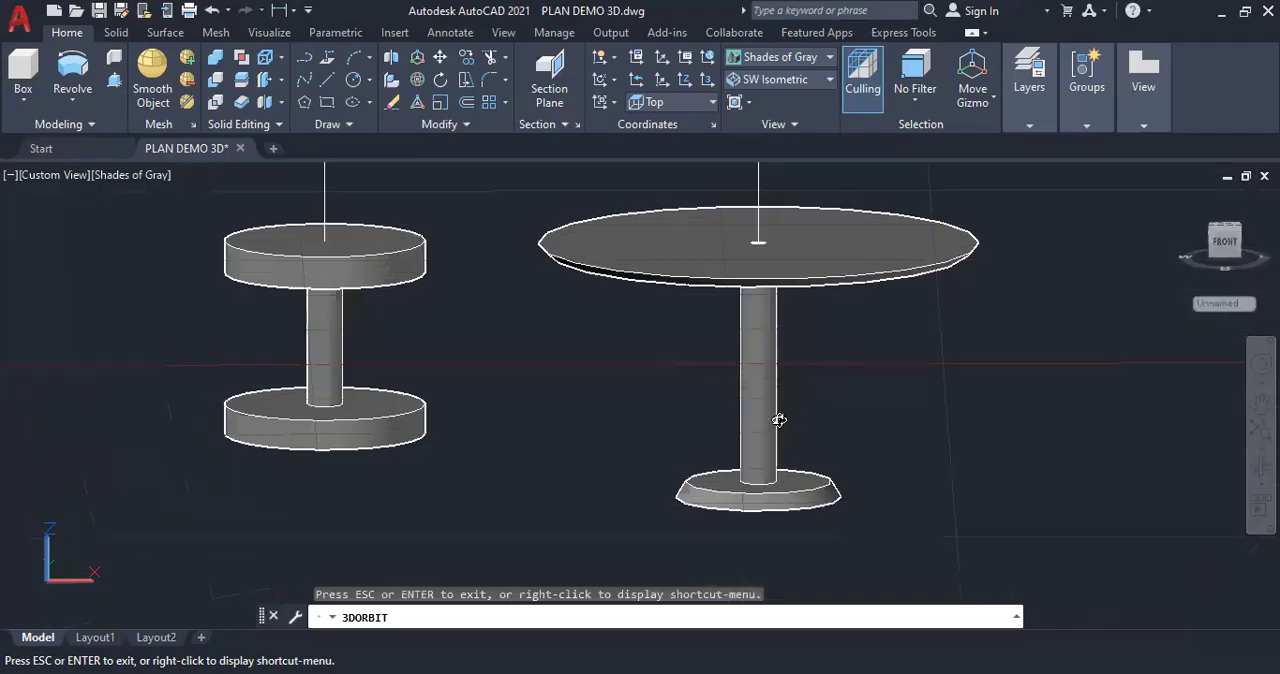
scroll(781, 426, down, 2)
drag(777, 430, 746, 457)
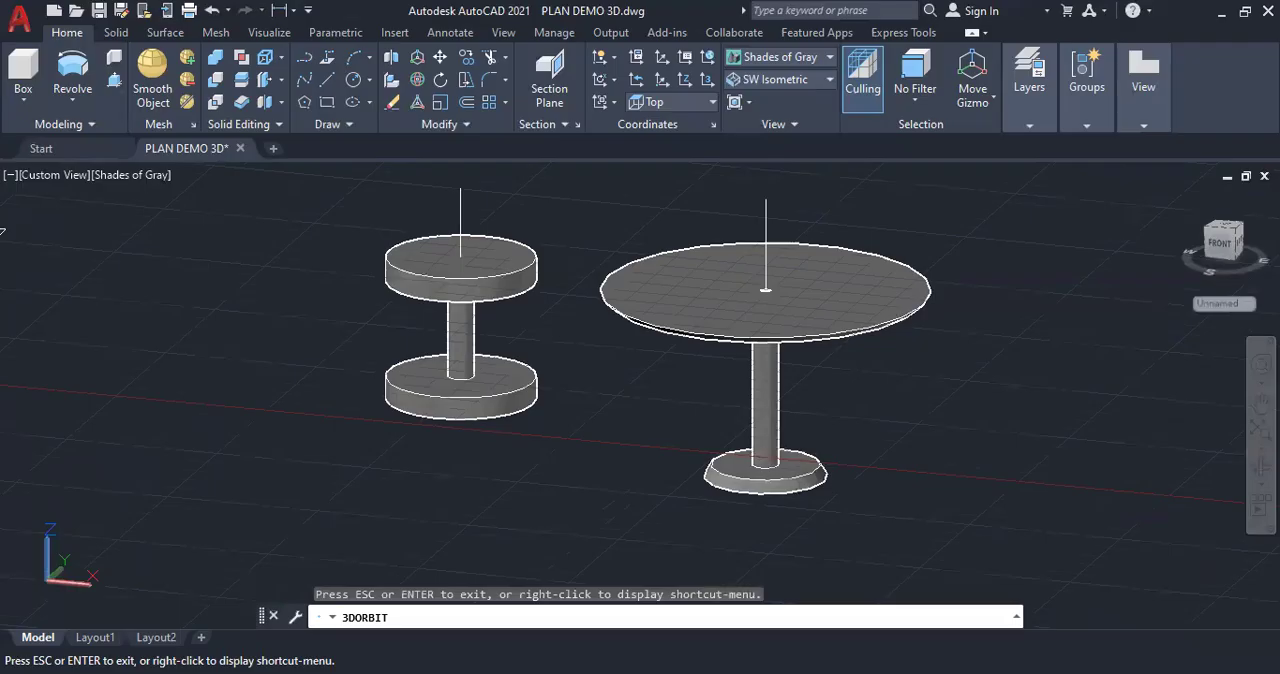
key(Escape)
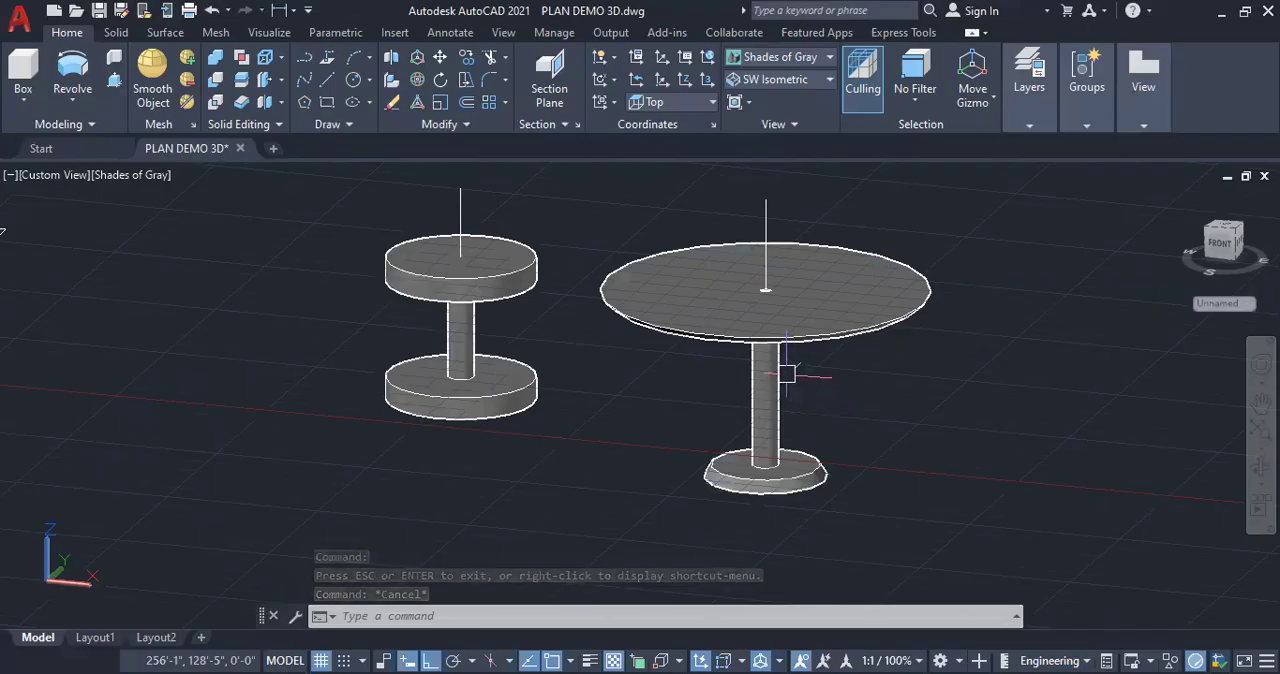
scroll(221, 343, down, 3)
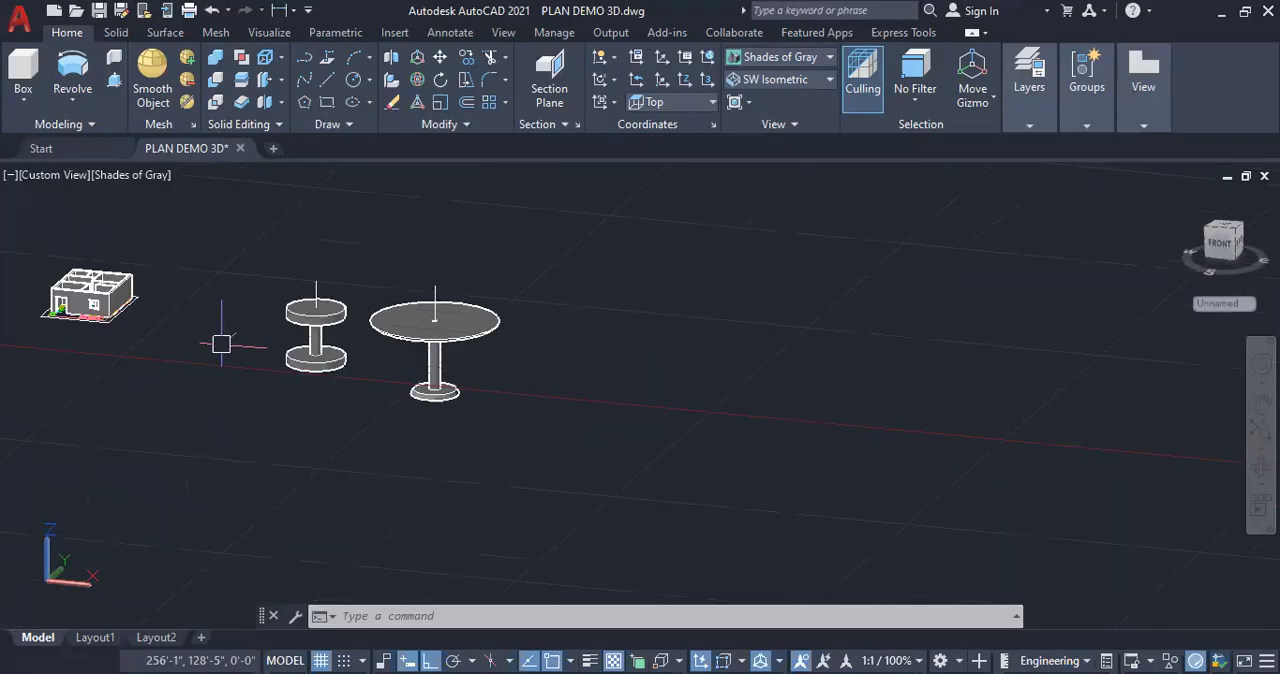
click(77, 101)
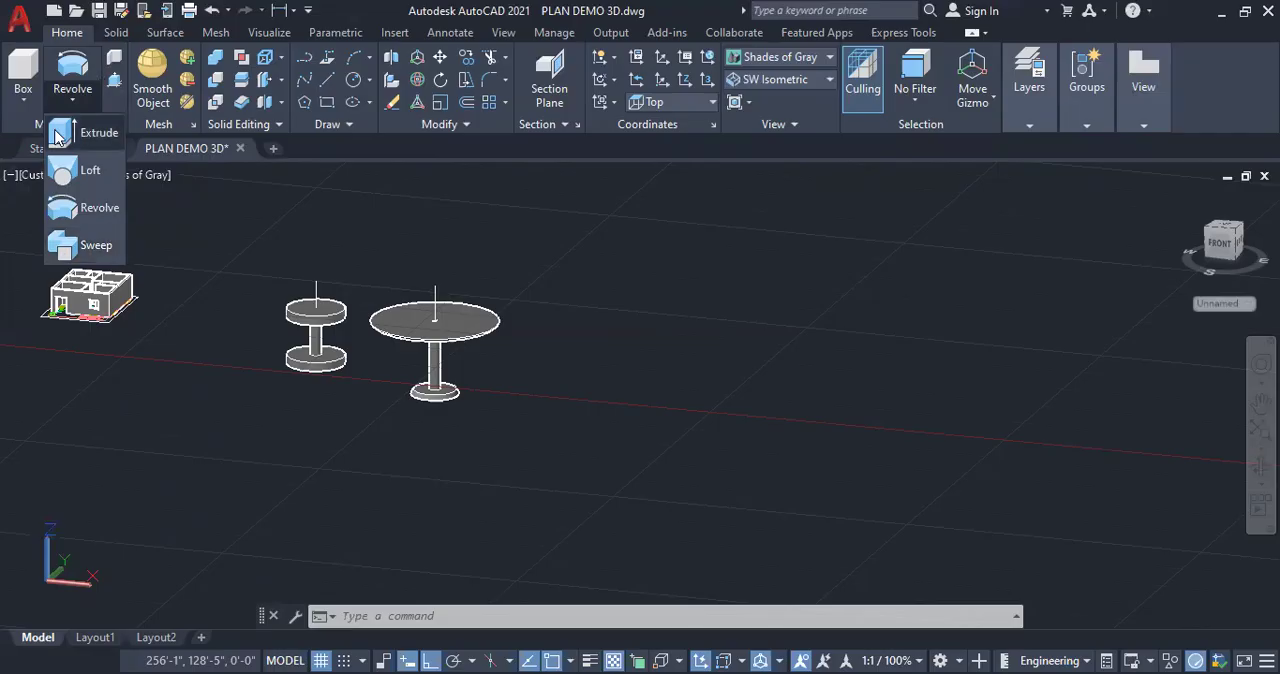
click(70, 98)
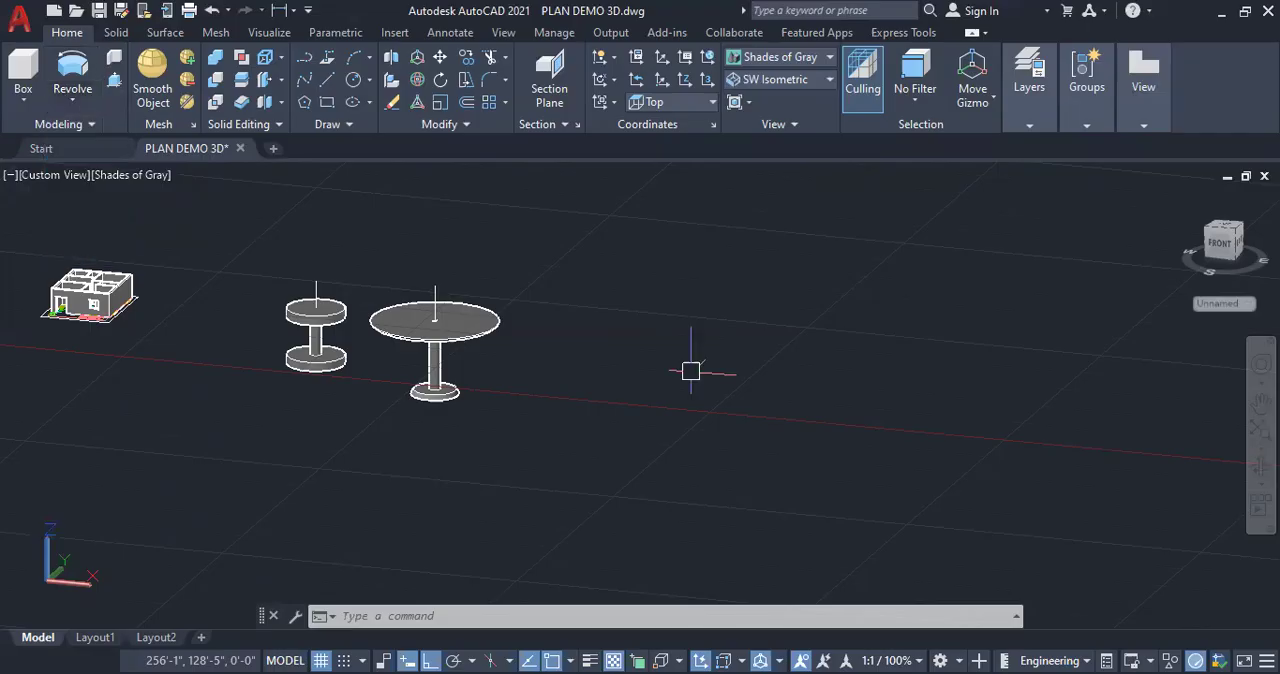
Draw an open path of five connected lines beside the table, one rising vertically and four turning horizontally
scroll(686, 358, up, 1)
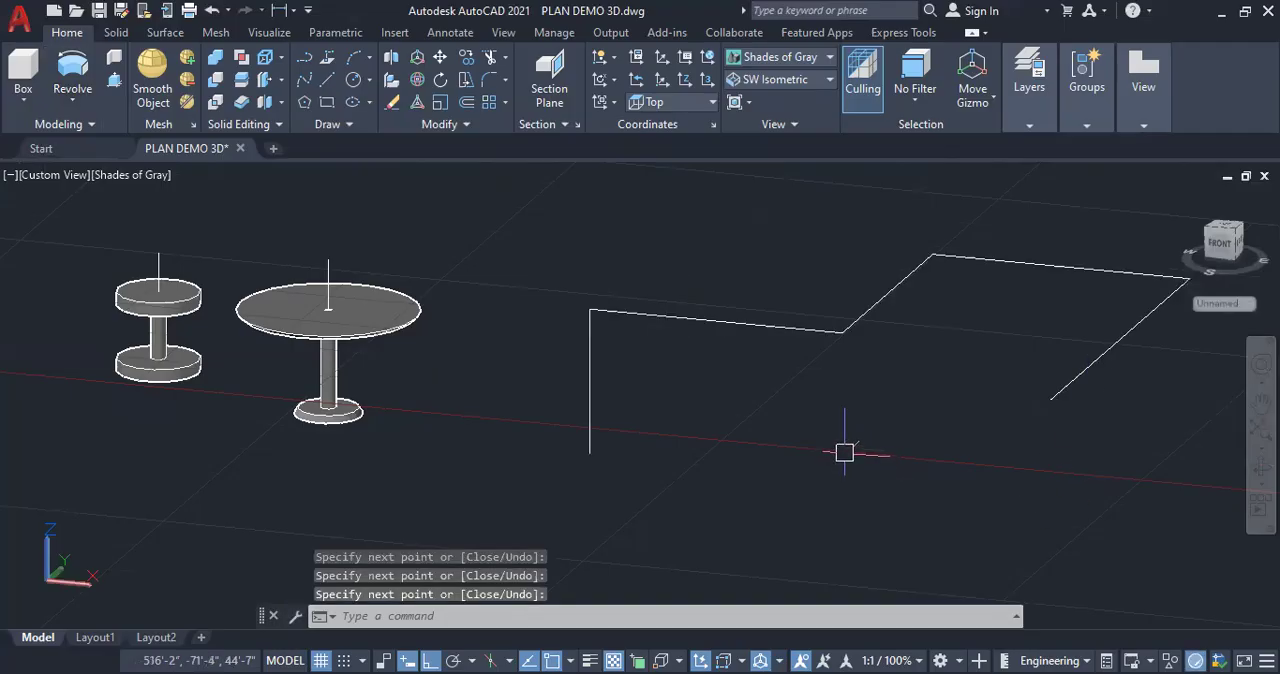
Join the five connected lines beside the table into a single 3D path
text(j)
key(Return)
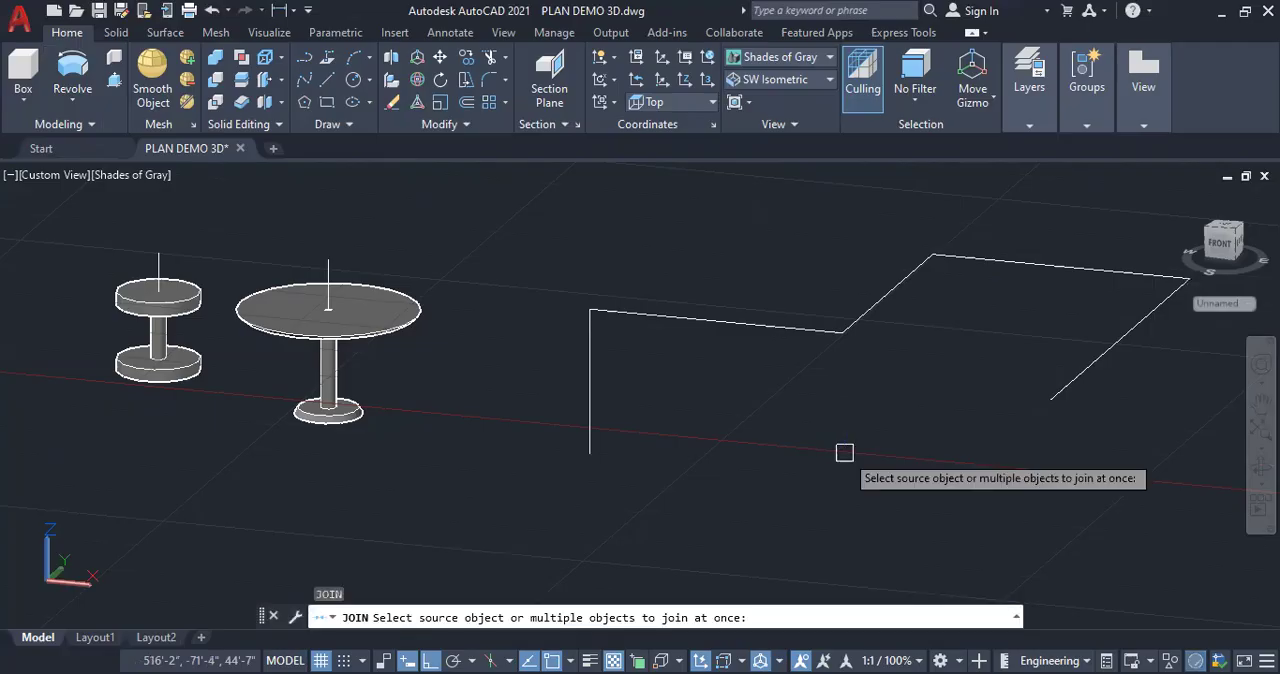
drag(844, 453, 541, 244)
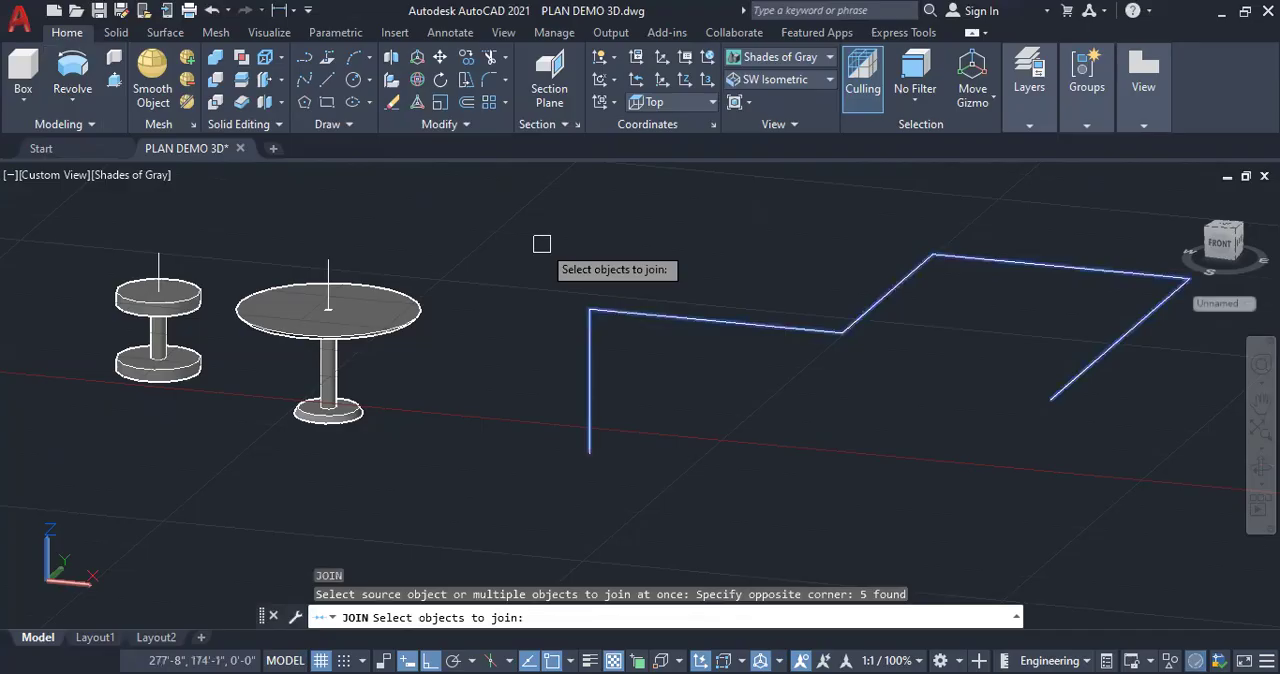
key(Return)
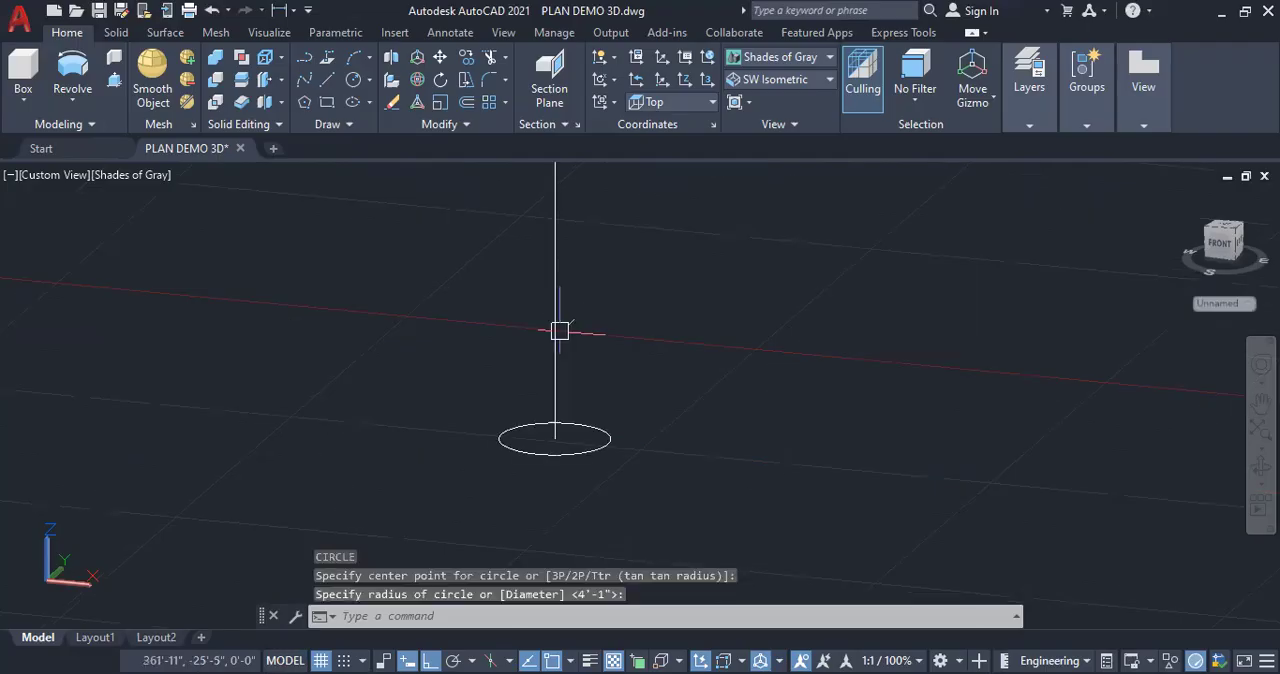
Sweep the circle at the foot of the joined path along the whole path to form a solid pipe
click(552, 393)
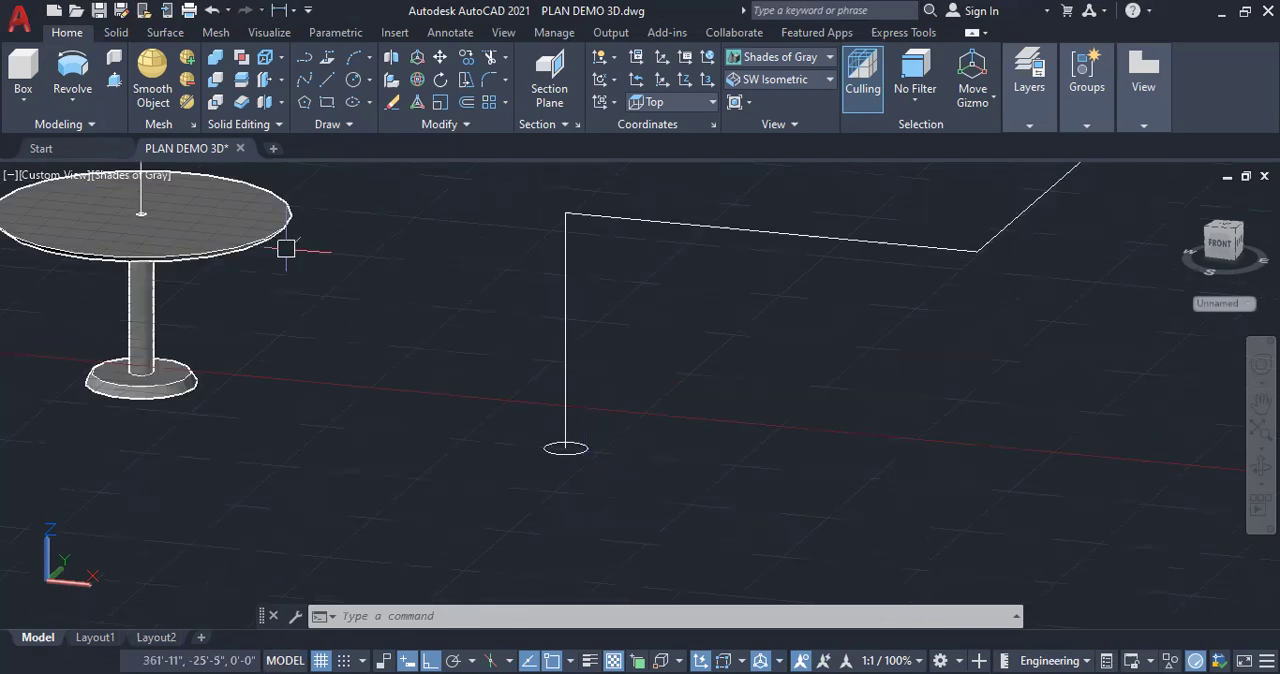
click(70, 104)
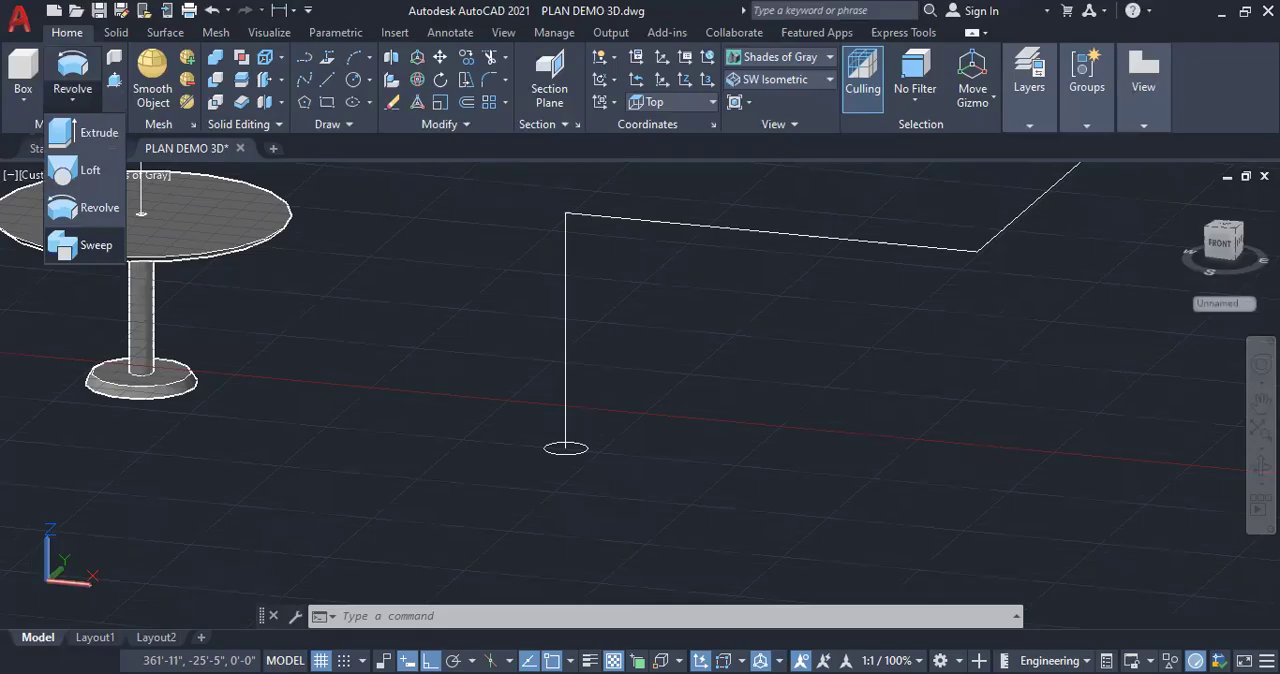
click(90, 245)
click(566, 448)
key(Return)
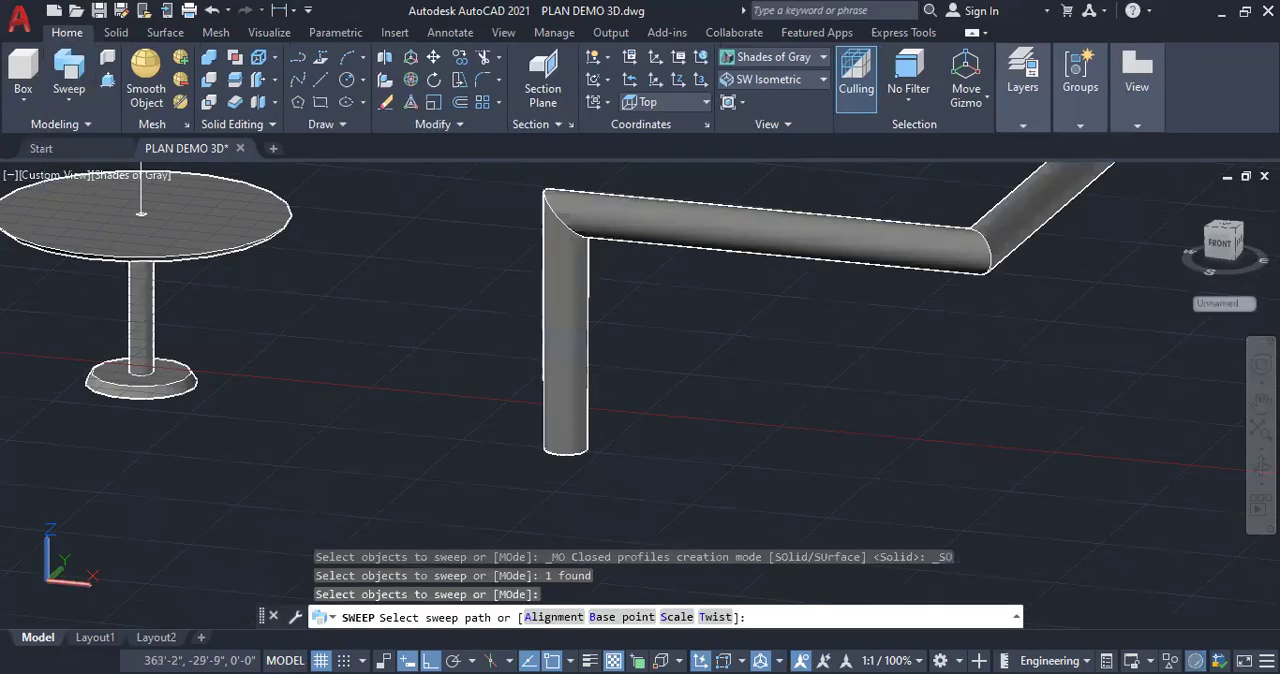
click(565, 382)
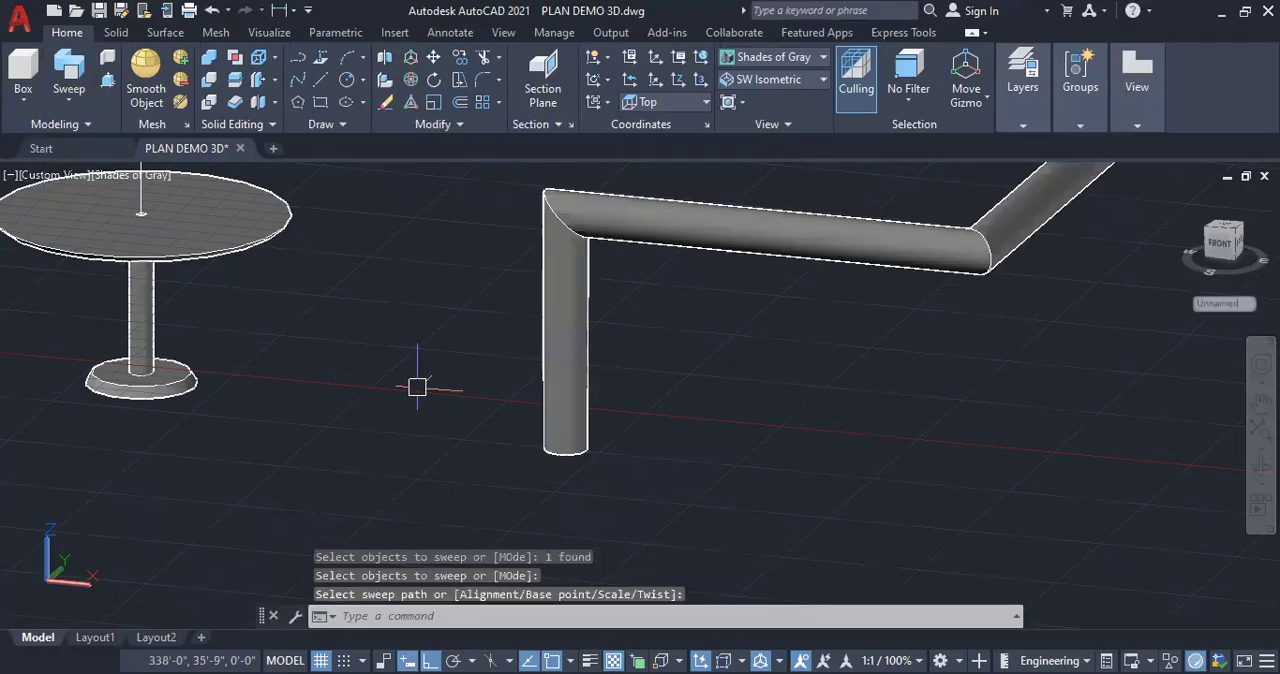
Erase the swept pipe, both revolved solids and their axis lines, leaving only the house model
scroll(417, 383, down, 3)
scroll(839, 334, up, 2)
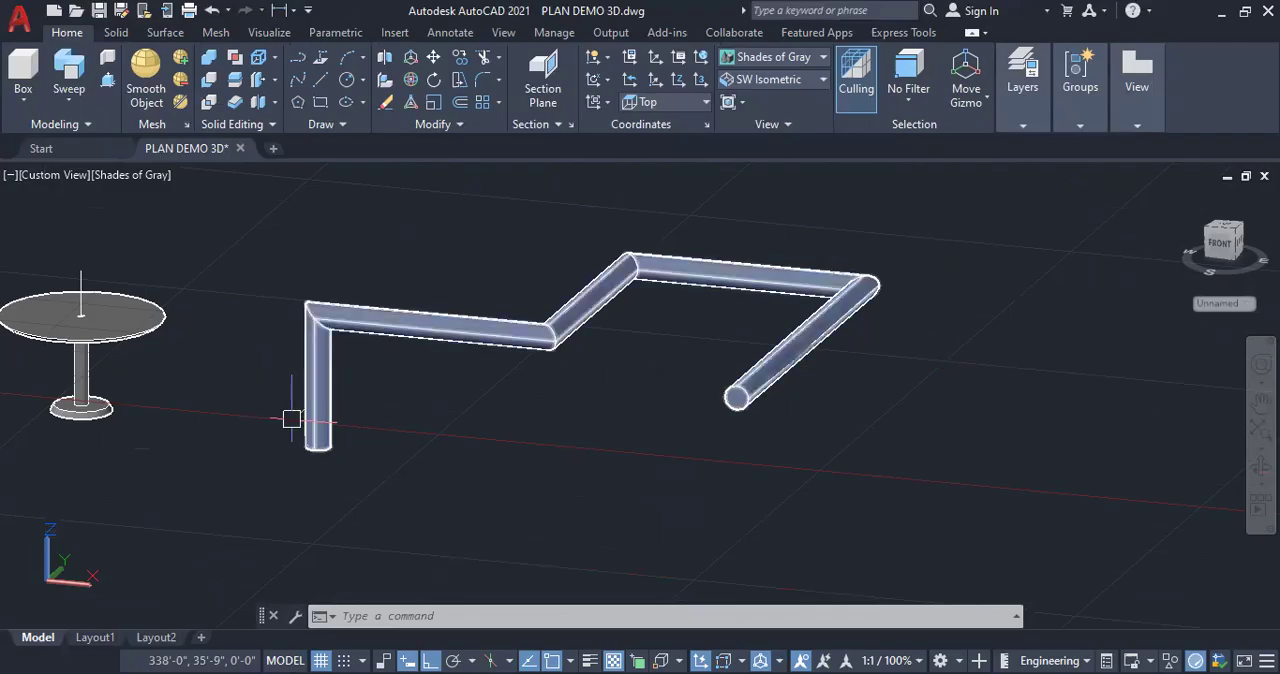
scroll(253, 357, up, 3)
scroll(243, 420, down, 3)
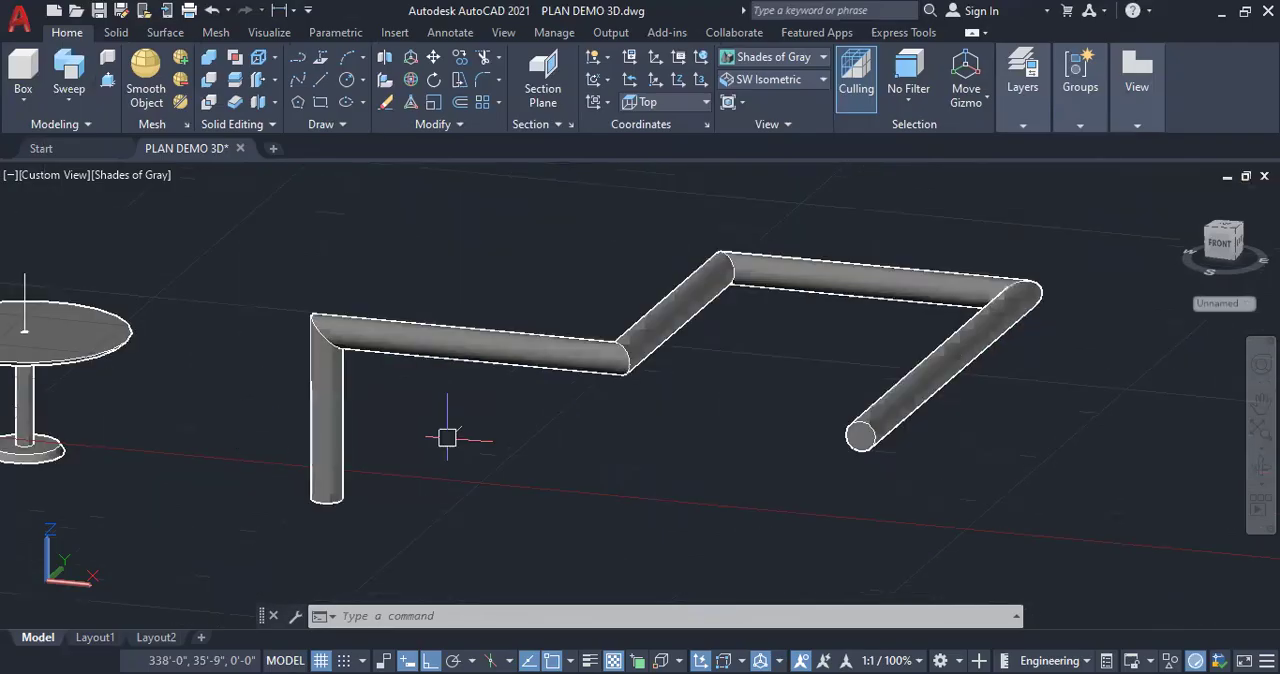
scroll(699, 407, down, 3)
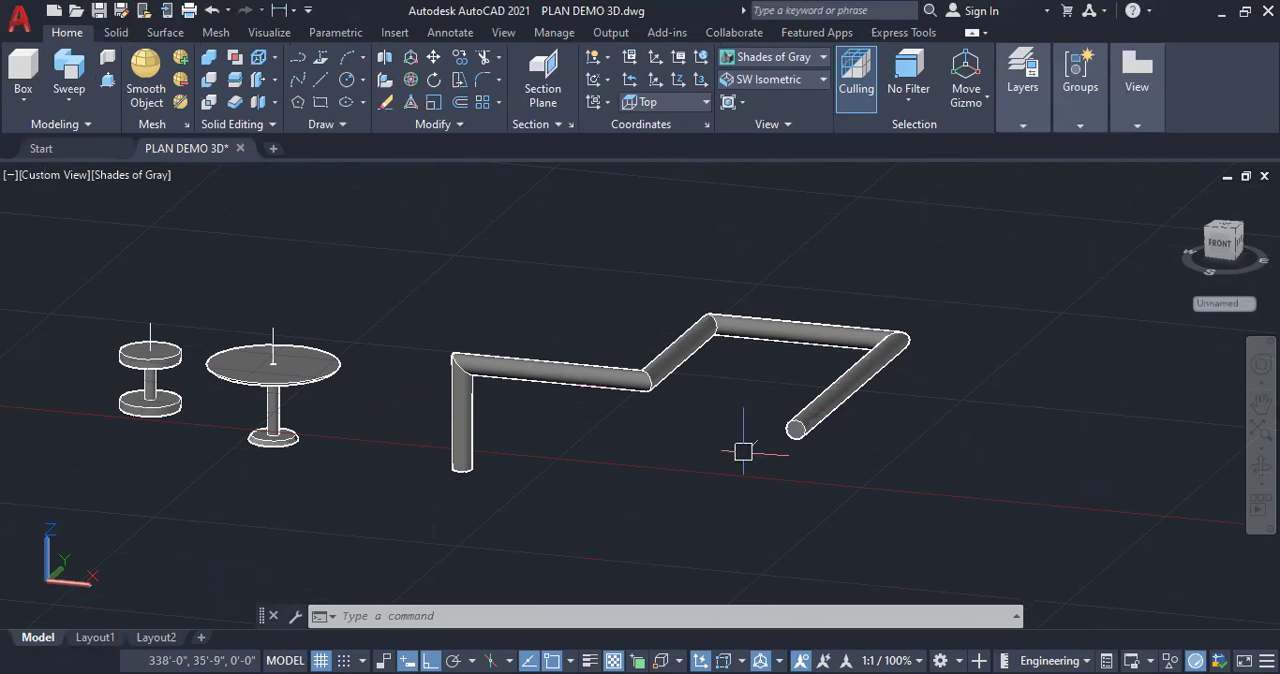
click(787, 325)
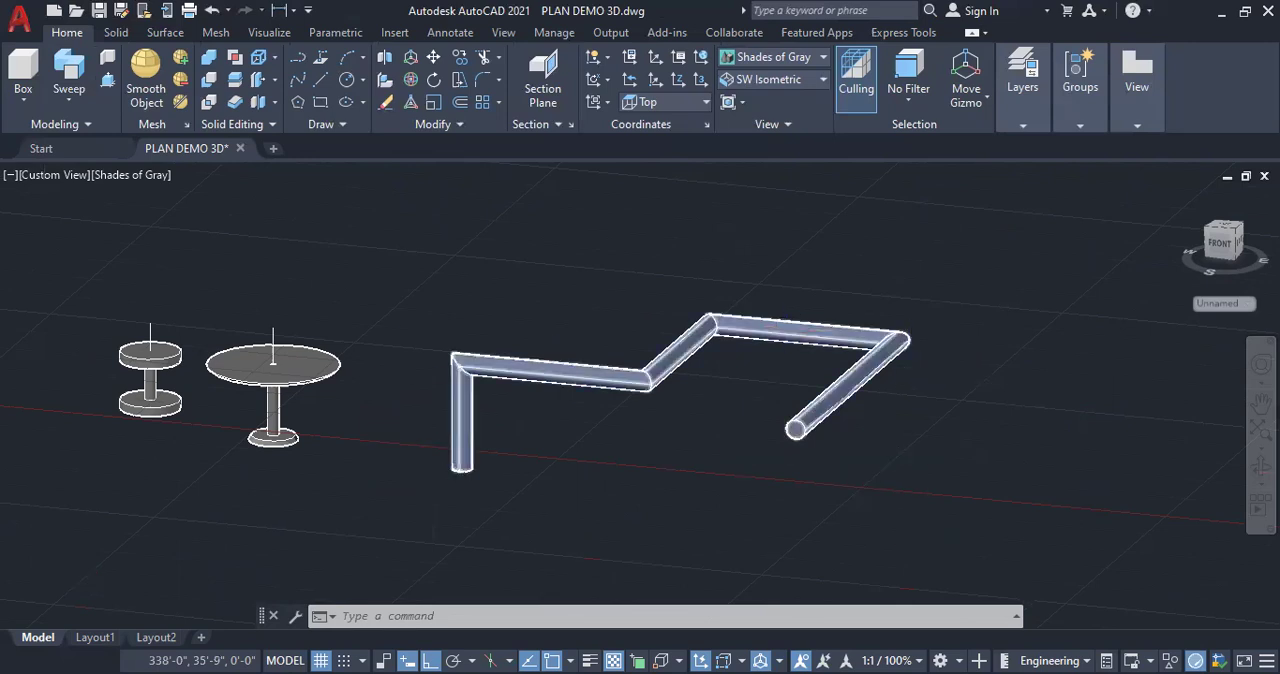
scroll(793, 321, down, 2)
click(986, 503)
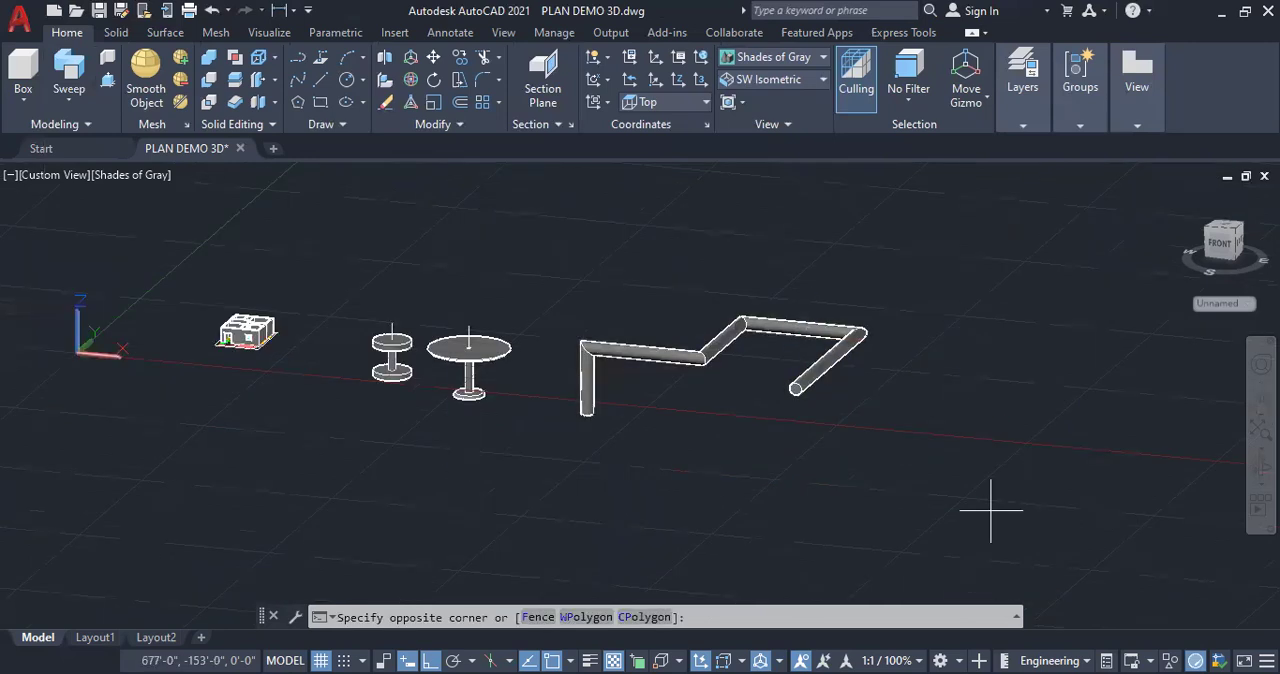
click(357, 223)
key(Delete)
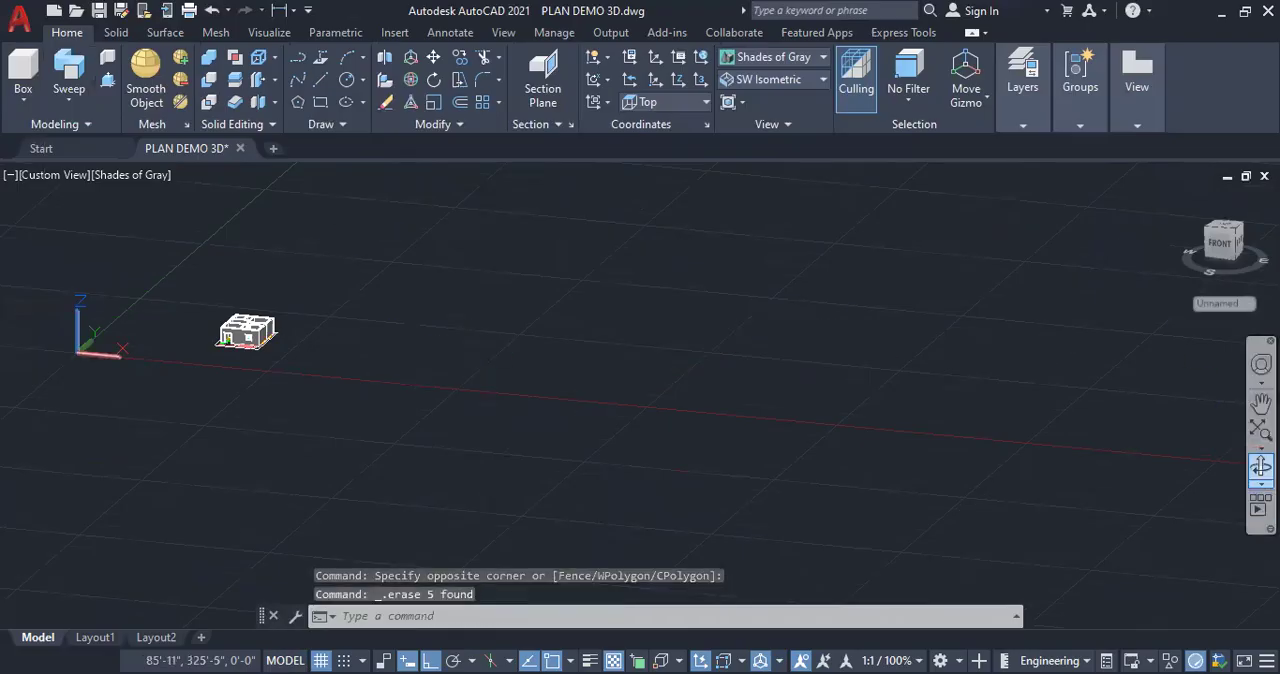
Draw a 6" high box over the first tread of the stair plan, against the house's outer wall
click(1261, 466)
drag(283, 360, 409, 383)
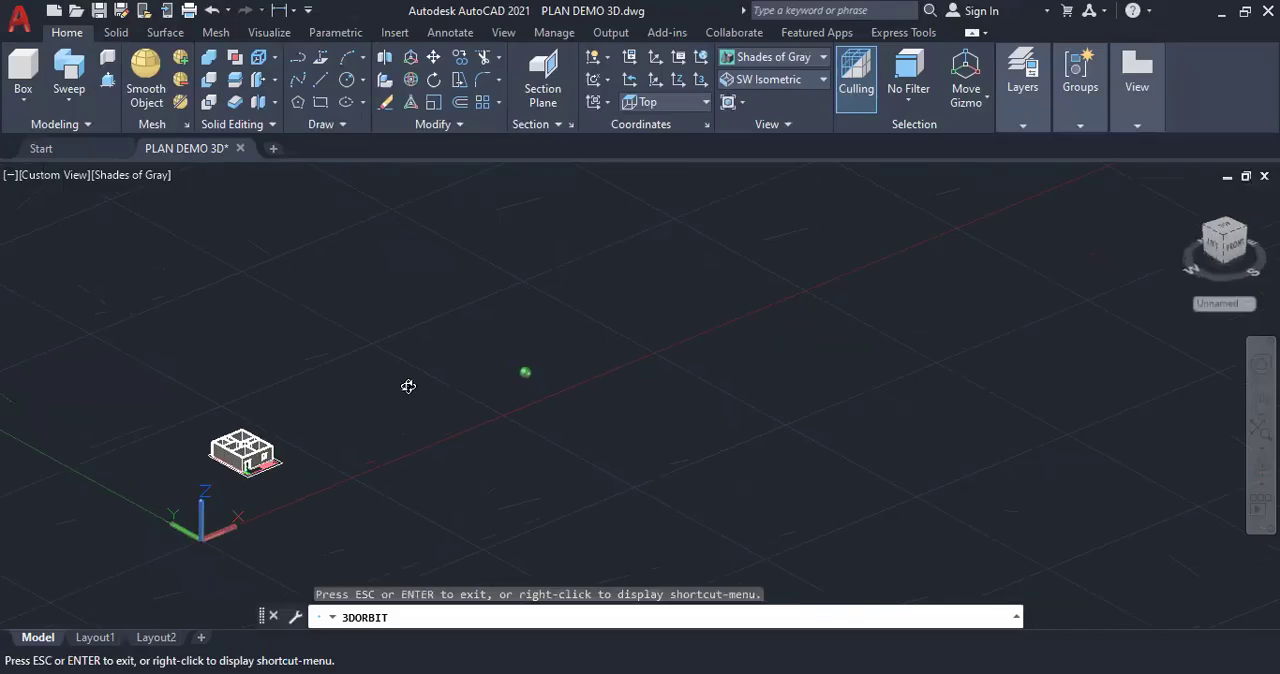
scroll(243, 484, up, 10)
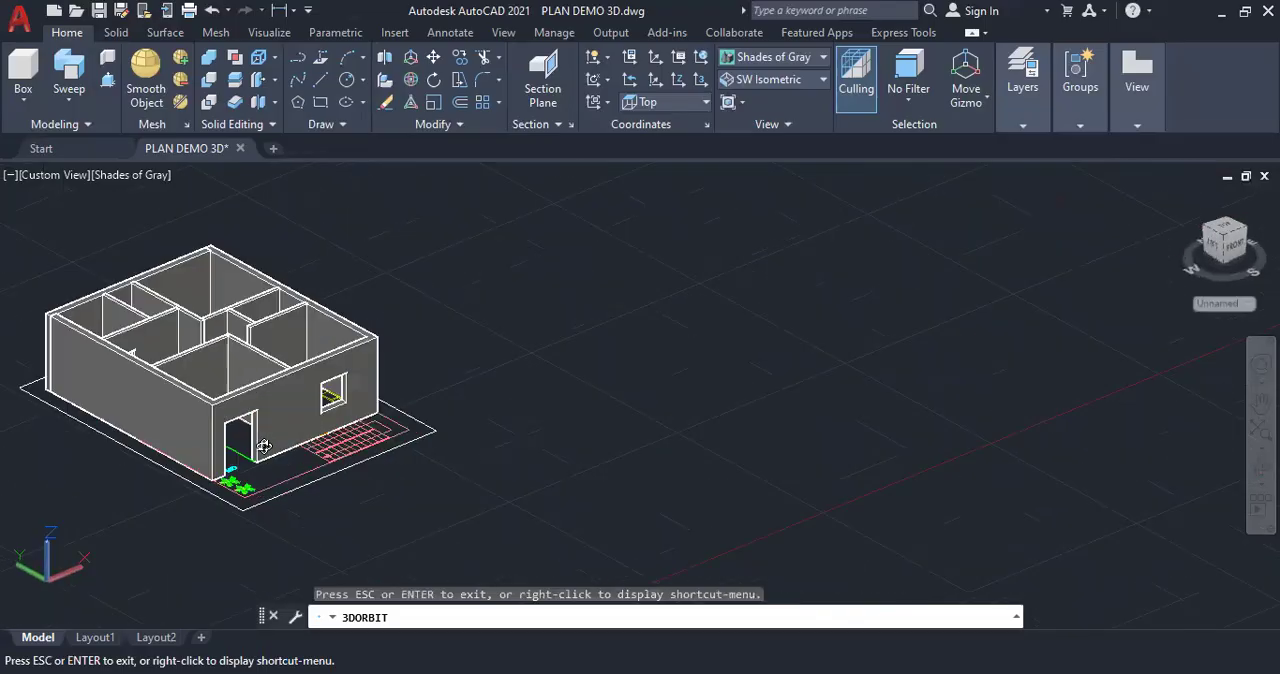
scroll(307, 487, up, 6)
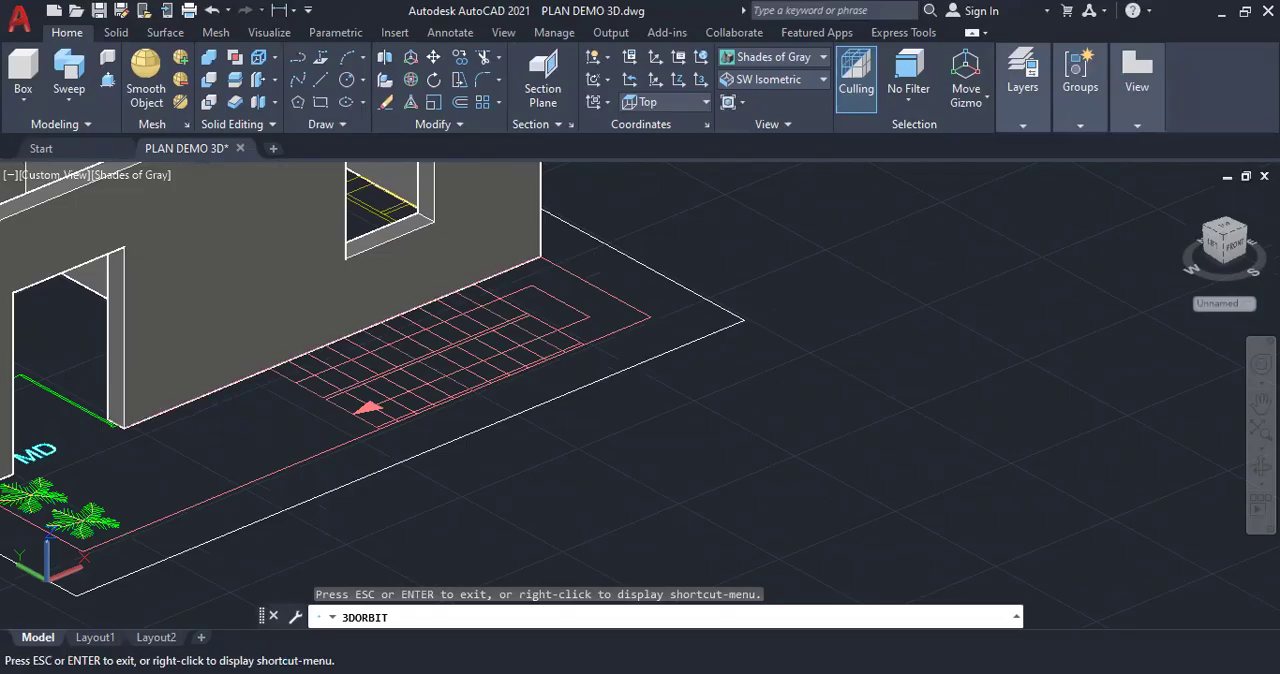
key(Escape)
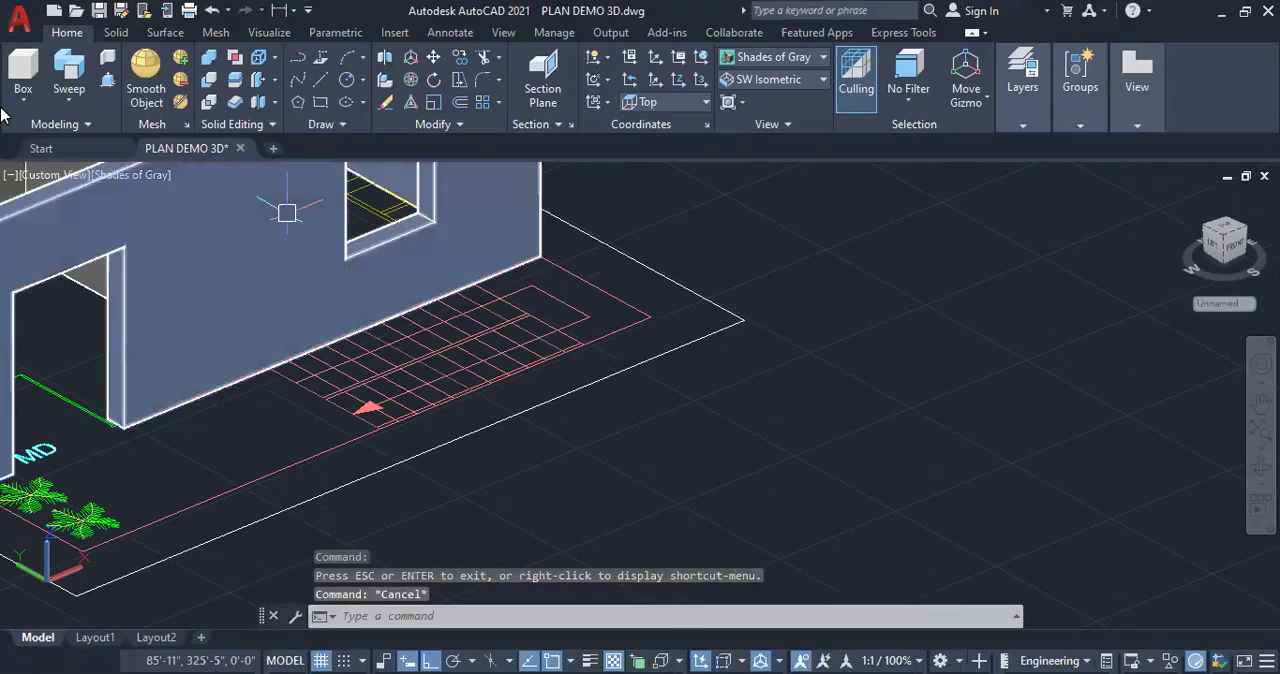
click(286, 205)
click(36, 97)
click(40, 138)
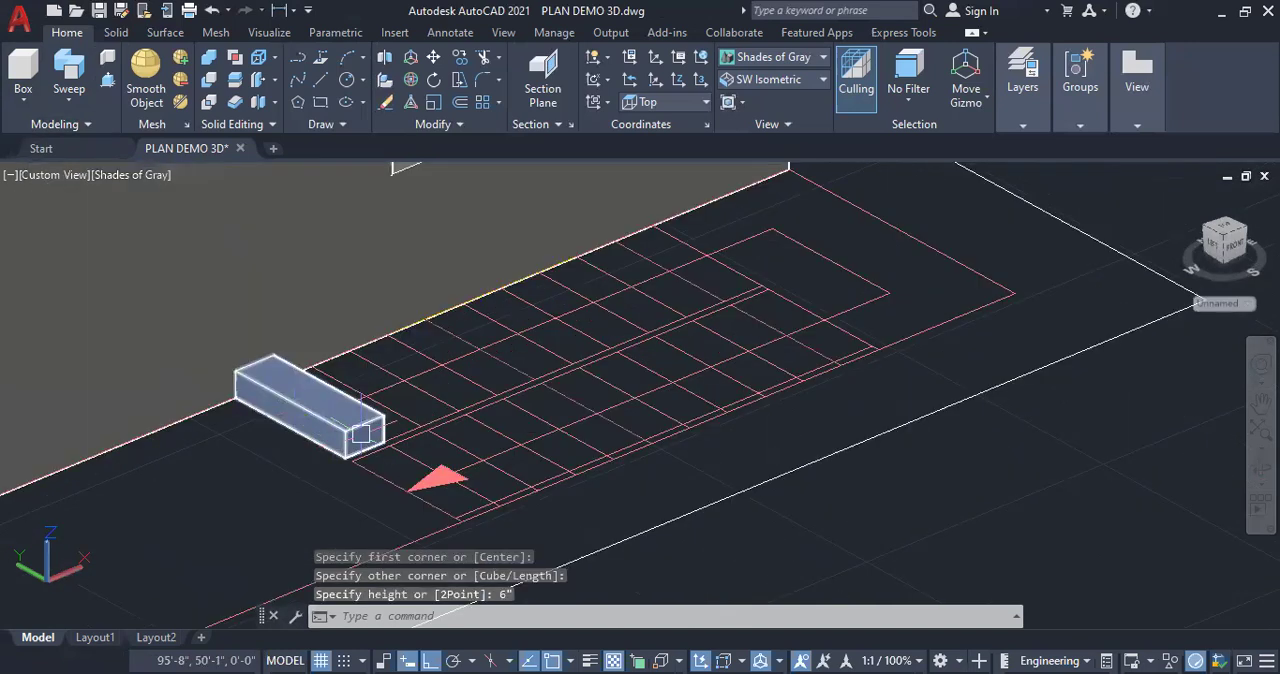
Copy the first step box repeatedly up the stair run, stacking each copy one tread further and one riser higher
scroll(400, 430, up, 2)
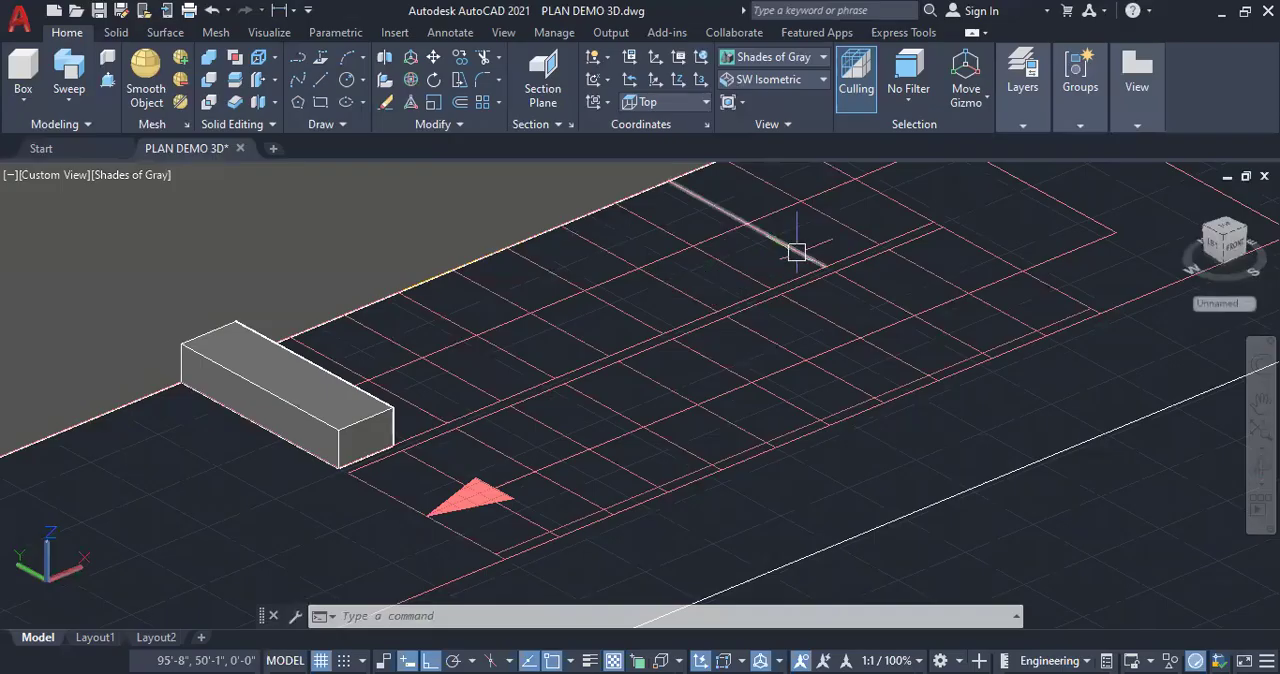
click(345, 412)
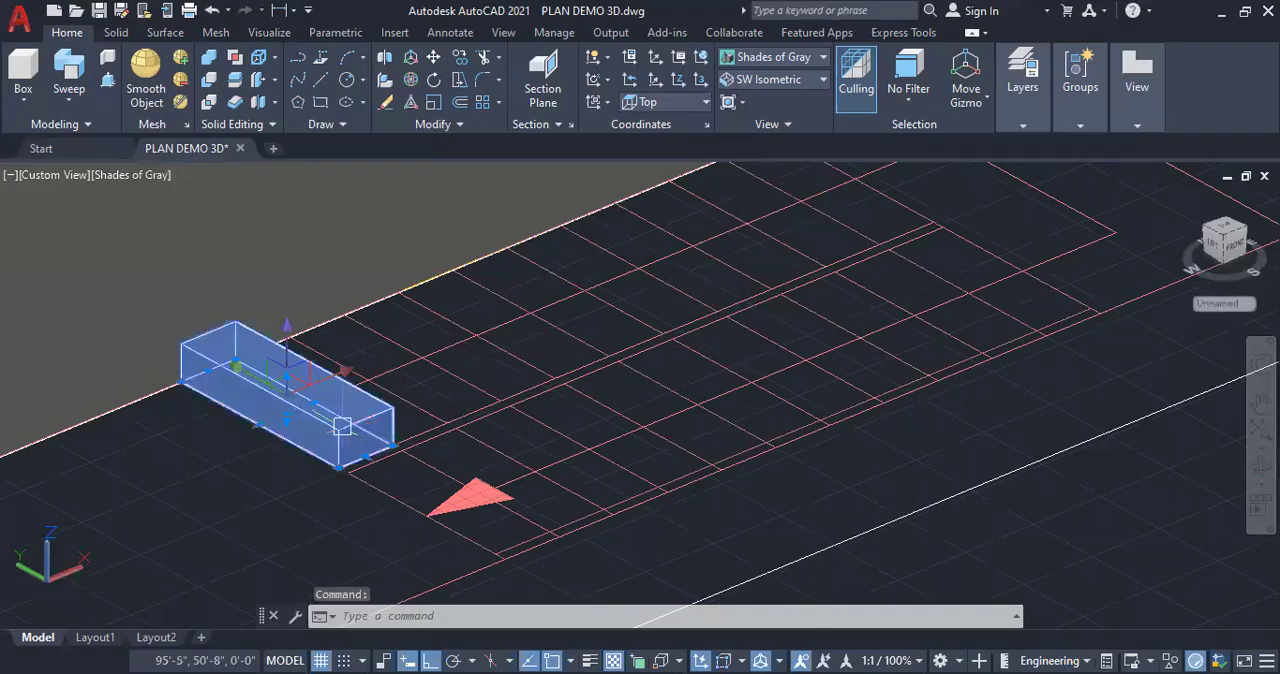
right_click(155, 487)
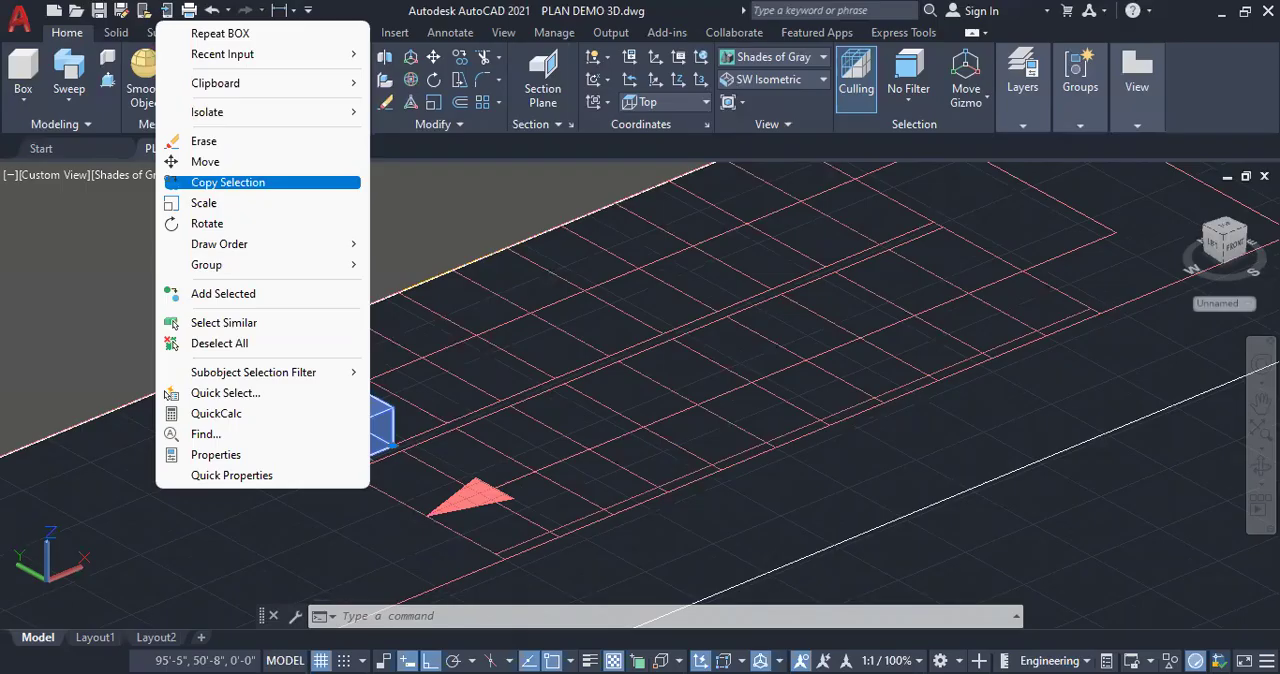
click(435, 653)
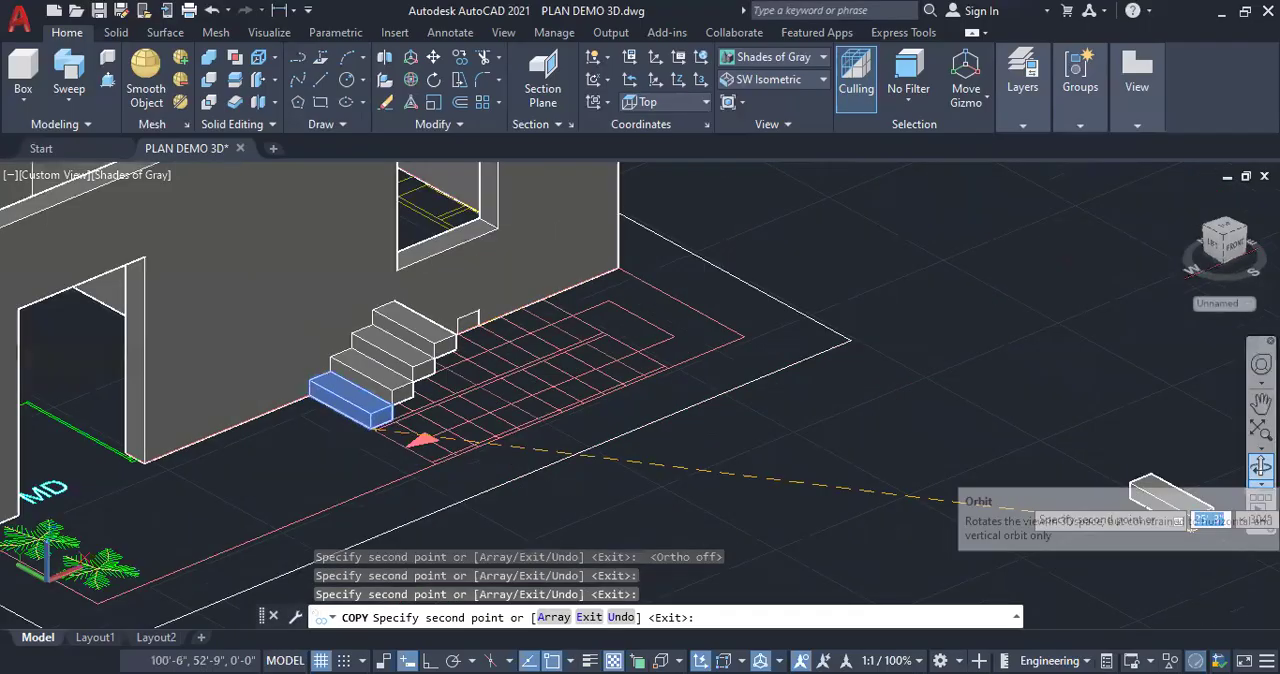
click(1260, 467)
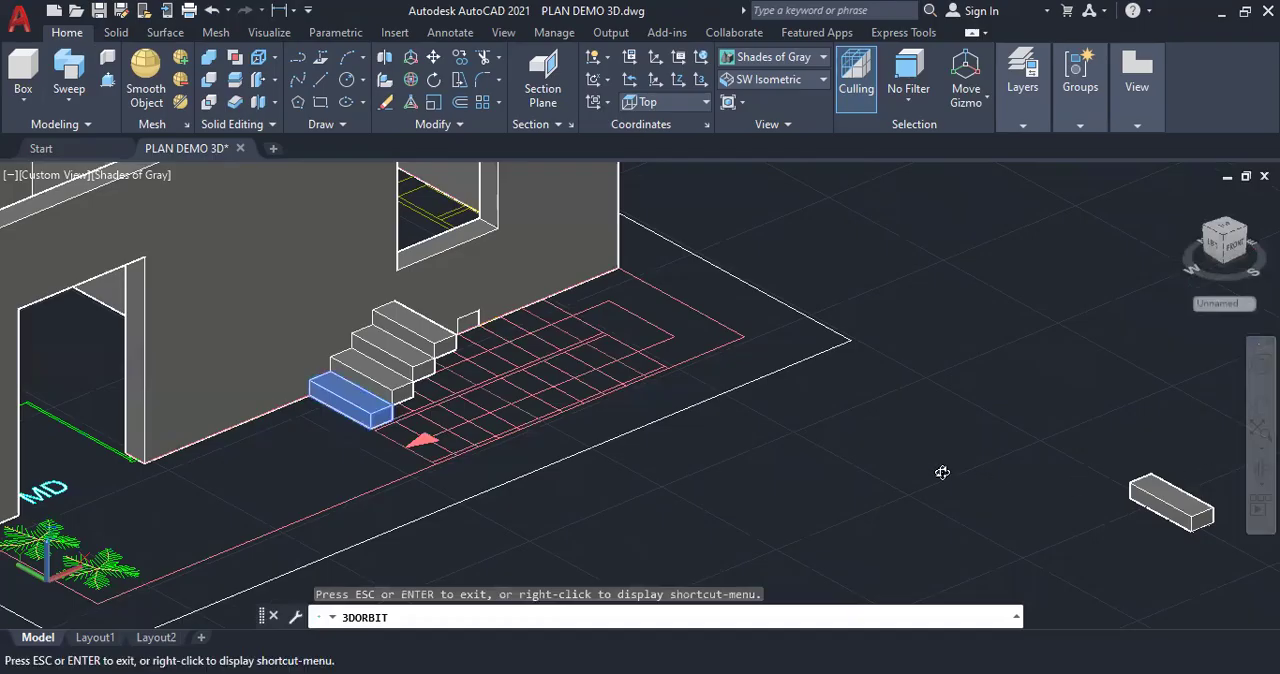
mouse_move(553, 450)
mouse_down()
mouse_move(586, 452)
mouse_move(549, 408)
mouse_up()
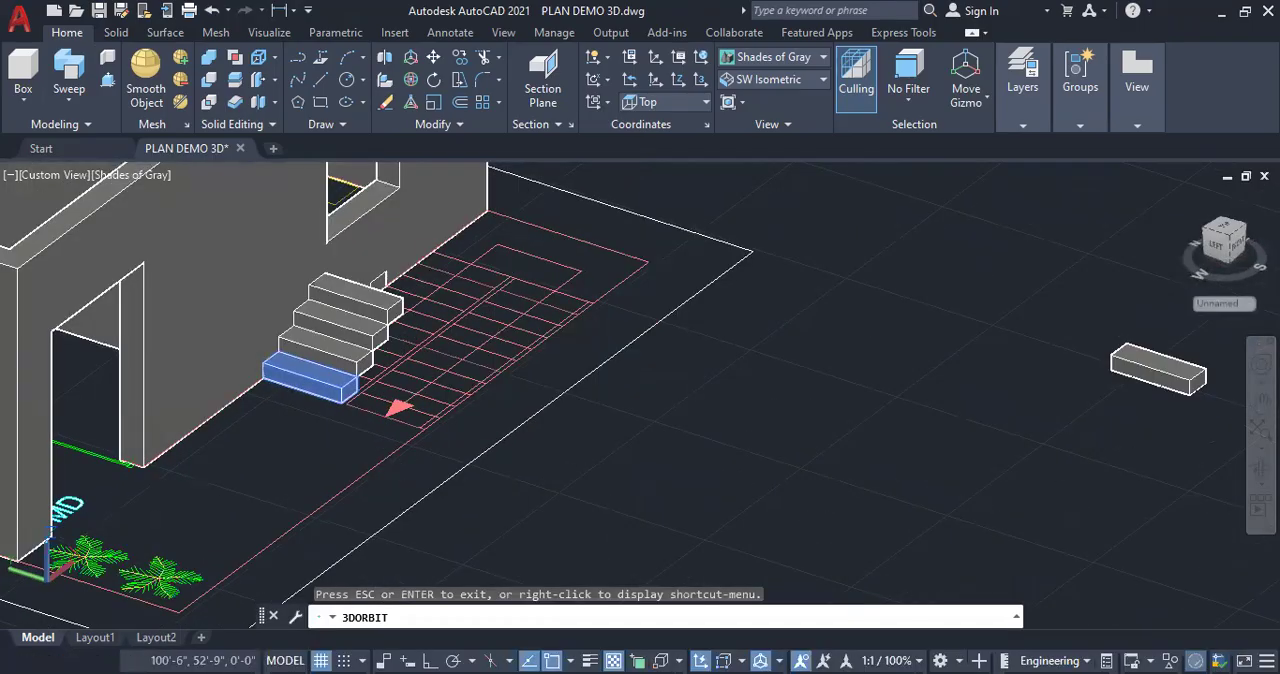
scroll(374, 277, up, 5)
key(Escape)
key(Escape)
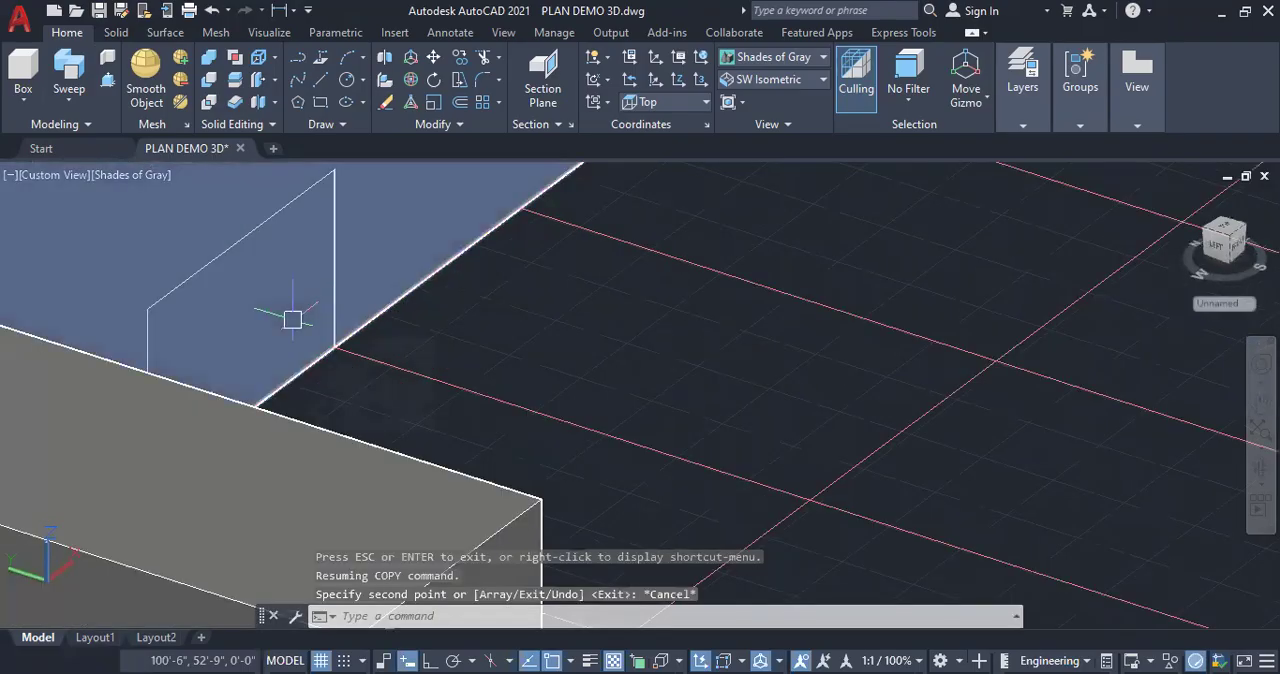
Delete the misplaced step copy embedded in the house wall behind the stairs
key(Escape)
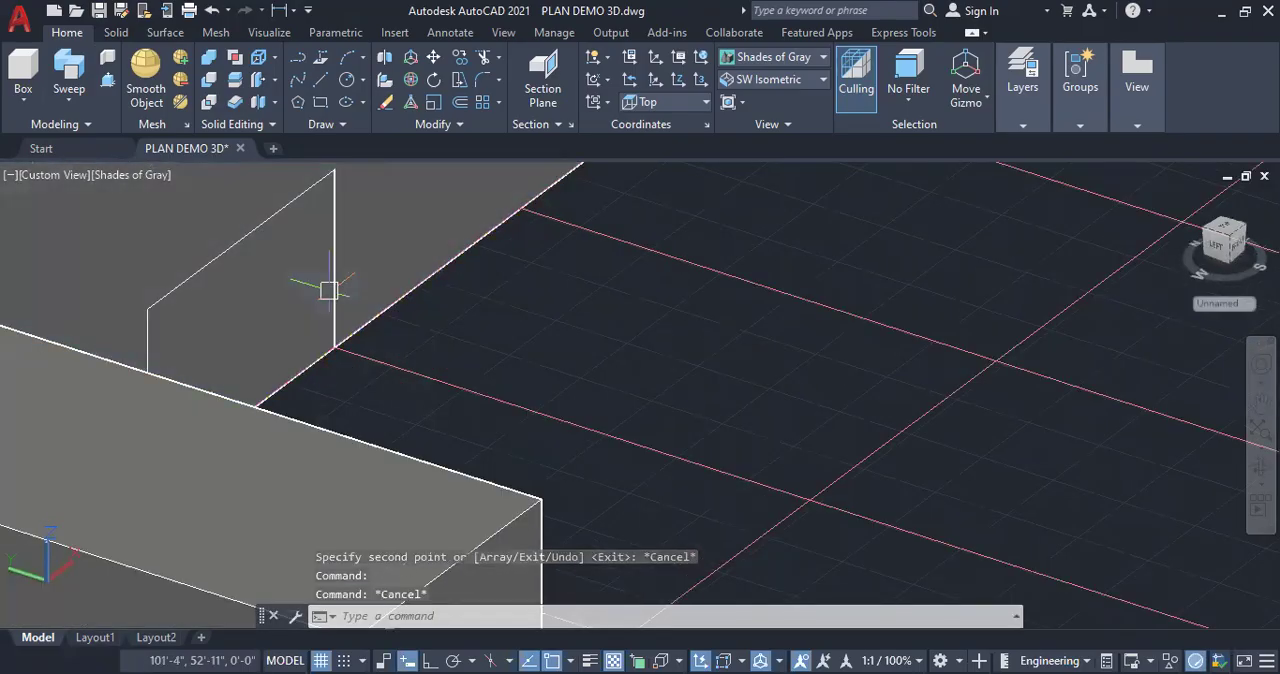
key(Escape)
click(321, 208)
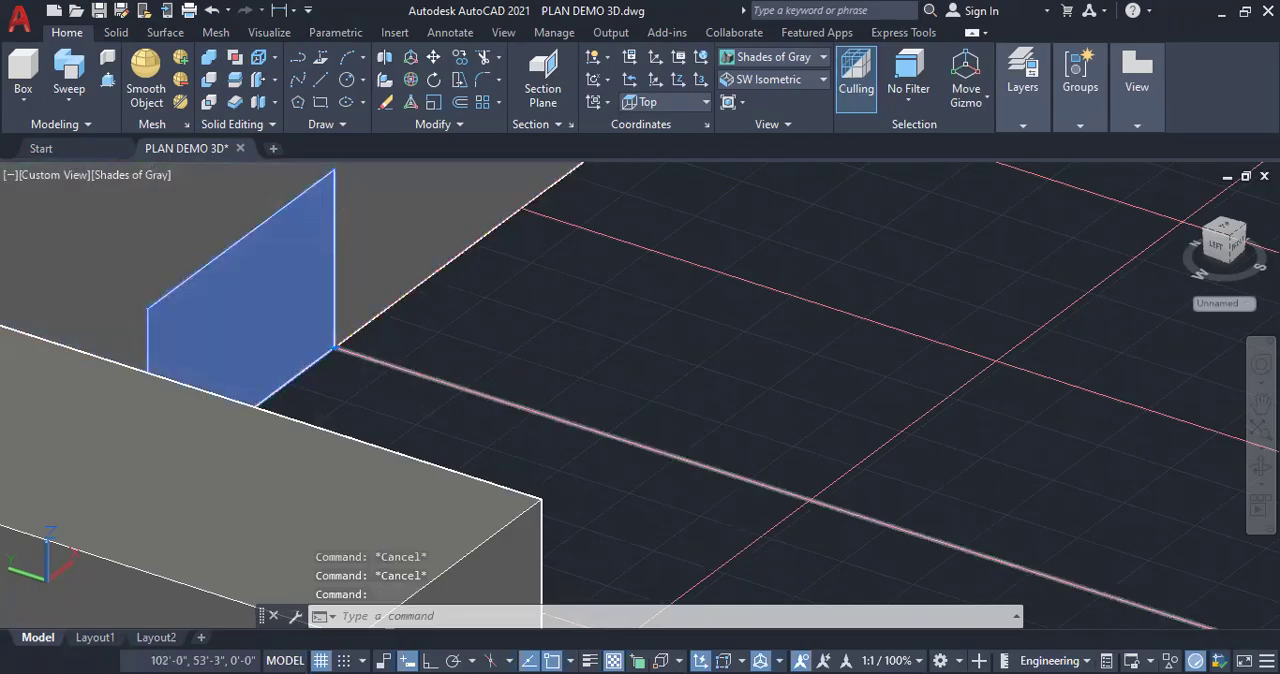
key(Delete)
Copy the topmost step five more times up the flight to extend the stairs along the wall
scroll(466, 277, down, 5)
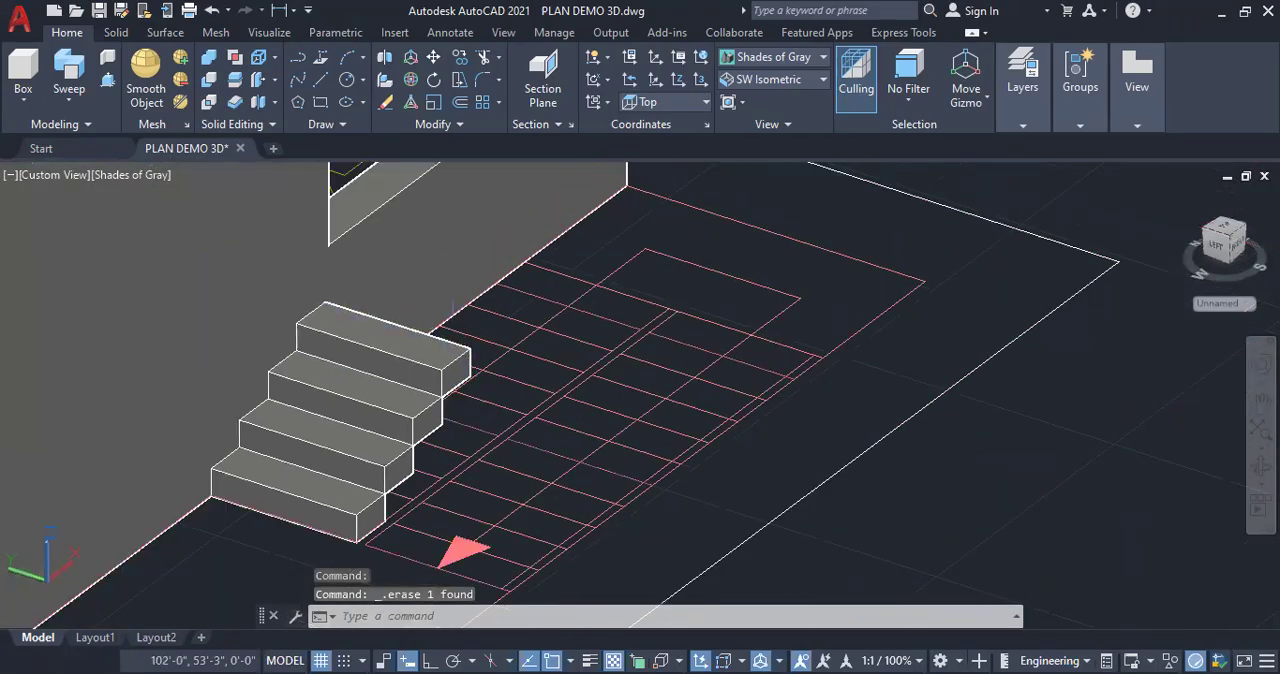
click(436, 346)
right_click(527, 295)
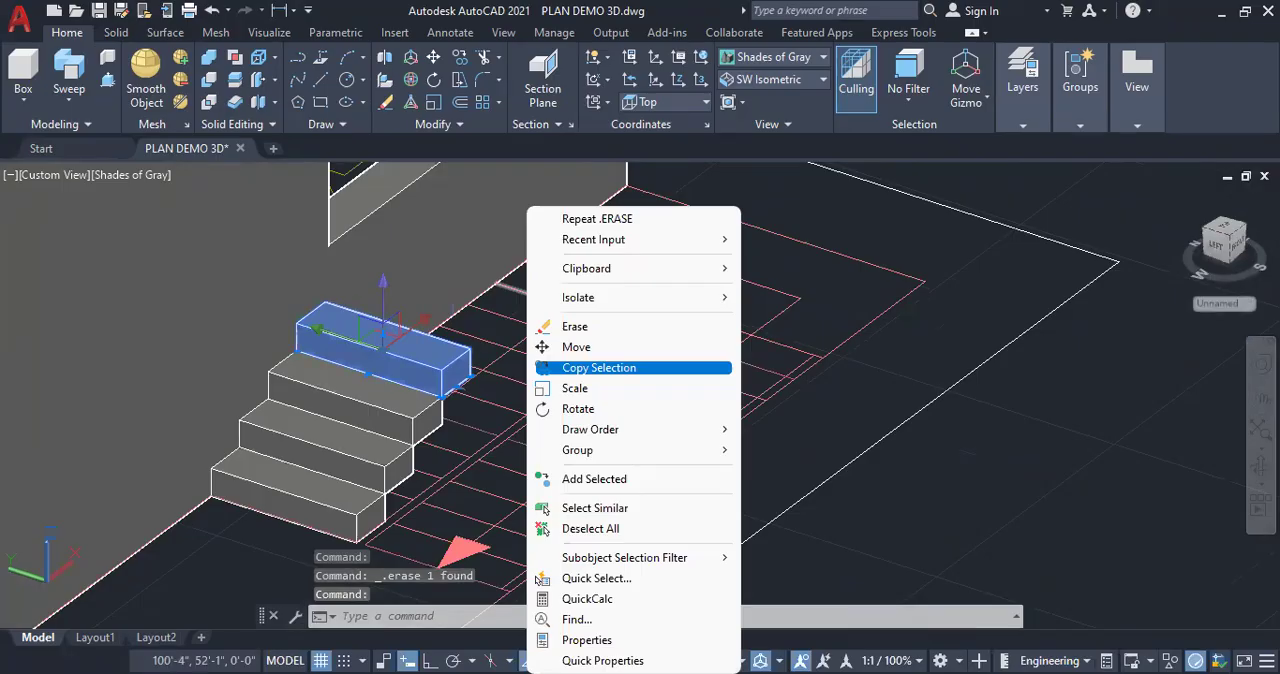
click(598, 368)
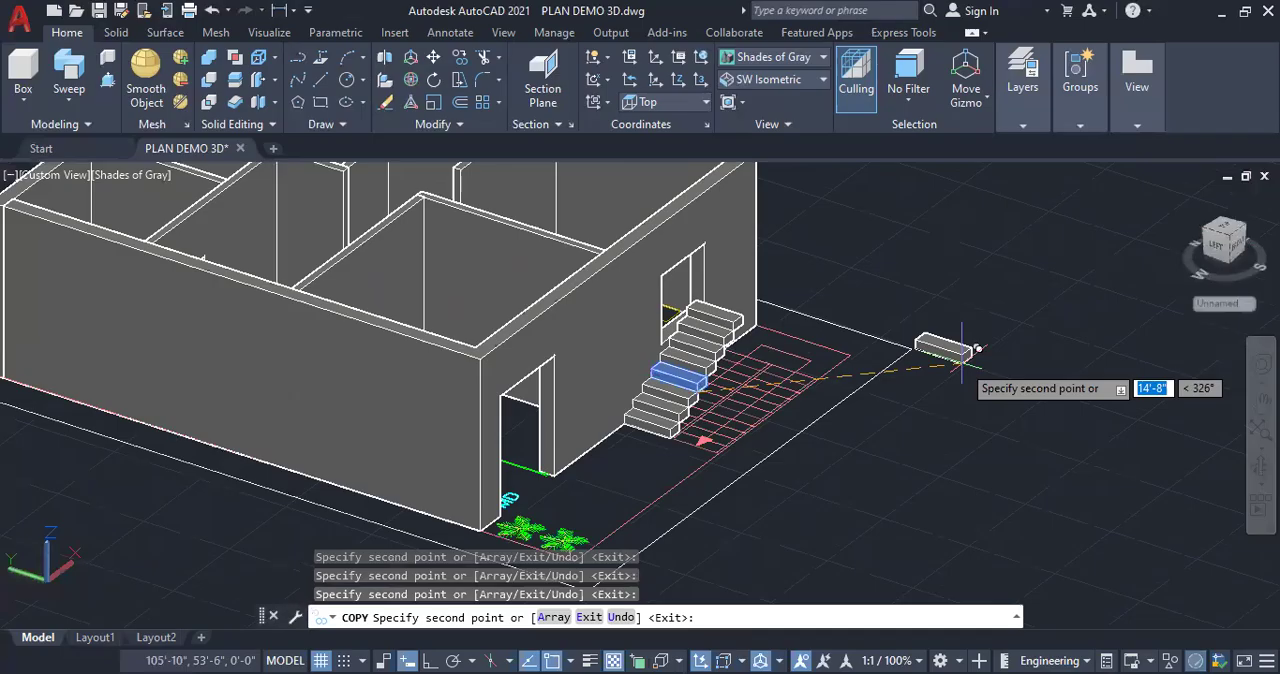
key(Escape)
key(Escape)
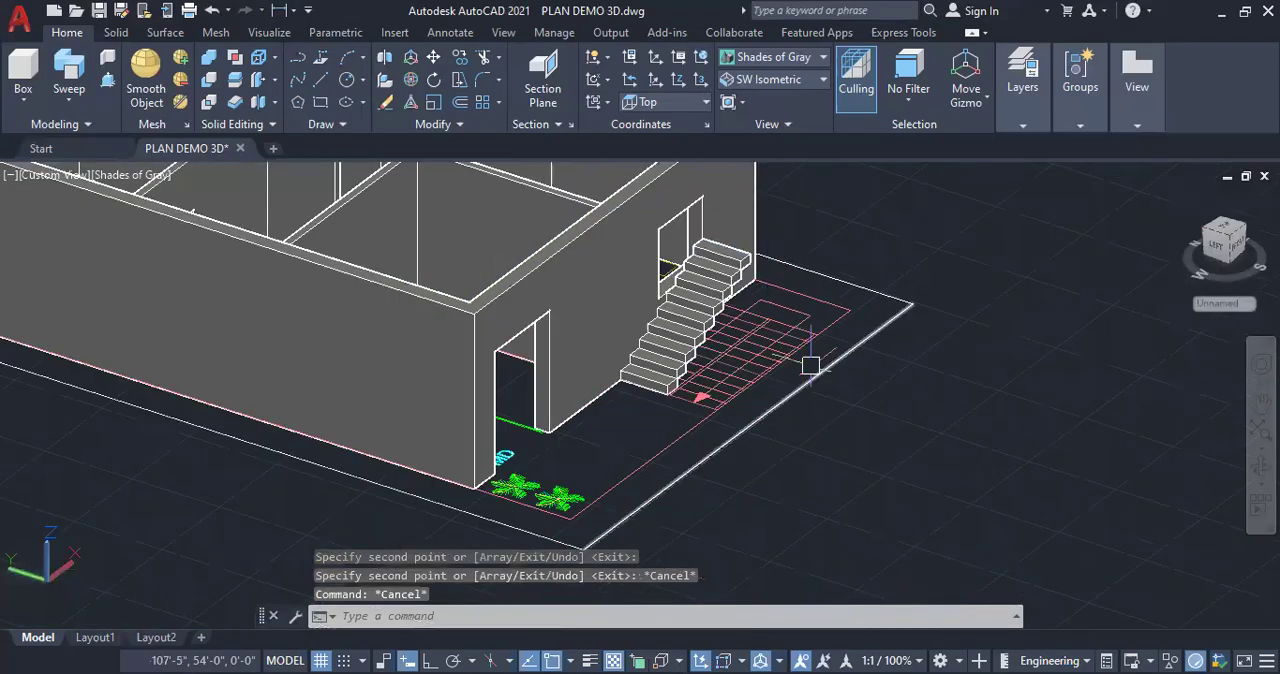
scroll(914, 264, up, 2)
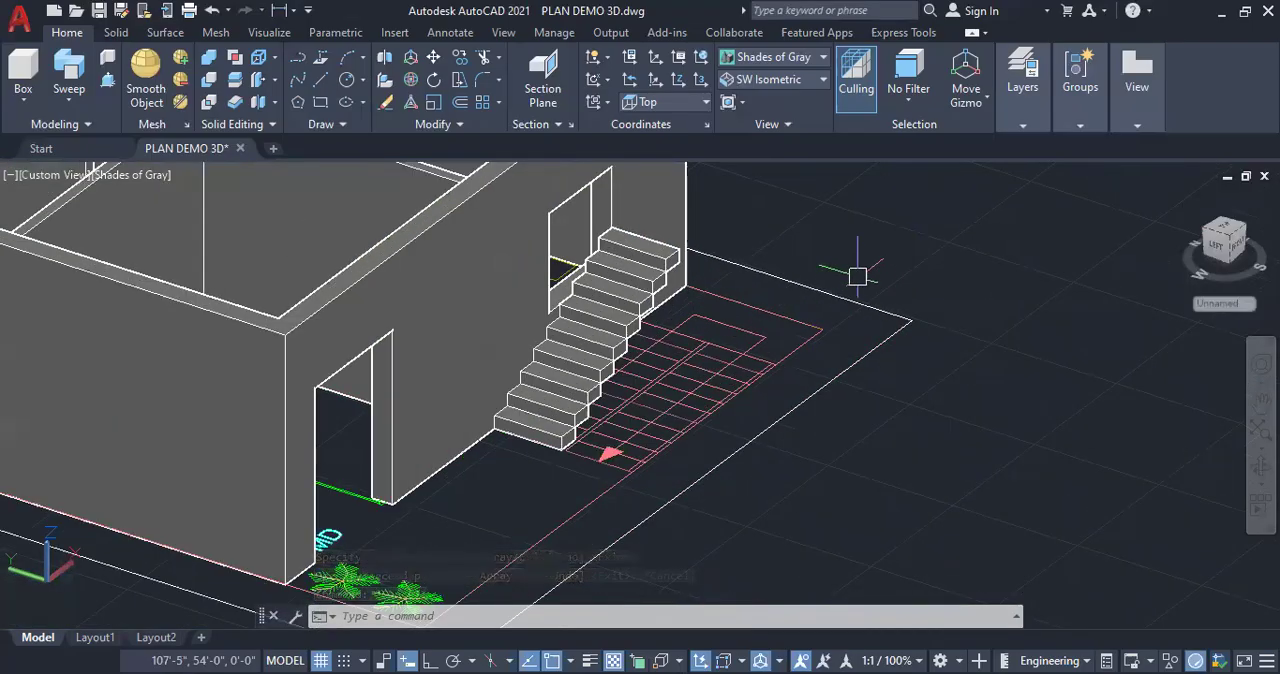
scroll(857, 276, up, 2)
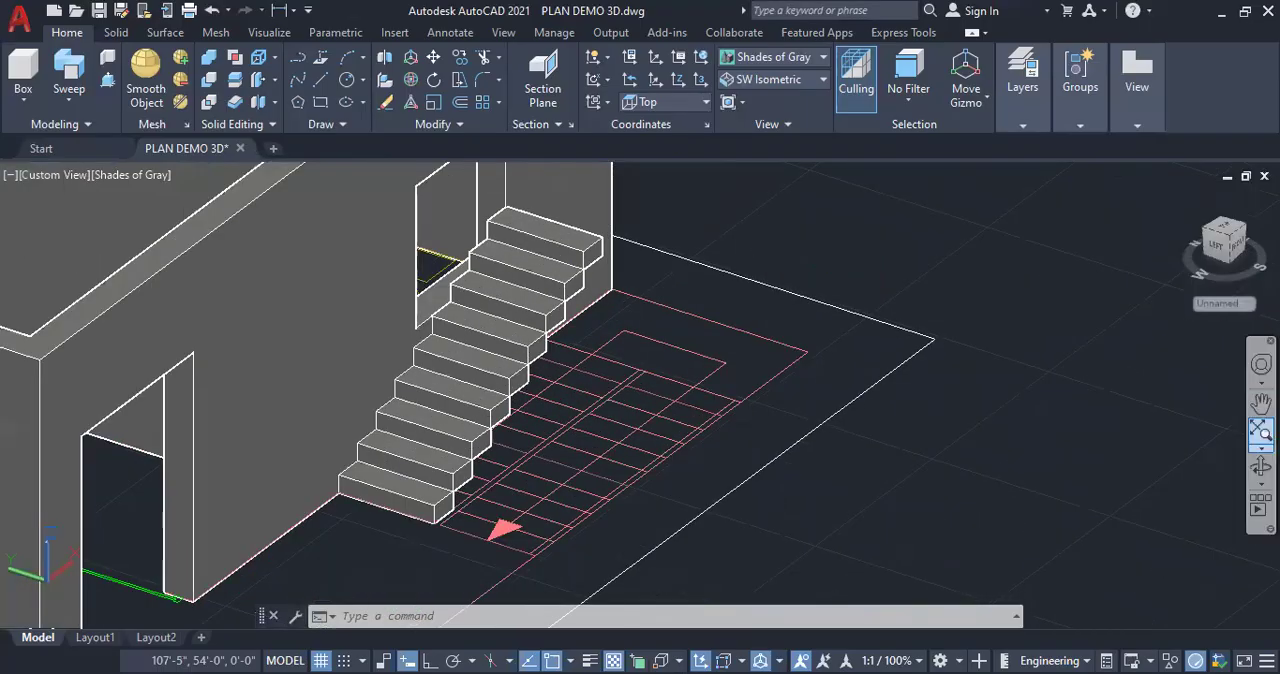
click(22, 99)
click(36, 127)
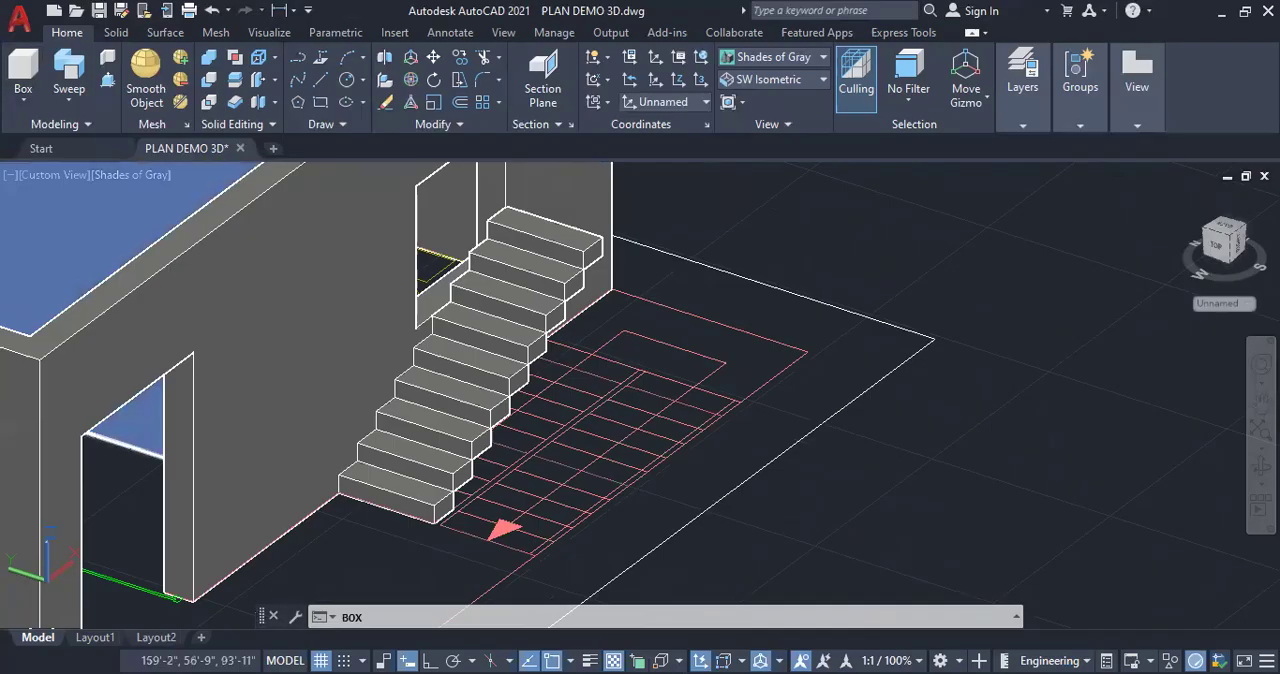
scroll(637, 316, up, 4)
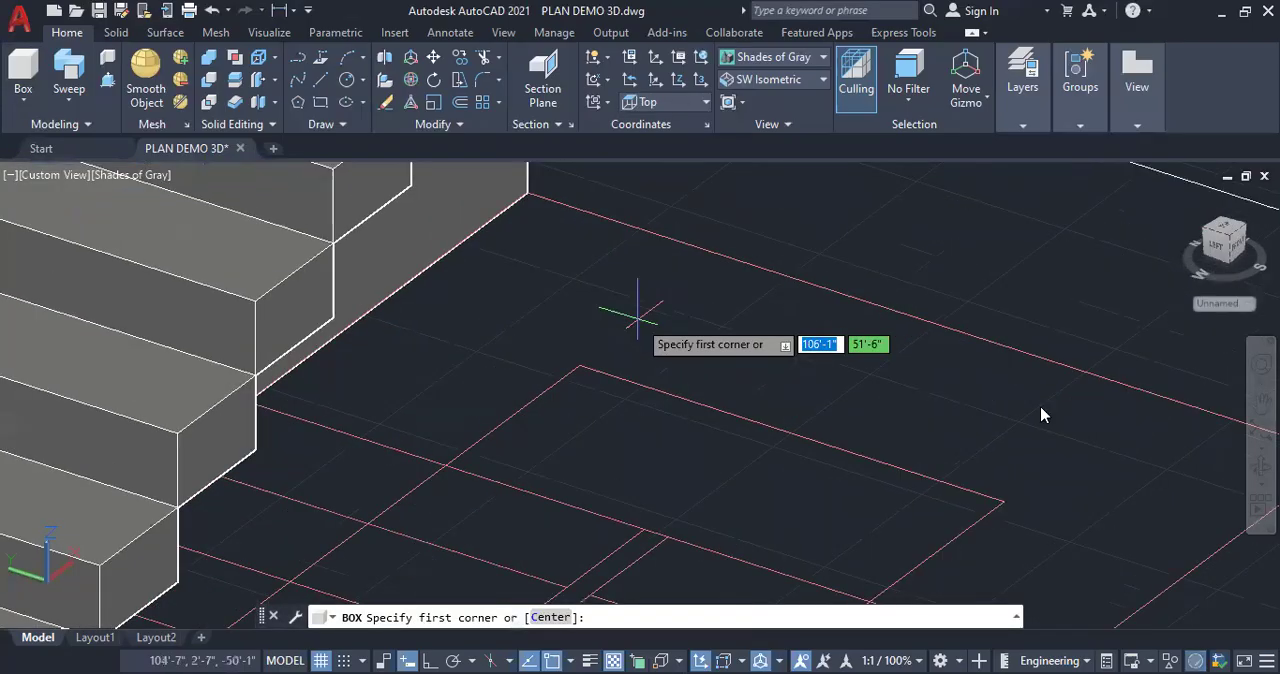
scroll(860, 437, down, 4)
shift+middle_drag(860, 437, 831, 429)
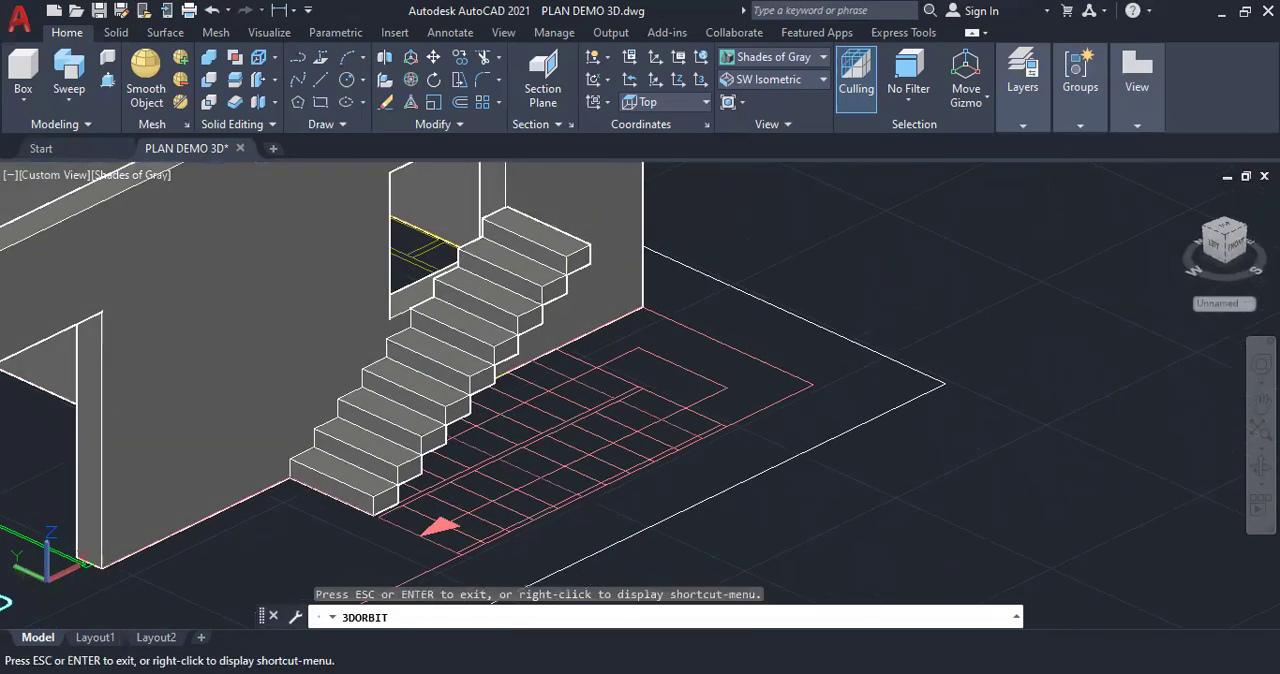
key(Escape)
Draw a 6" high landing box over the landing area of the stair plan and move it to the top of the first flight
click(22, 104)
click(28, 133)
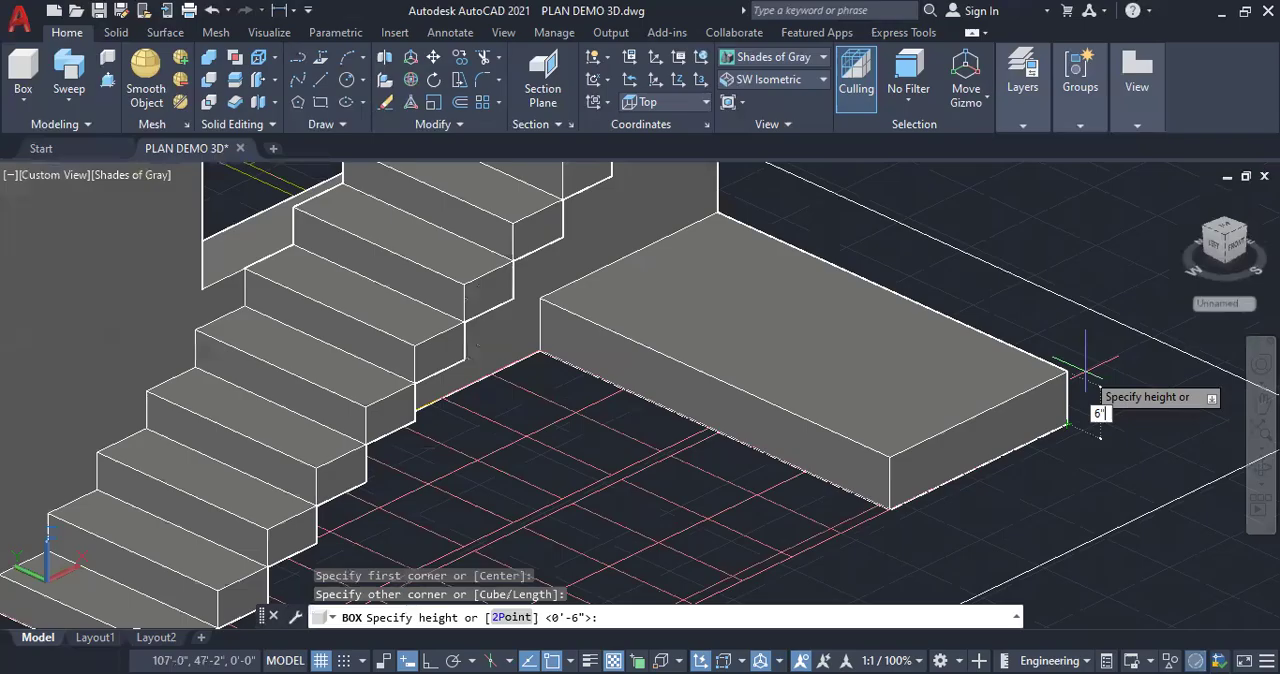
key(Return)
click(968, 314)
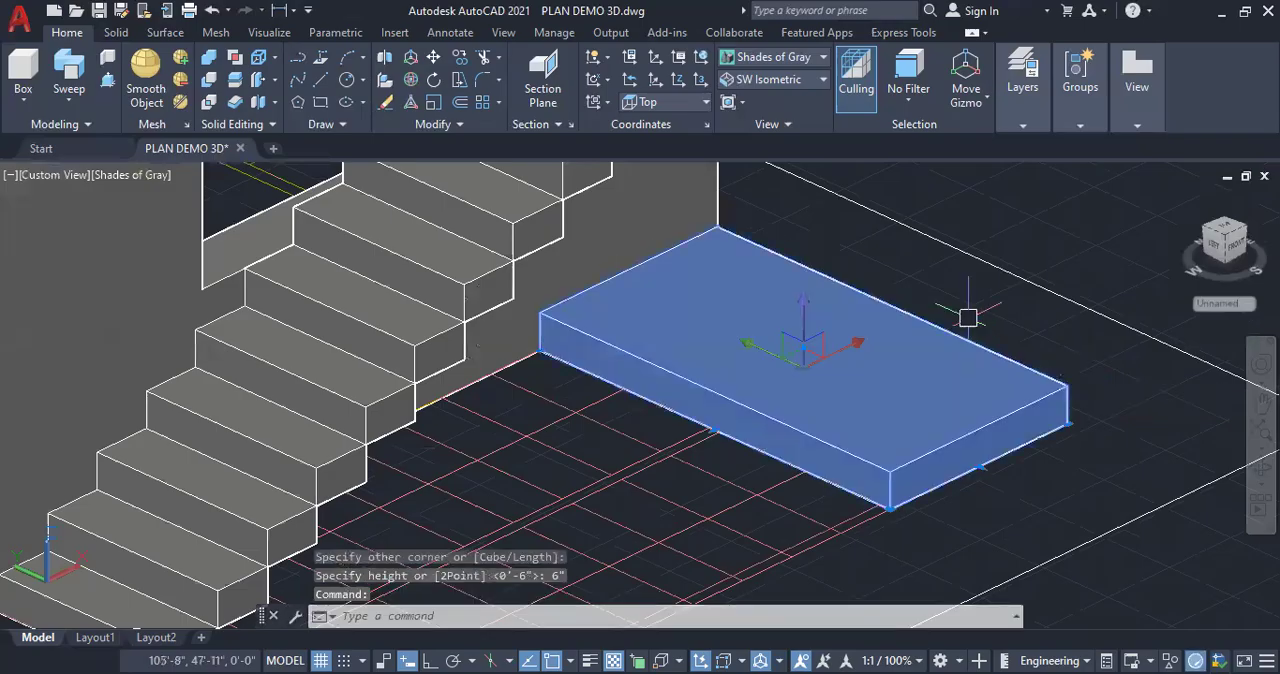
right_click(1070, 398)
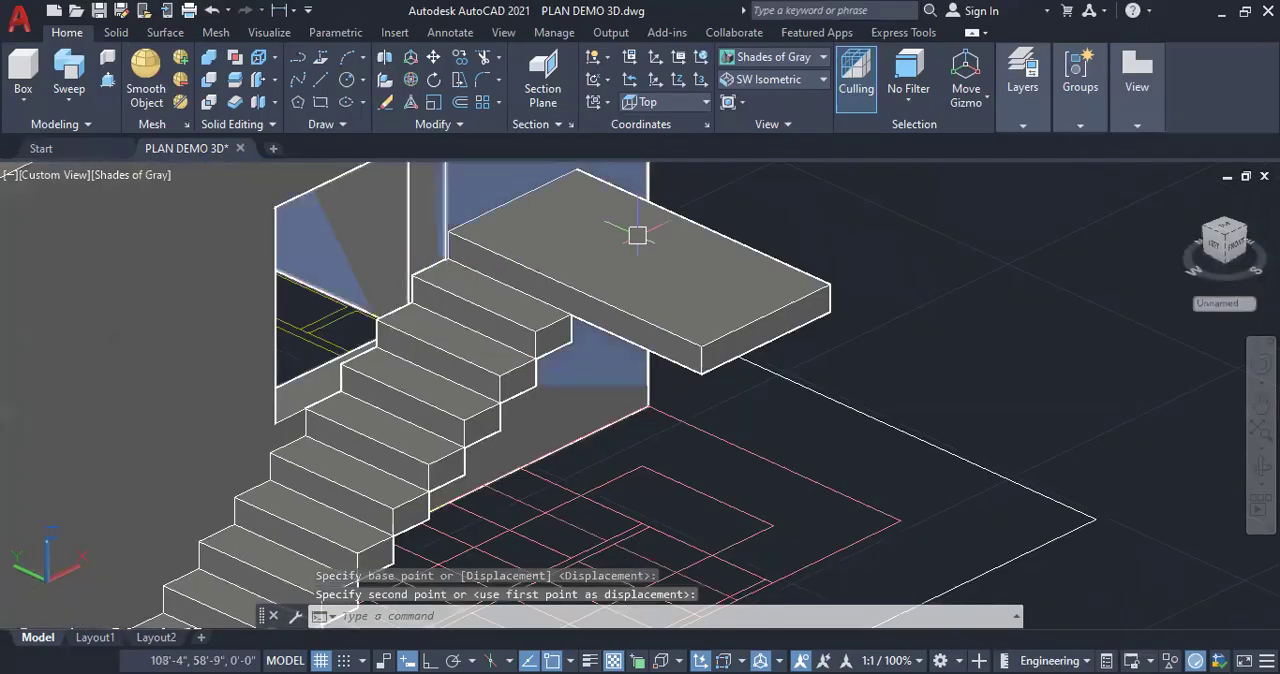
scroll(638, 236, down, 5)
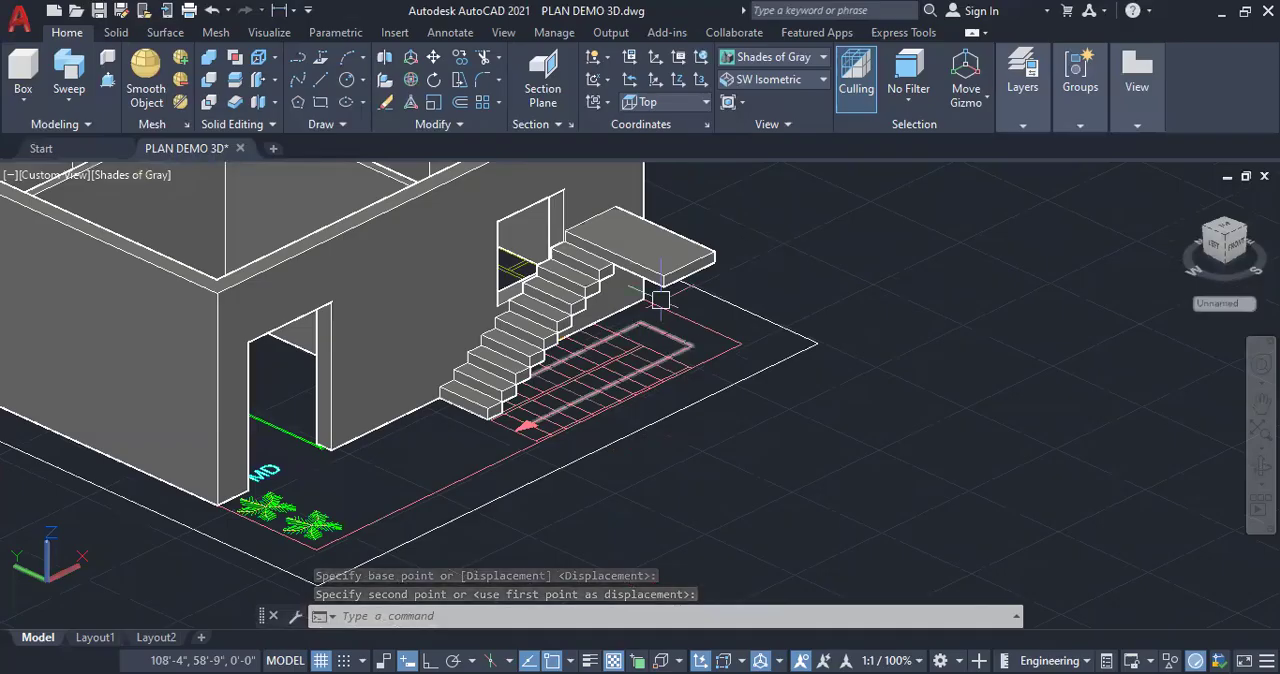
scroll(682, 318, down, 2)
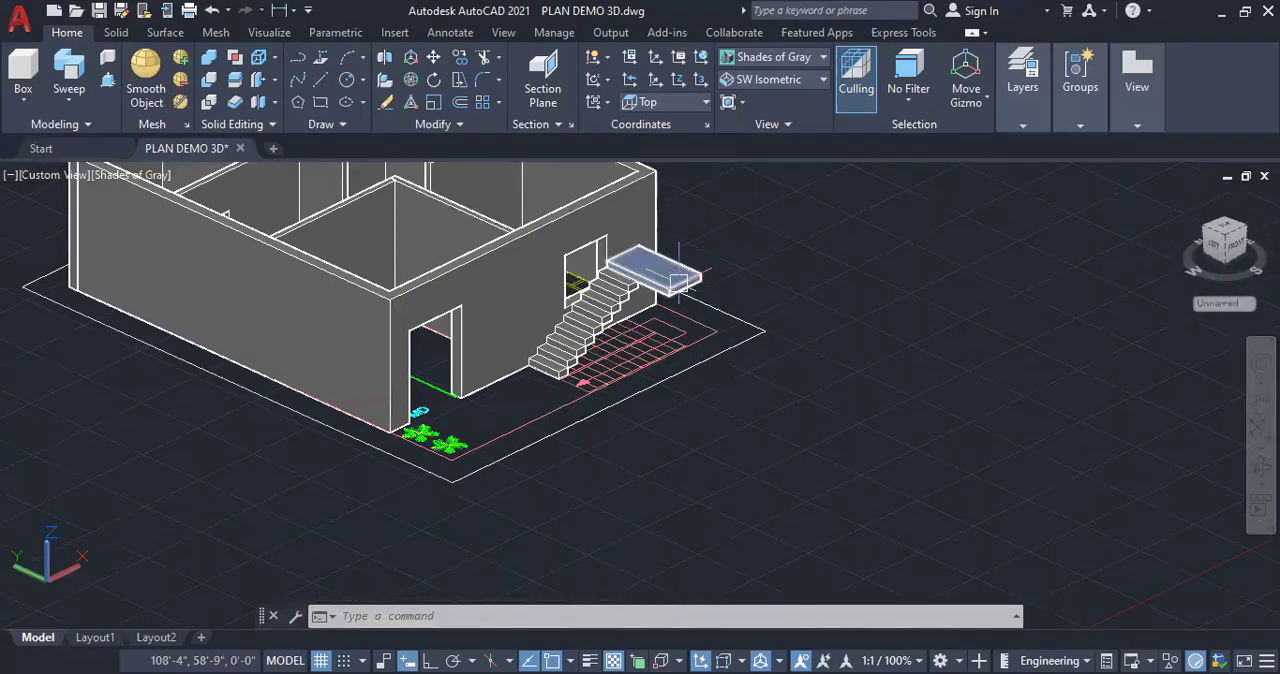
Draw a 6" high box over the outer flight's first tread in the stair plan, next to the landing area
scroll(679, 283, up, 2)
click(23, 100)
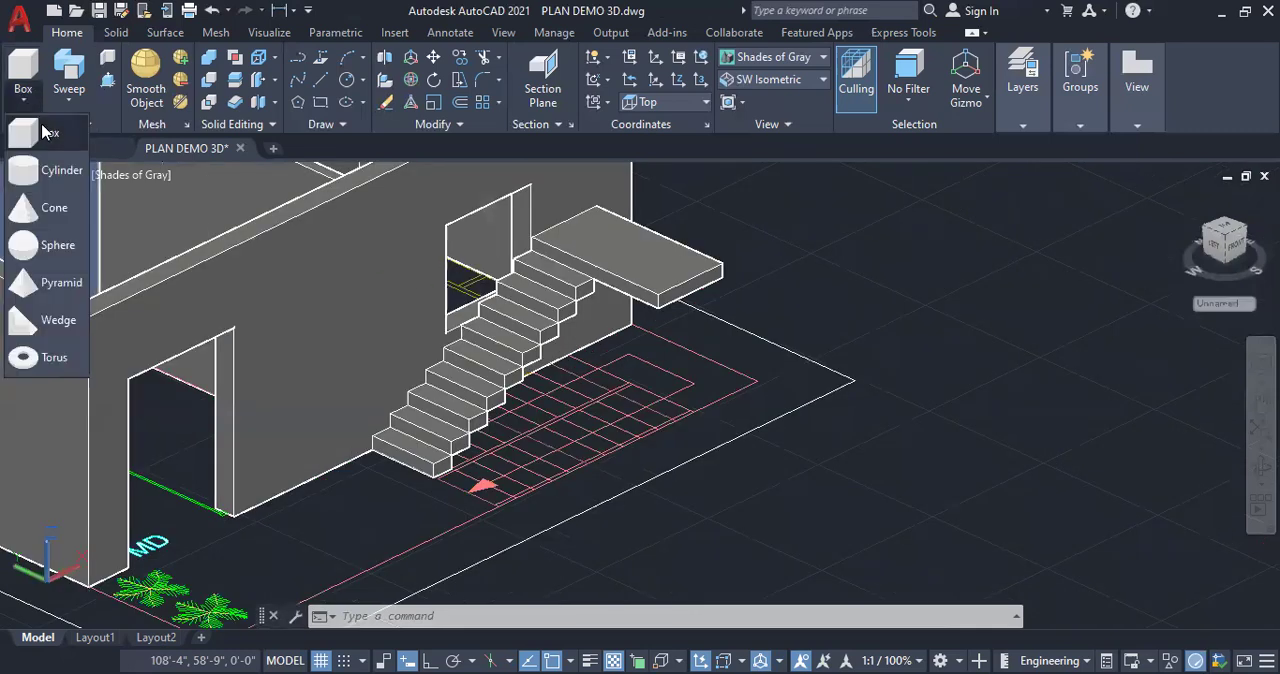
click(45, 132)
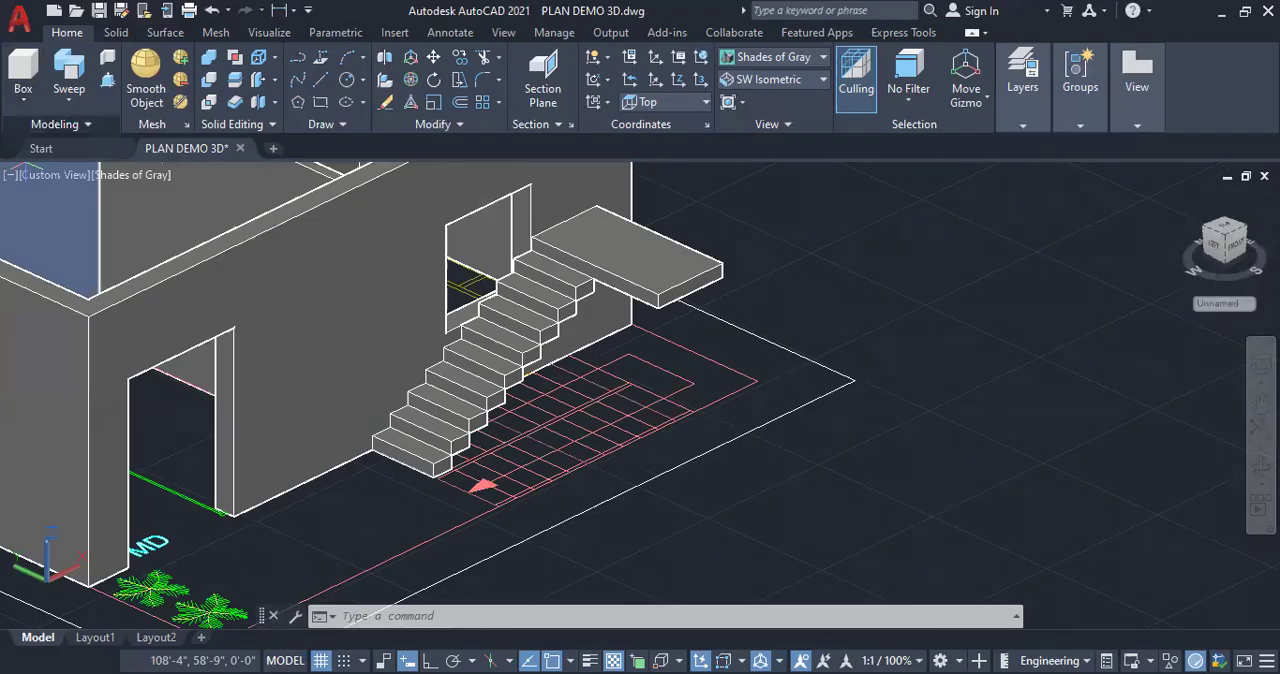
click(588, 374)
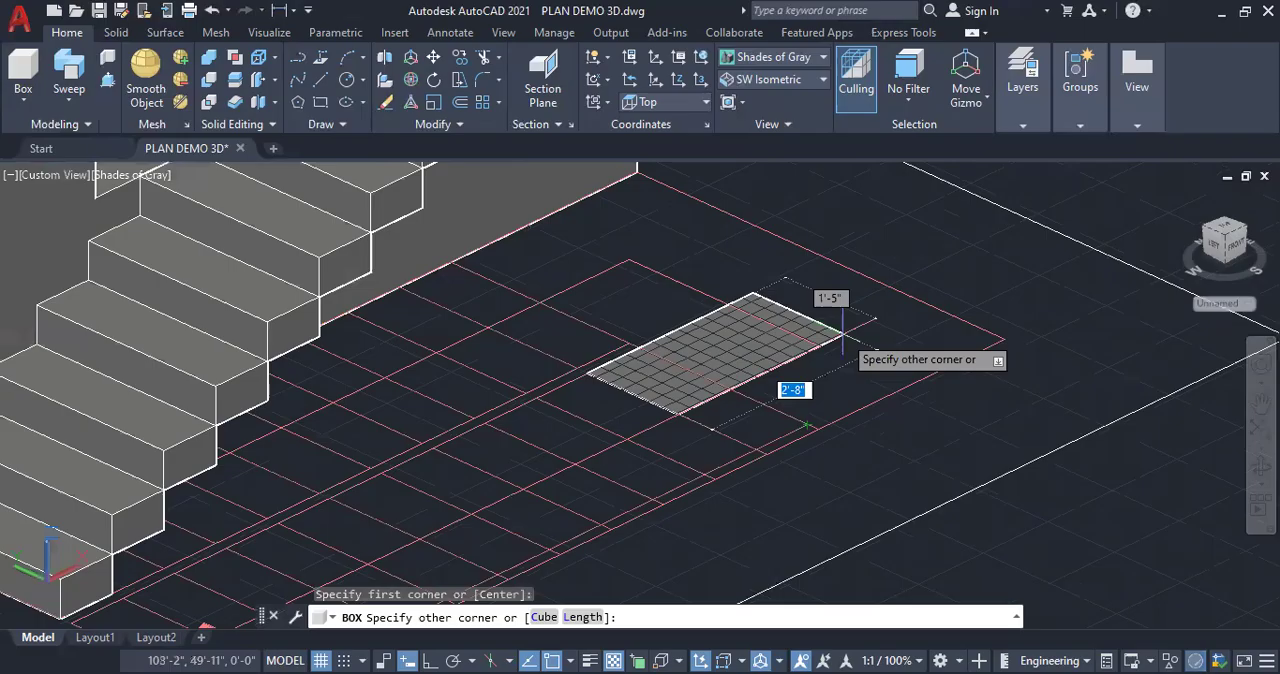
click(819, 430)
text(6")
key(Return)
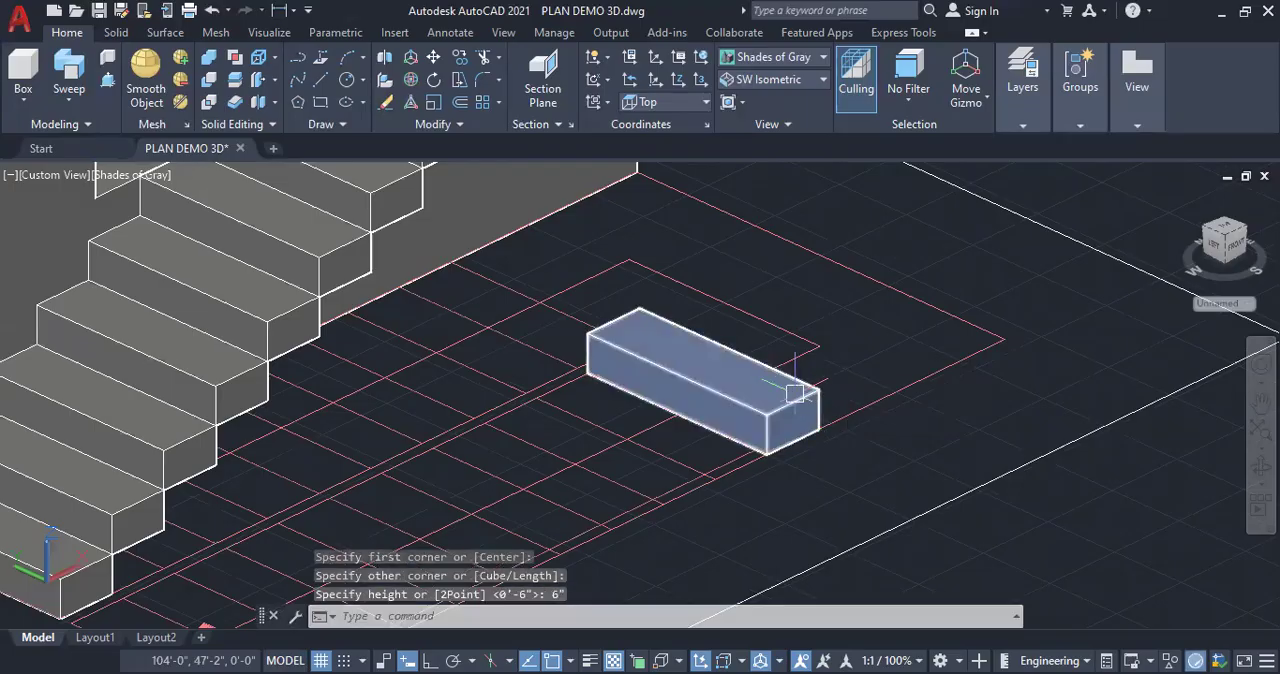
Move the new step box onto the raised landing and copy it repeatedly up the second flight, one tread further and one riser higher each time
click(812, 386)
right_click(834, 352)
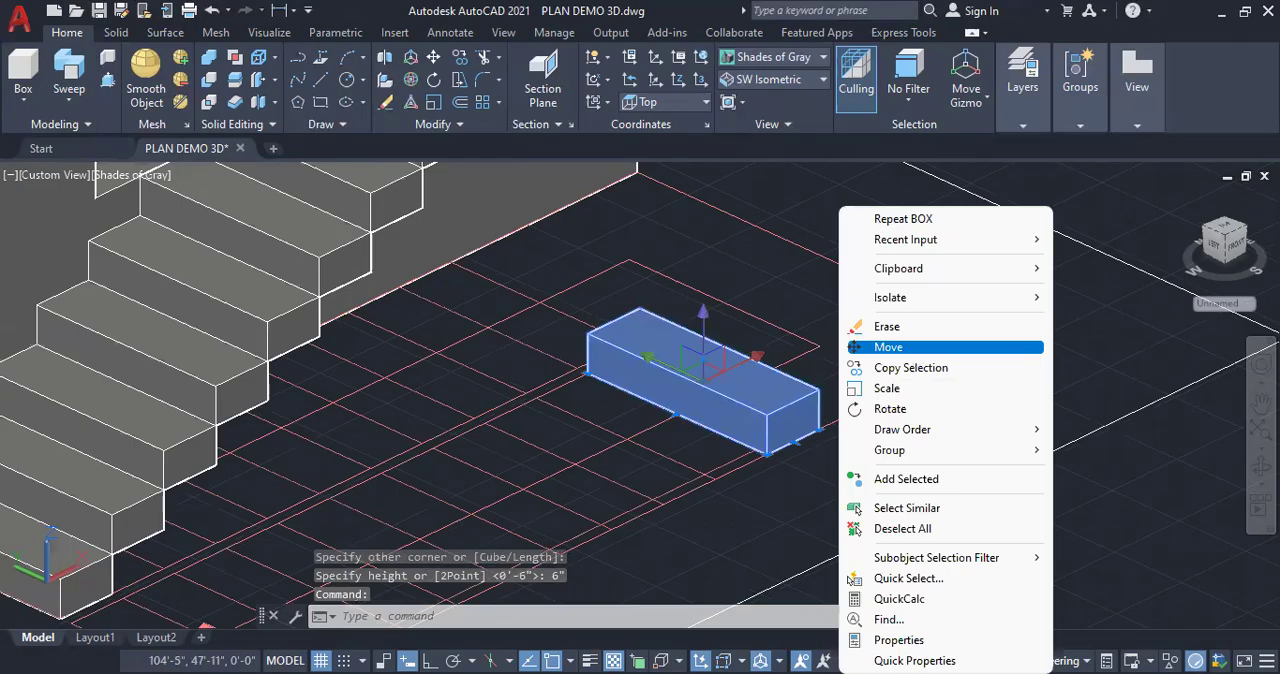
click(888, 347)
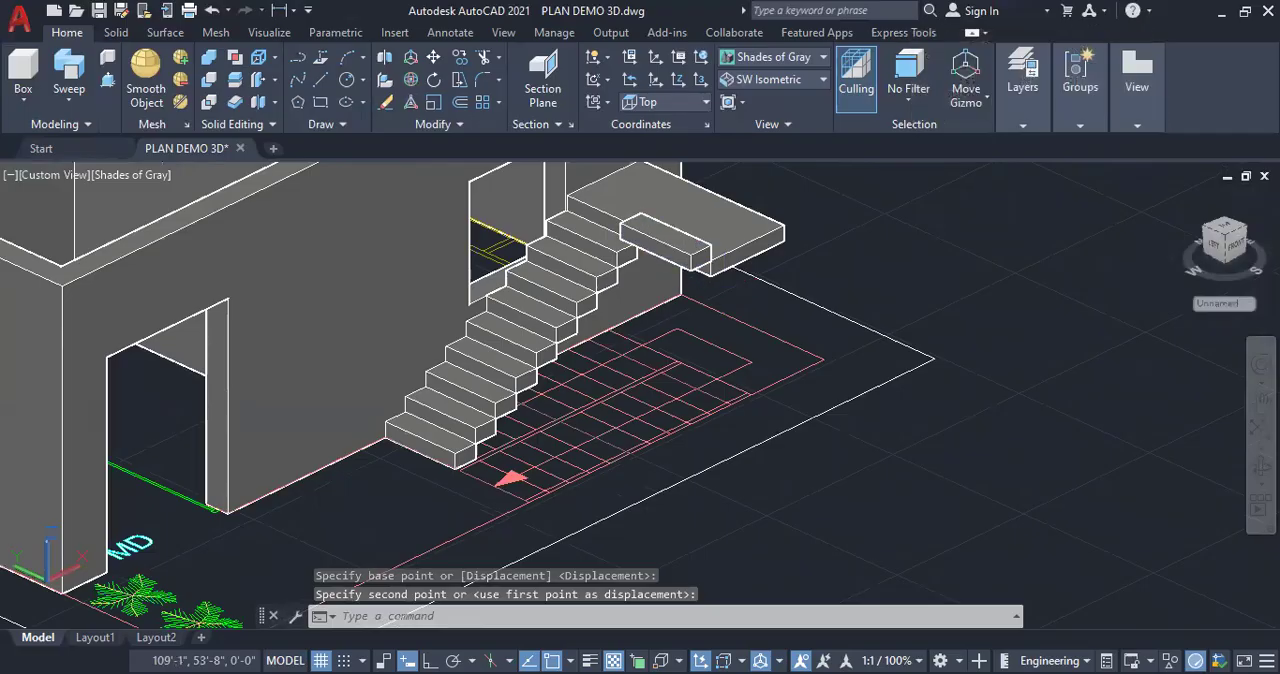
click(683, 243)
right_click(864, 280)
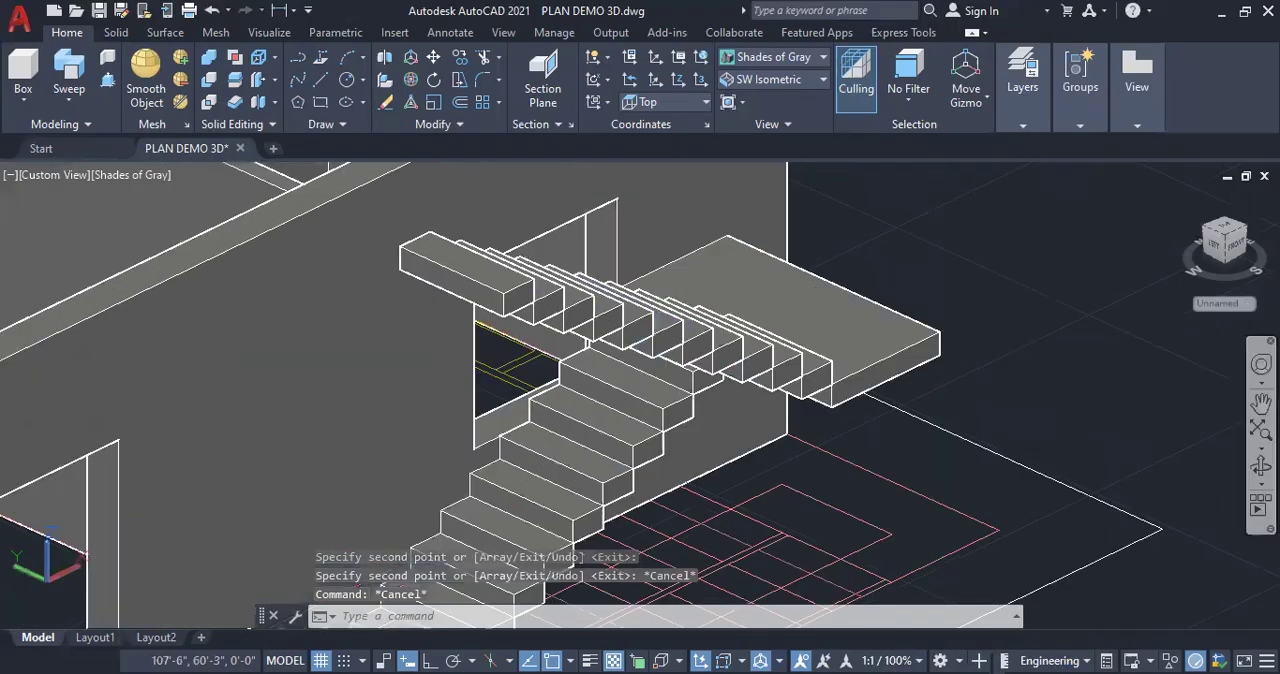
Delete the topmost step of the second flight, which rises above the top of the house wall
click(1261, 465)
drag(850, 430, 862, 484)
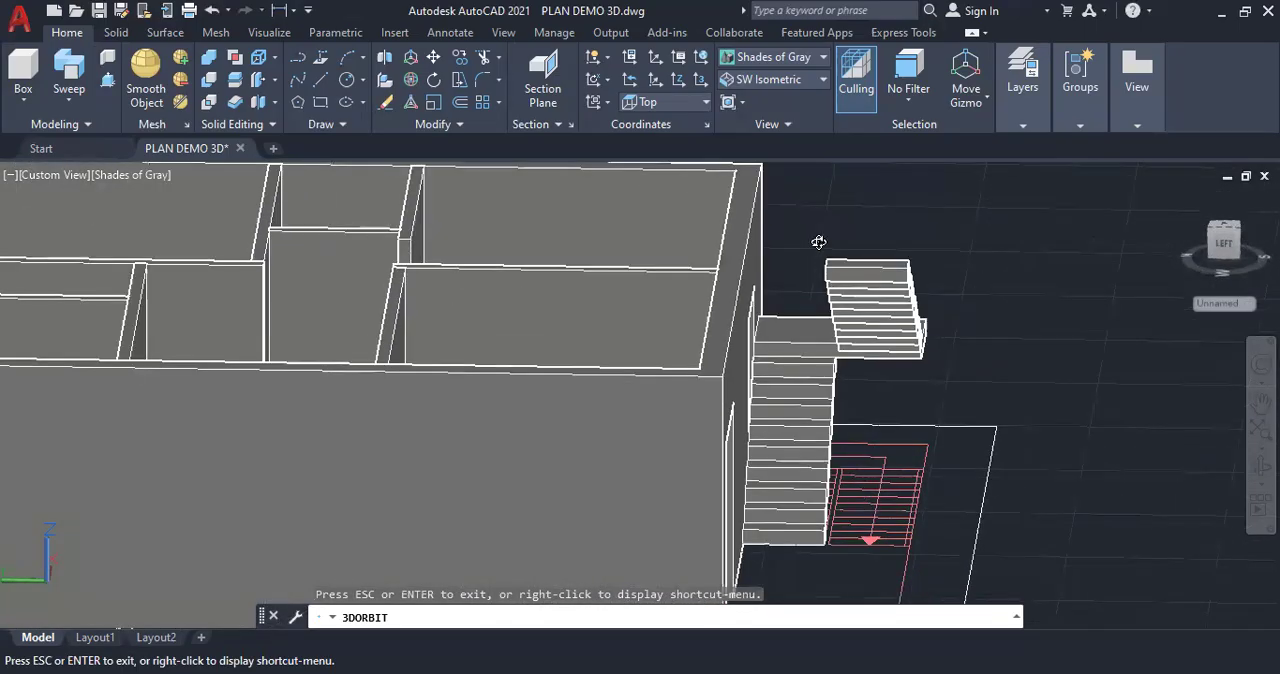
drag(876, 421, 862, 446)
scroll(814, 197, up, 2)
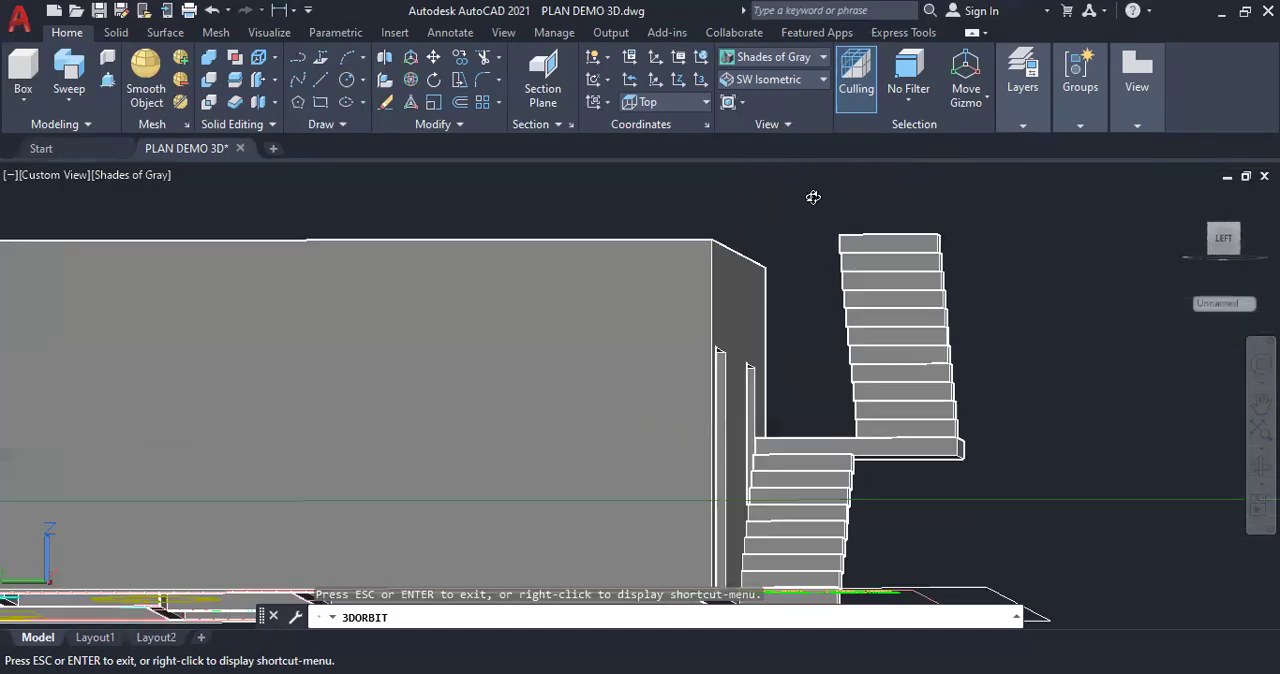
scroll(813, 195, up, 2)
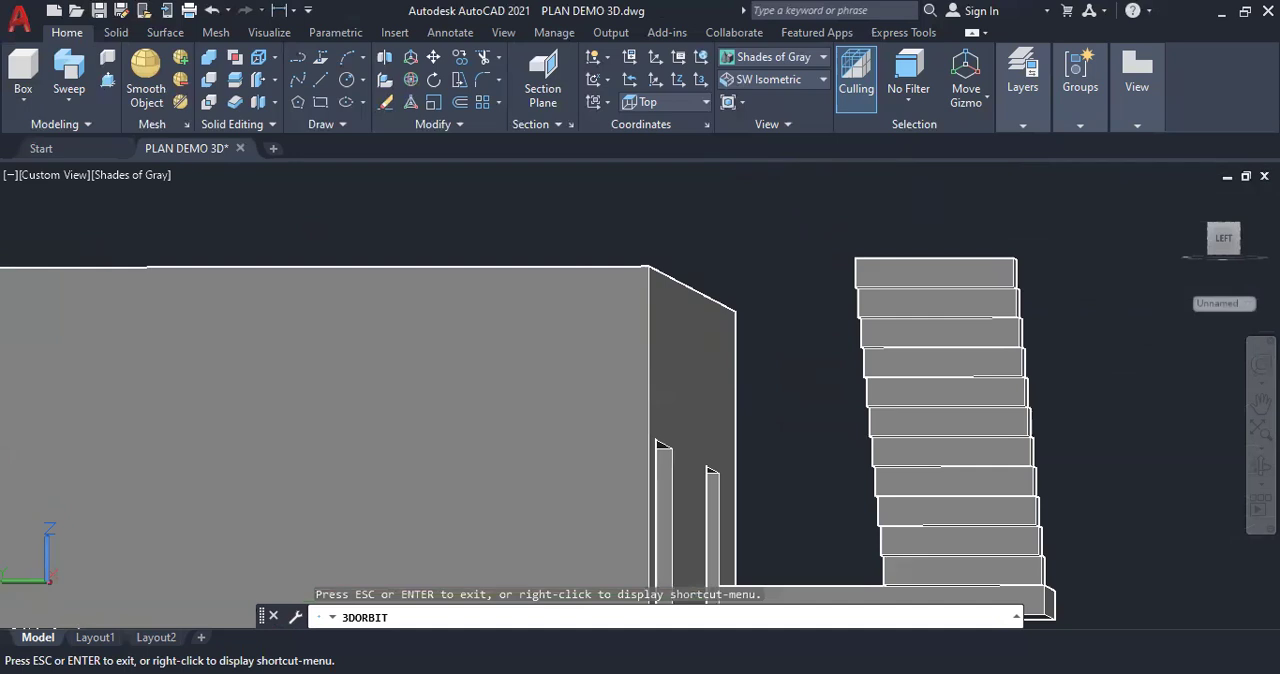
click(1224, 241)
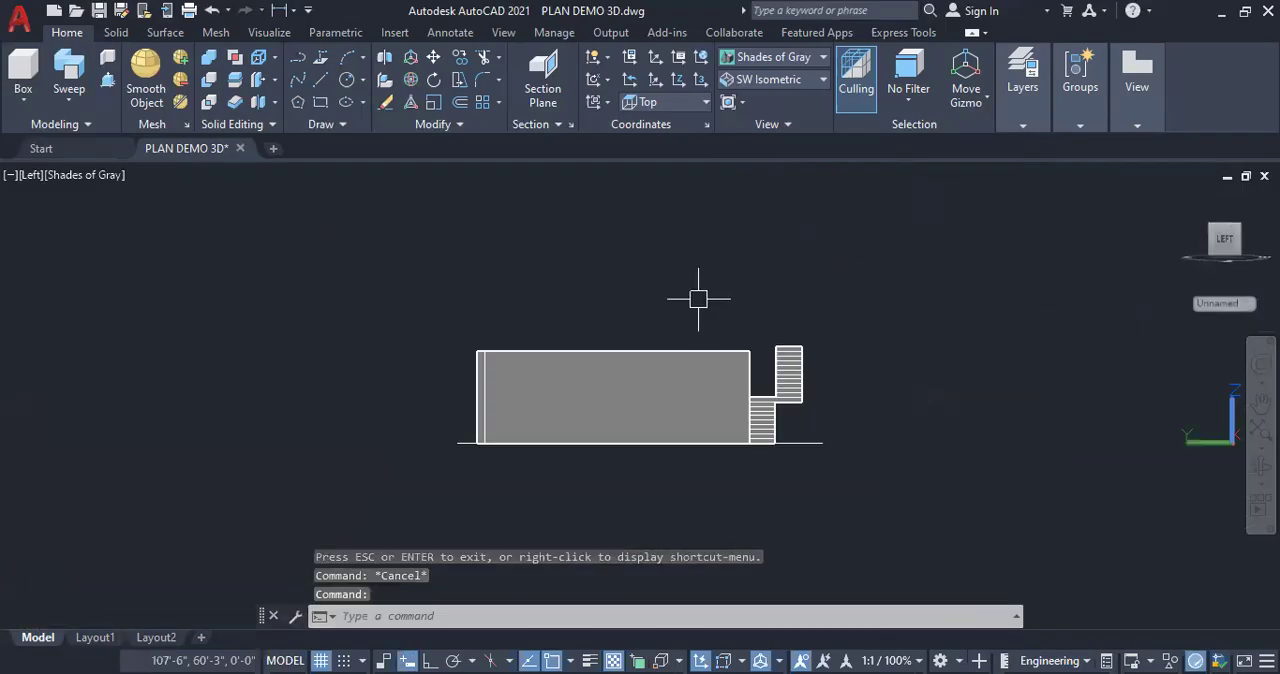
scroll(758, 335, up, 5)
scroll(873, 340, up, 2)
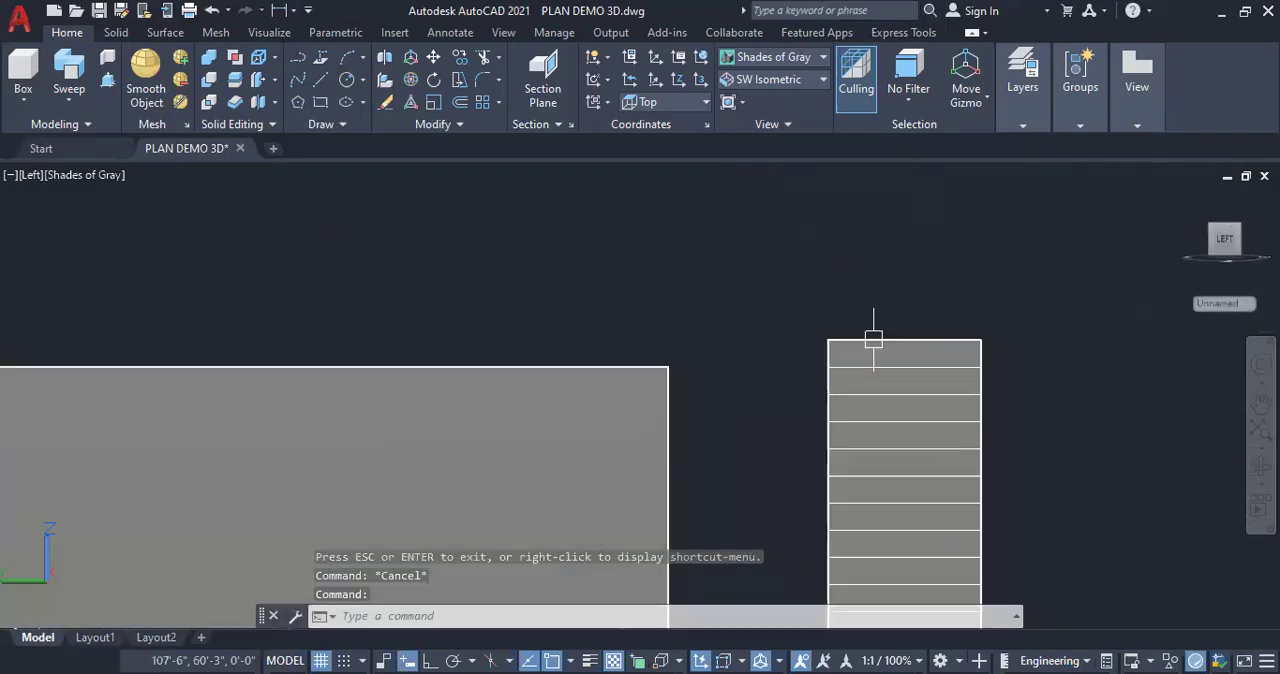
click(890, 352)
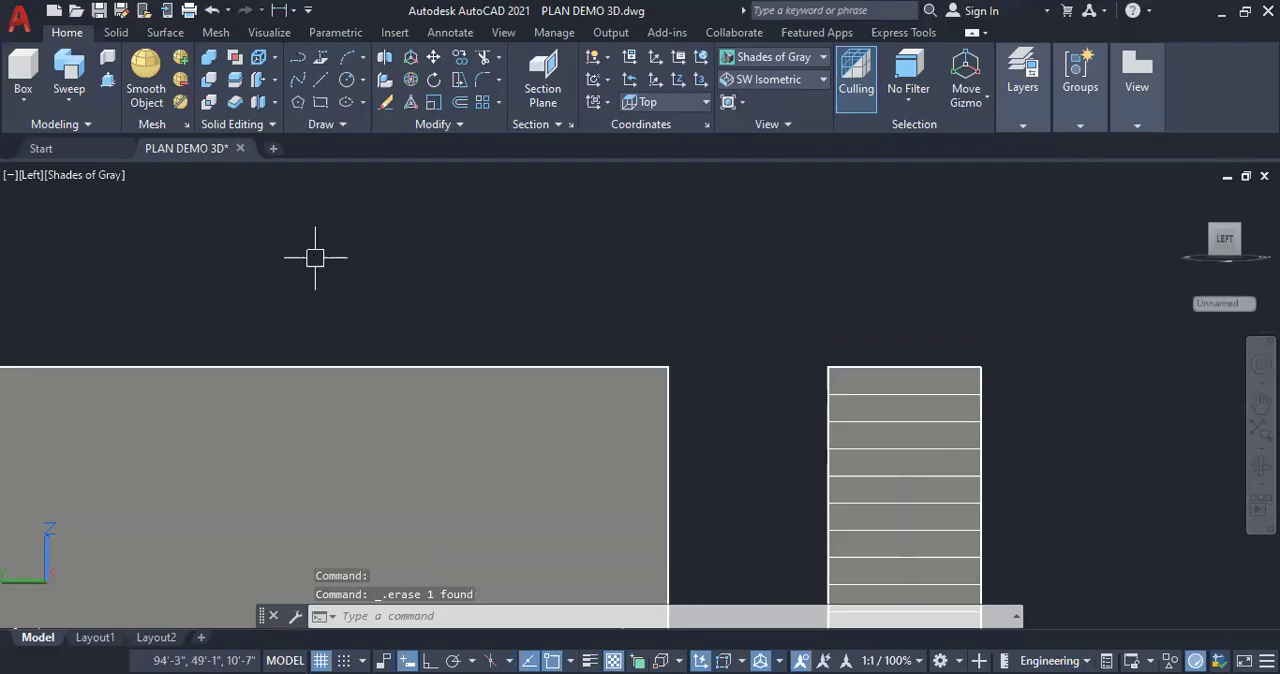
Draw a horizontal reference line with Ortho on from the wall's upper corner across to the top step of the second flight
text(l)
key(Return)
click(668, 367)
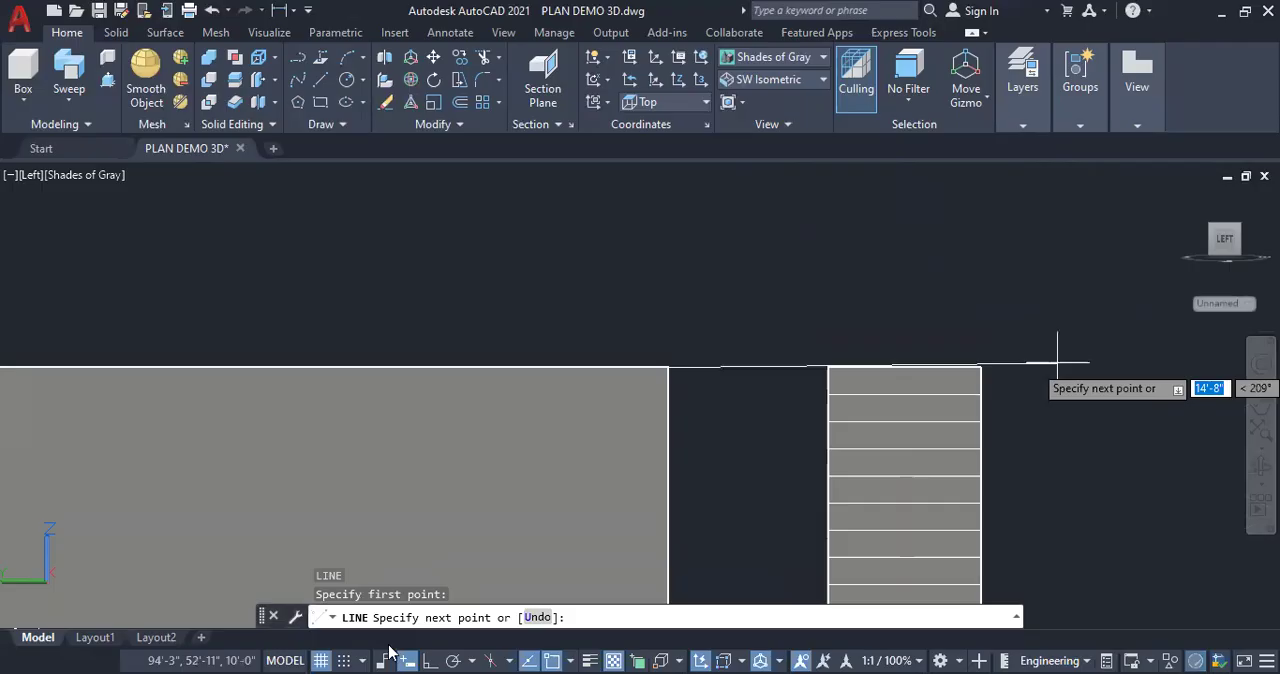
click(430, 660)
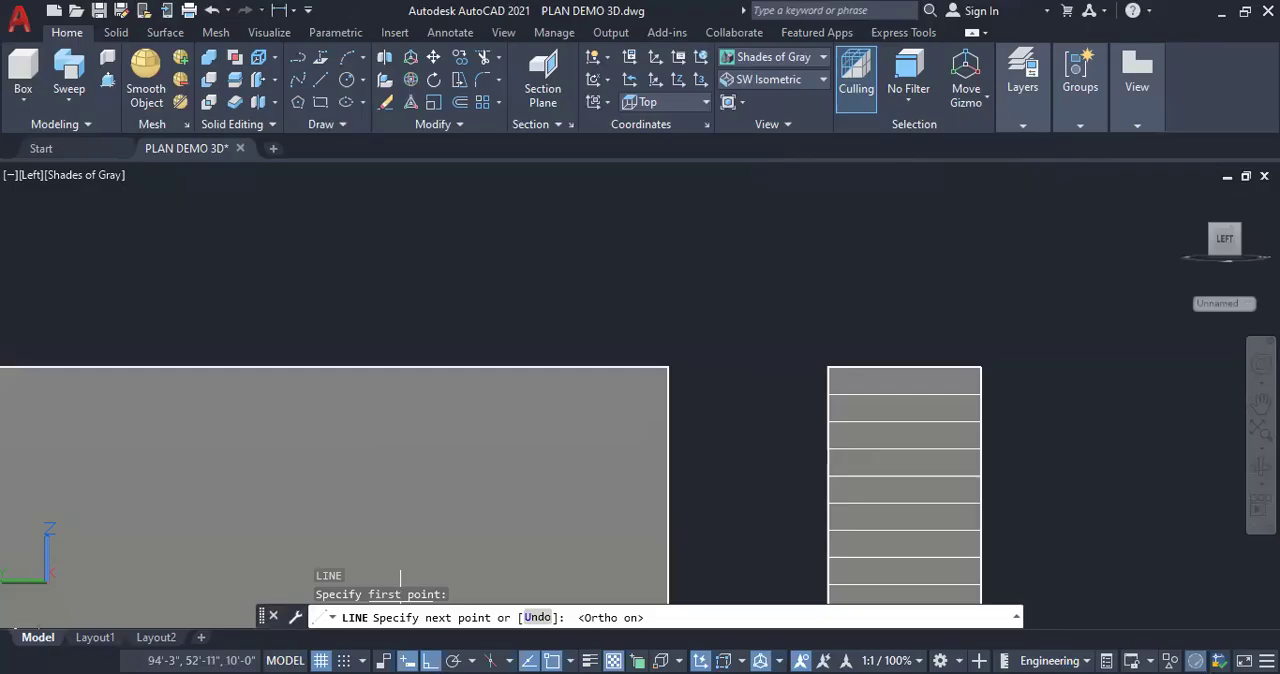
click(891, 362)
key(Escape)
key(Escape)
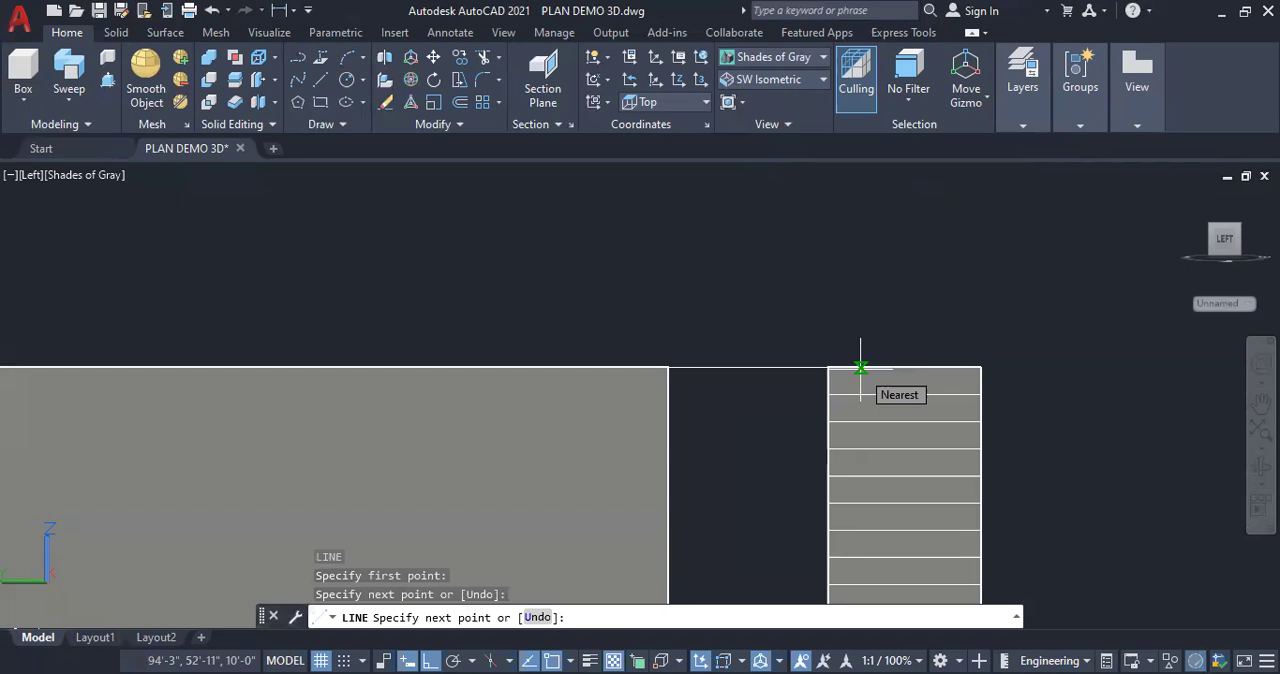
key(Escape)
Delete the horizontal reference line between the wall's upper corner and the second flight
scroll(820, 366, up, 3)
click(791, 366)
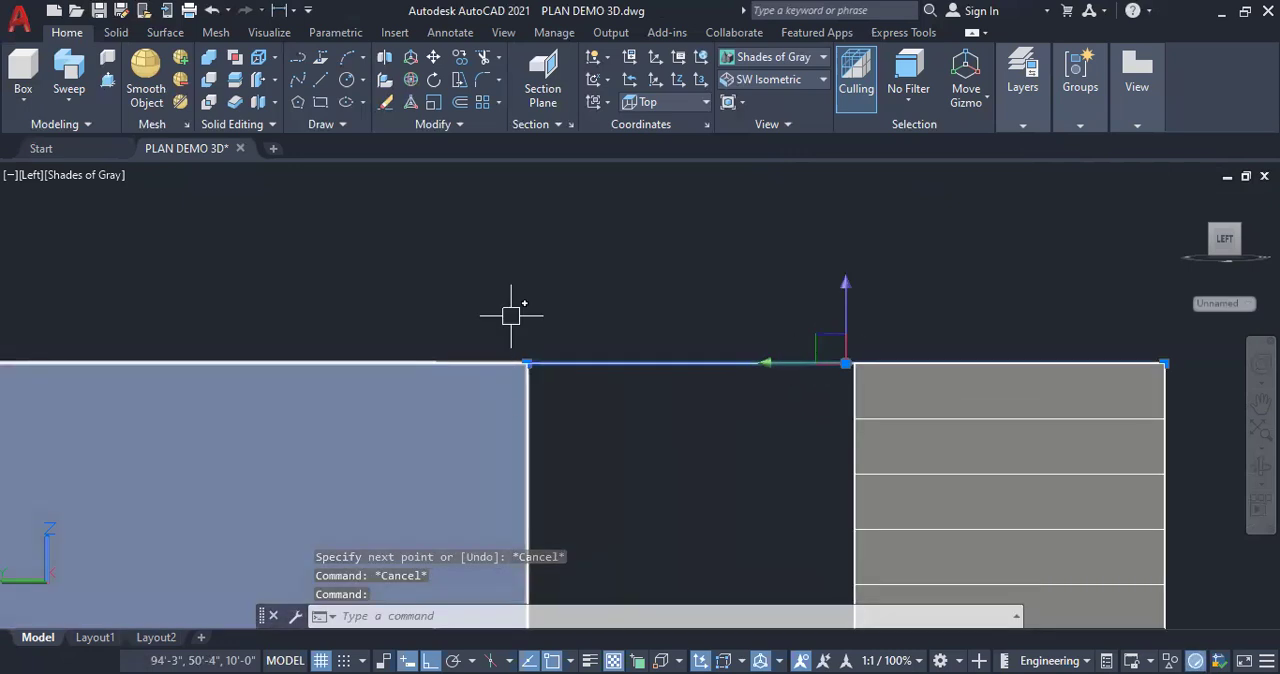
key(Delete)
scroll(615, 340, down, 8)
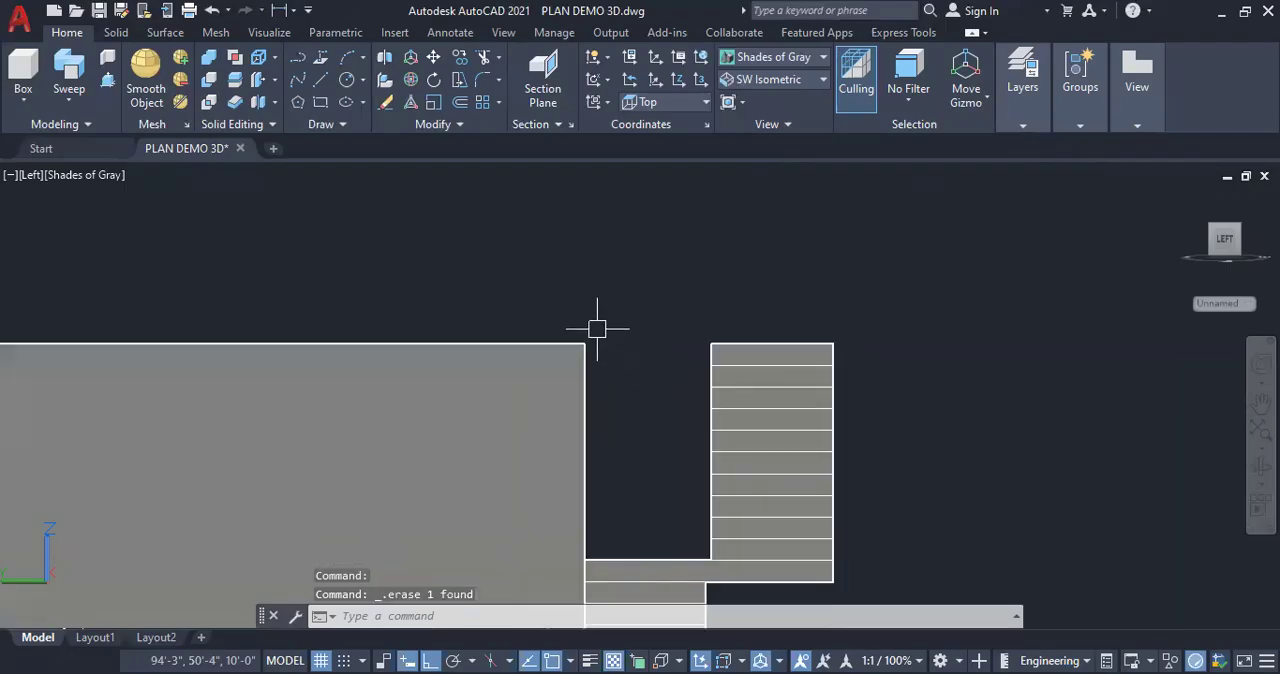
Draw a 6" thick base slab box over the plan's pink outline, extending downward beneath the house and the staircase
click(1261, 429)
scroll(586, 329, down, 5)
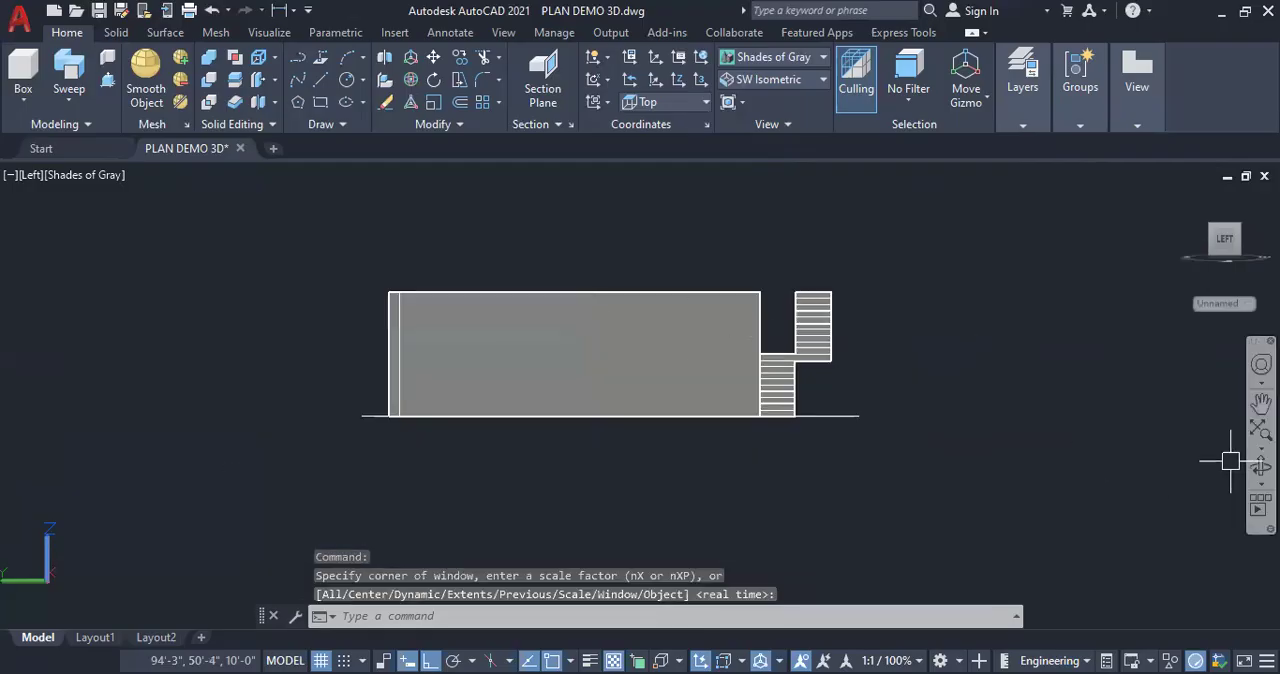
click(1261, 467)
drag(886, 369, 925, 416)
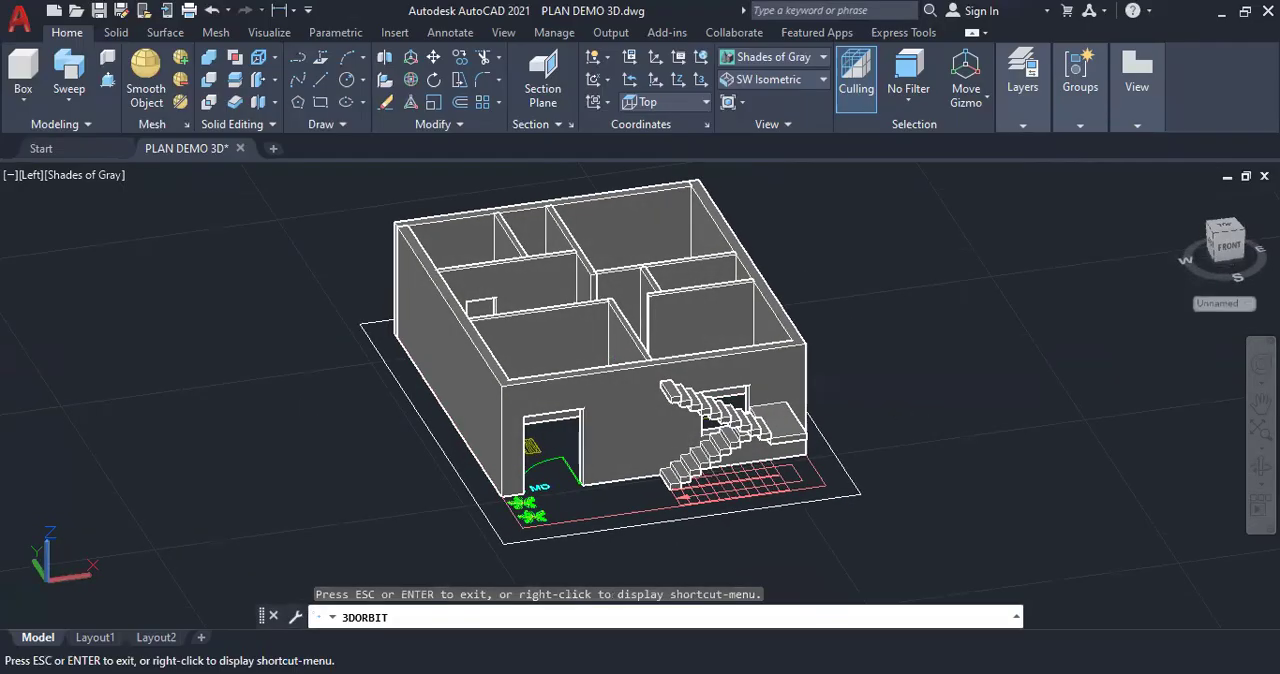
key(Escape)
key(Escape)
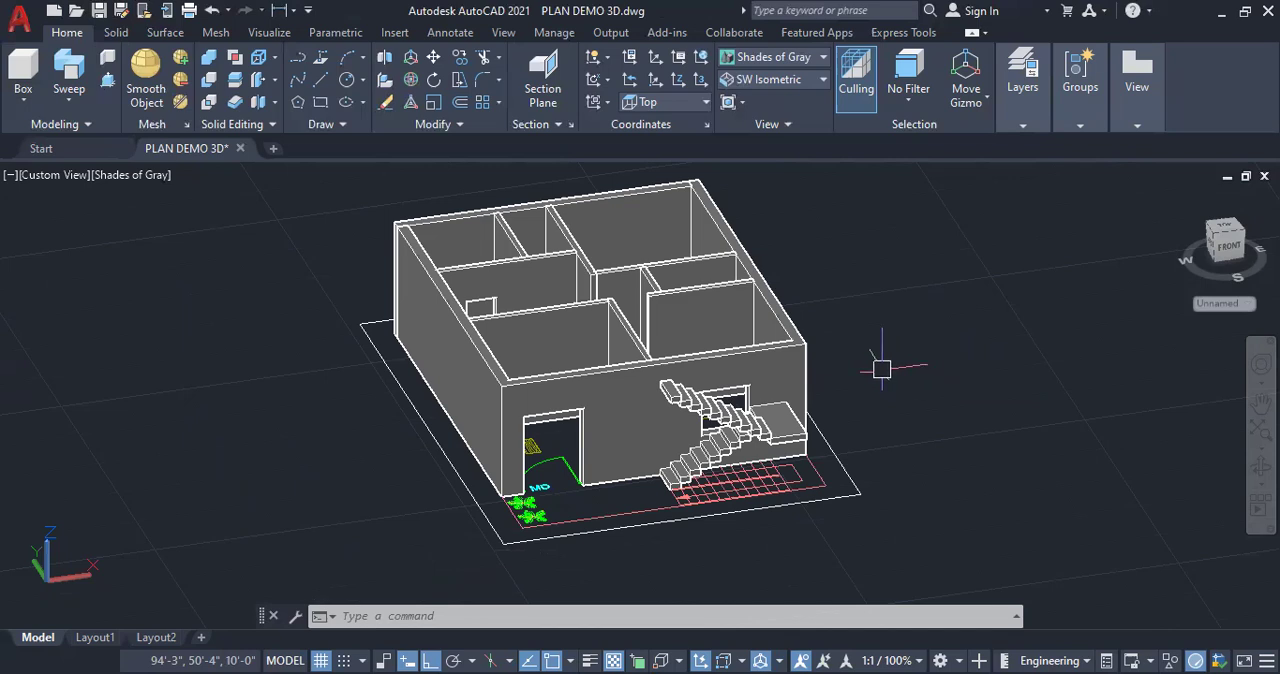
scroll(760, 528, up, 1)
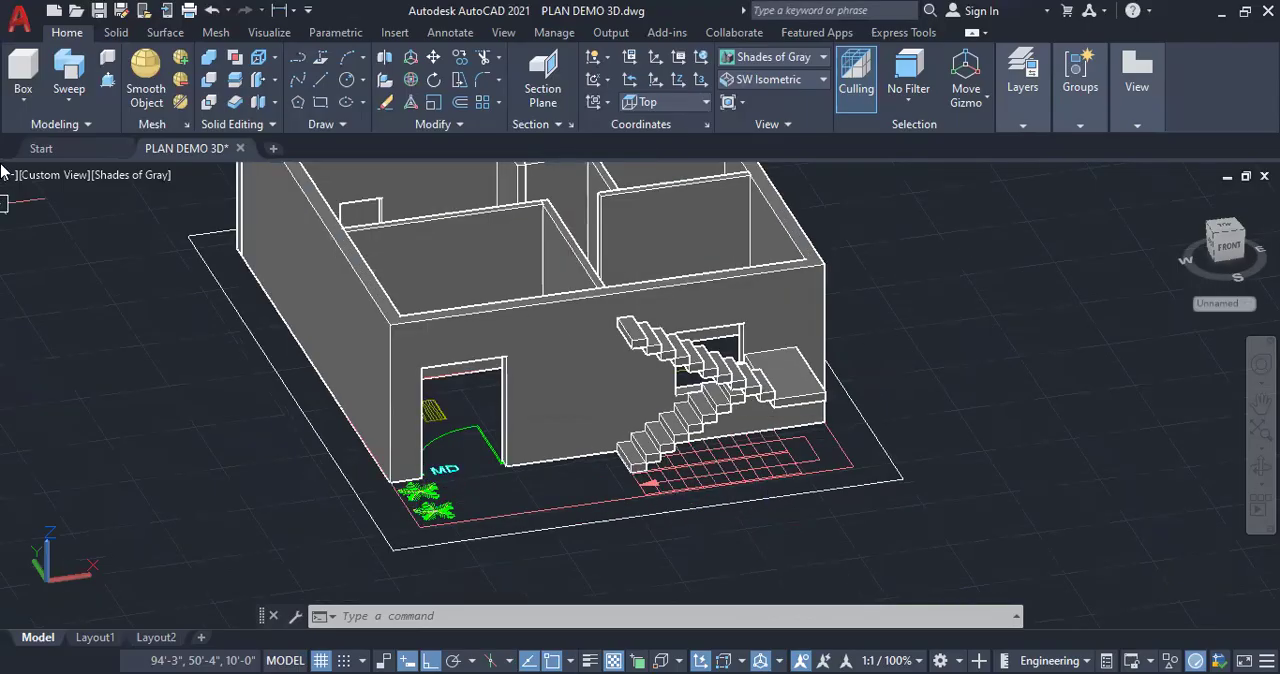
click(22, 100)
click(25, 129)
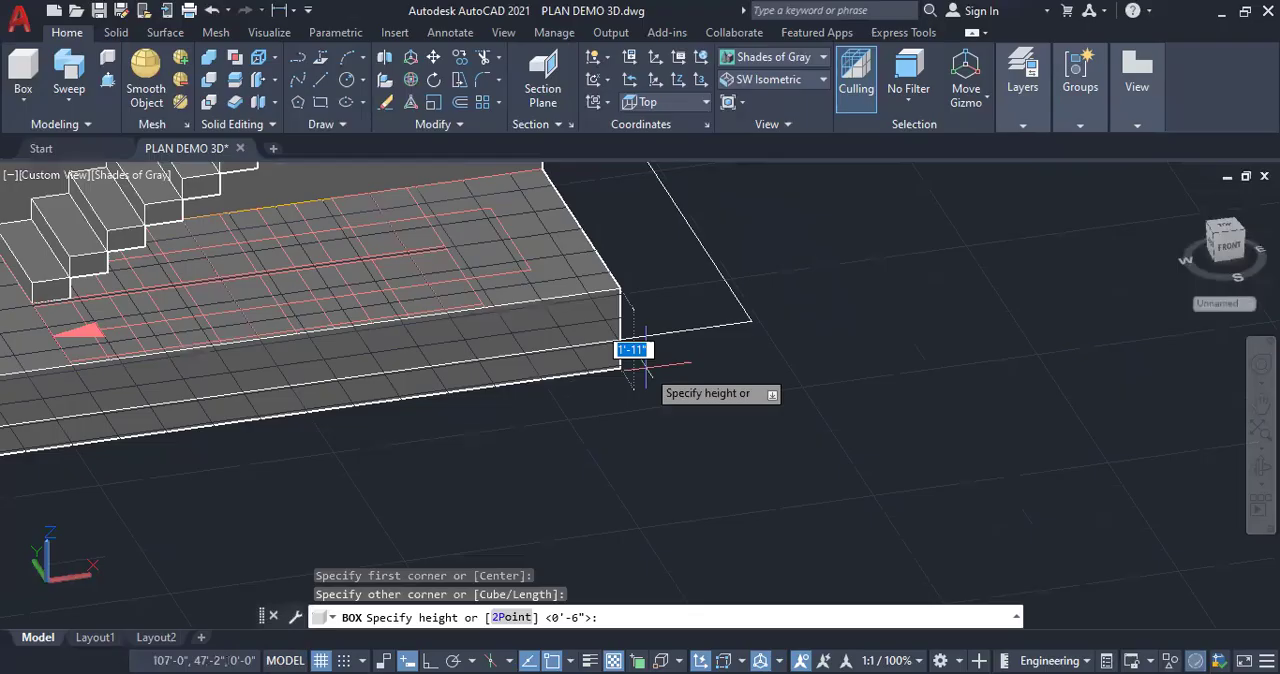
text(6)
key(Return)
scroll(940, 362, down, 5)
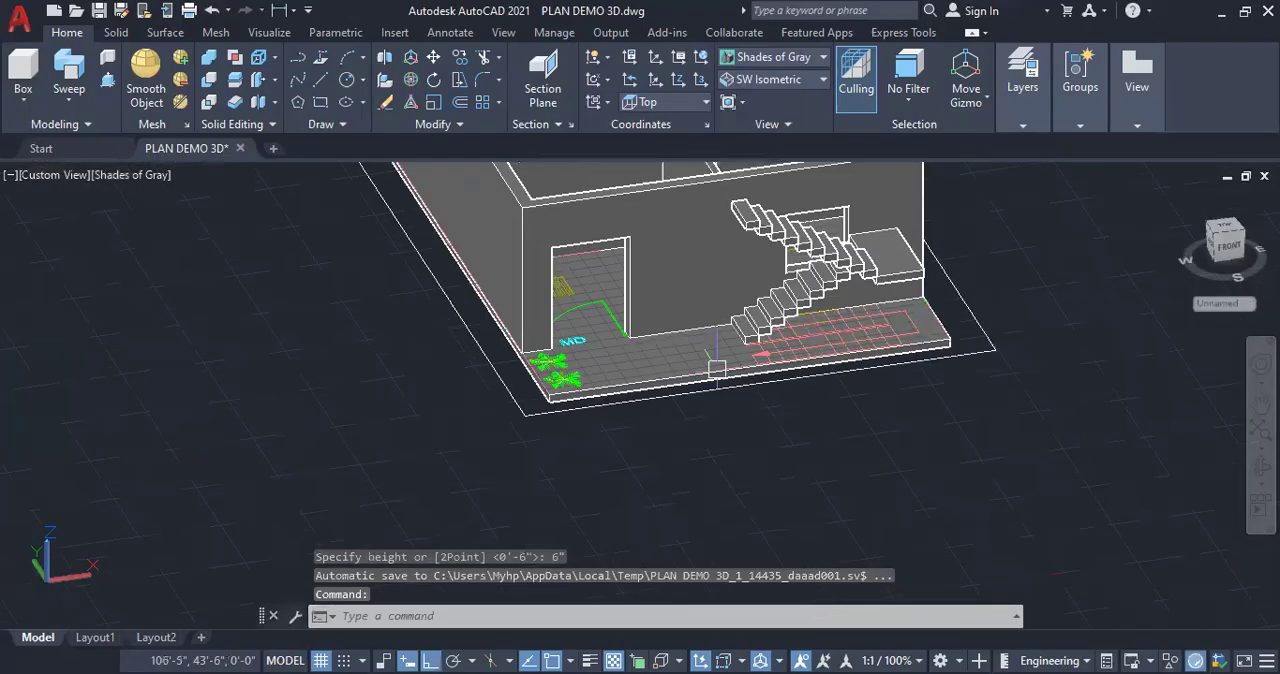
scroll(580, 395, up, 3)
scroll(520, 430, up, 4)
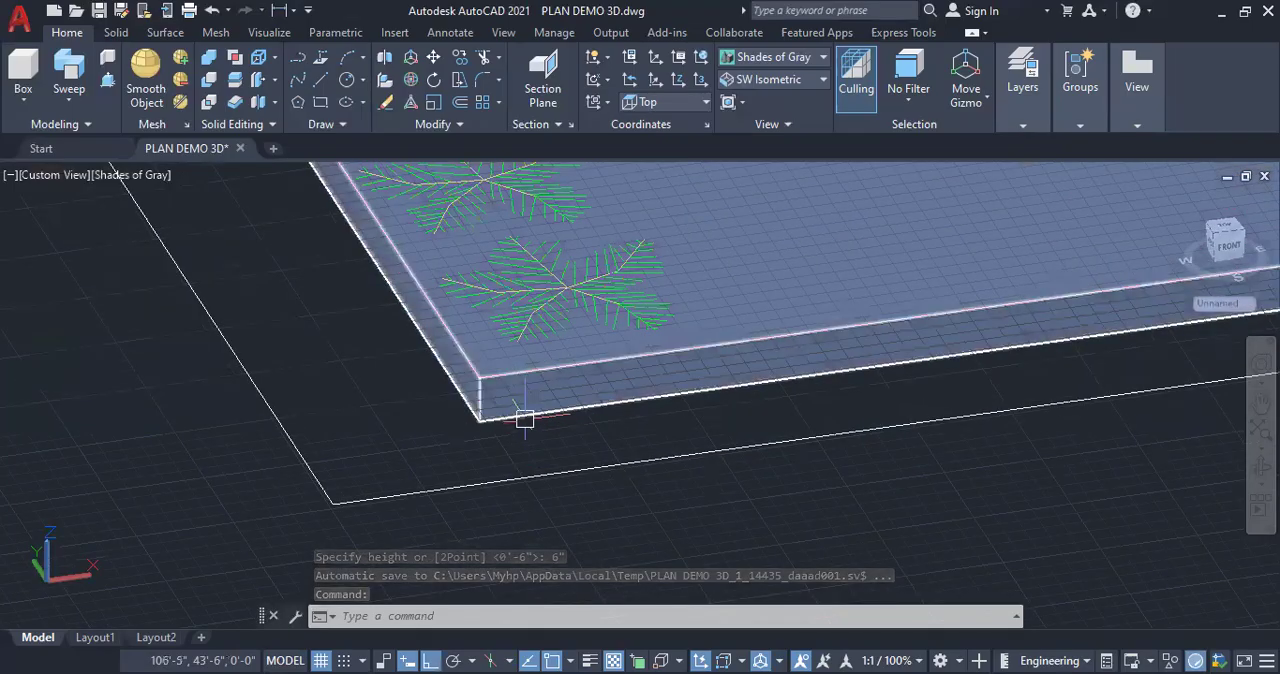
Copy the base slab up onto the top of the house walls as a roof slab
click(525, 418)
right_click(357, 412)
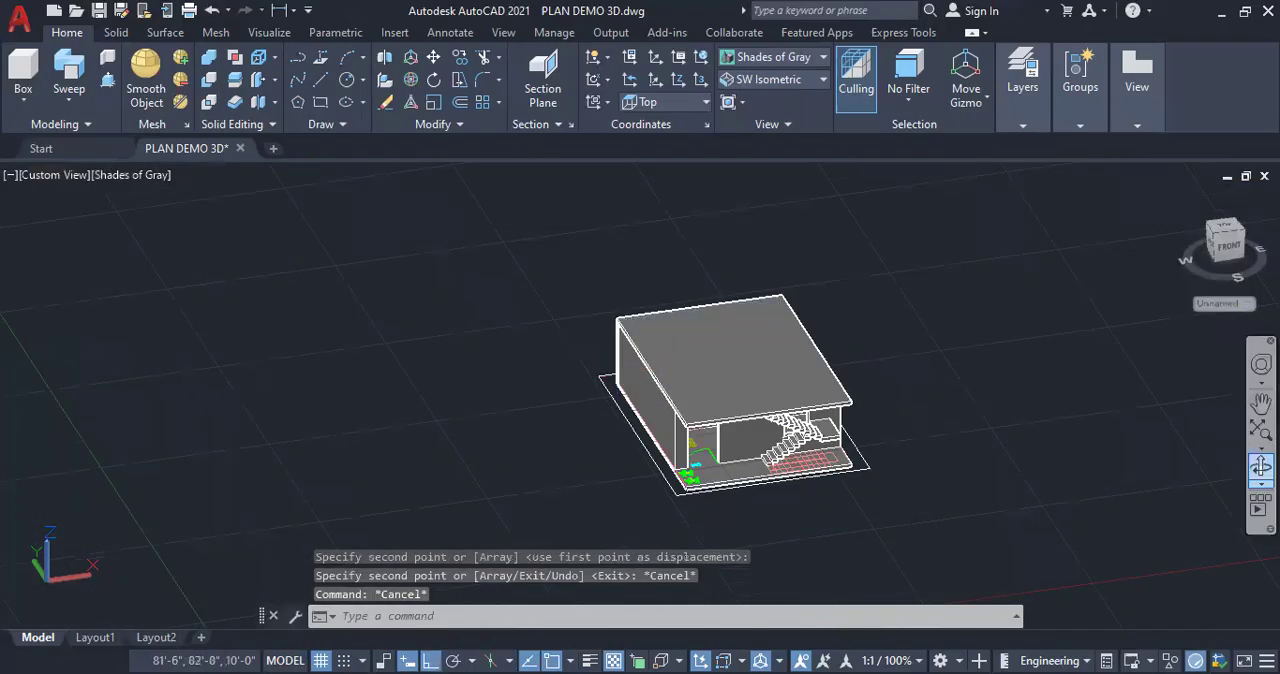
Examine from below and above how the second flight's top step meets the roof slab's edge
click(1261, 467)
drag(881, 459, 742, 316)
scroll(693, 422, up, 2)
scroll(741, 285, up, 4)
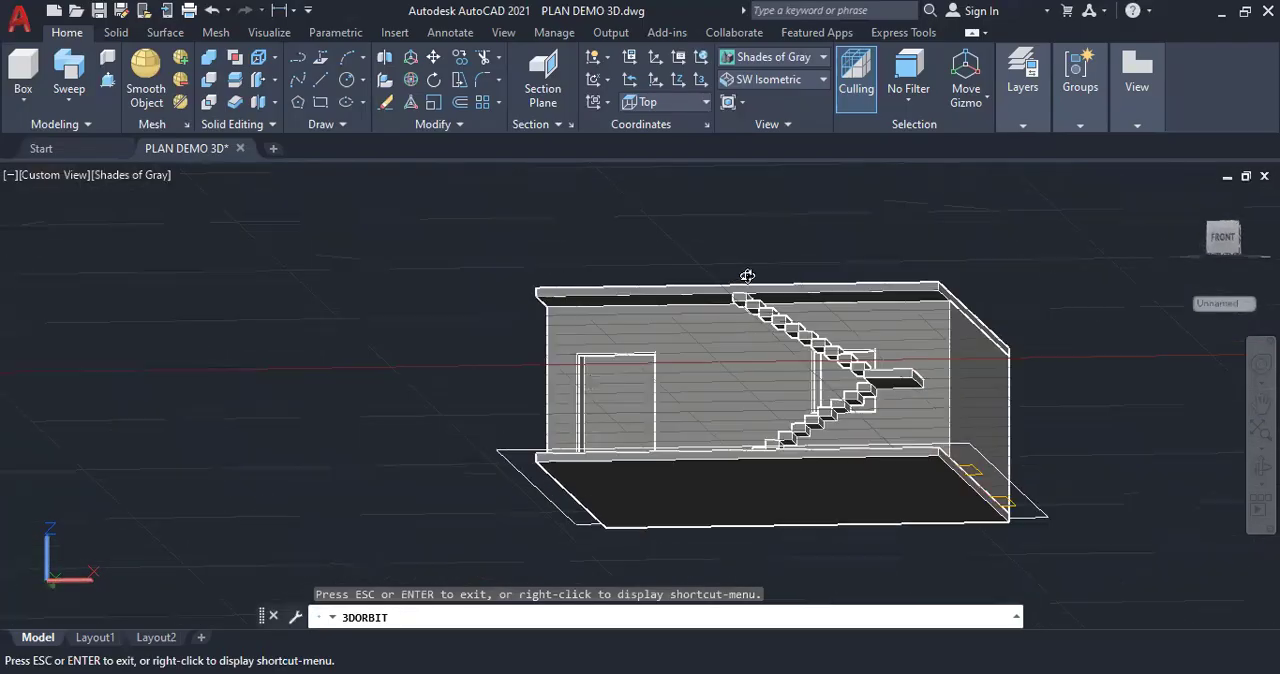
scroll(741, 302, up, 3)
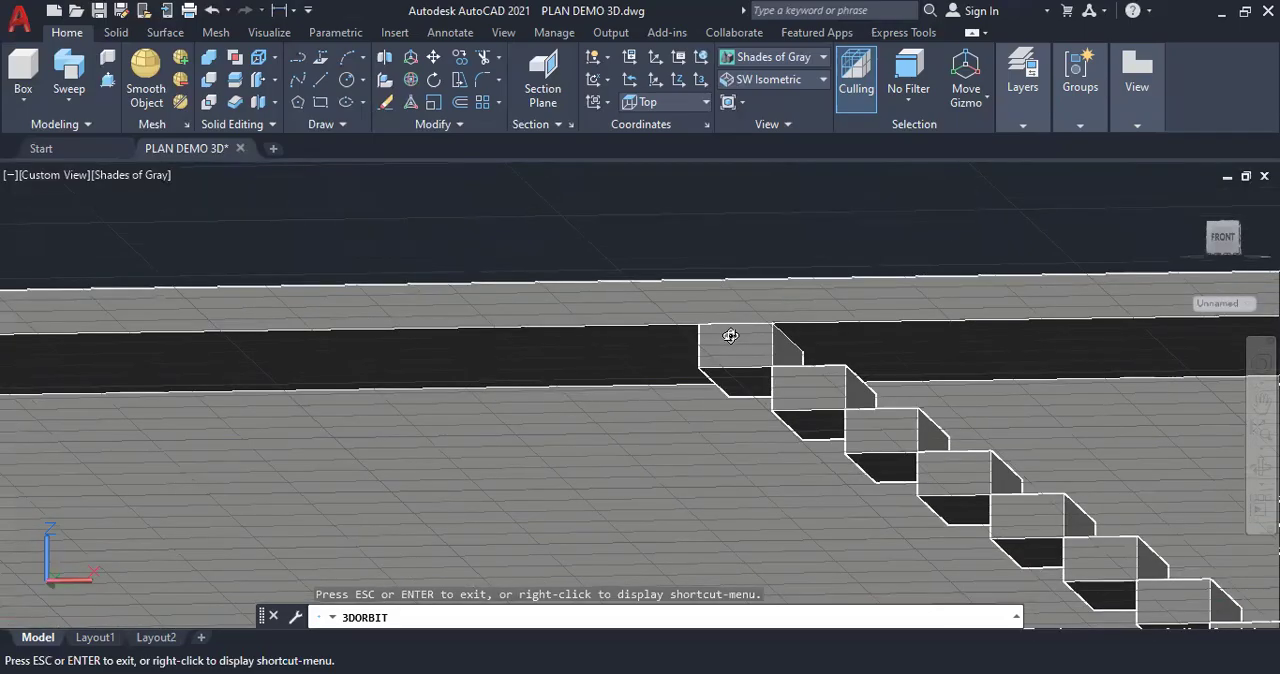
key(Escape)
key(Escape)
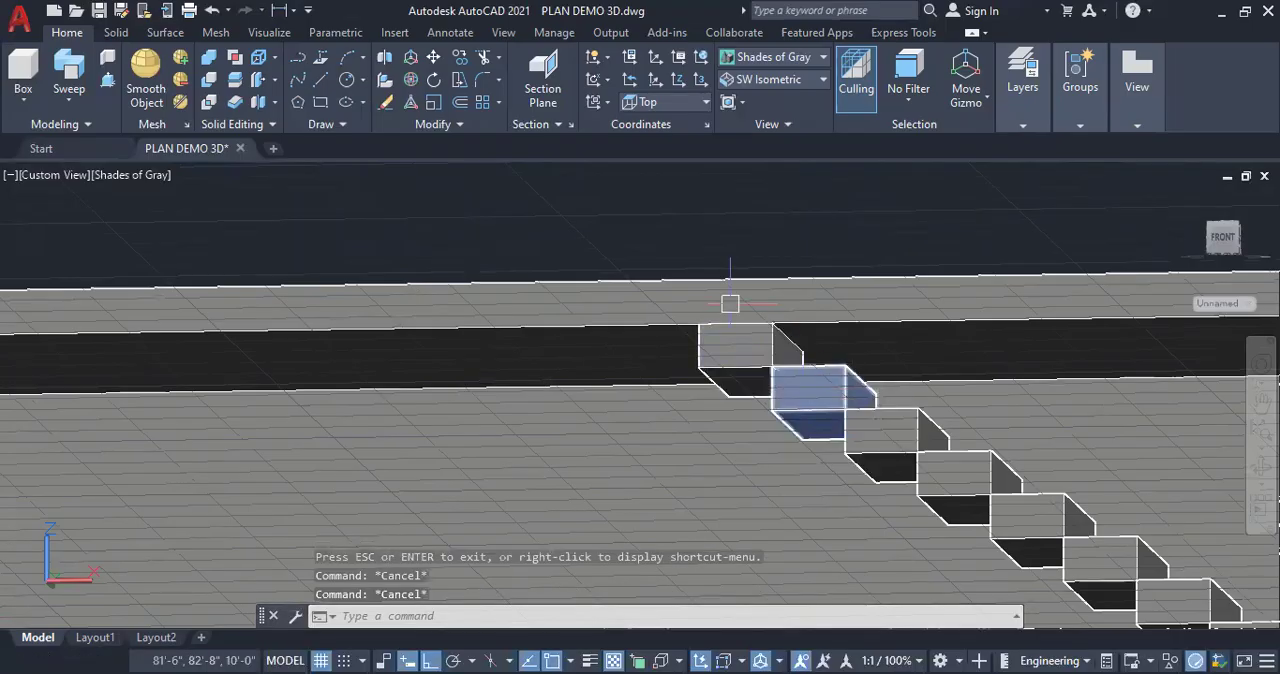
scroll(729, 300, down, 4)
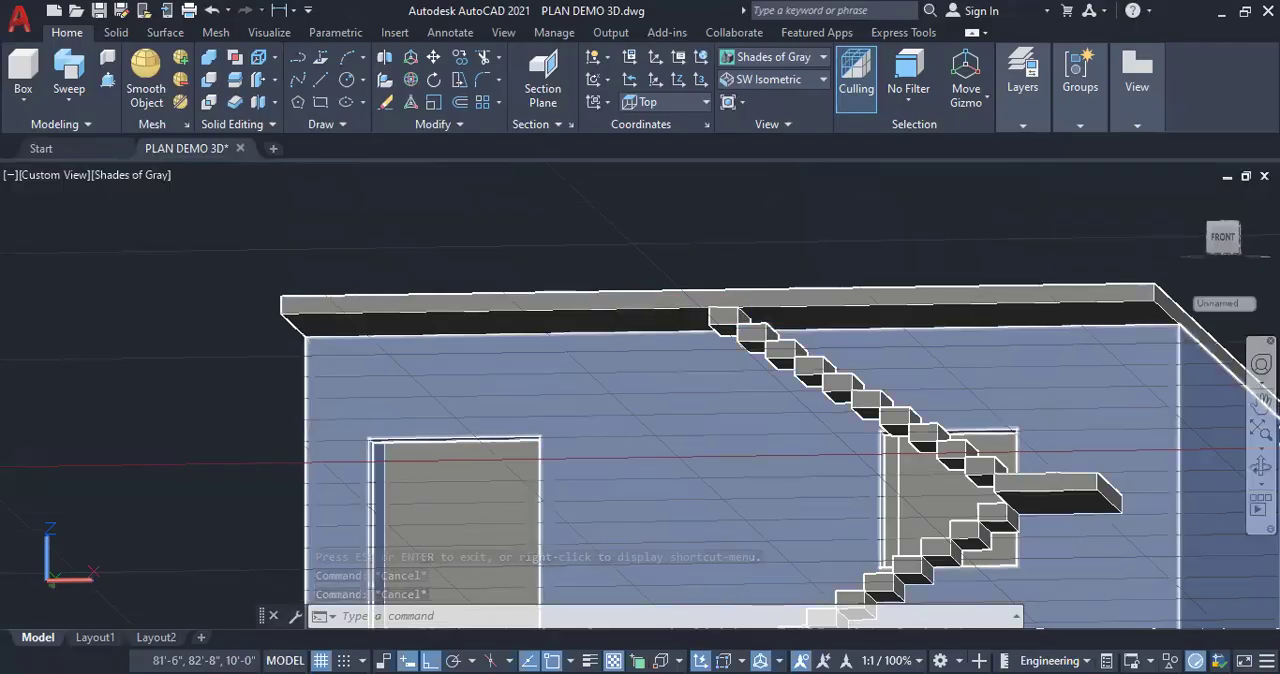
key(Return)
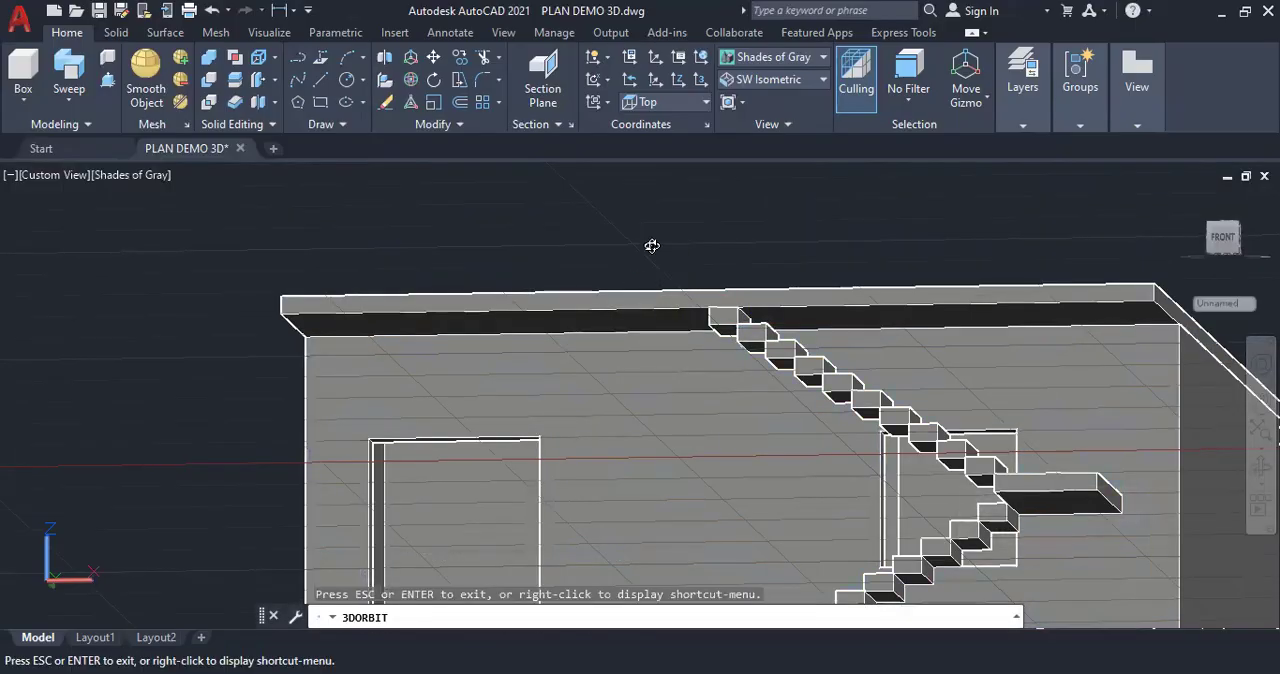
drag(660, 249, 729, 382)
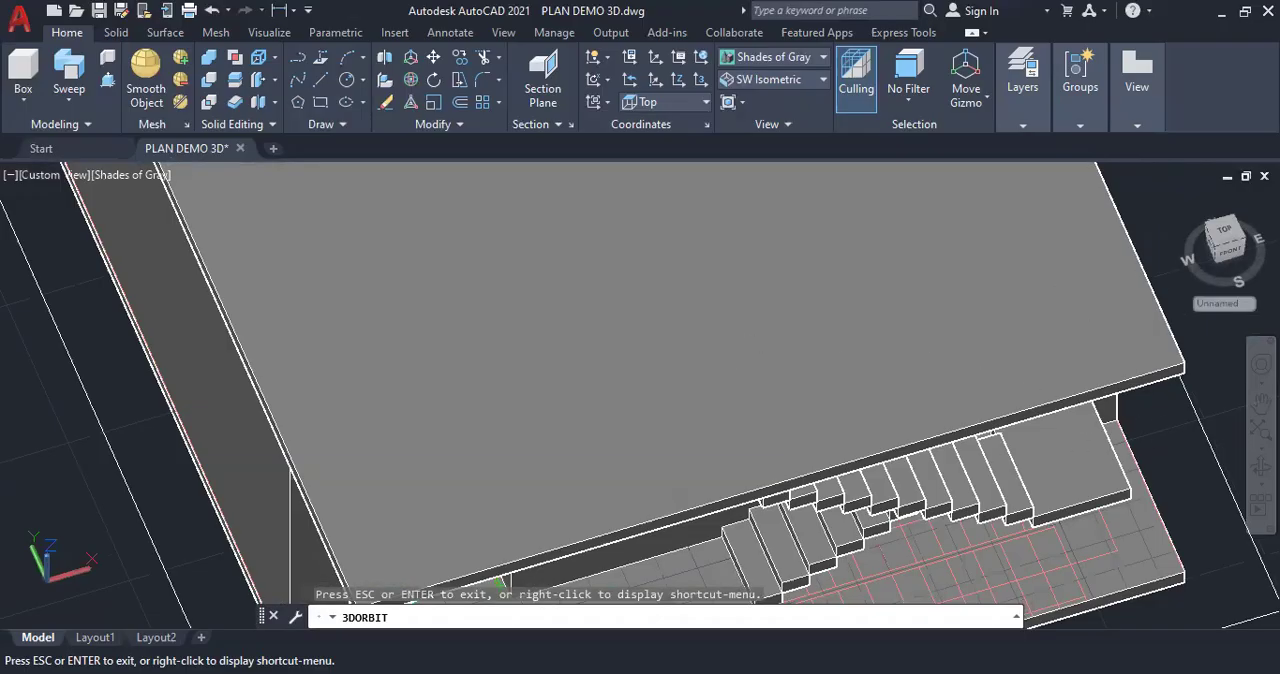
Delete the roof slab on top of the house walls
key(Escape)
key(Escape)
click(1157, 369)
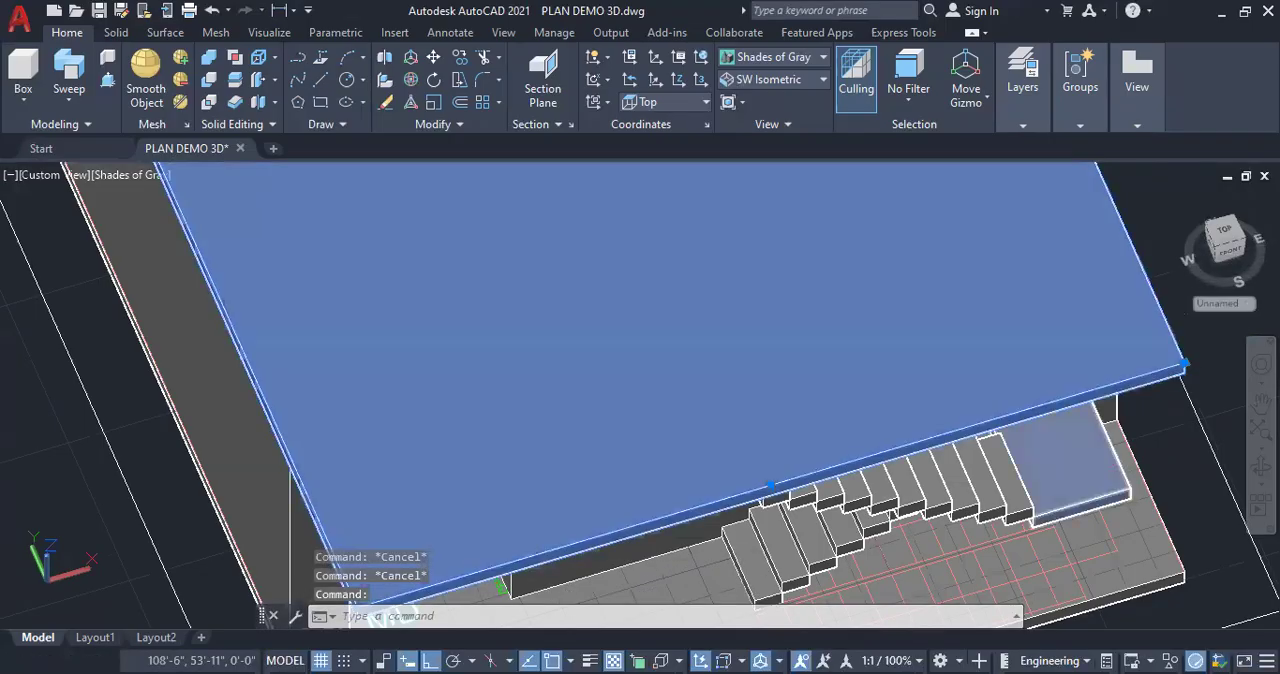
key(Delete)
scroll(1135, 351, down, 3)
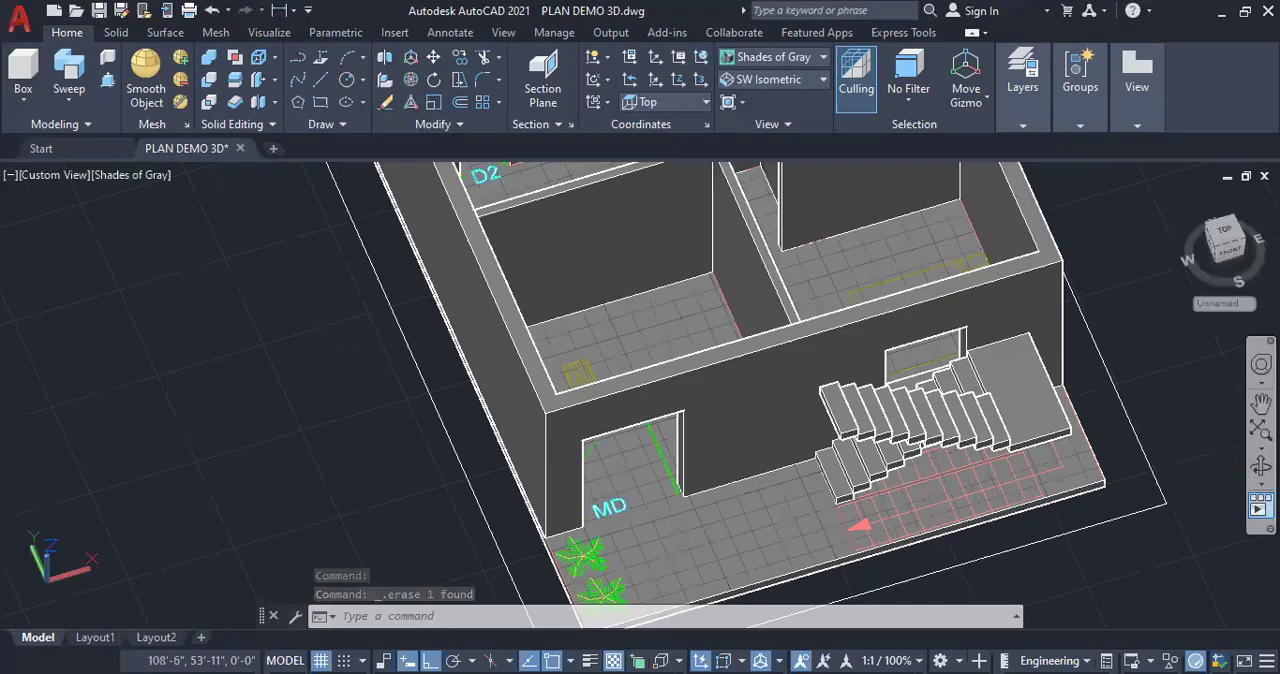
Draw a 2" line inward across the first flight's bottom tread from the midpoint of its outer side edge
click(1261, 466)
drag(1150, 470, 904, 474)
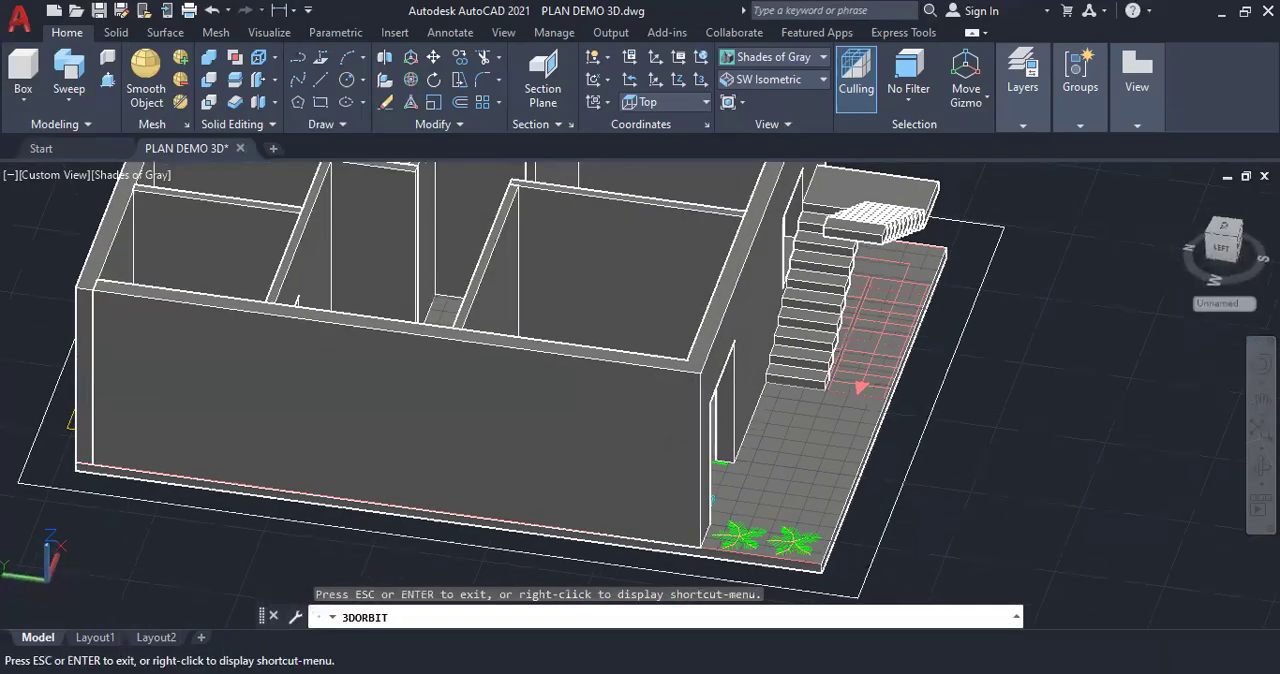
key(Escape)
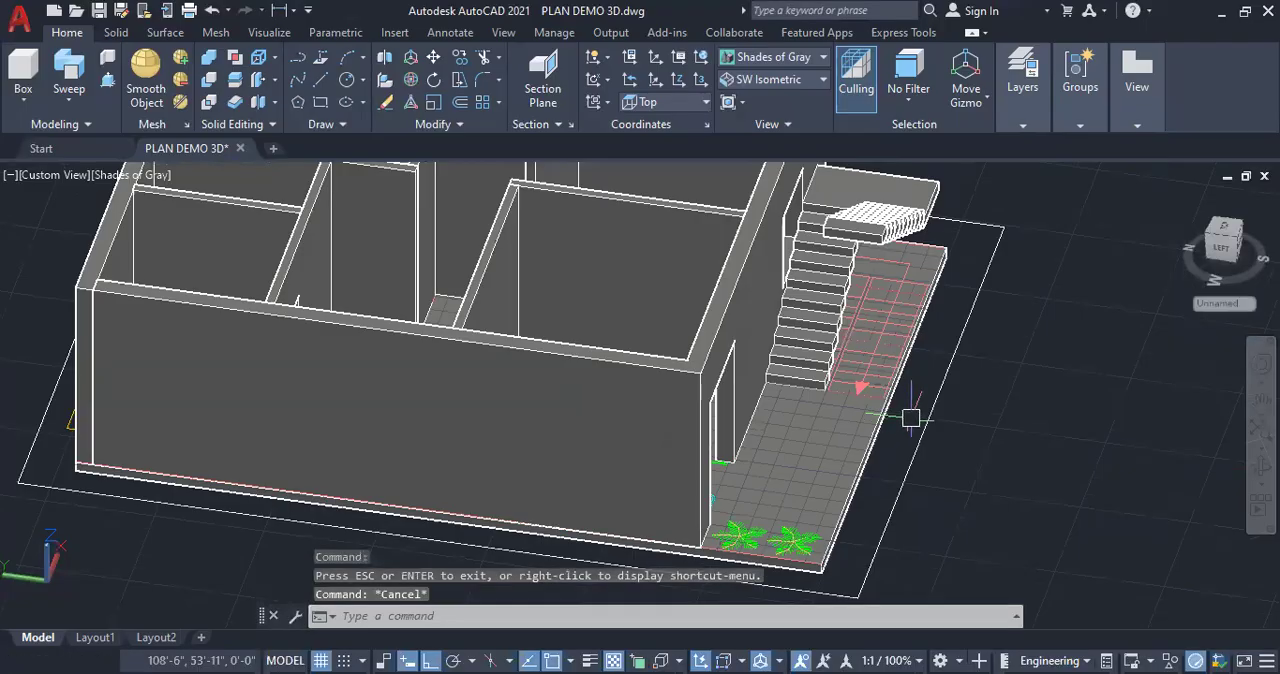
scroll(857, 380, up, 4)
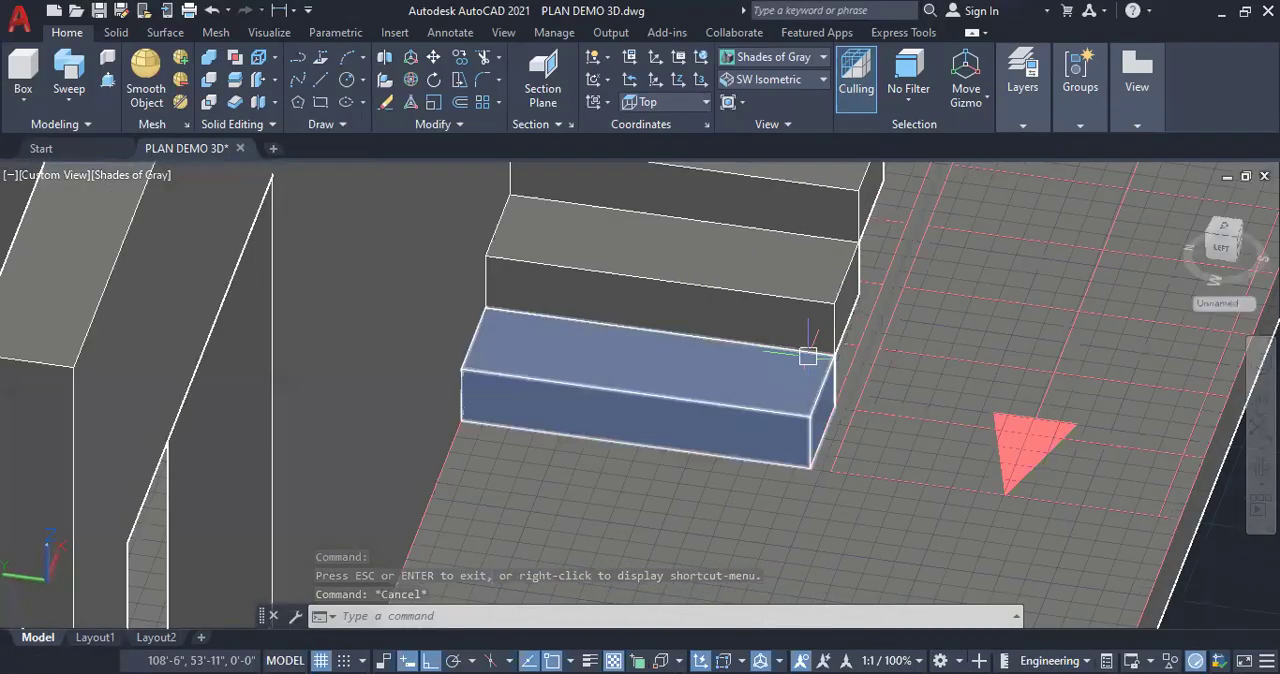
mouse_move(809, 356)
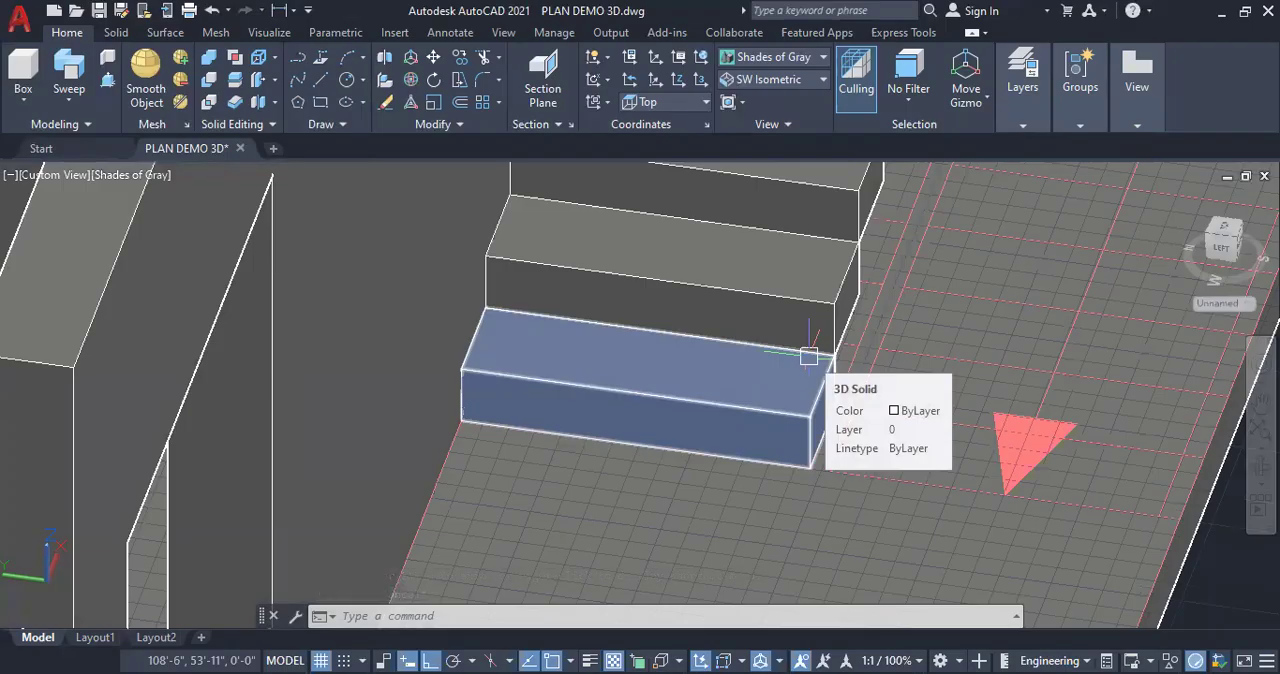
scroll(780, 346, down, 3)
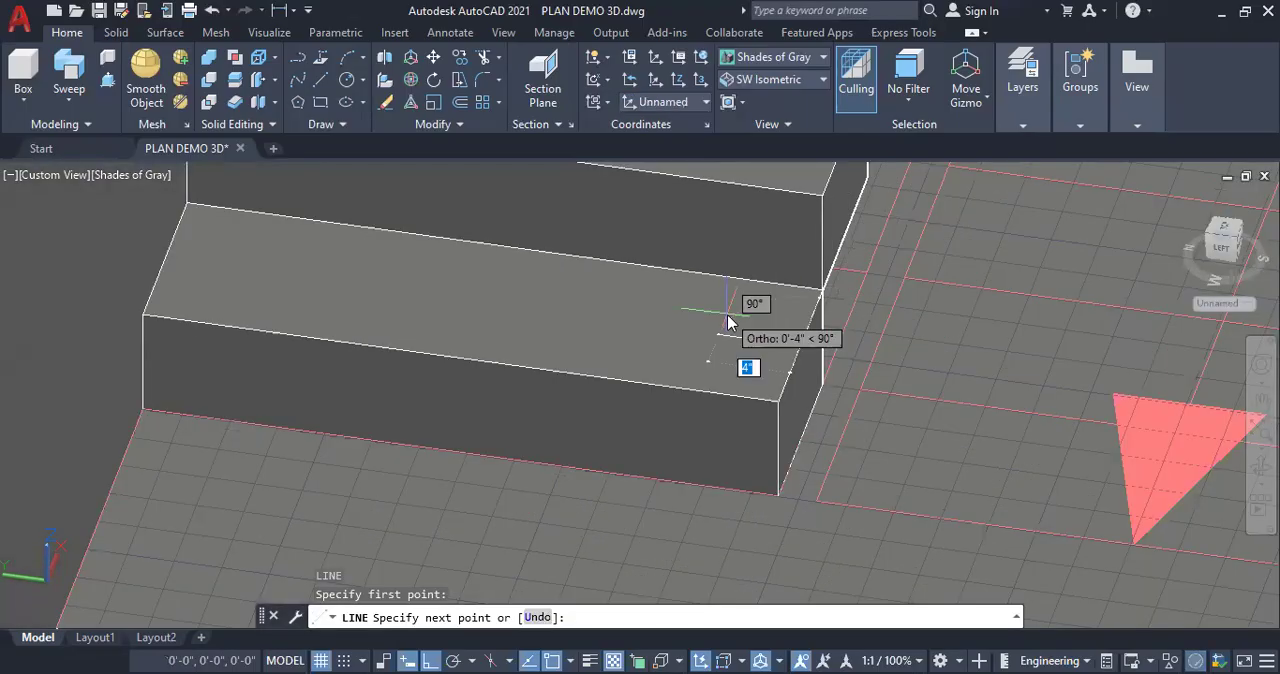
text(2)
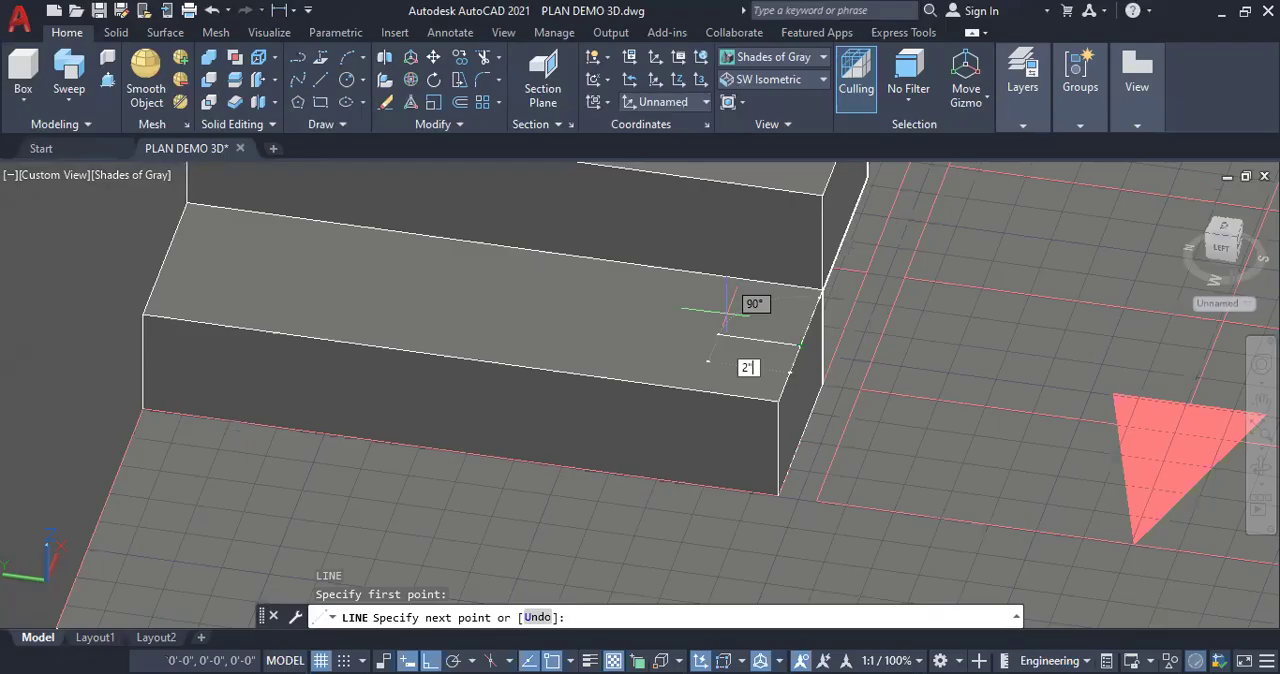
key(Return)
key(Escape)
Draw a 2" line inward across the first flight's second tread from the midpoint of its outer side edge
scroll(686, 557, down, 2)
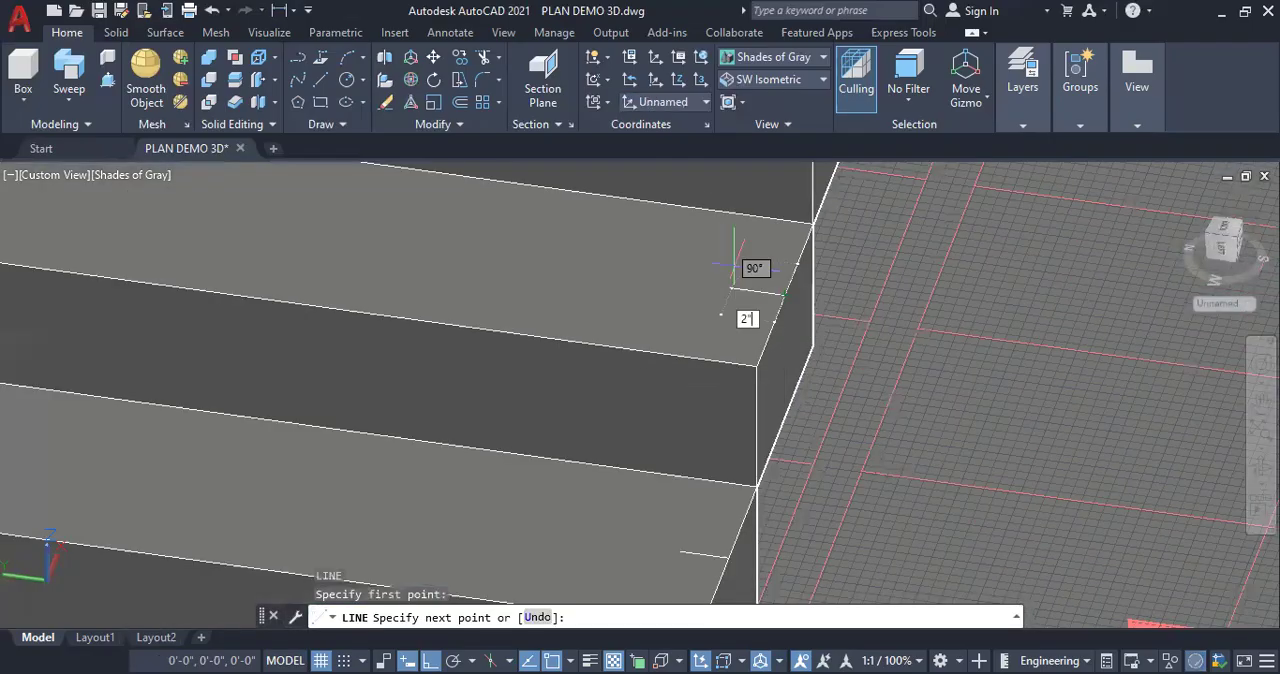
key(Return)
key(Escape)
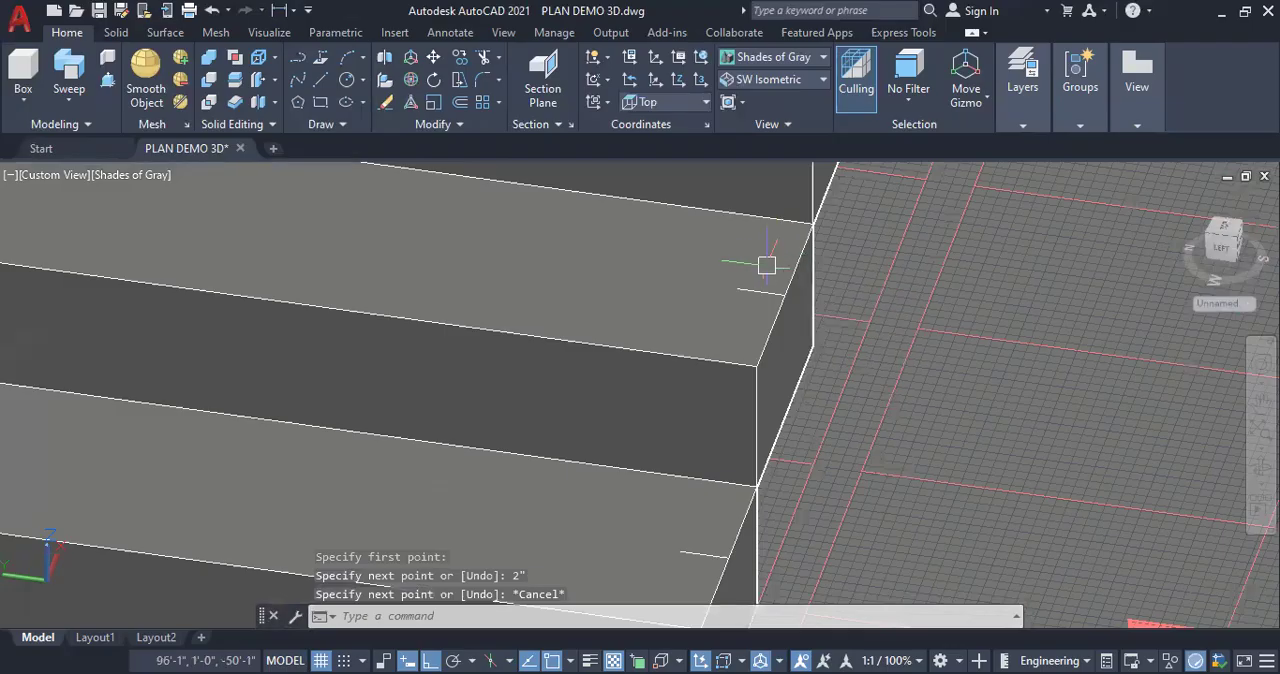
Draw a 2" line inward across the second flight's topmost tread from the midpoint of its house-side edge
scroll(689, 314, down, 2)
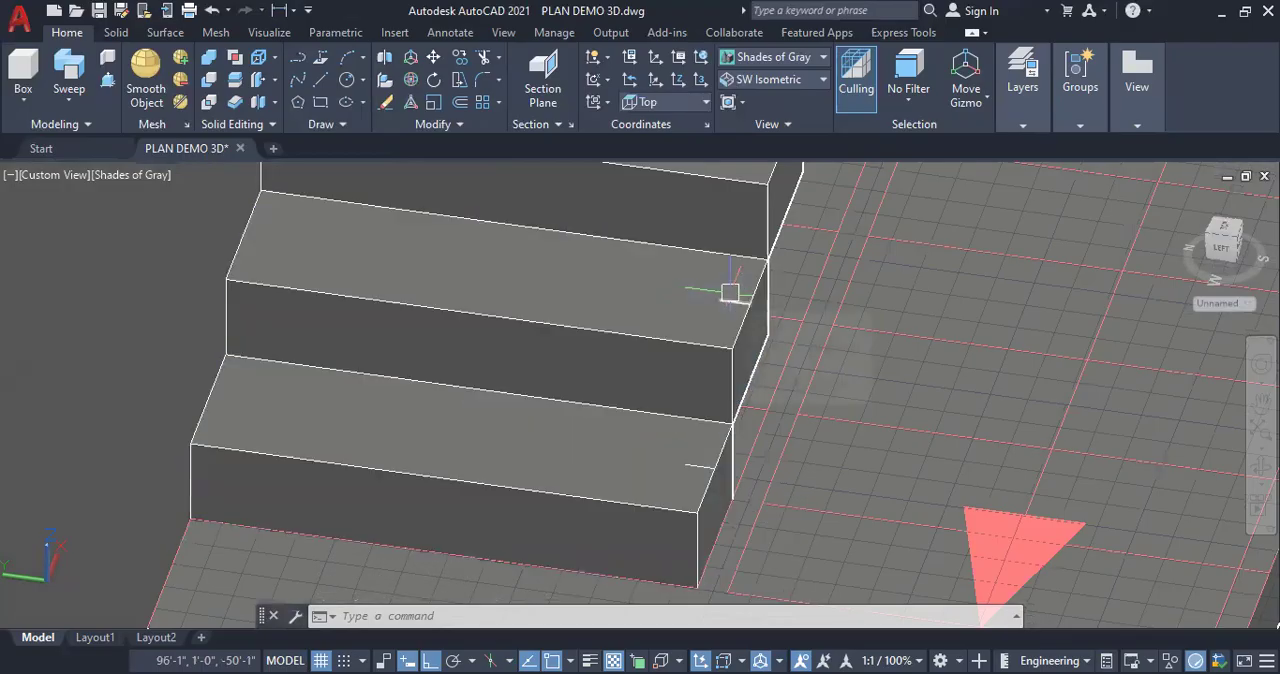
scroll(654, 383, down, 6)
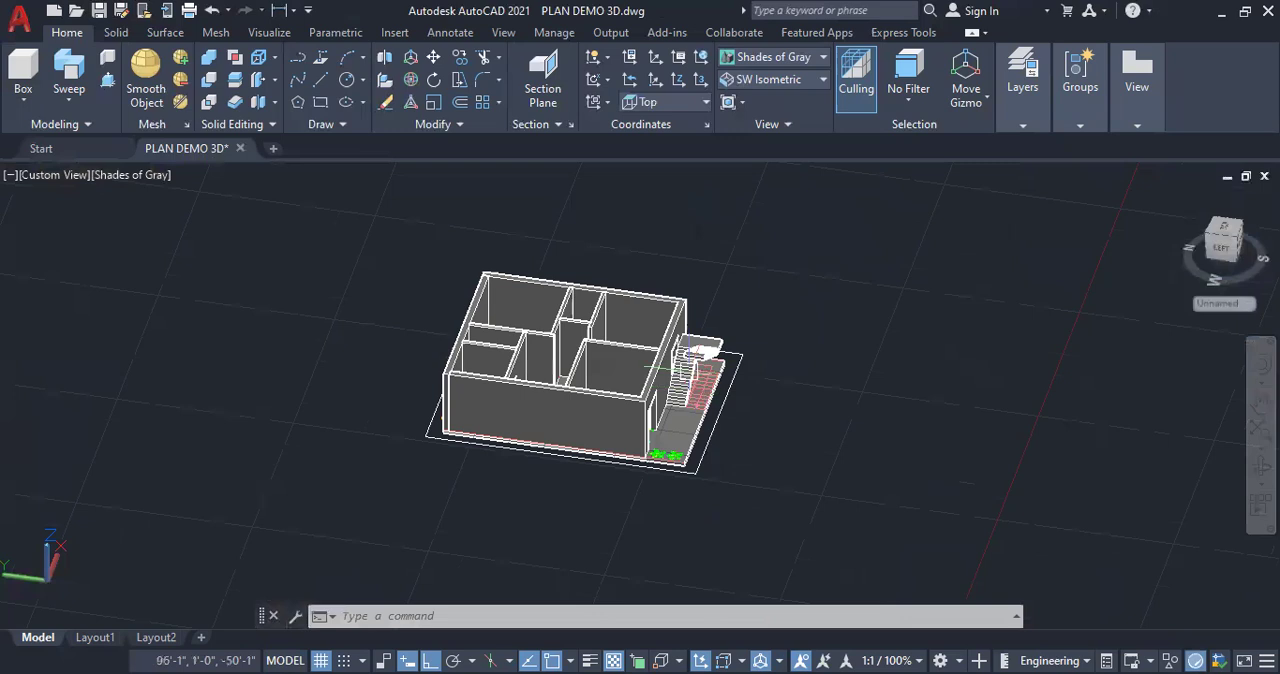
scroll(654, 383, up, 3)
scroll(673, 355, up, 4)
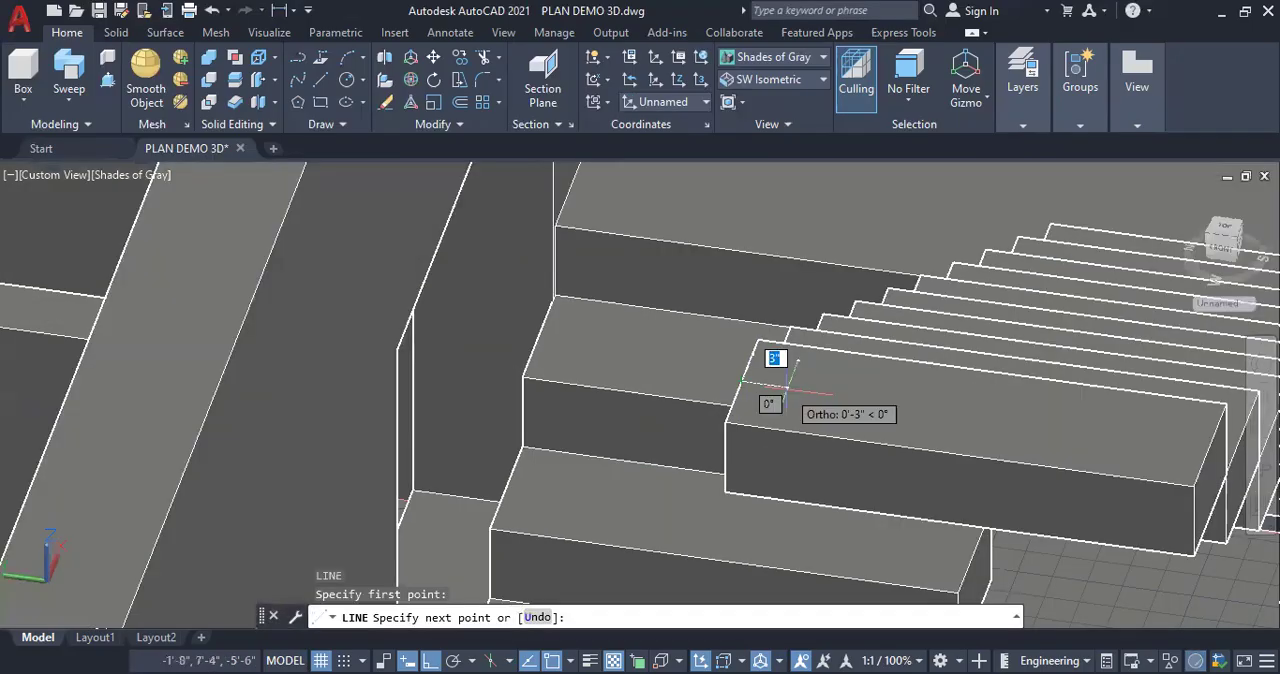
text(2")
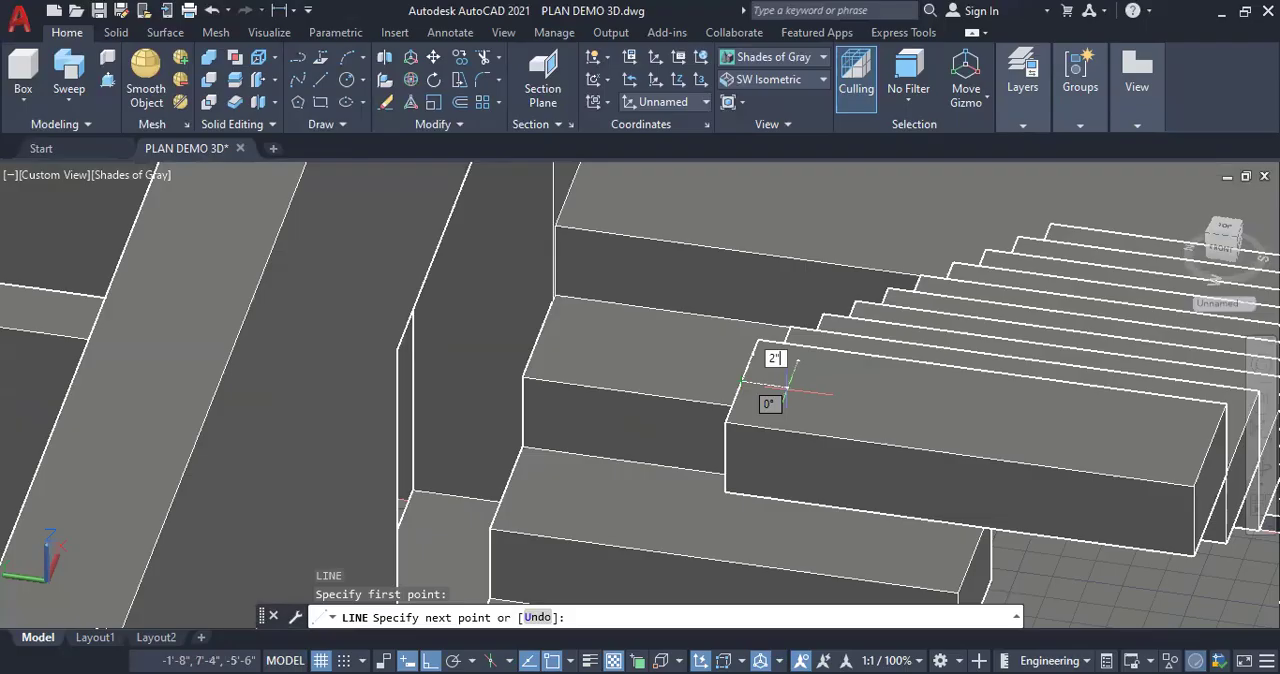
key(Return)
key(Escape)
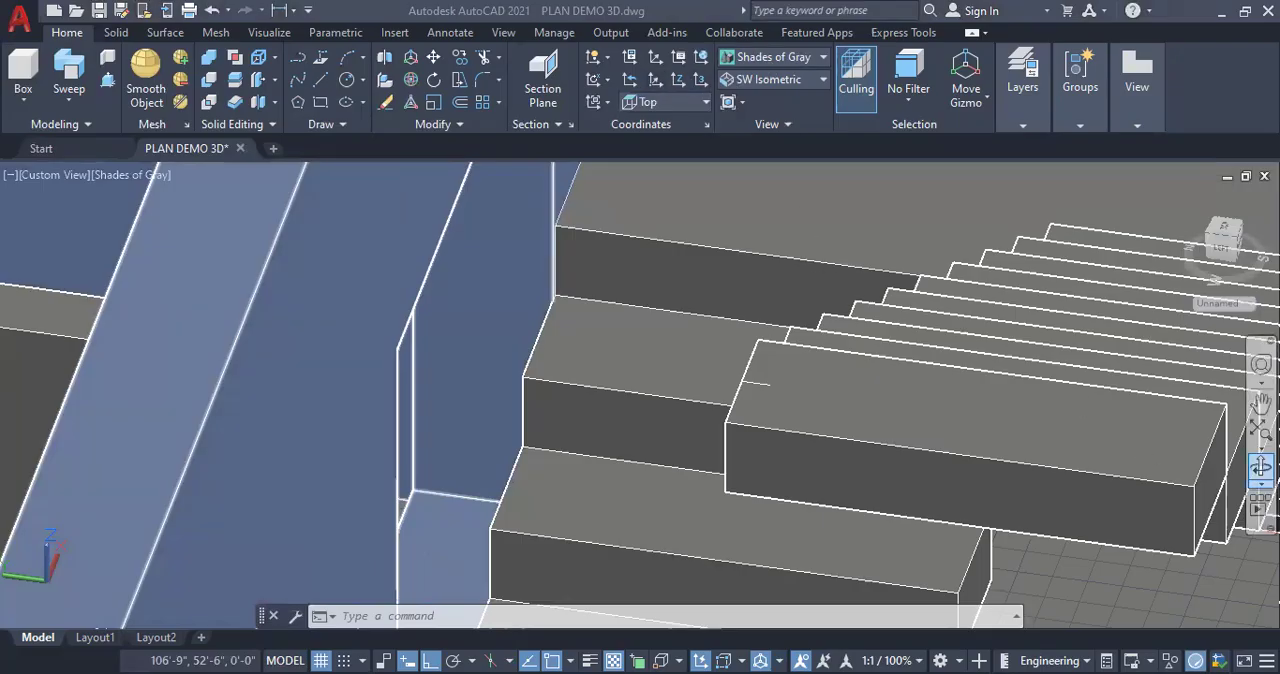
Draw a 2" line inward from the midpoint of the house-side edge on the tread just below the second flight's top step
scroll(671, 400, down, 2)
scroll(628, 366, down, 3)
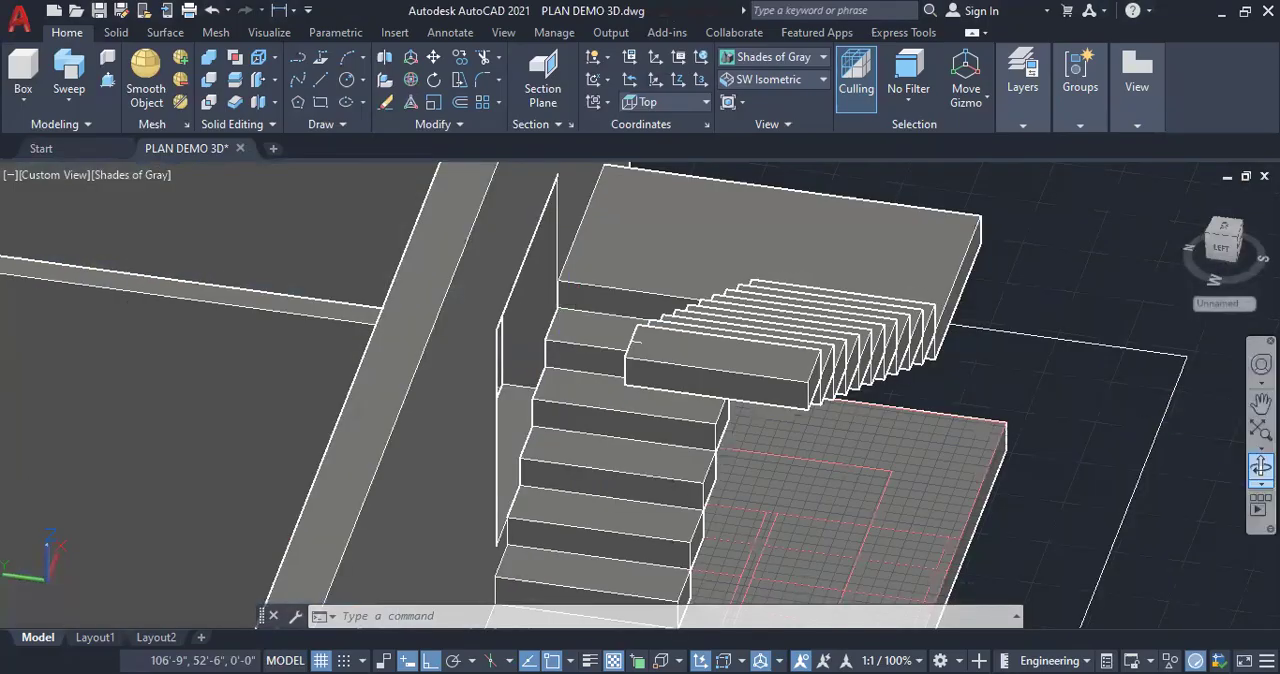
click(1261, 465)
drag(694, 400, 743, 420)
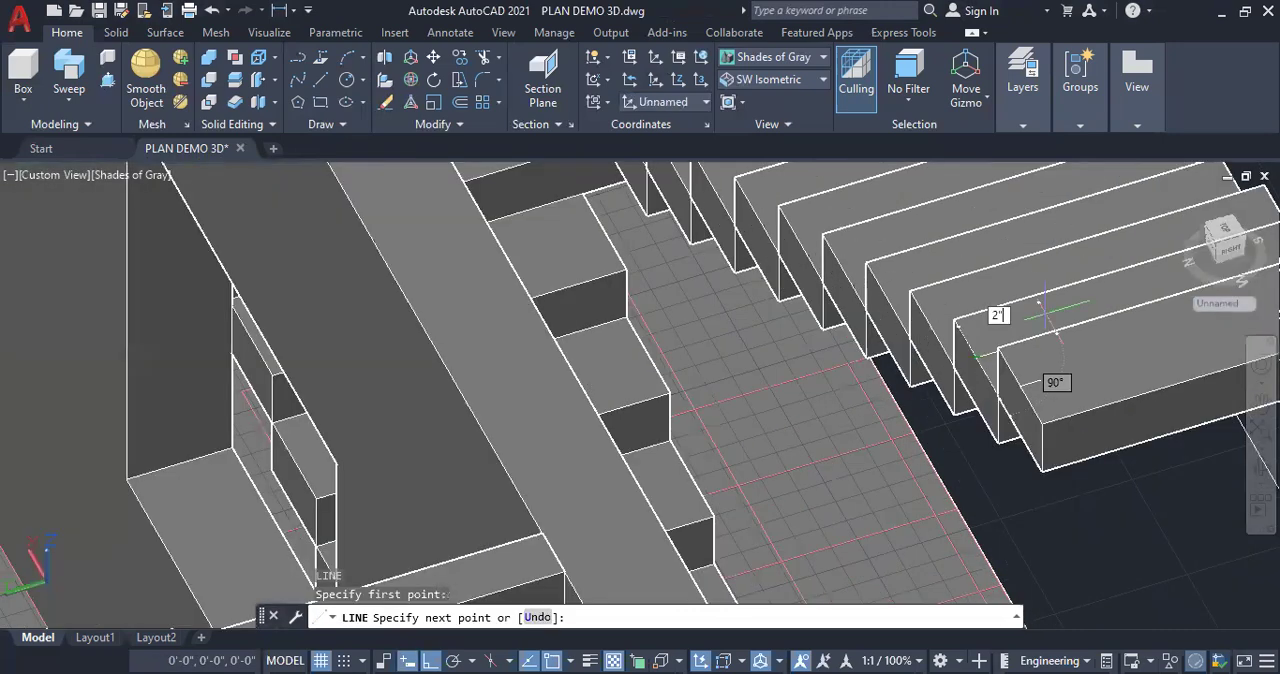
key(Return)
key(Return)
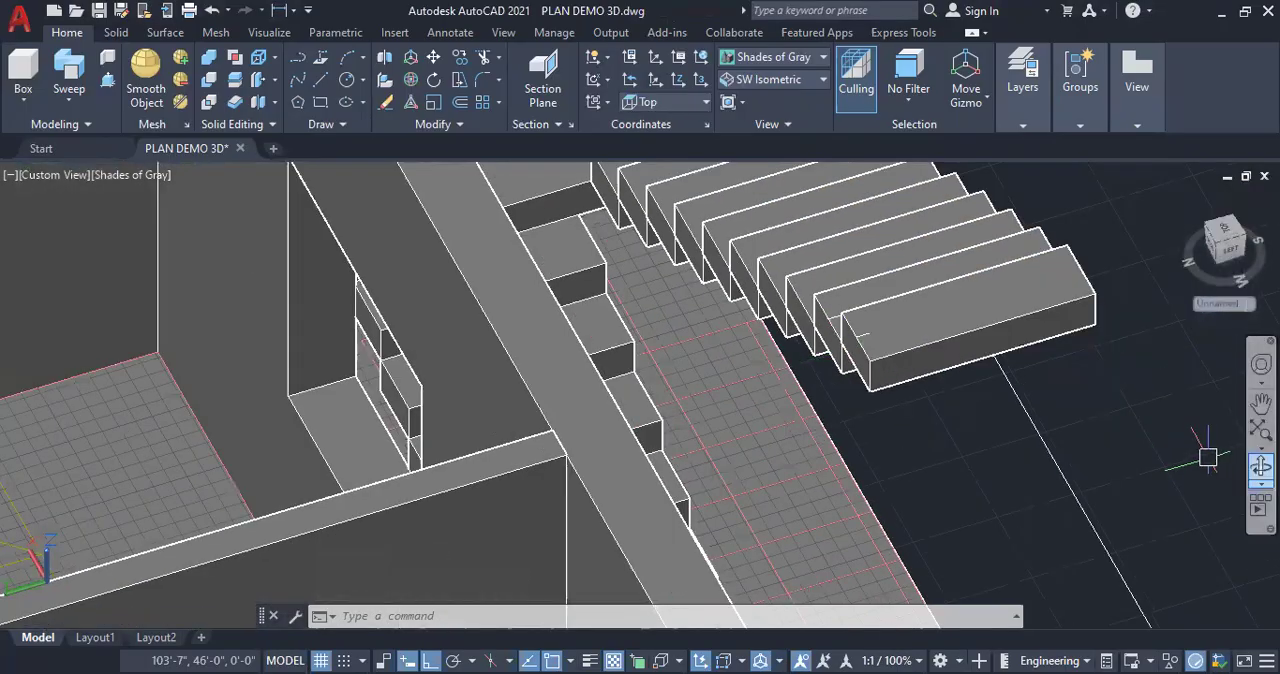
click(949, 451)
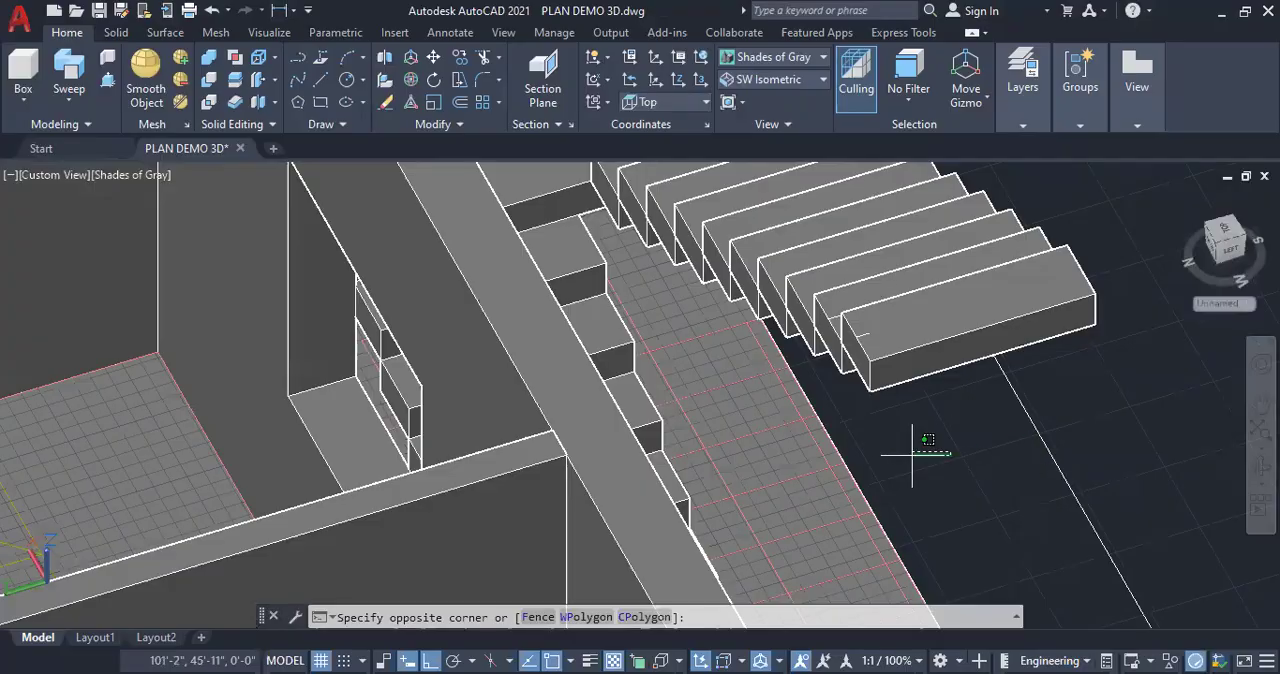
shift+middle_drag(877, 457, 874, 458)
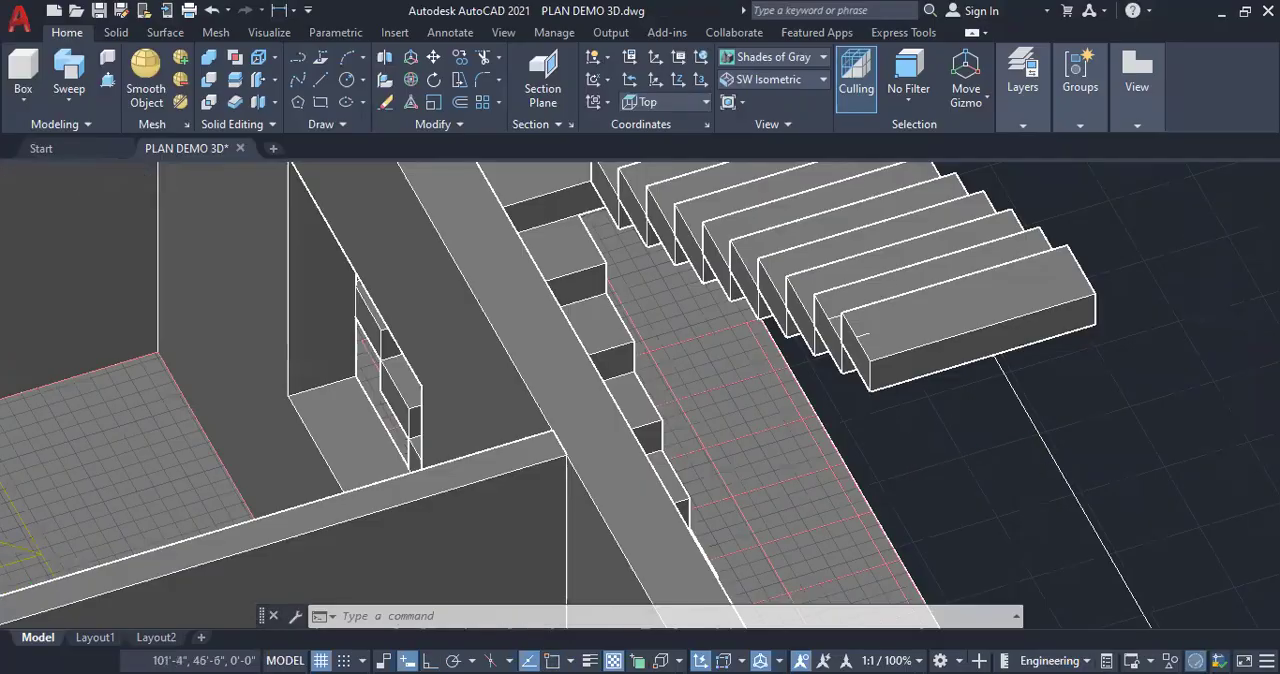
Draw a circle of 2" radius on open ground outside the plan's outline and extrude it 3' upward into a post
click(1261, 466)
drag(1006, 477, 790, 525)
scroll(790, 525, up, 1)
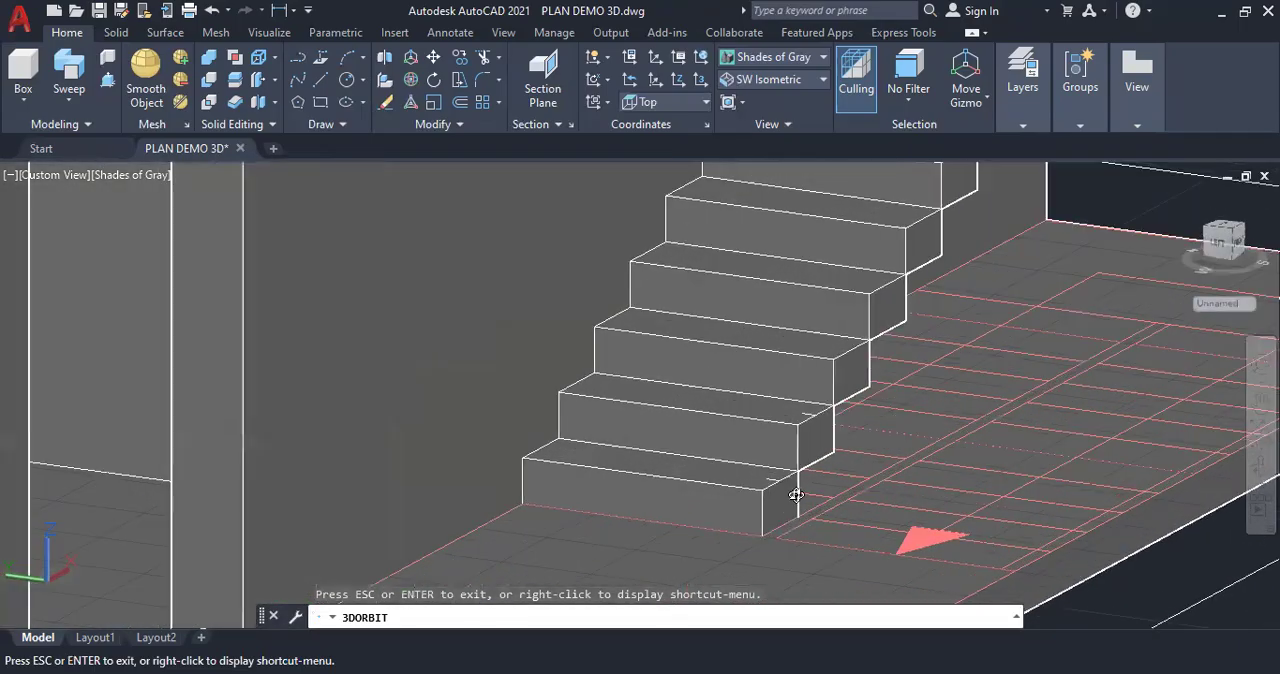
scroll(840, 468, up, 1)
scroll(912, 442, up, 1)
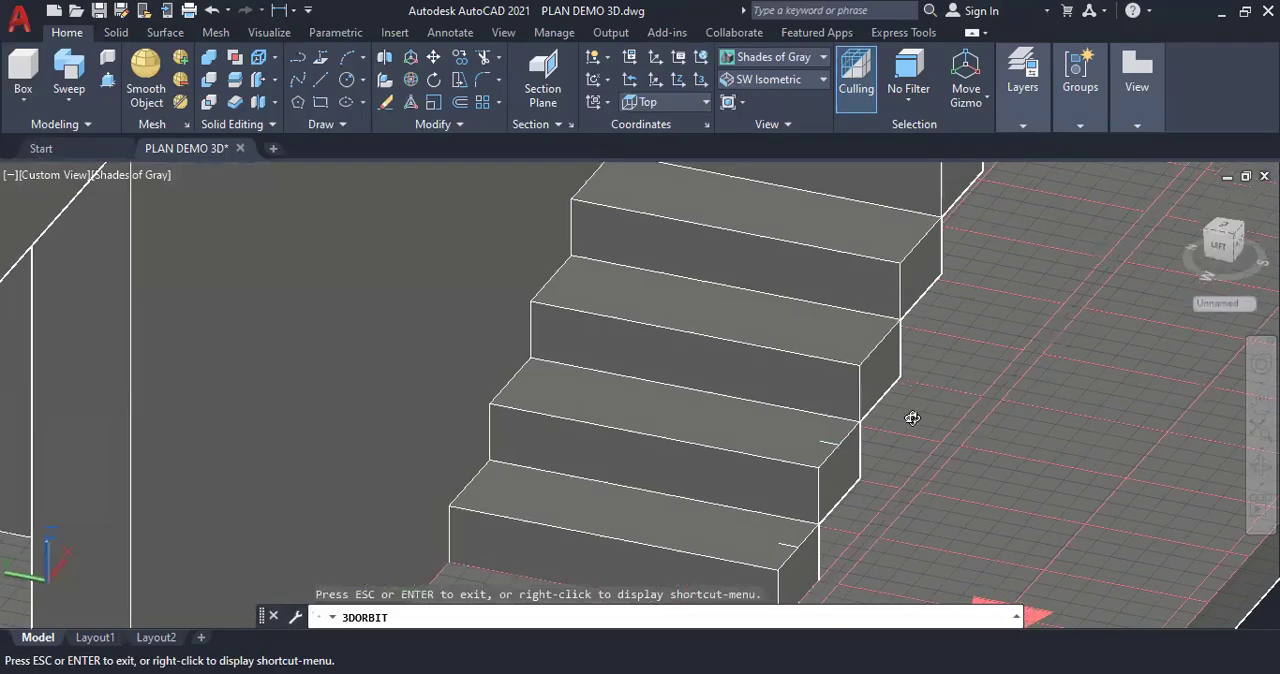
key(Escape)
scroll(714, 314, down, 5)
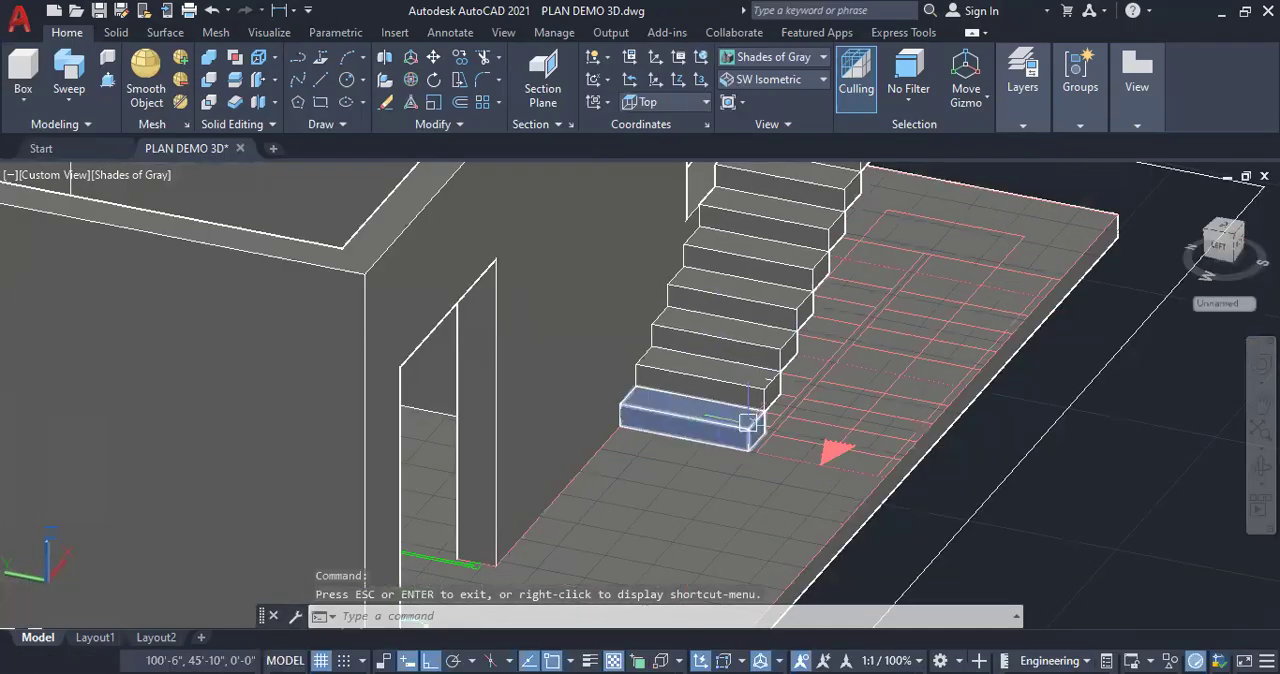
scroll(740, 430, up, 2)
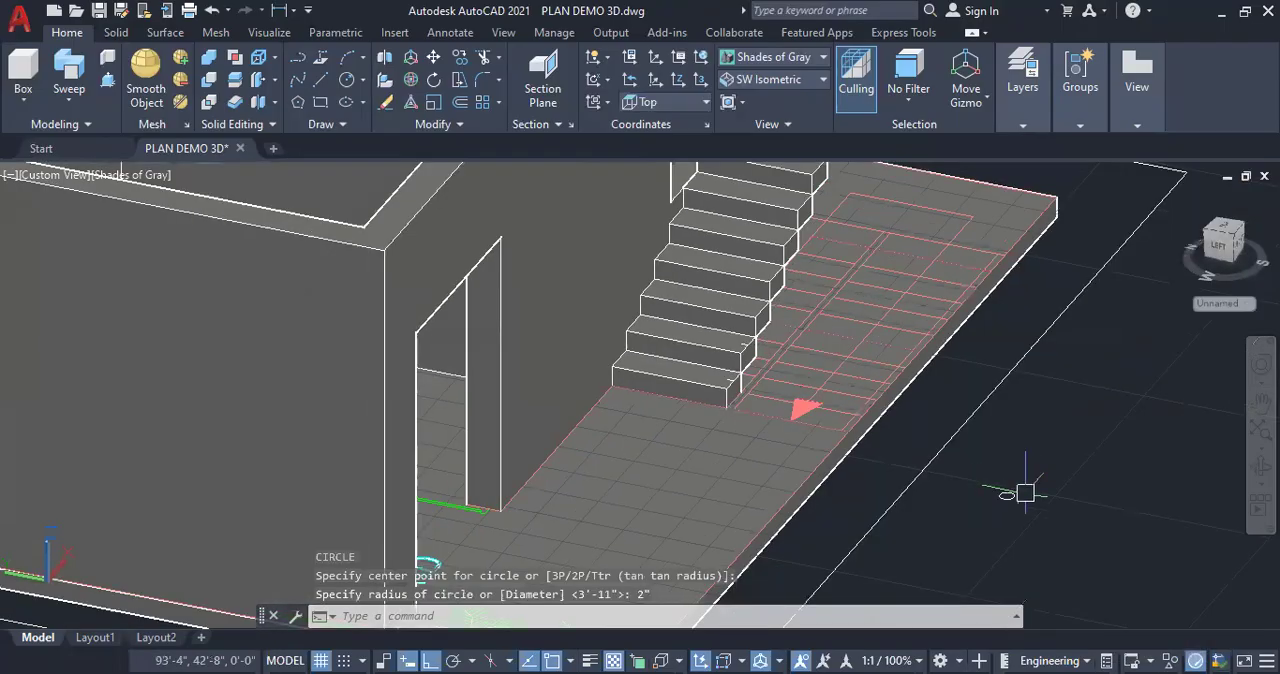
scroll(996, 523, up, 5)
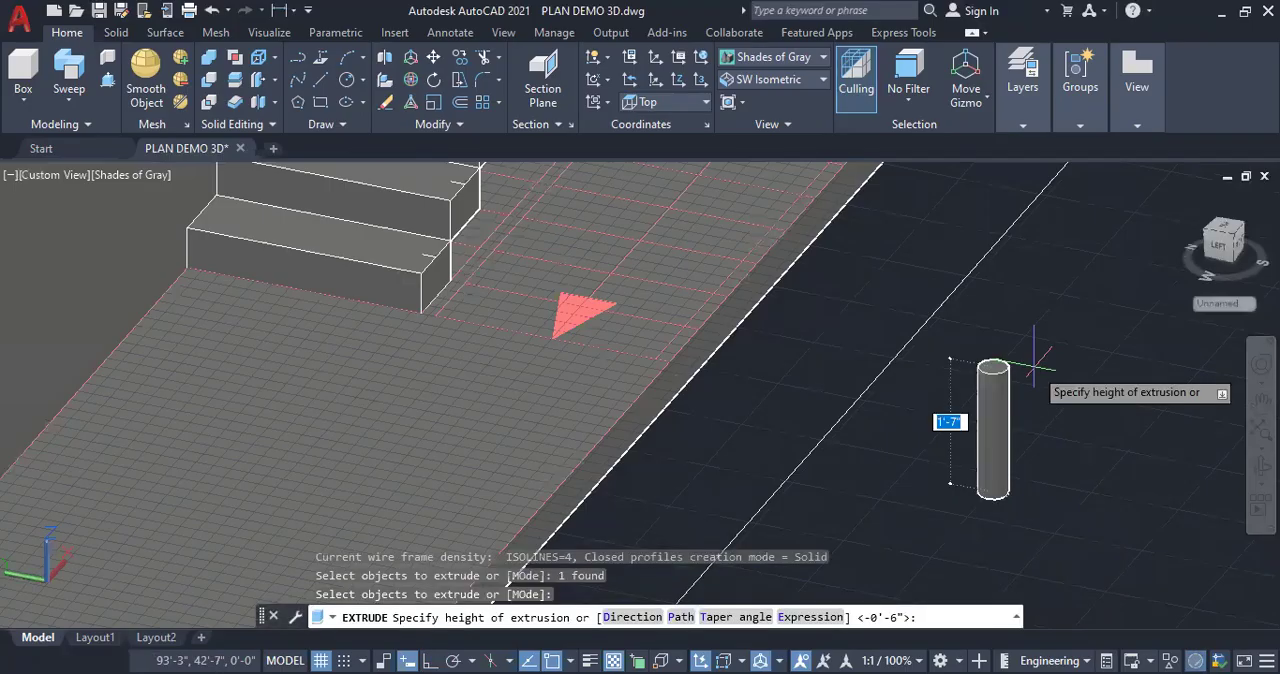
text(3')
key(Return)
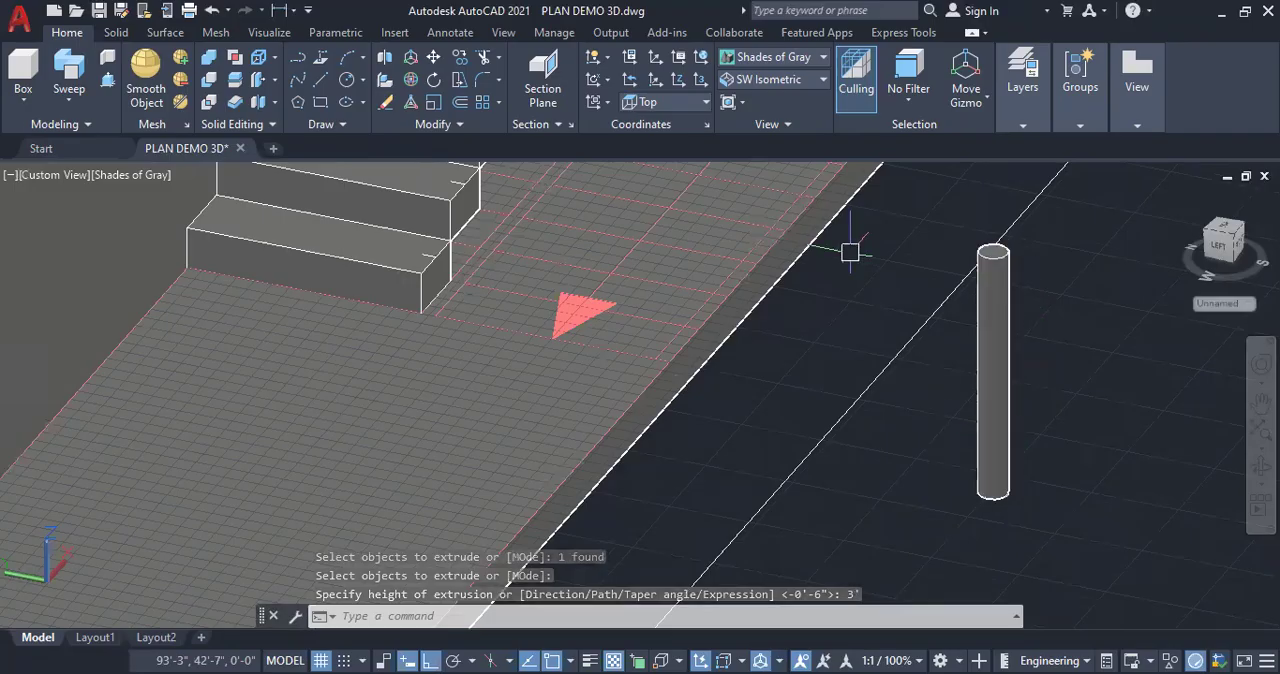
Show the model in 2D Wireframe and copy the 3' post onto the marks on the first flight's bottom step and the second flight's top step
click(772, 60)
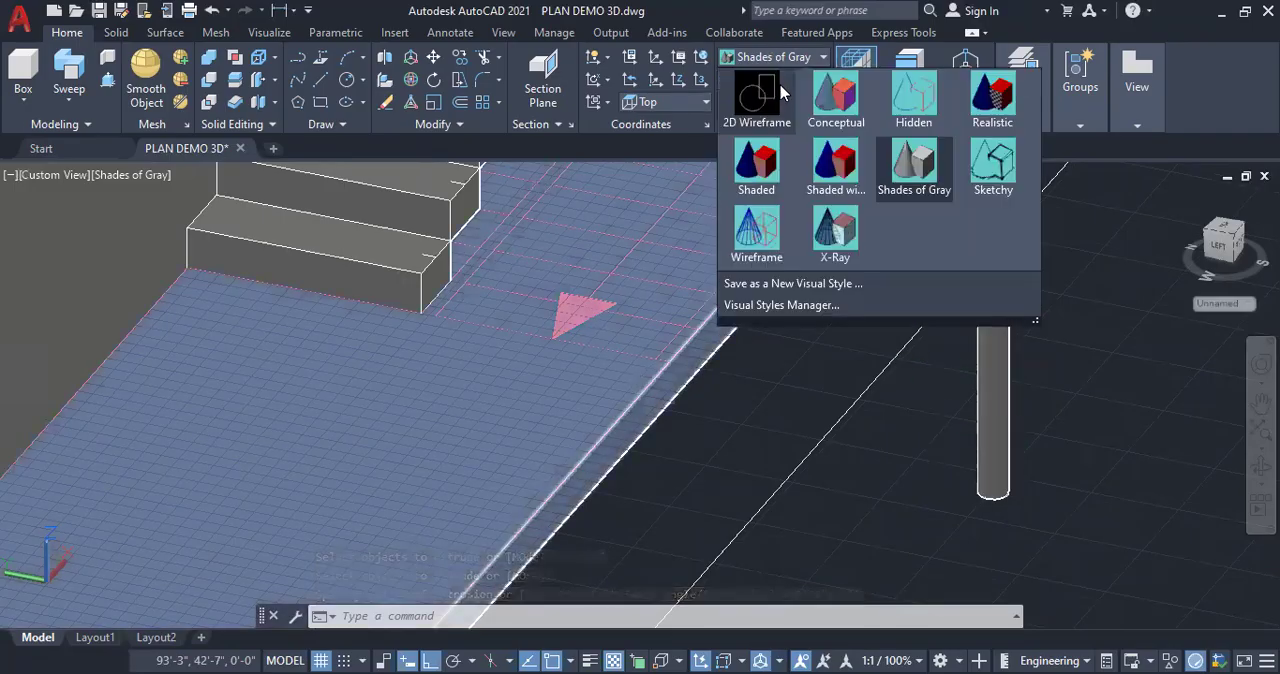
click(774, 104)
click(982, 468)
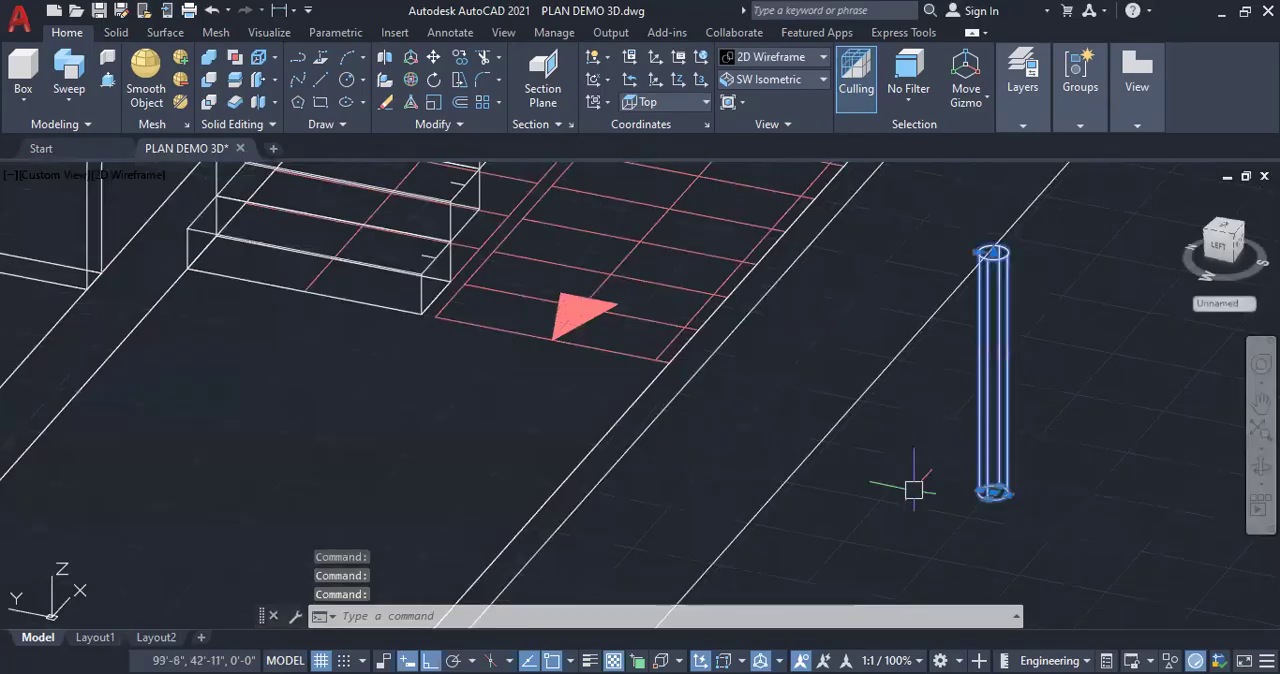
right_click(991, 211)
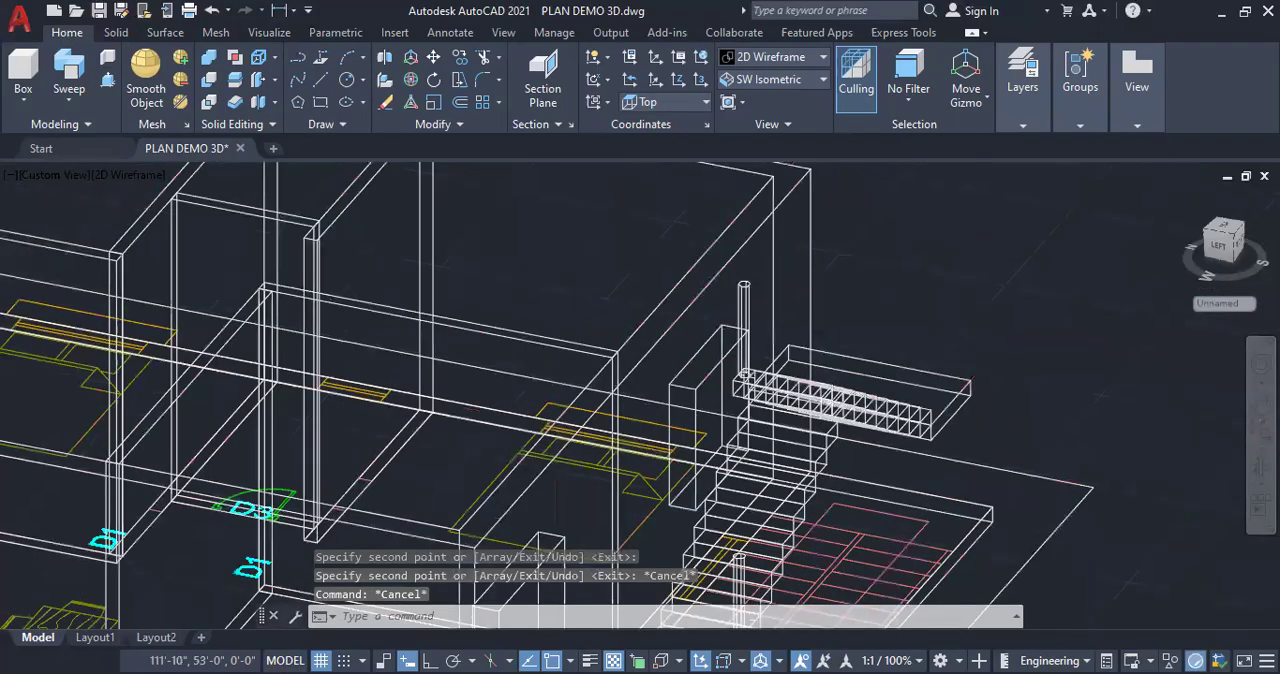
scroll(917, 233, down, 4)
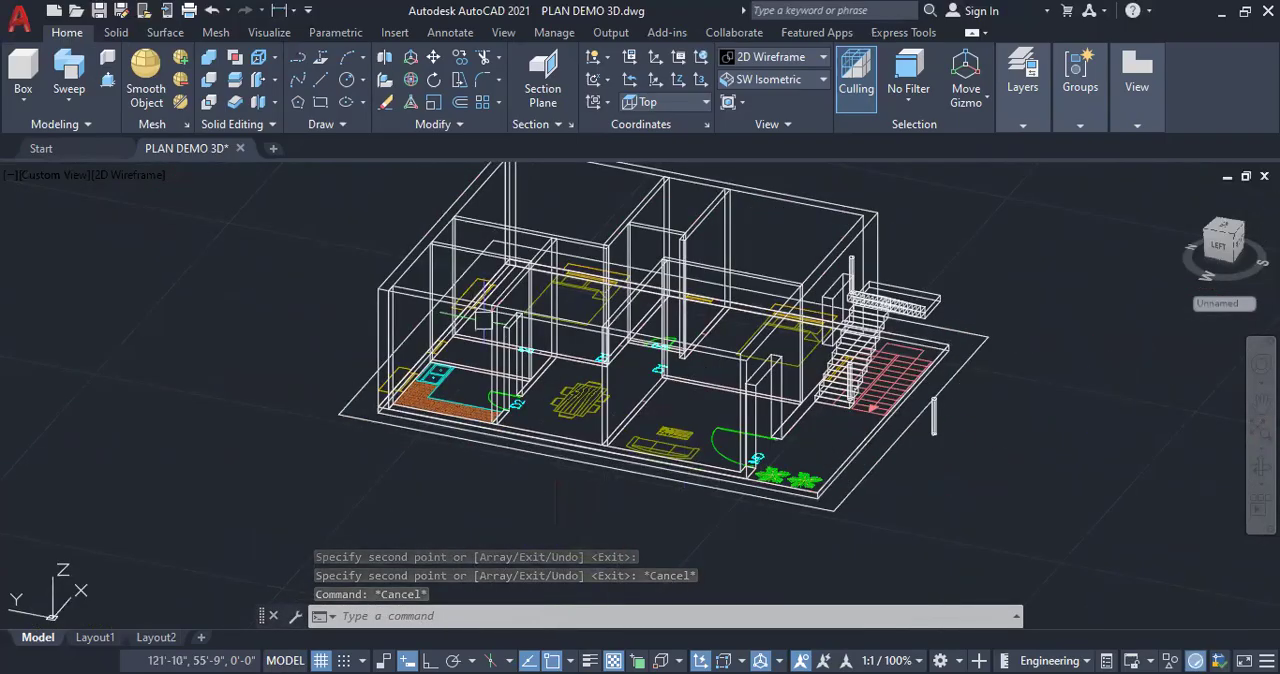
Set the visual style to Shades of Gray and hide the house walls and base slab, keeping the staircase and posts displayed
scroll(483, 320, down, 2)
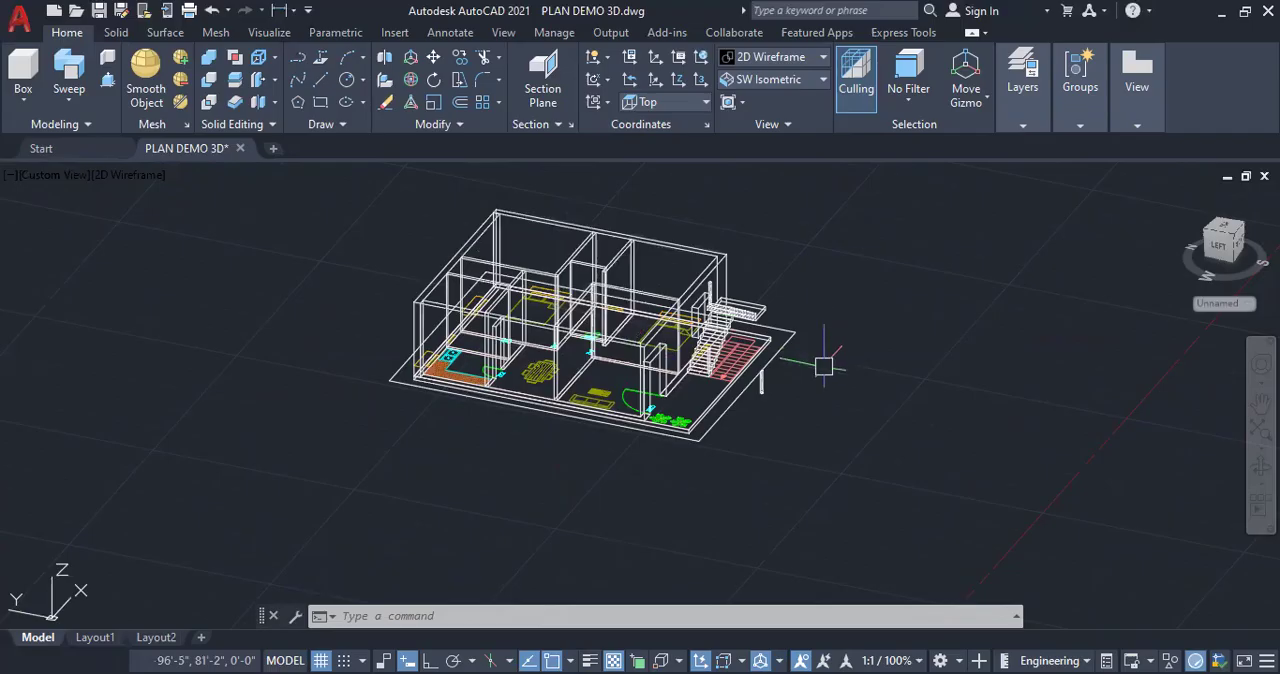
click(797, 57)
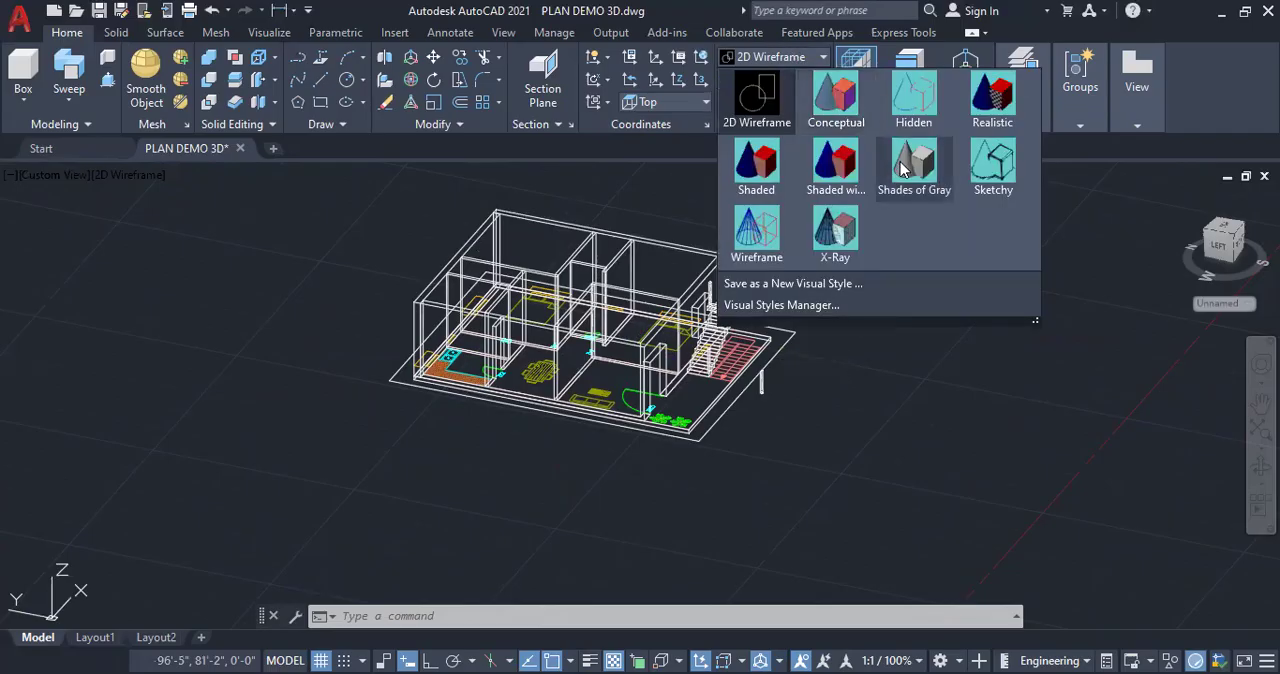
click(905, 163)
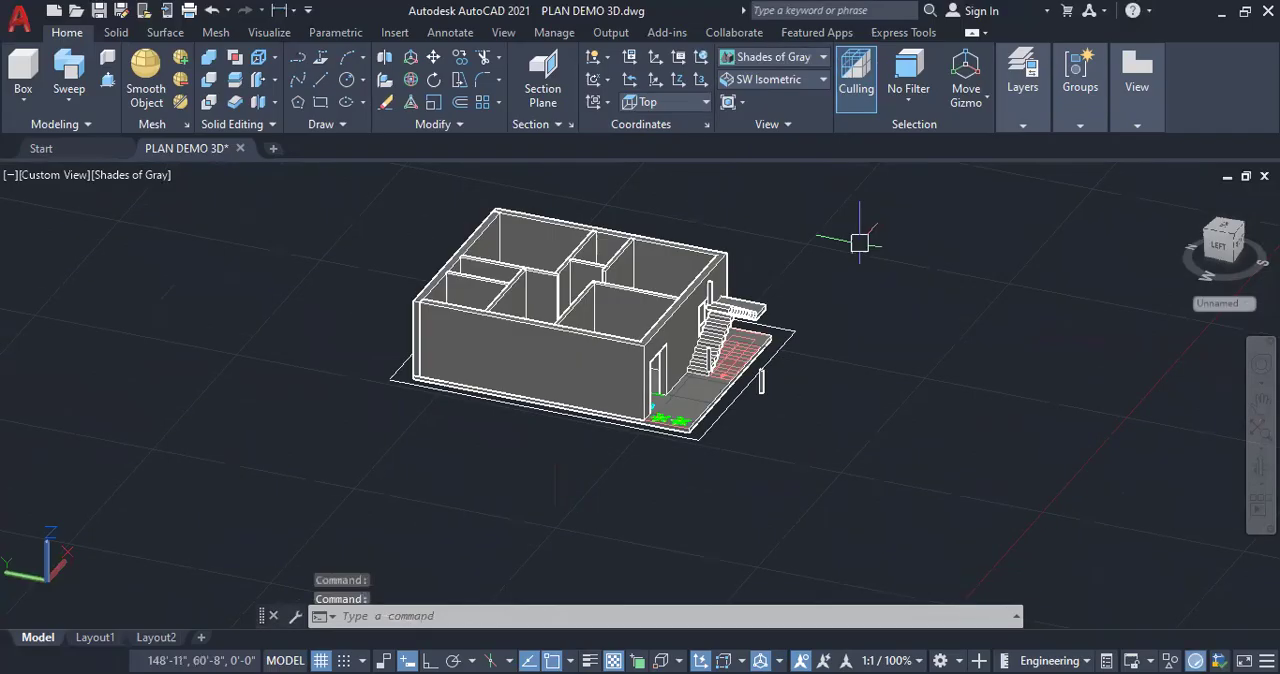
click(614, 486)
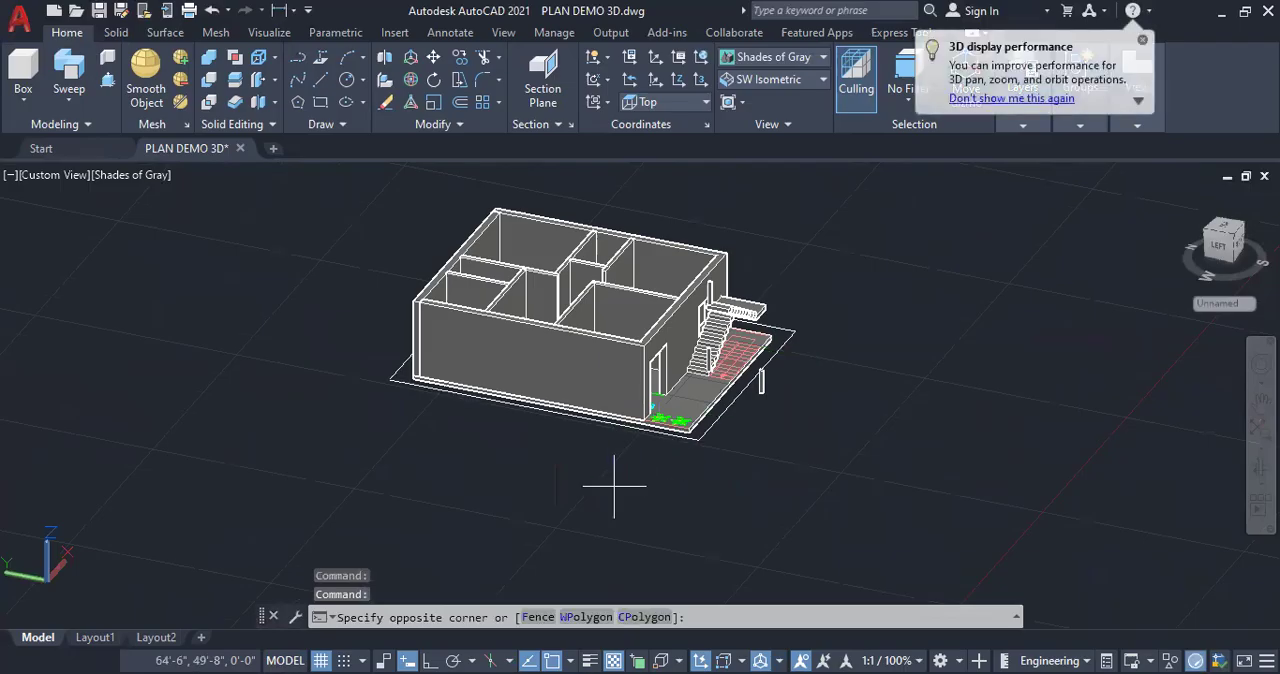
click(343, 294)
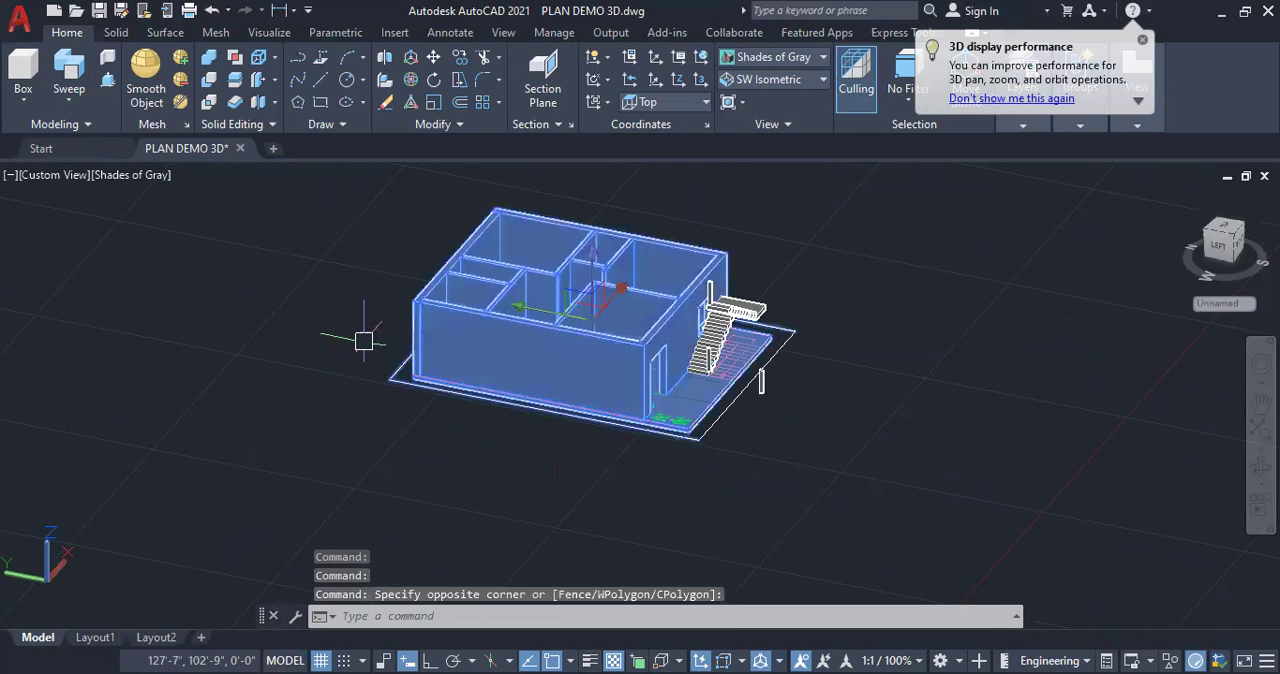
right_click(318, 297)
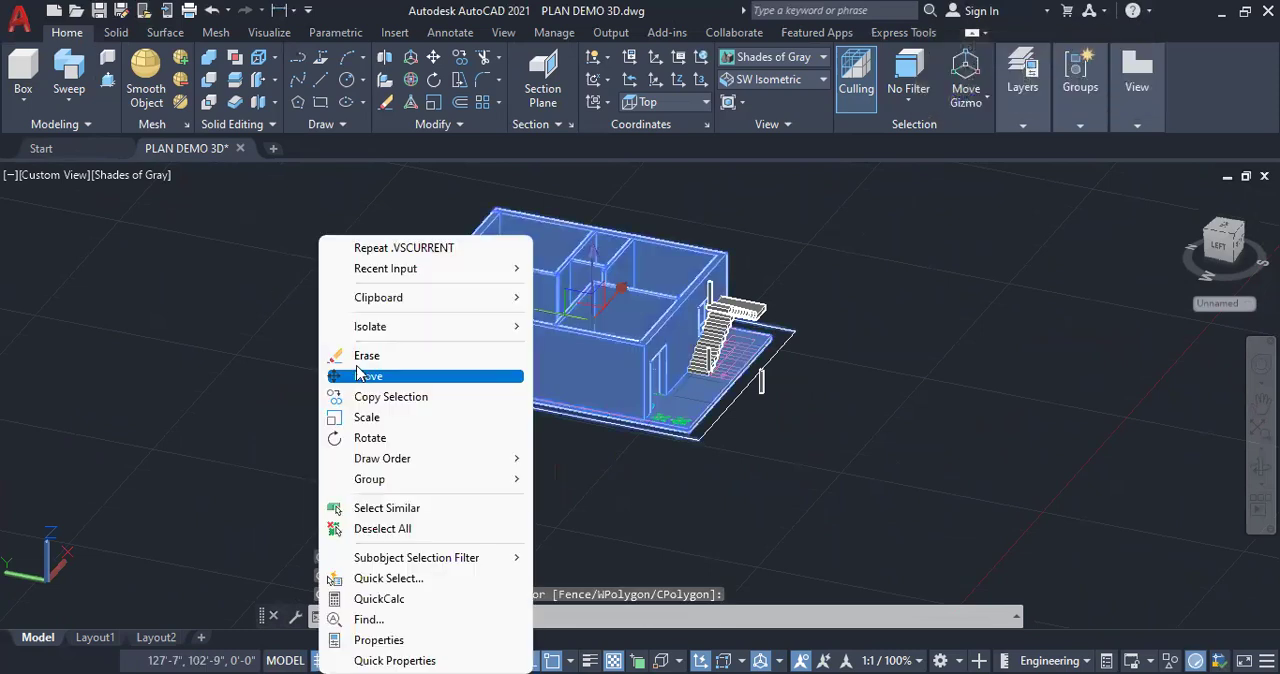
mouse_move(393, 328)
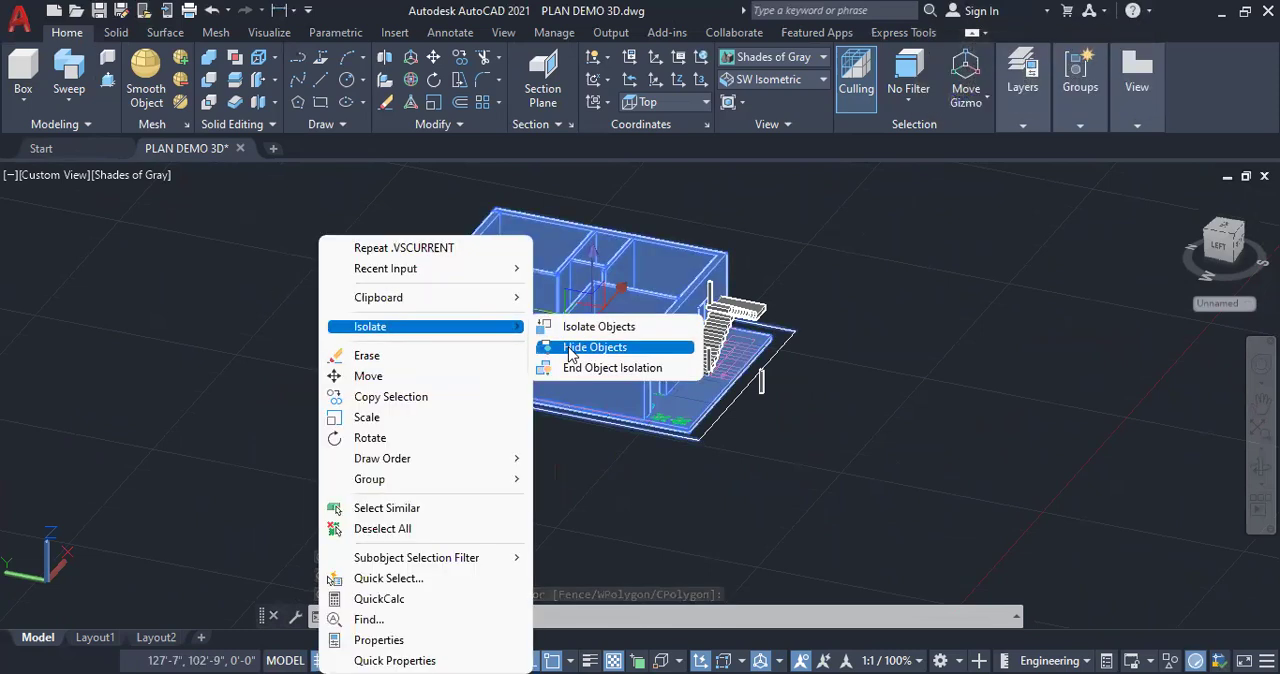
click(572, 355)
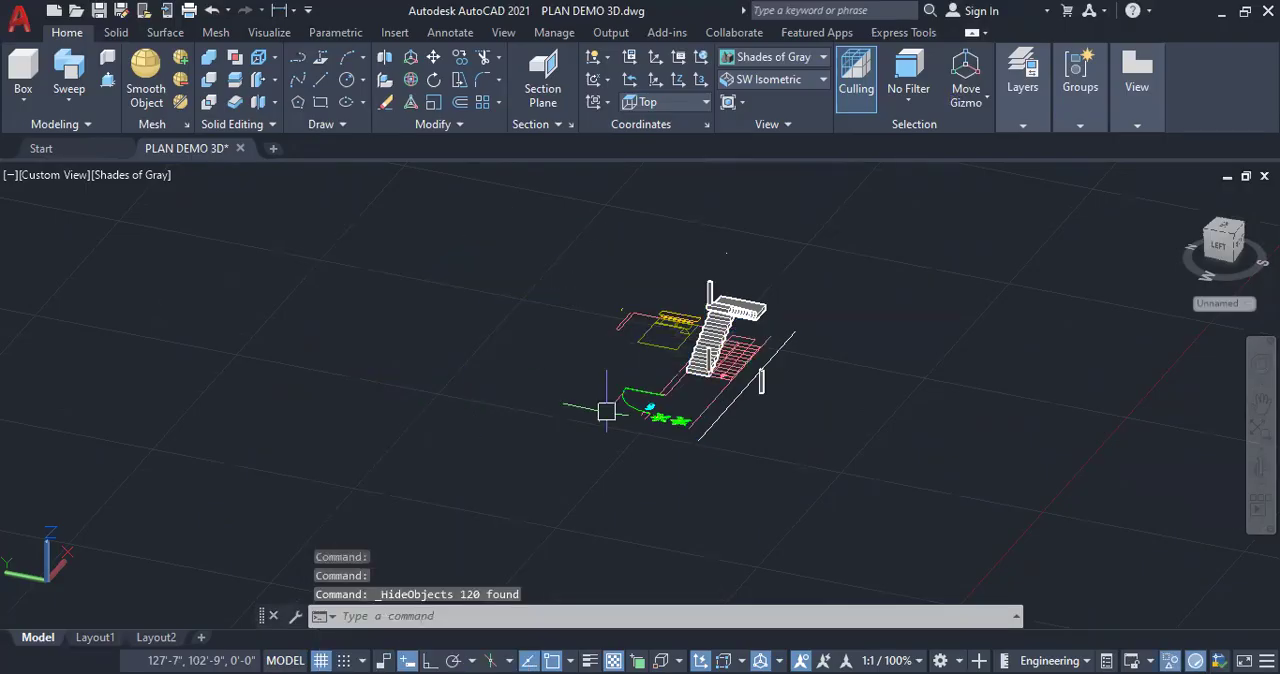
Examine the isolated staircase and its end posts from the opposite side, down to the marked second tread
scroll(740, 350, up, 3)
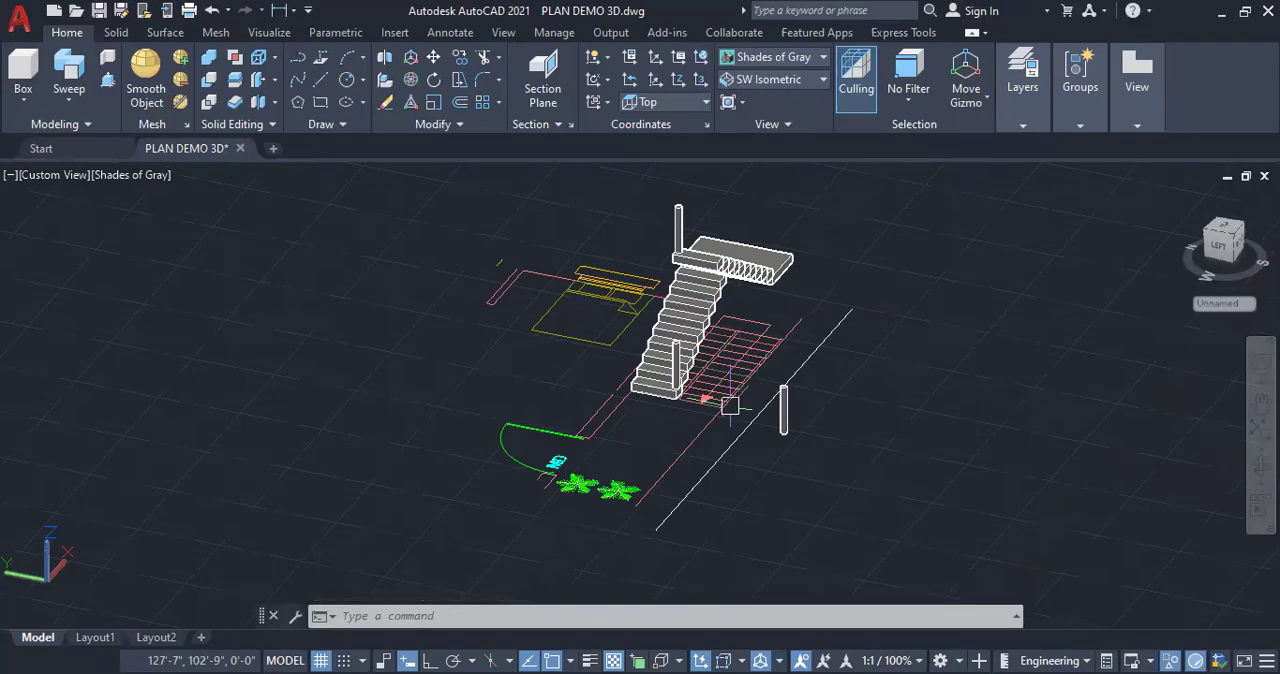
scroll(715, 390, up, 3)
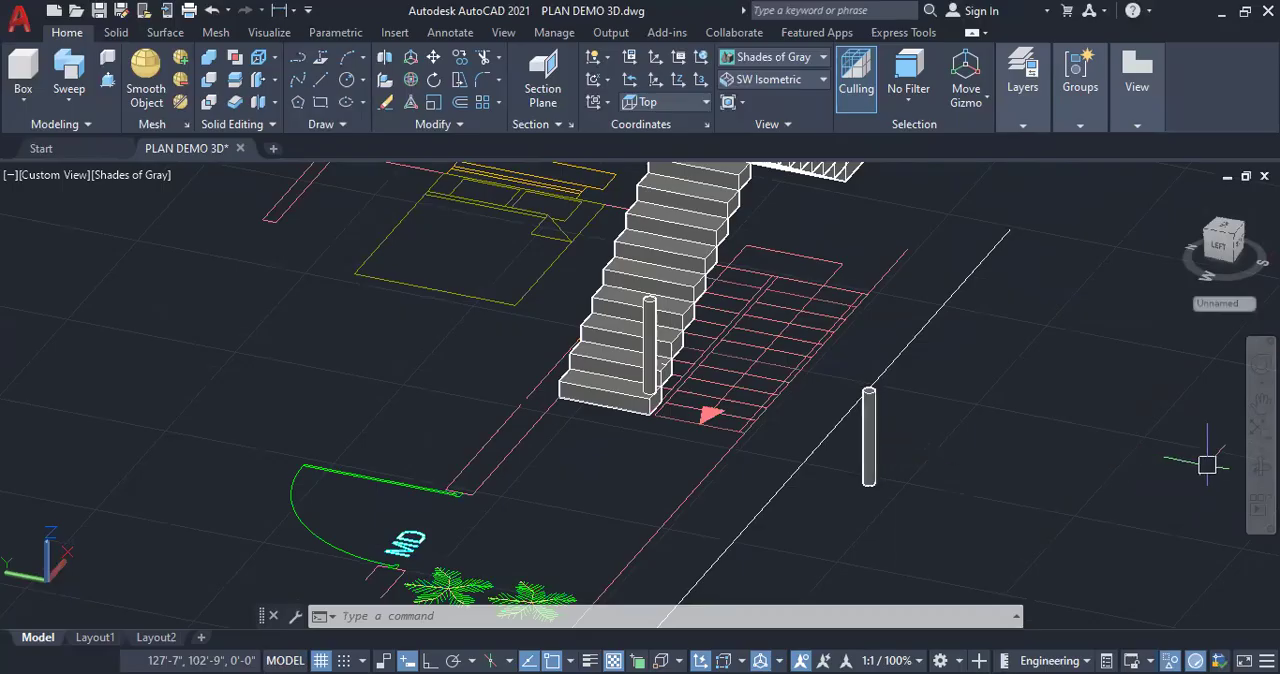
shift+middle_drag(743, 449, 700, 451)
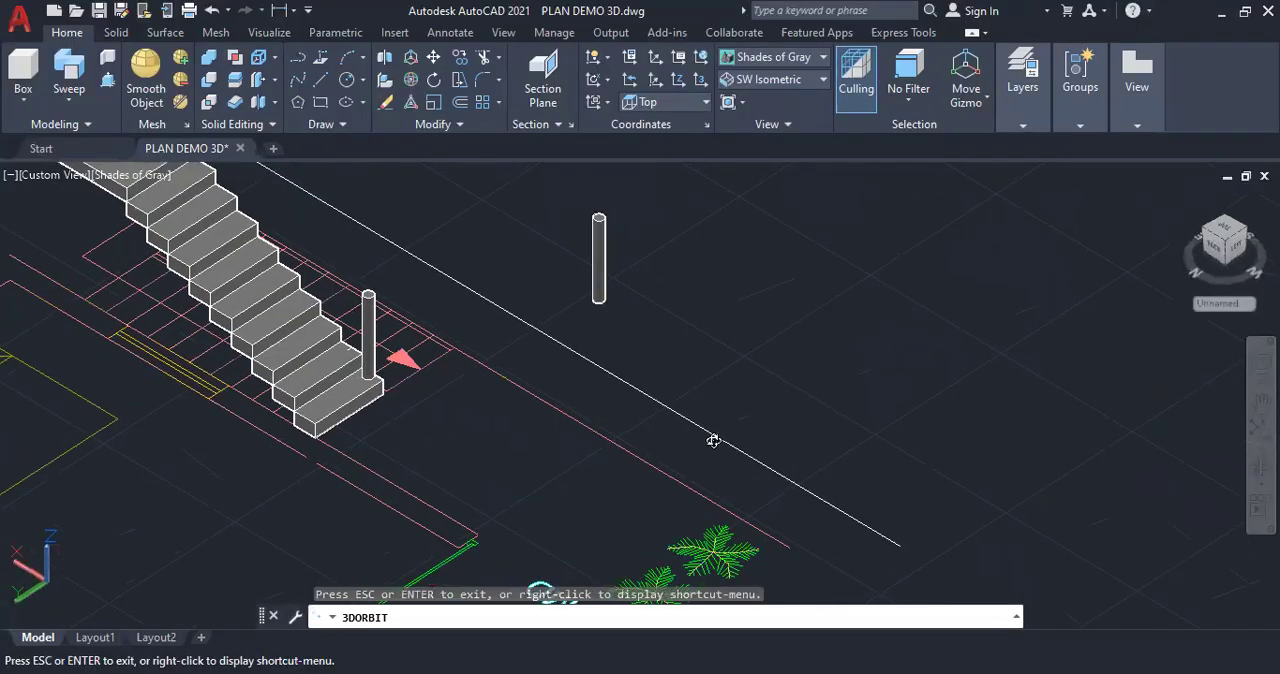
scroll(735, 448, down, 3)
scroll(466, 217, up, 1)
scroll(468, 218, up, 1)
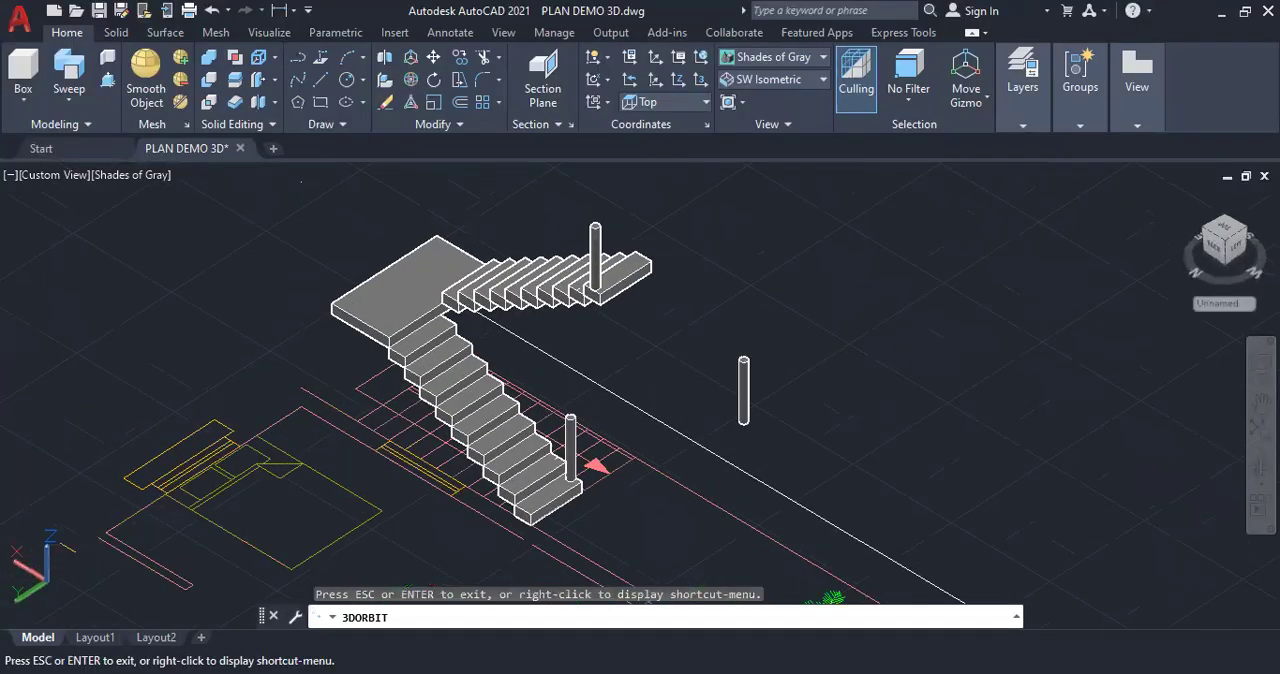
key(Escape)
scroll(545, 458, up, 5)
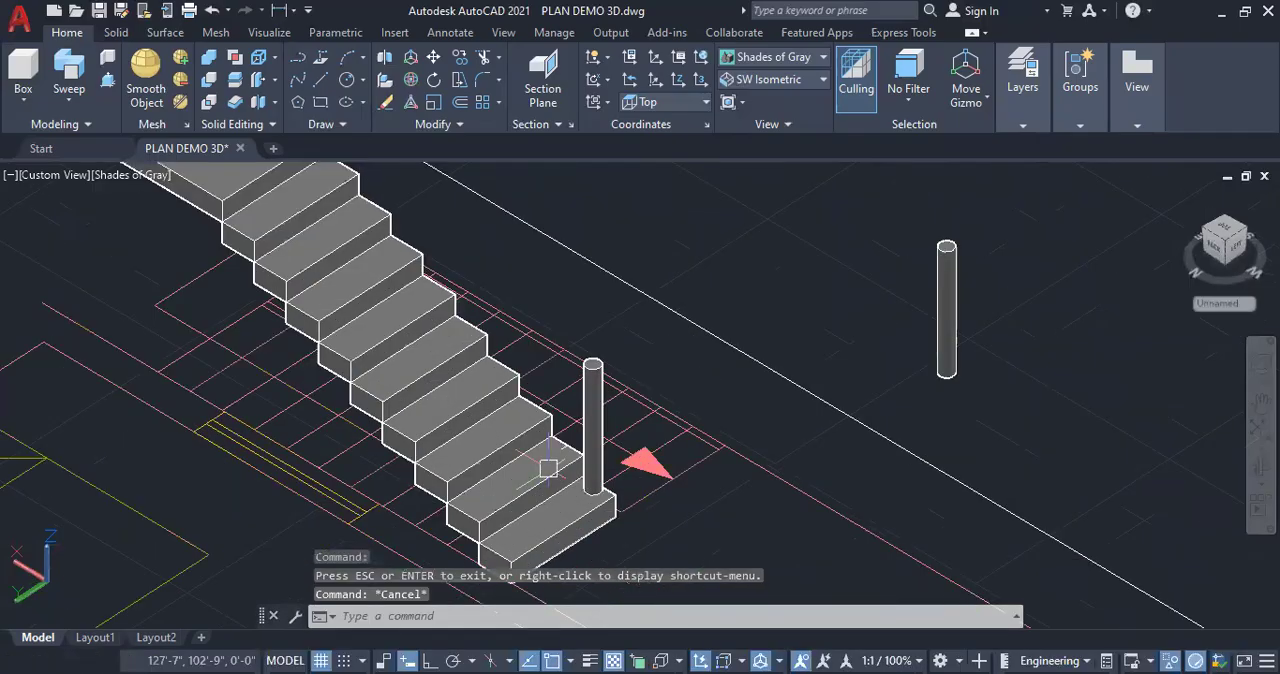
scroll(560, 440, down, 5)
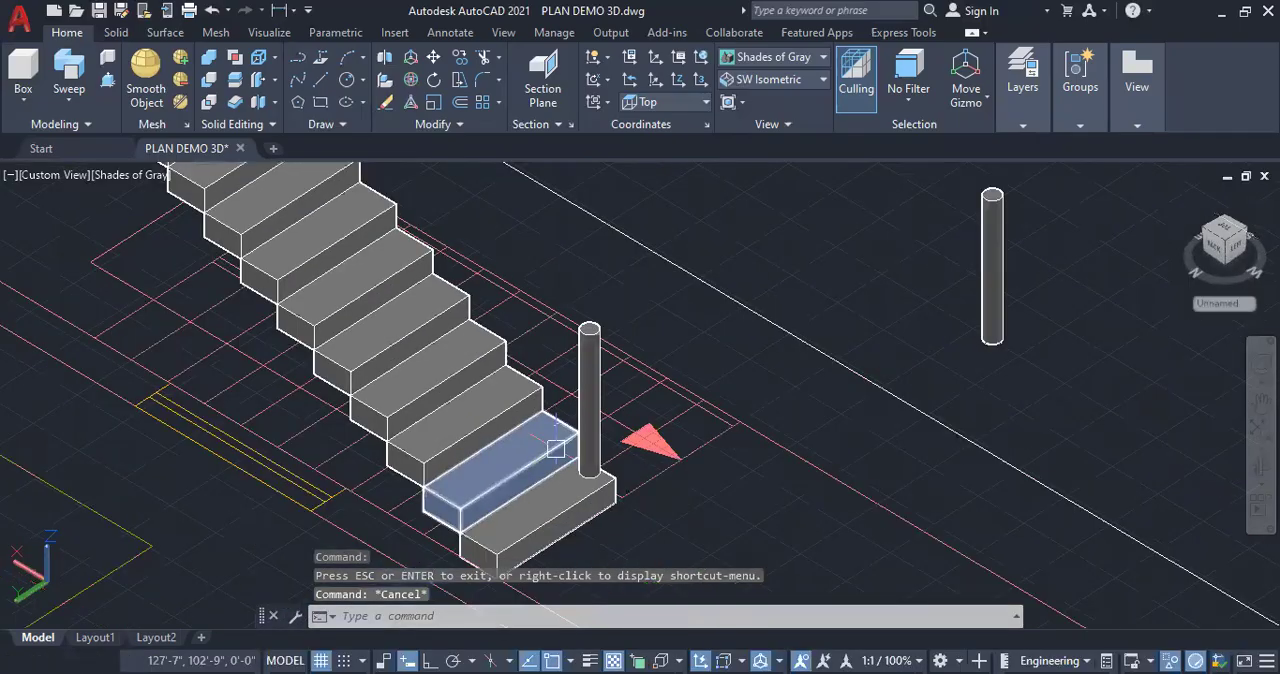
Create a cylinder of 1" radius and 3' height beside the staircase as a thin baluster
click(23, 100)
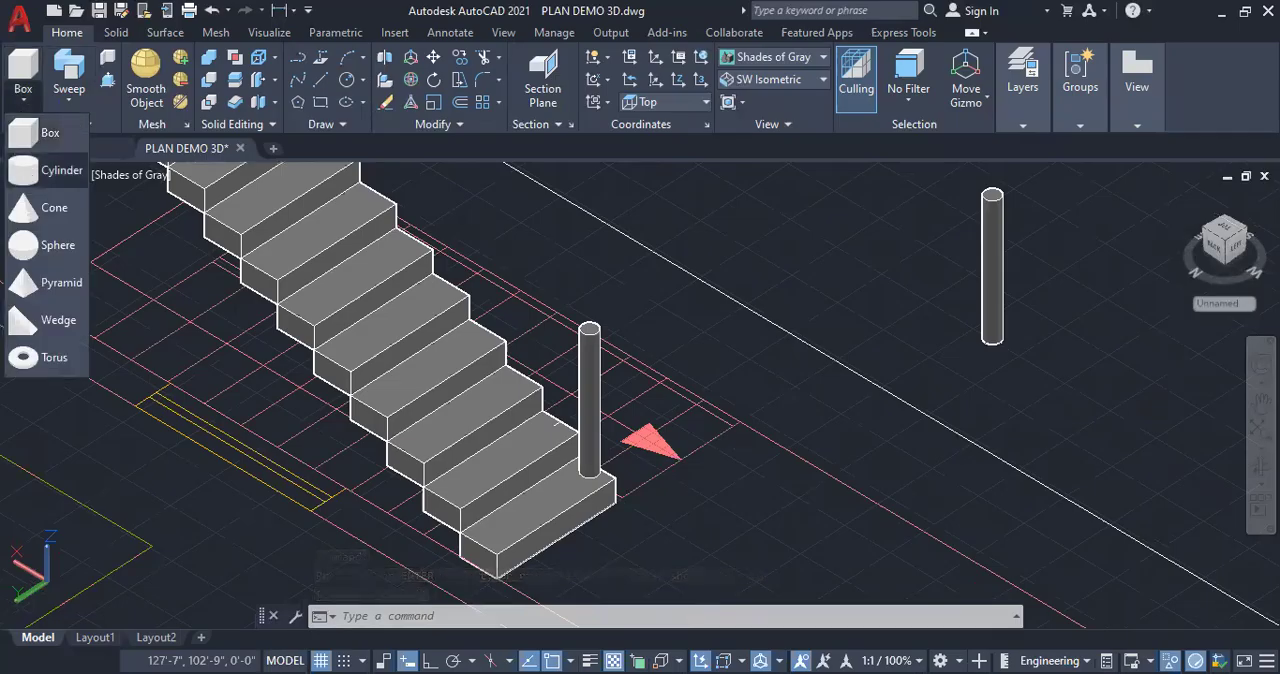
click(48, 170)
click(800, 376)
text(1)
key(Return)
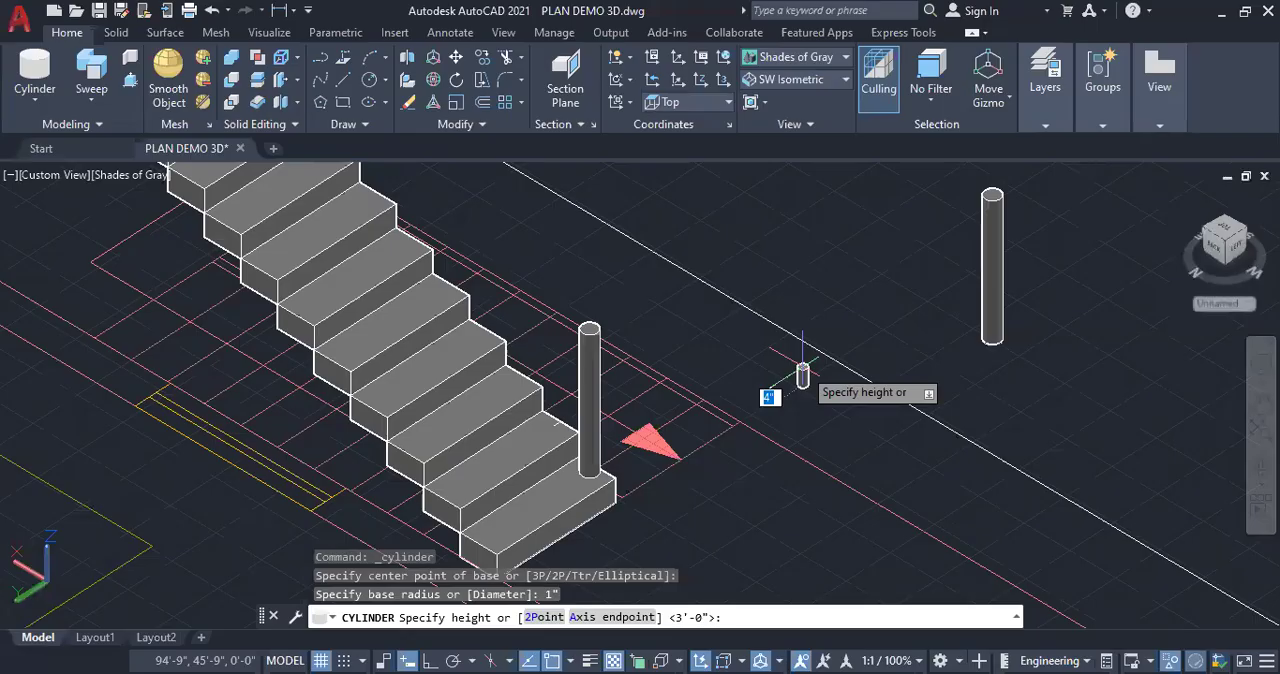
text(3')
key(Return)
Show the model in 2D Wireframe and copy the thin baluster onto the inner end of the mark on the first flight's second tread
click(834, 60)
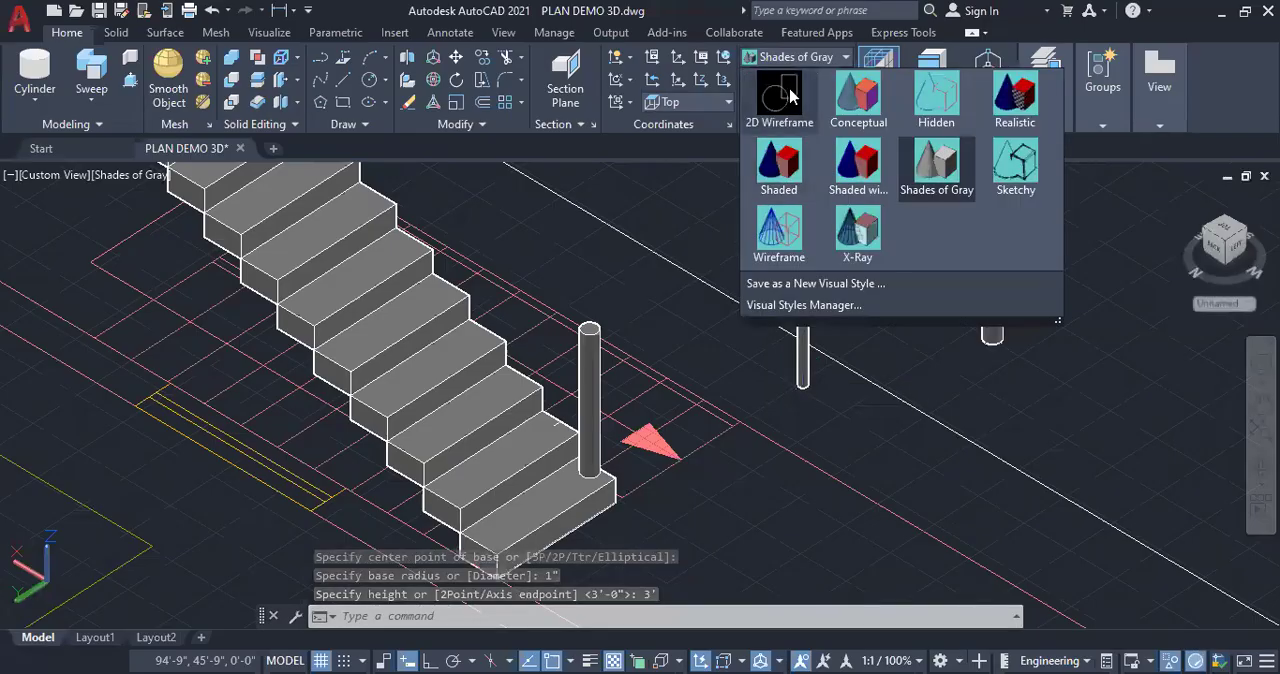
click(780, 96)
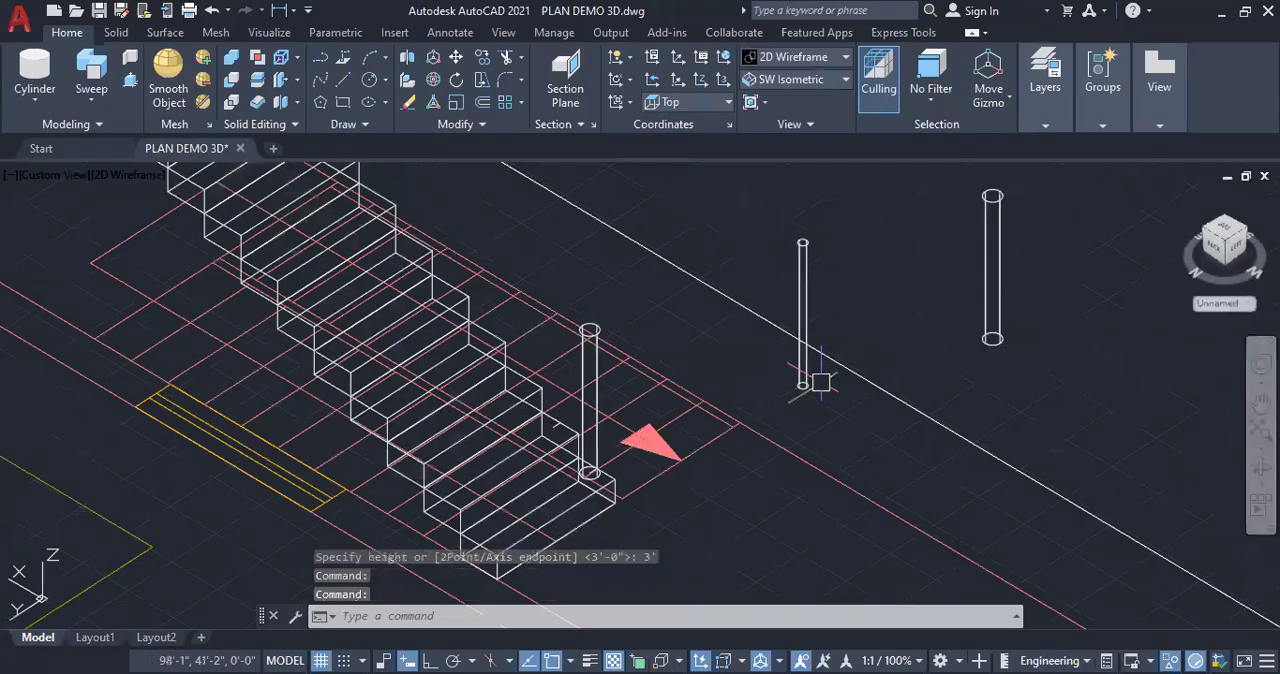
click(818, 382)
right_click(905, 360)
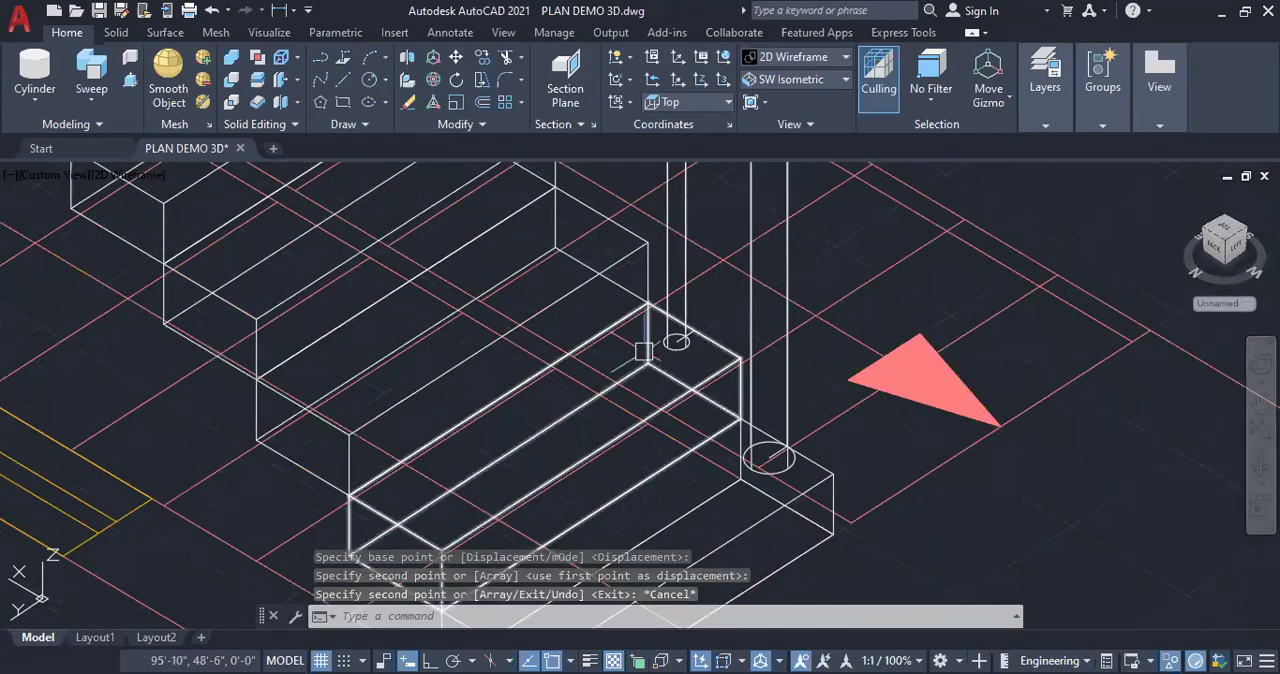
Check the baluster's placement on the second tread and set the visual style back to Shades of Gray
scroll(769, 326, down, 3)
scroll(769, 326, down, 3)
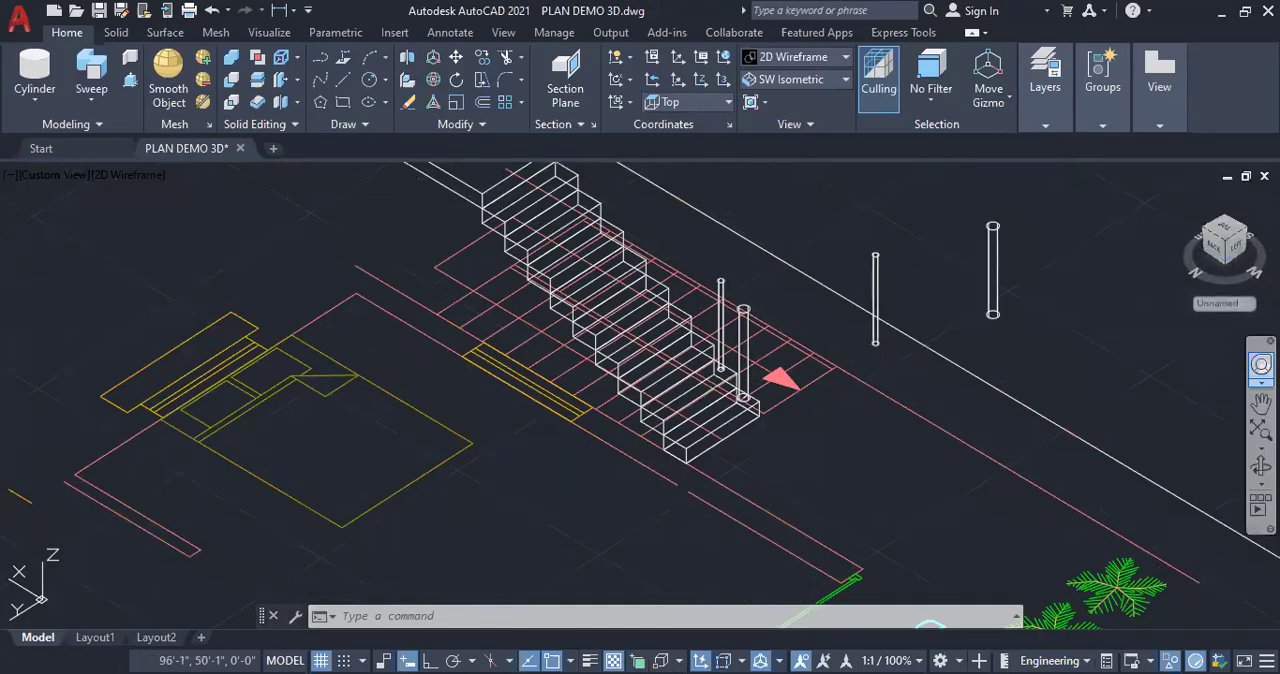
shift+middle_drag(783, 394, 689, 371)
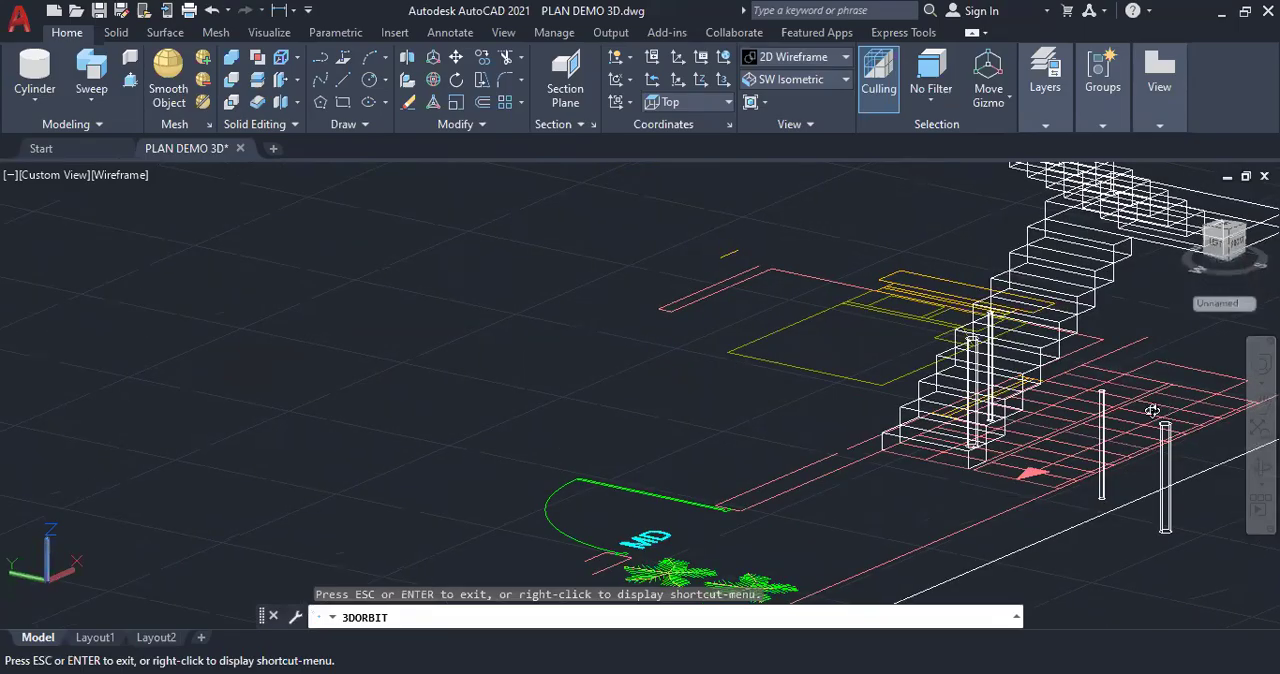
scroll(1152, 410, up, 3)
scroll(522, 456, down, 2)
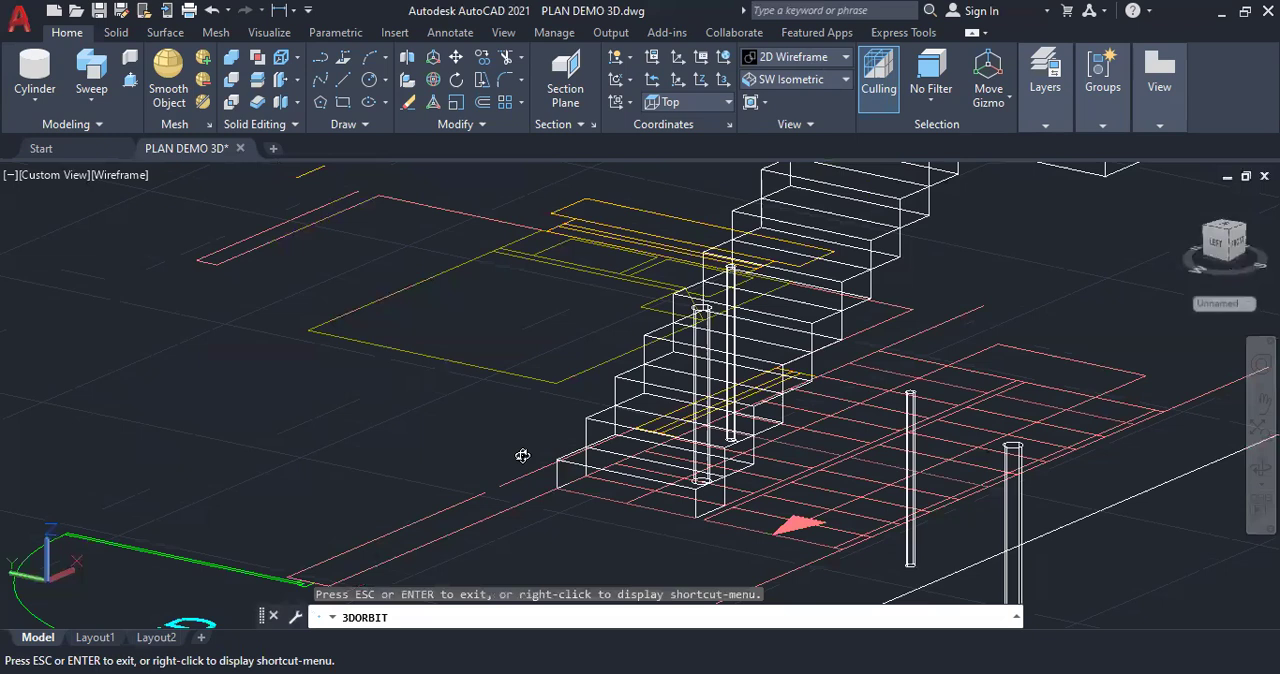
mouse_move(762, 461)
mouse_down()
mouse_move(730, 441)
mouse_move(768, 471)
mouse_up()
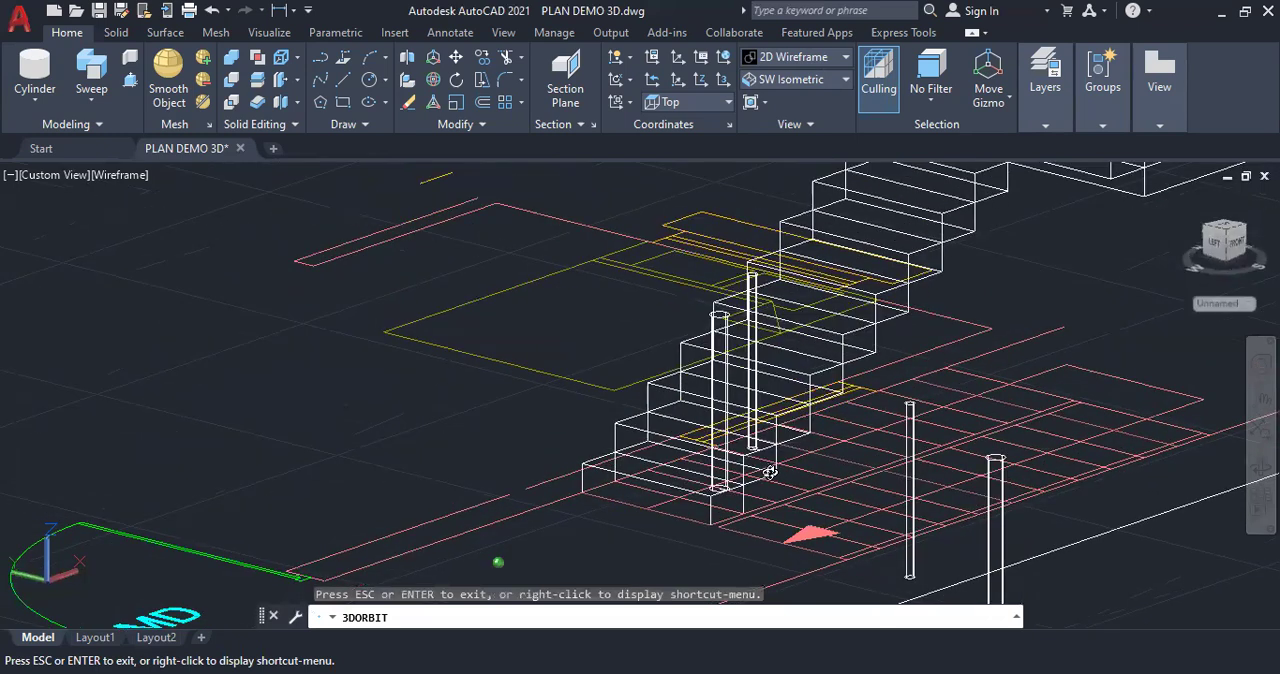
click(810, 60)
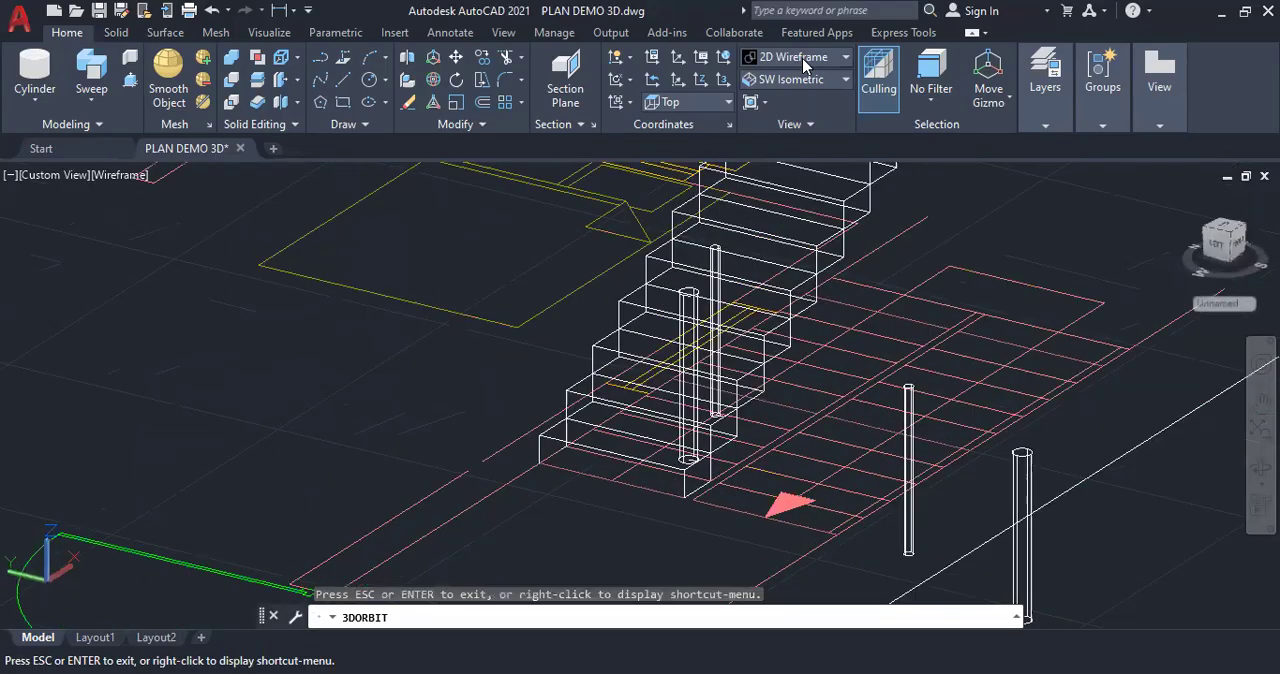
click(936, 165)
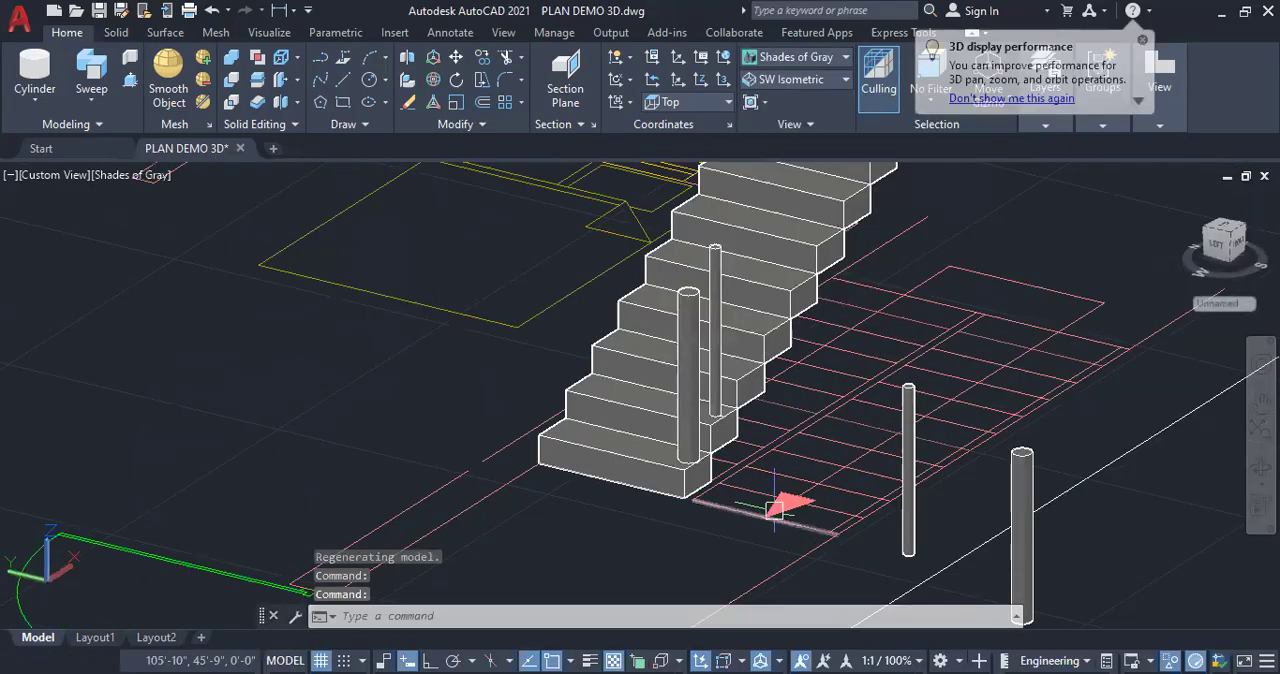
Copy the second tread's baluster, using the tread's front corner as base point, onto each higher step of the first flight
scroll(758, 417, up, 3)
scroll(700, 420, up, 4)
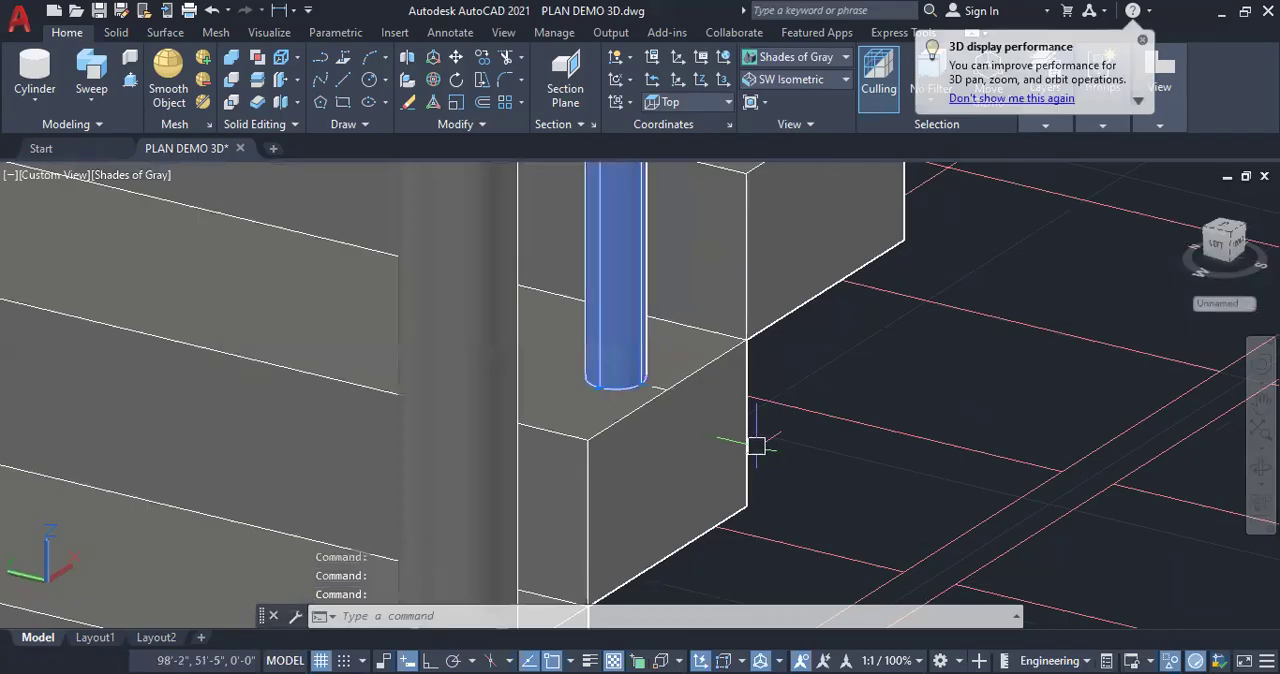
scroll(680, 389, down, 3)
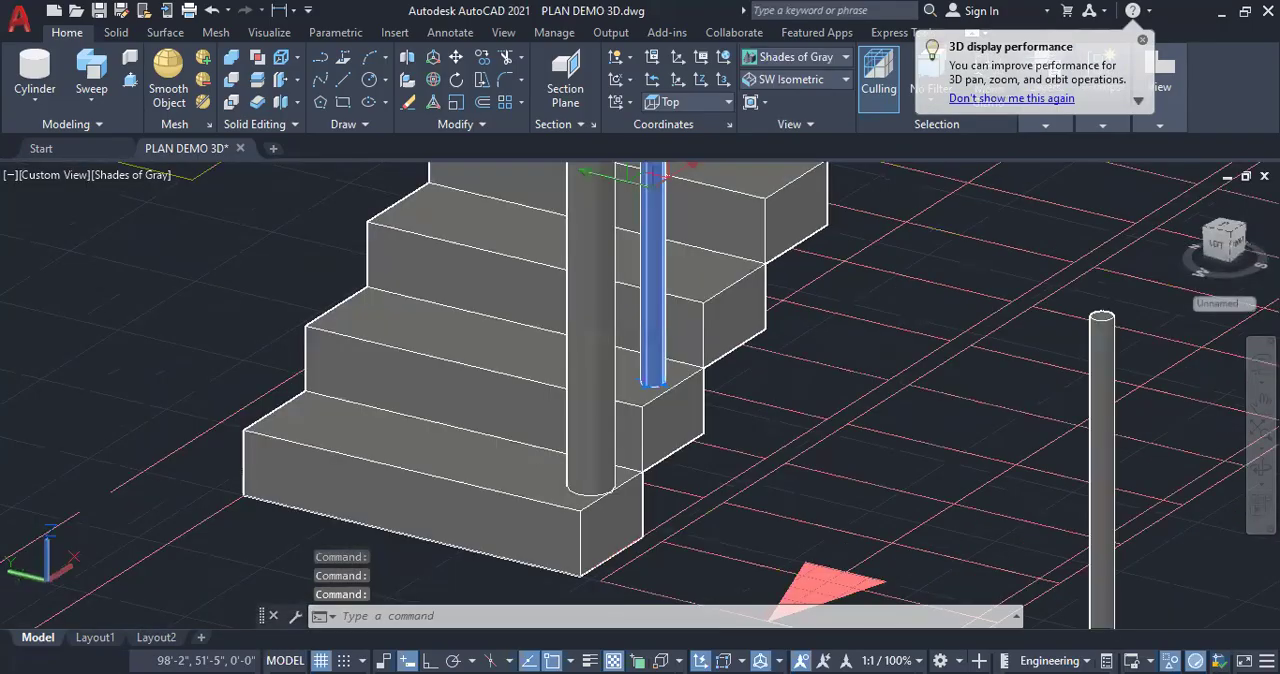
right_click(207, 368)
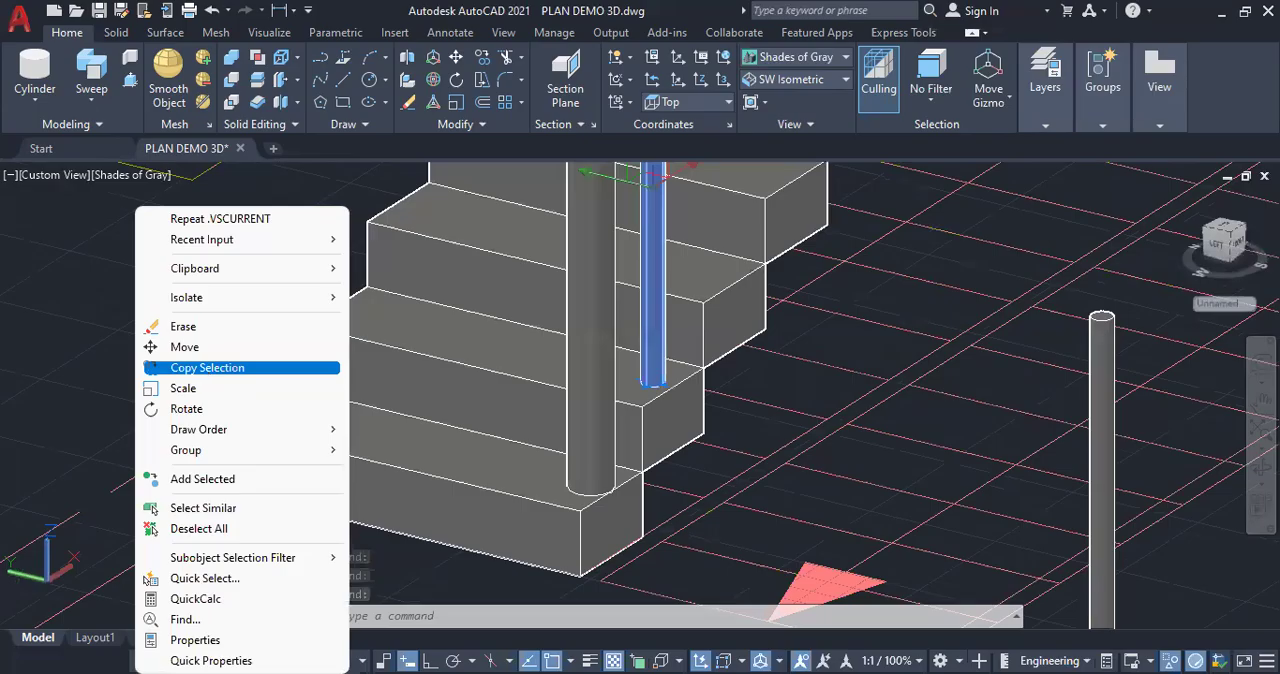
click(207, 368)
scroll(629, 400, up, 2)
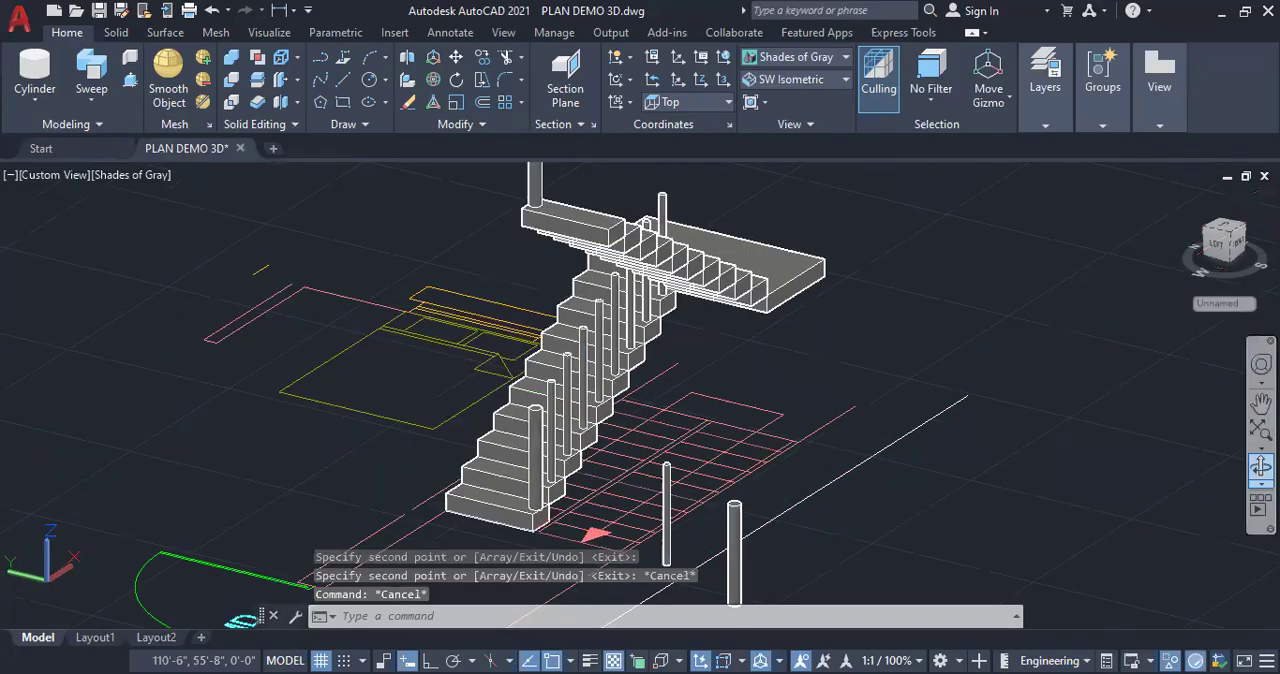
shift+middle_drag(543, 424, 807, 402)
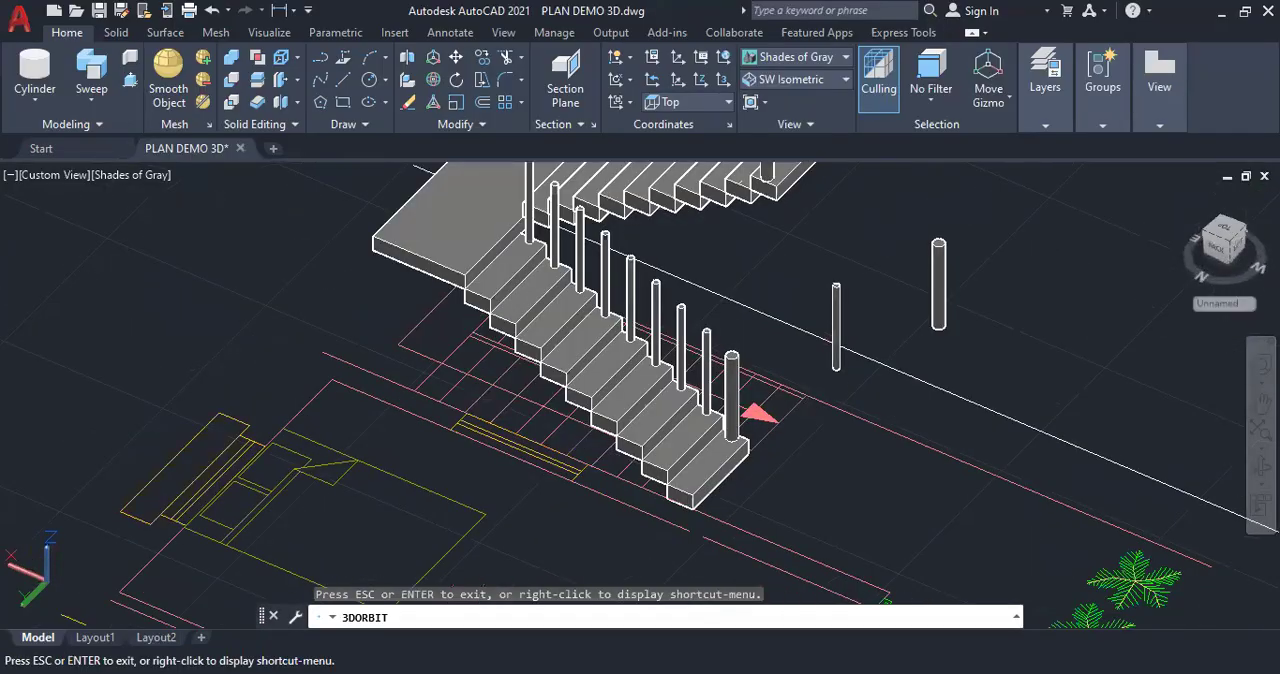
scroll(855, 375, up, 3)
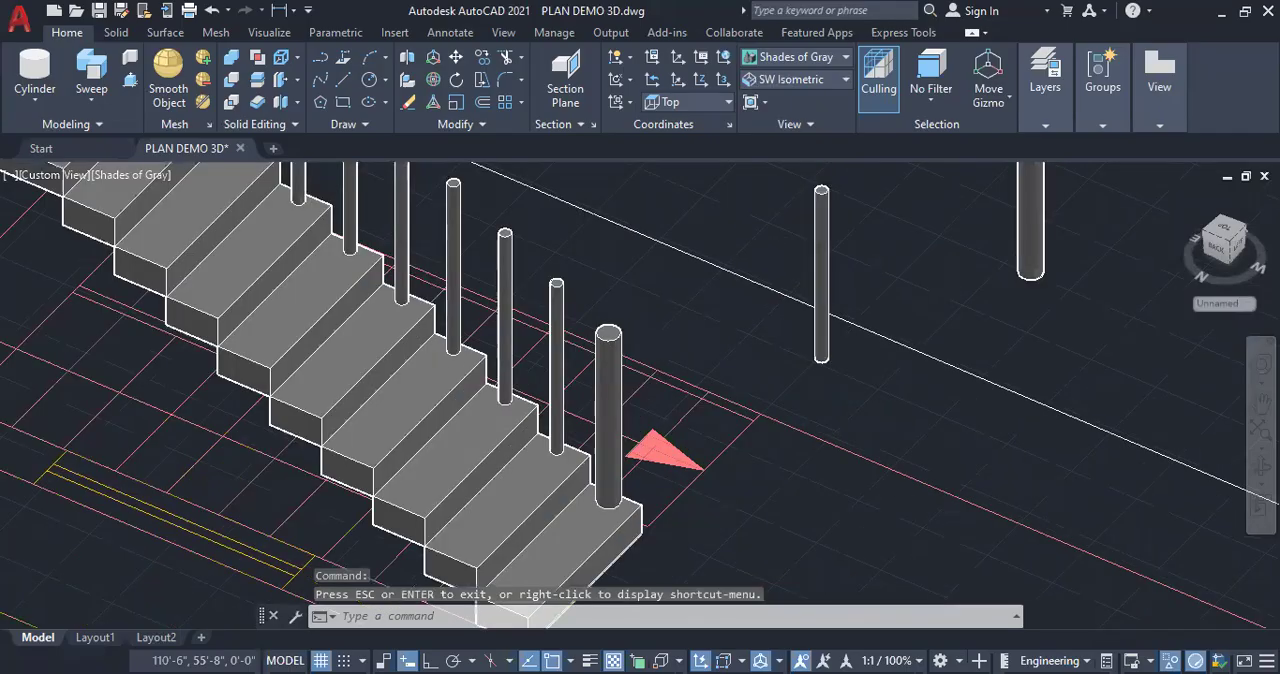
Copy the spare thin baluster from beside the staircase onto the steps of the second flight
click(821, 300)
right_click(862, 378)
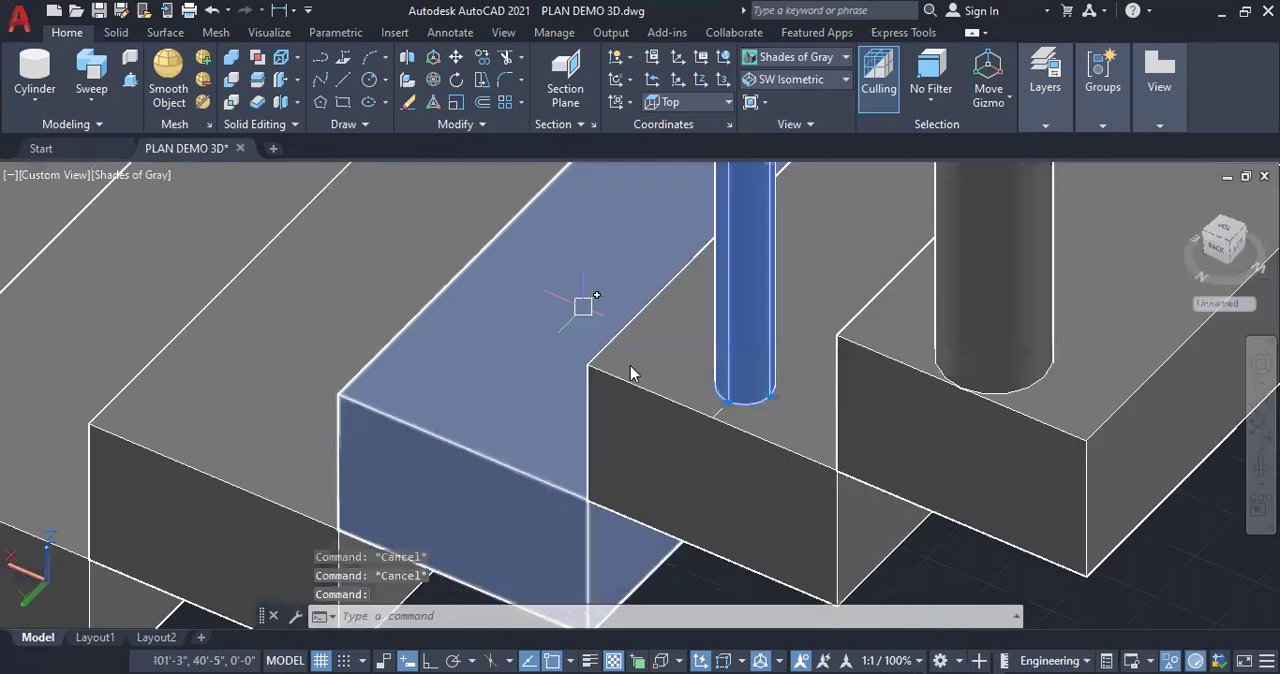
right_click(630, 372)
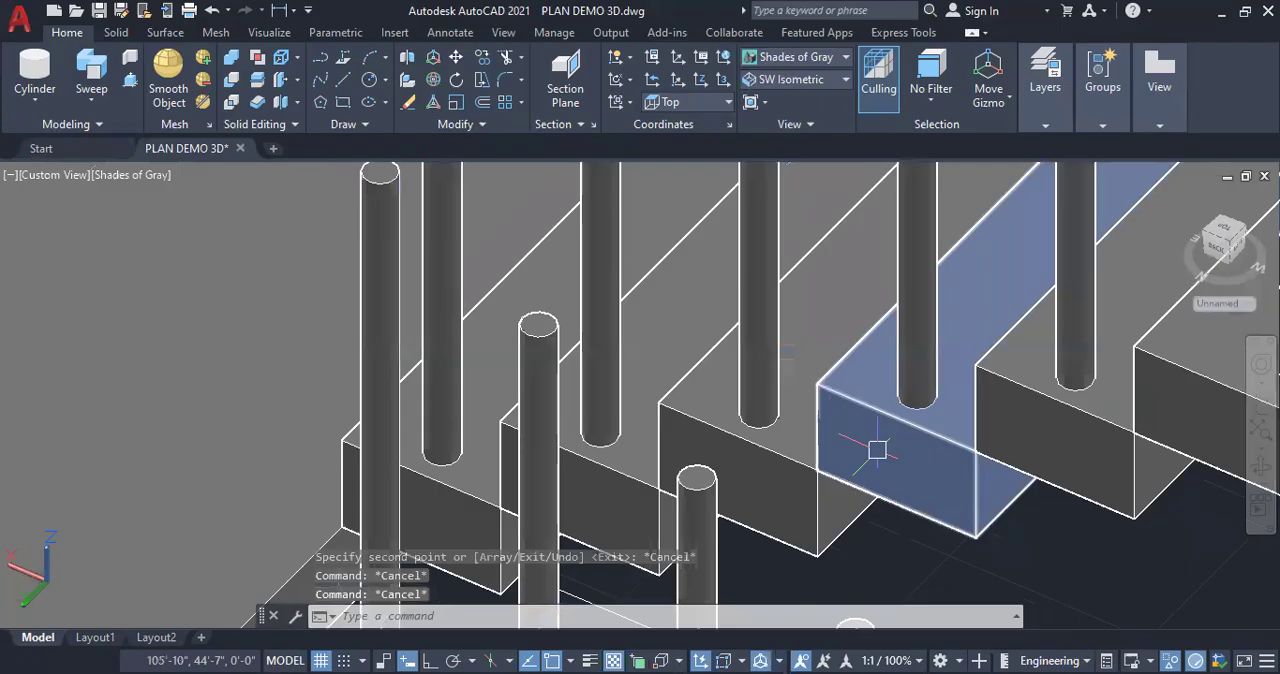
Copy a neighbouring baluster onto the second flight's step without one, using the tread's front corner as base point
scroll(666, 368, down, 5)
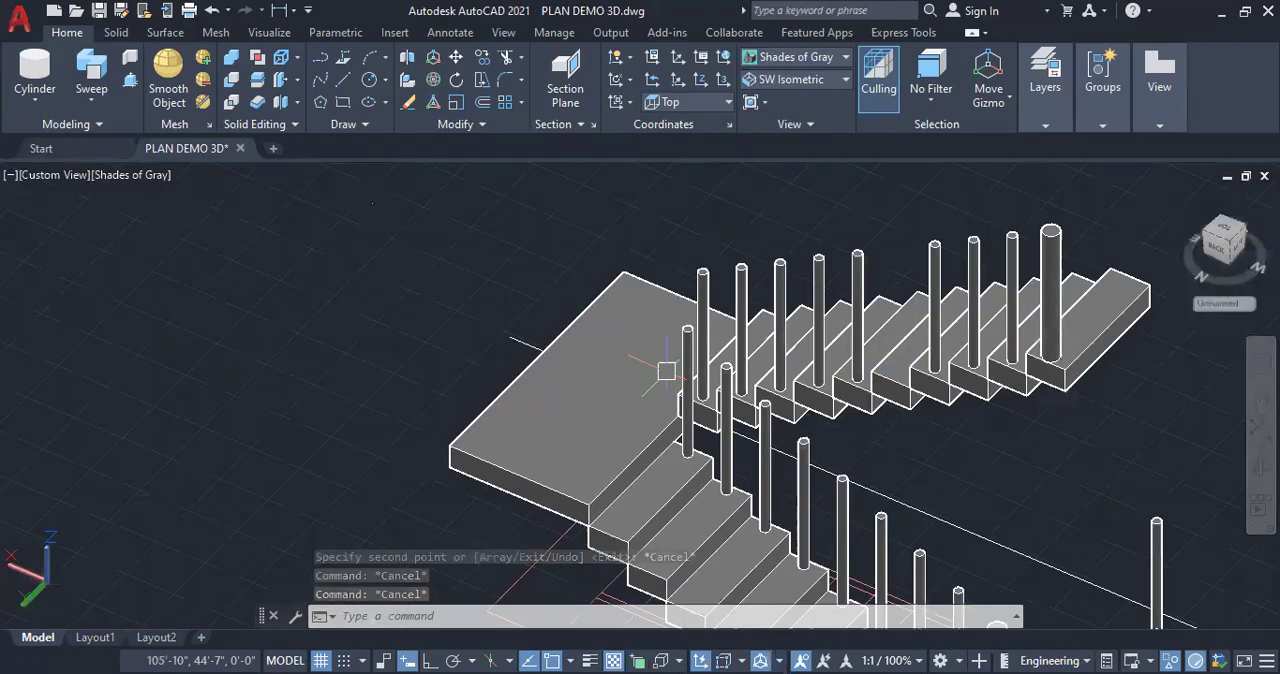
scroll(666, 371, up, 2)
scroll(931, 332, up, 3)
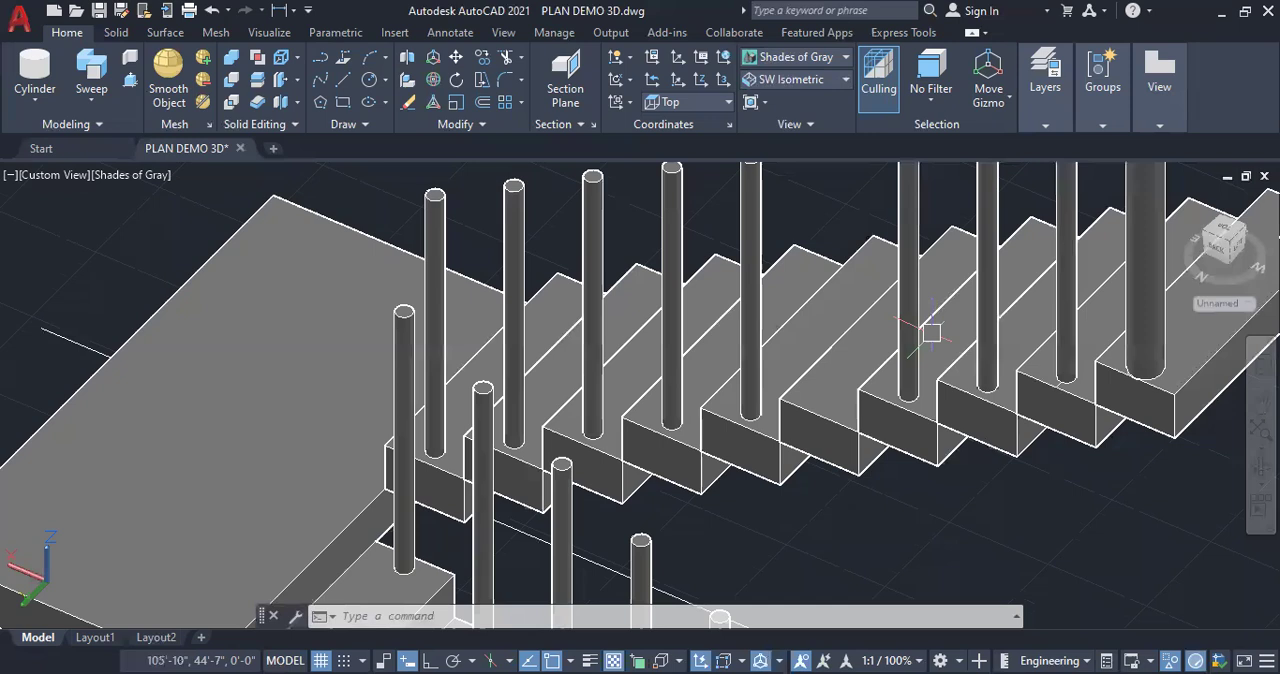
click(913, 350)
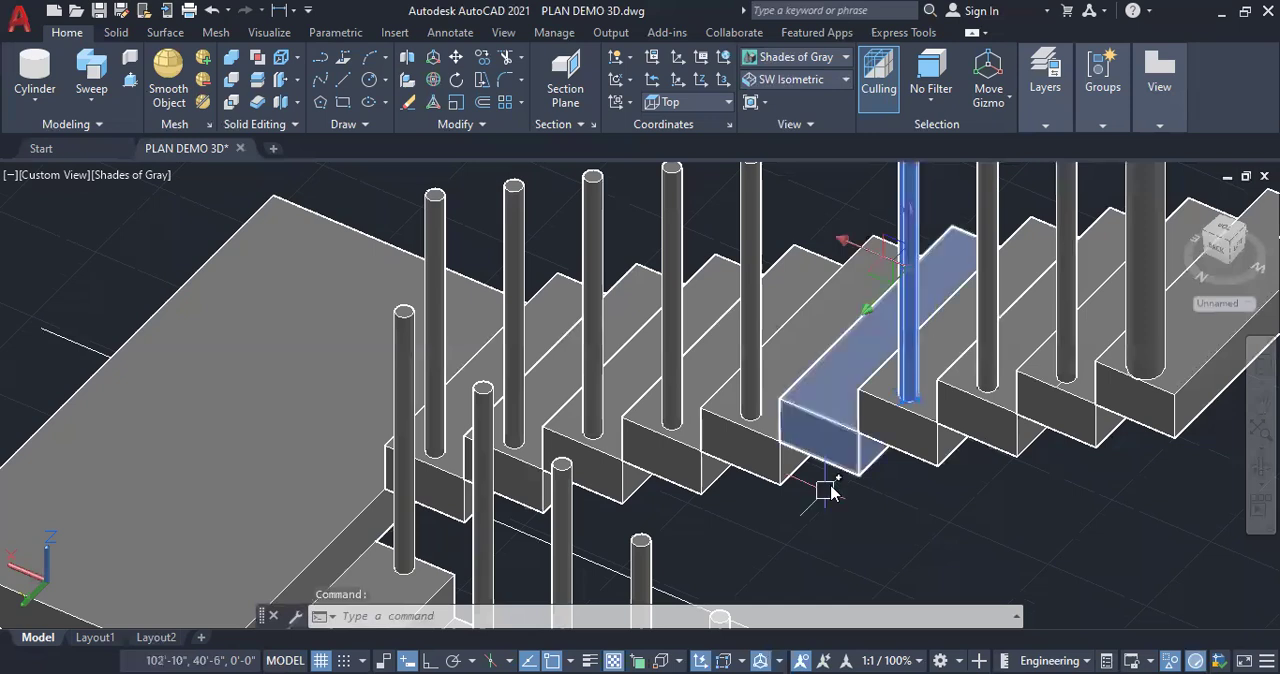
right_click(875, 188)
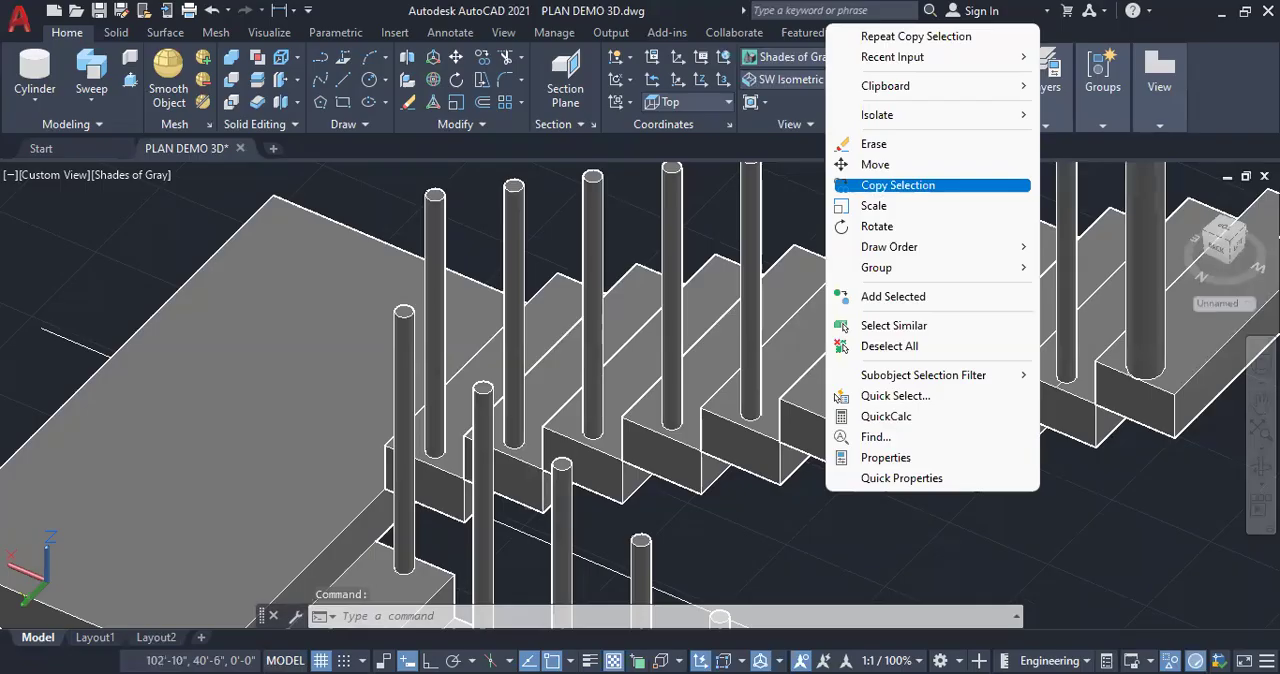
click(880, 185)
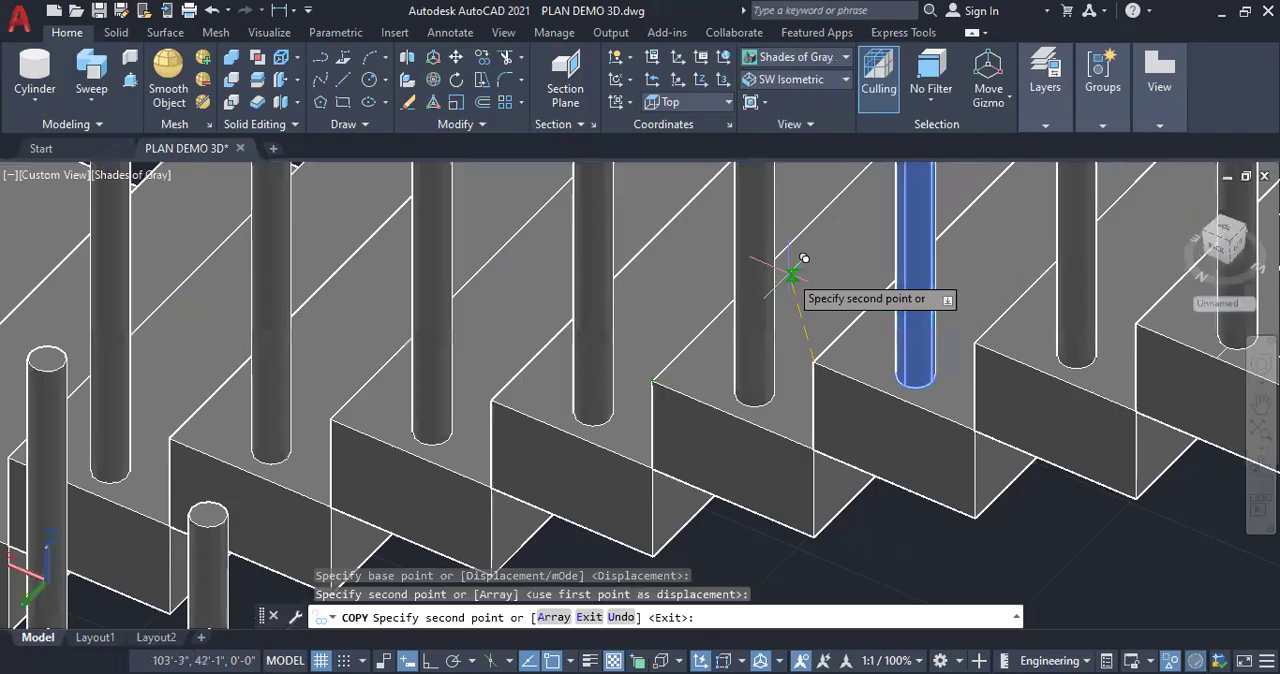
key(Escape)
key(Escape)
key(Escape)
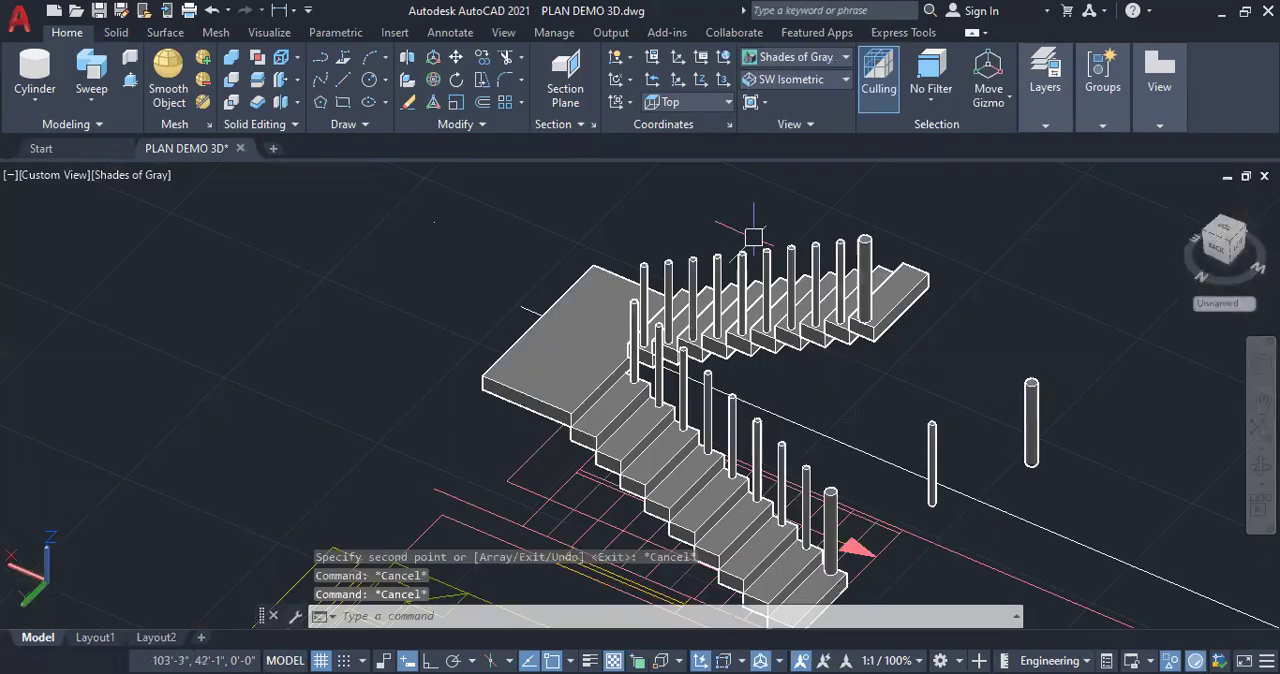
Draw a 2" reference line with Ortho on from the landing's top edge near its inner corner
scroll(618, 362, up, 6)
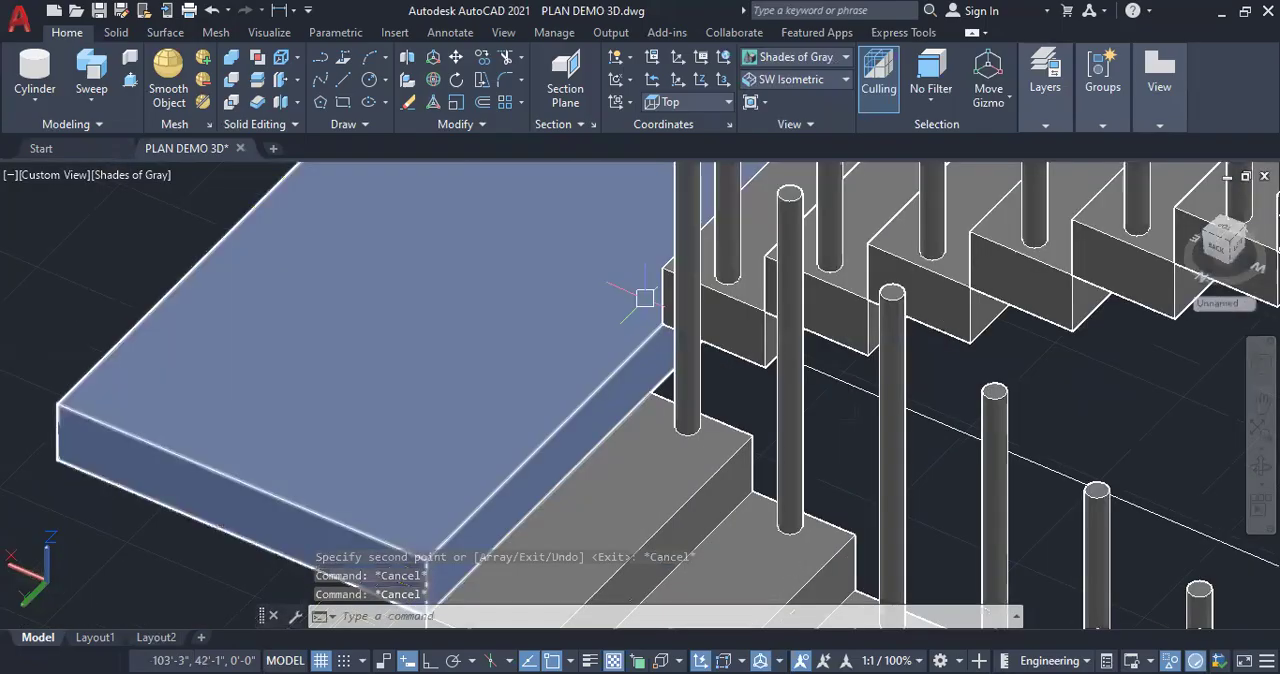
scroll(643, 310, up, 3)
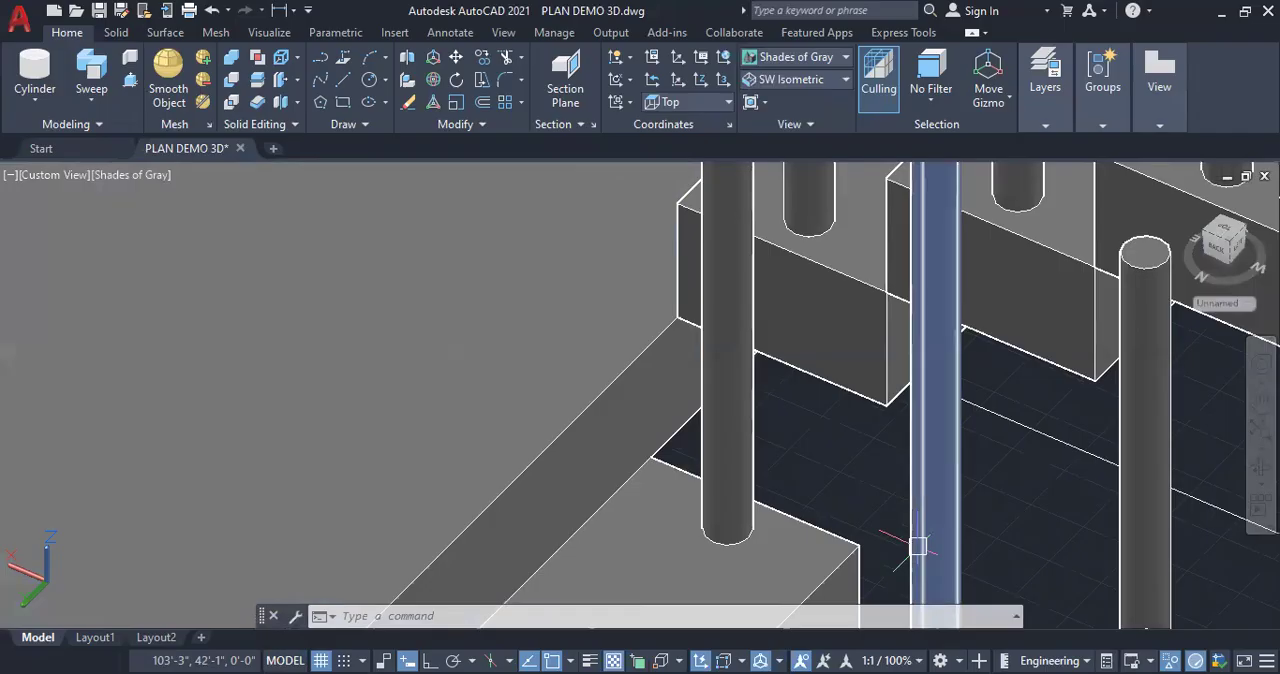
text(l)
key(Return)
click(623, 372)
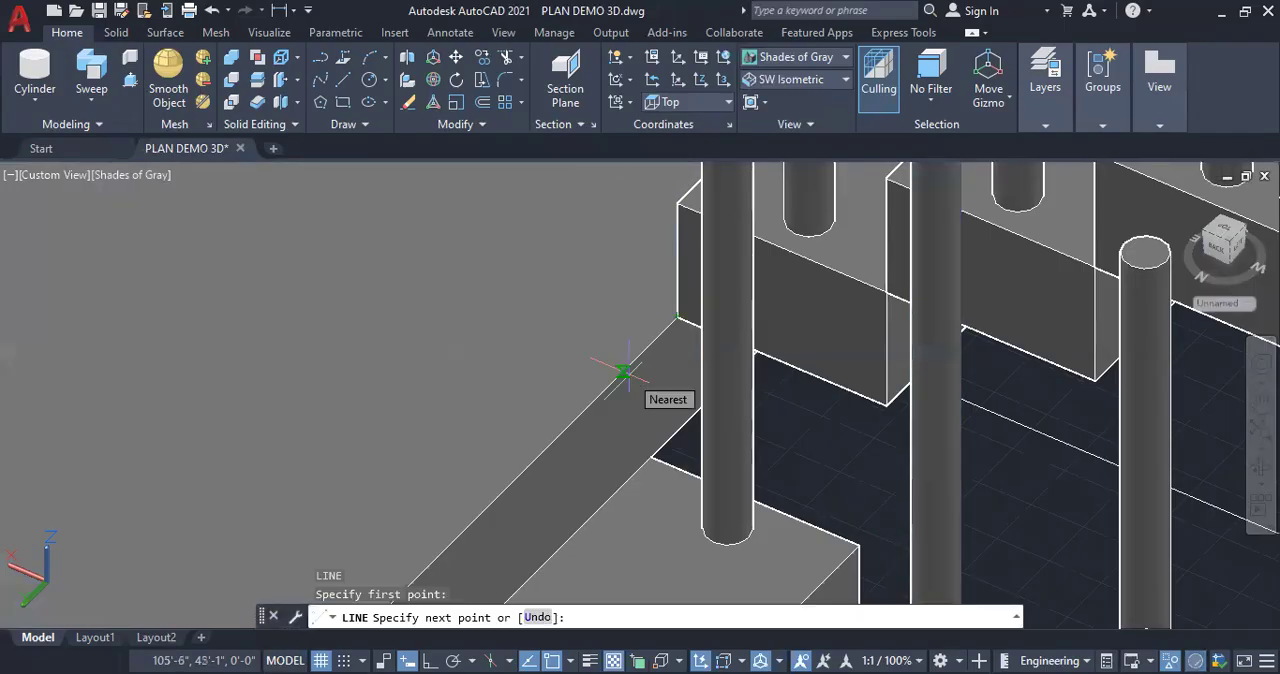
key(Escape)
click(678, 357)
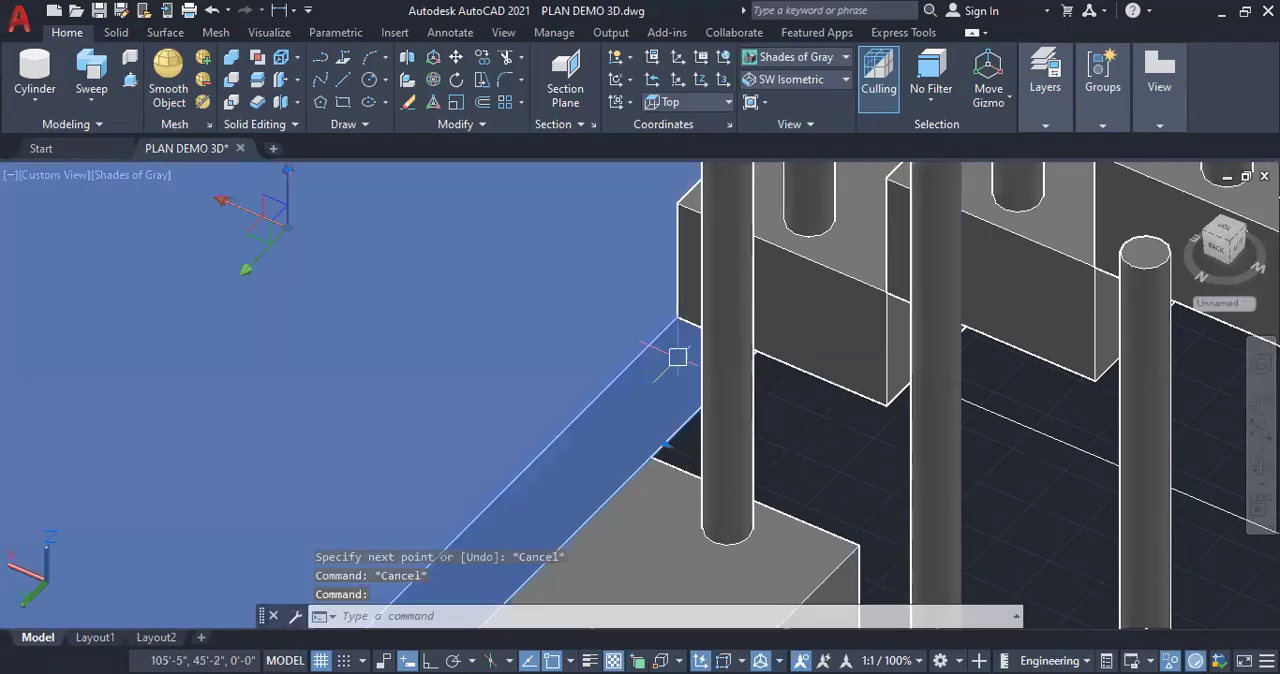
key(Escape)
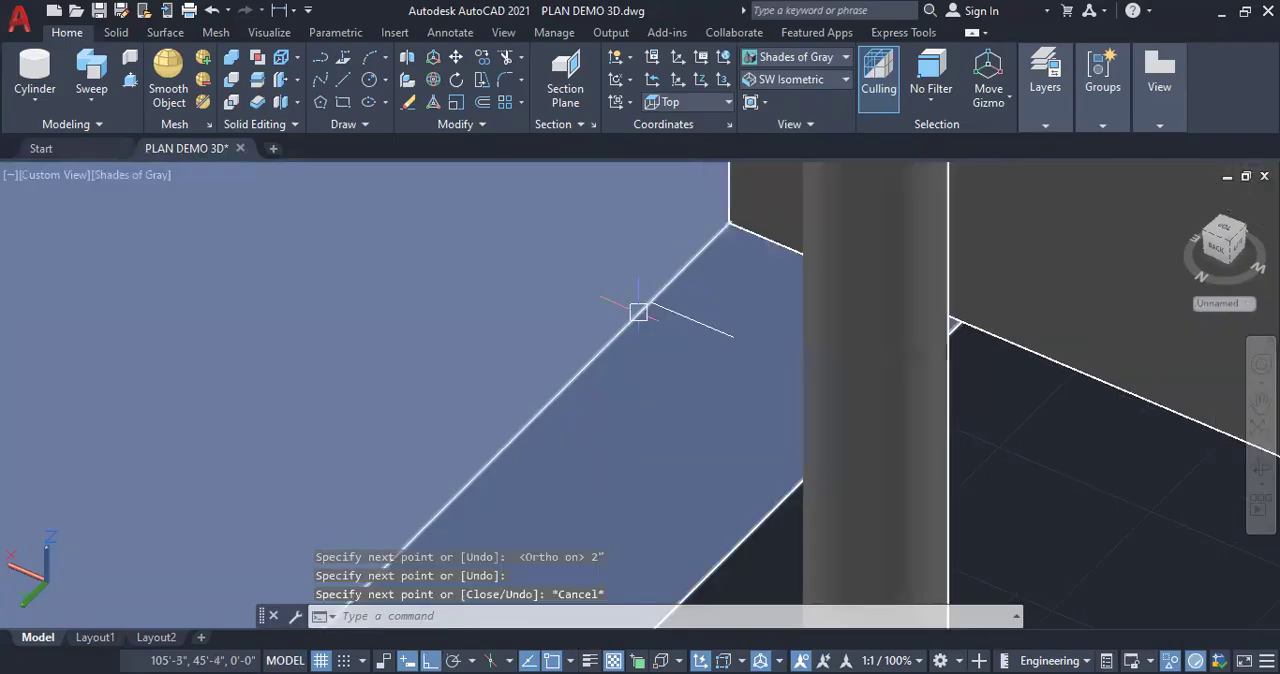
Copy the spare thick post onto the landing beside the 2" reference line at its inner corner, with Ortho off
scroll(598, 314, down, 8)
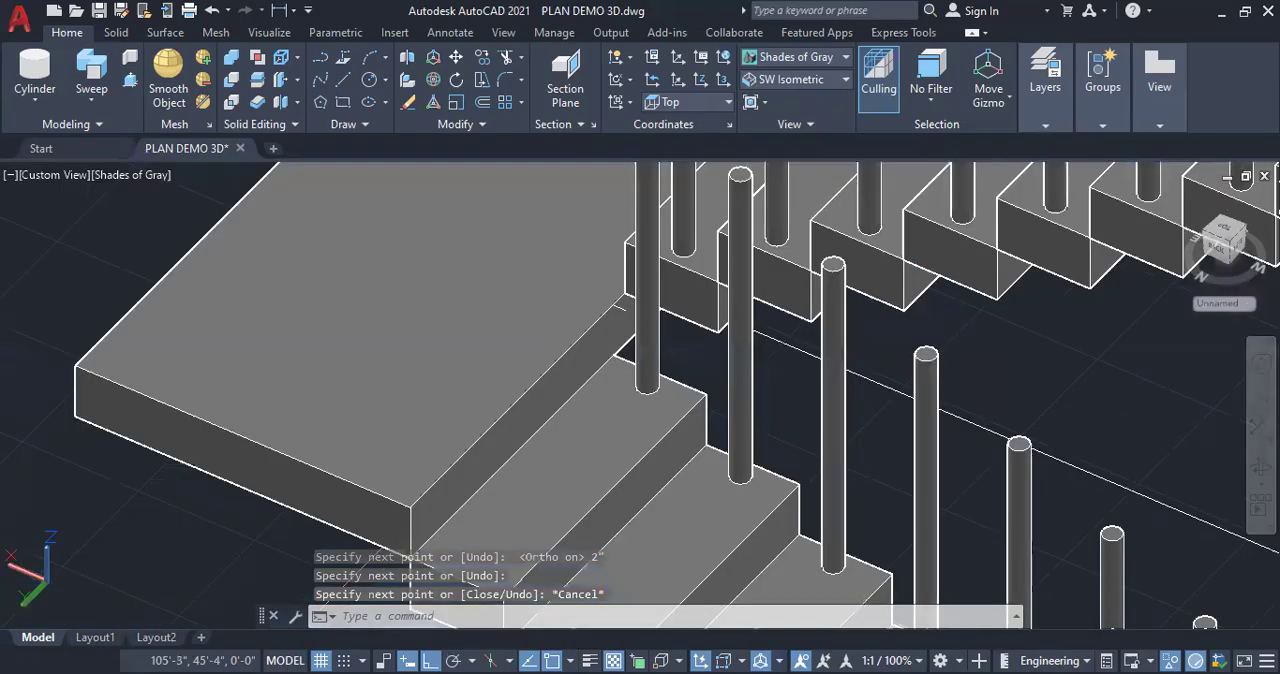
scroll(970, 328, down, 8)
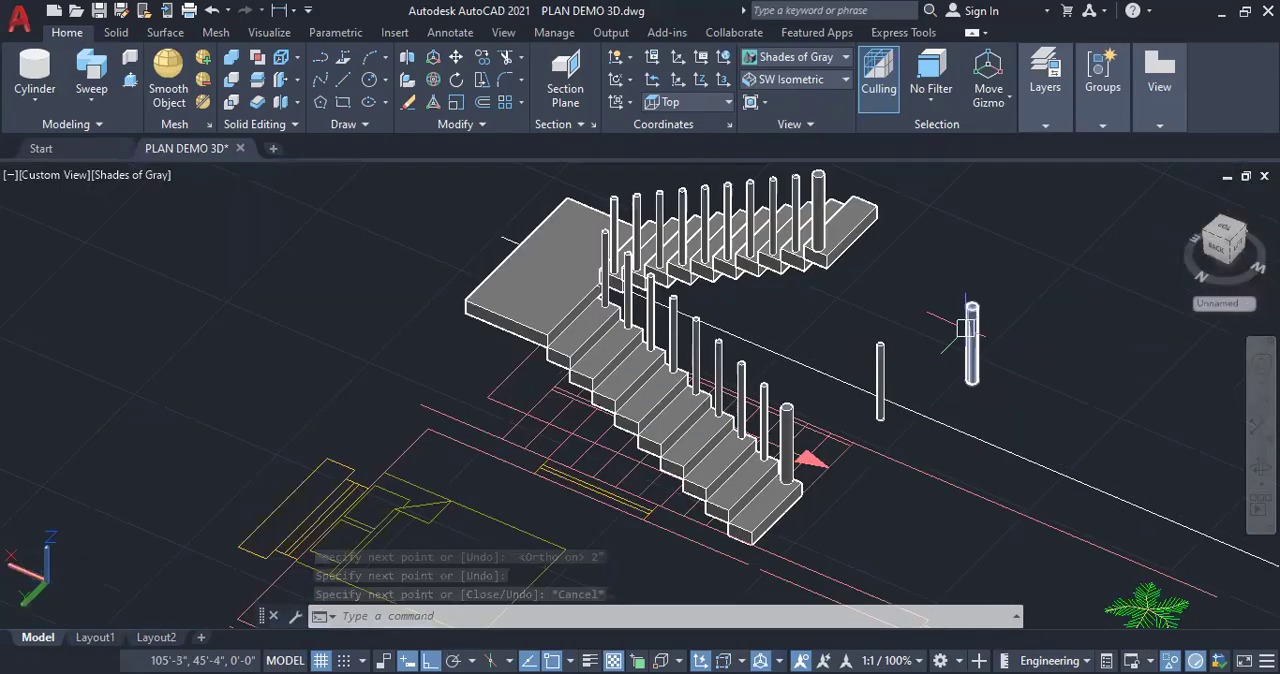
click(969, 336)
right_click(1133, 380)
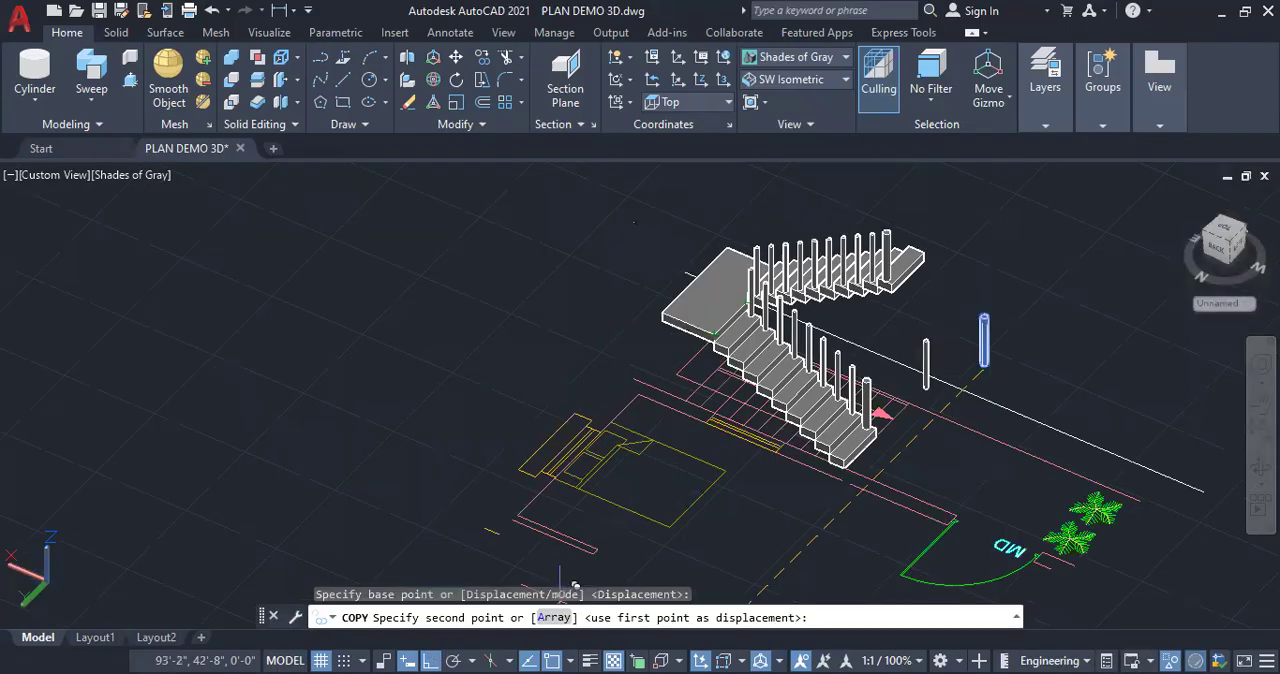
key(F8)
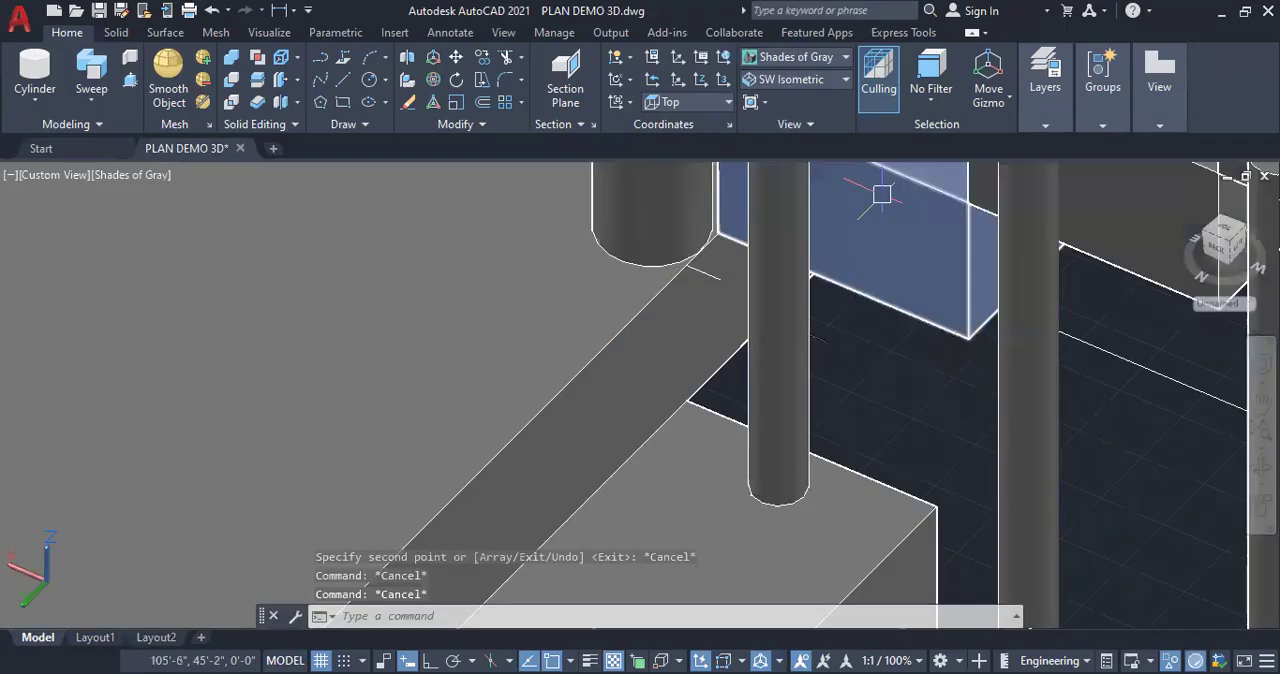
Erase the 2" reference line at the landing and the spare thick and thin cylinders beside the staircase
click(706, 273)
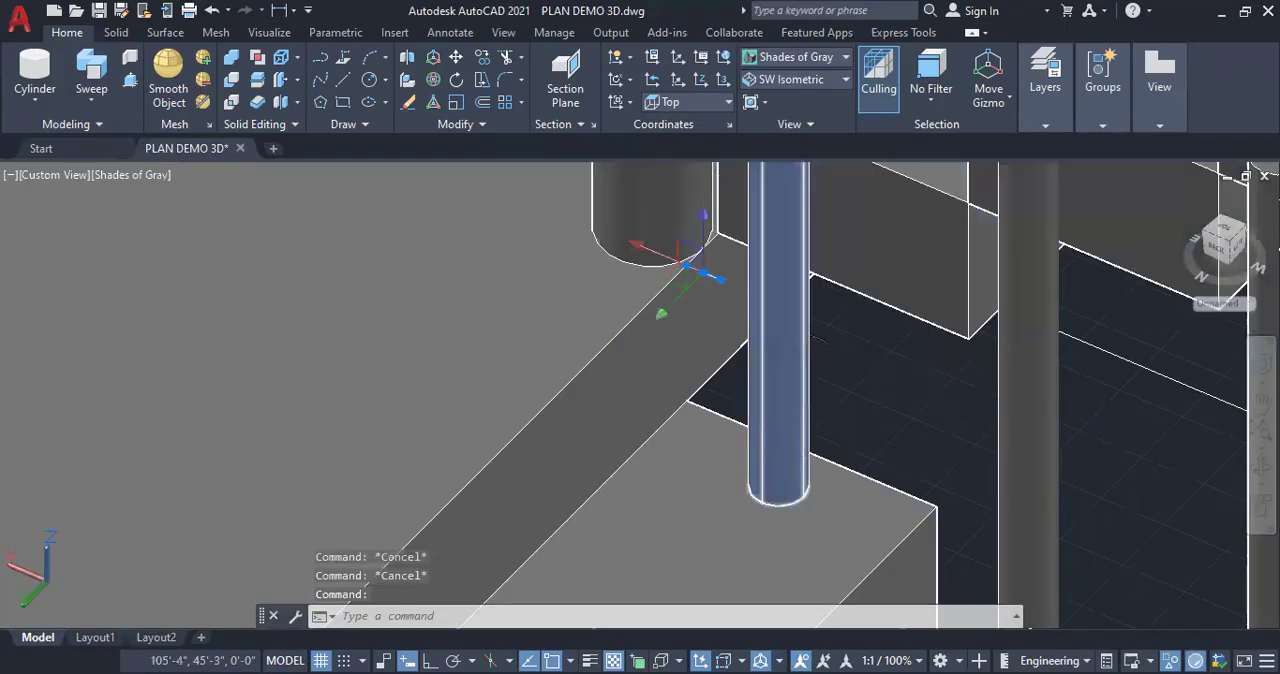
key(Delete)
scroll(654, 368, down, 5)
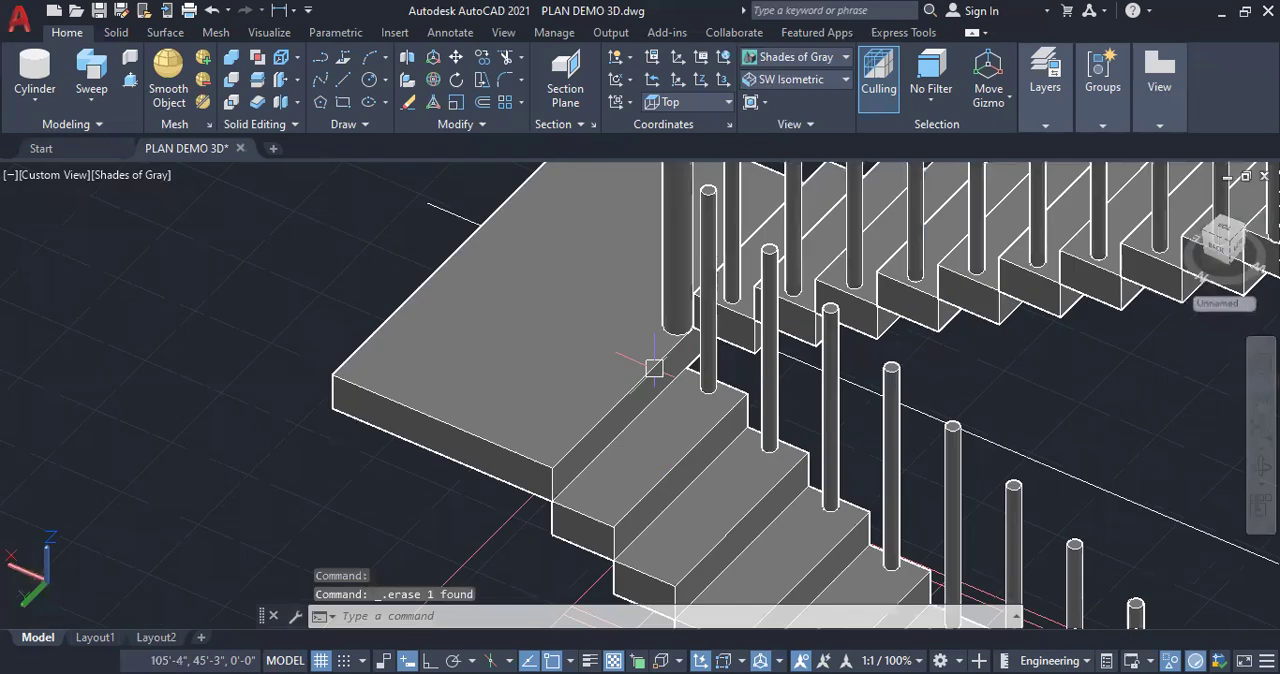
scroll(654, 368, down, 4)
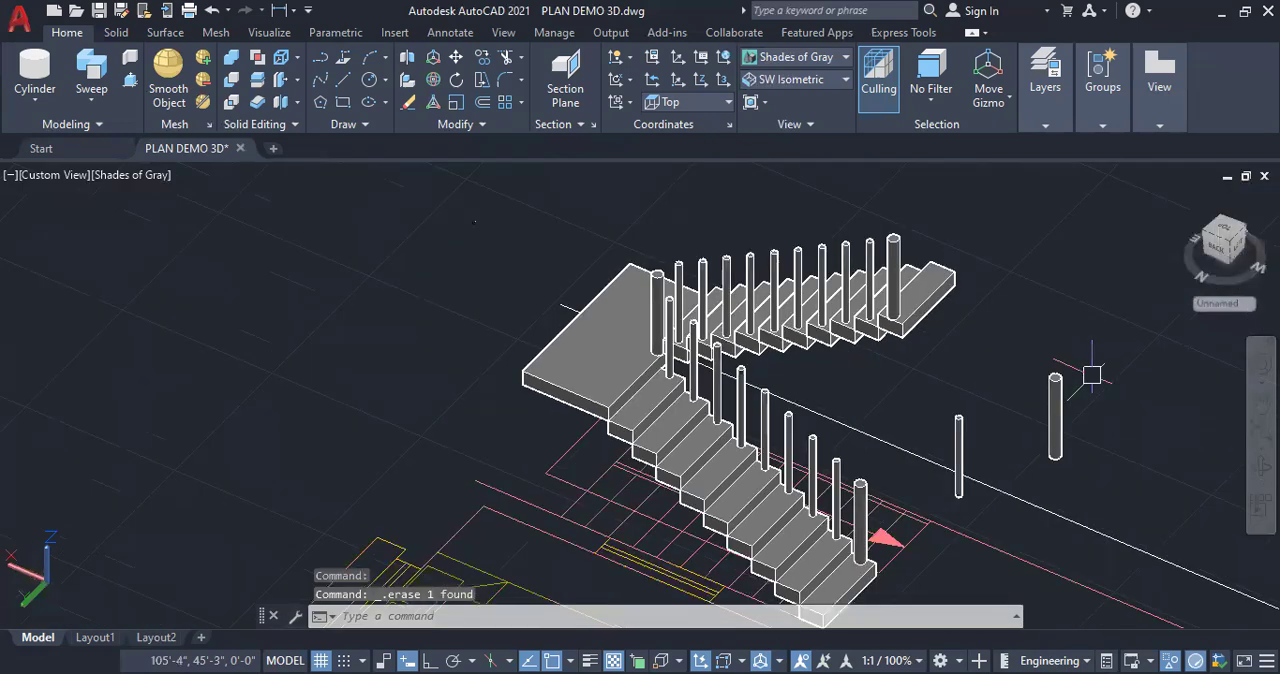
click(1055, 415)
click(958, 455)
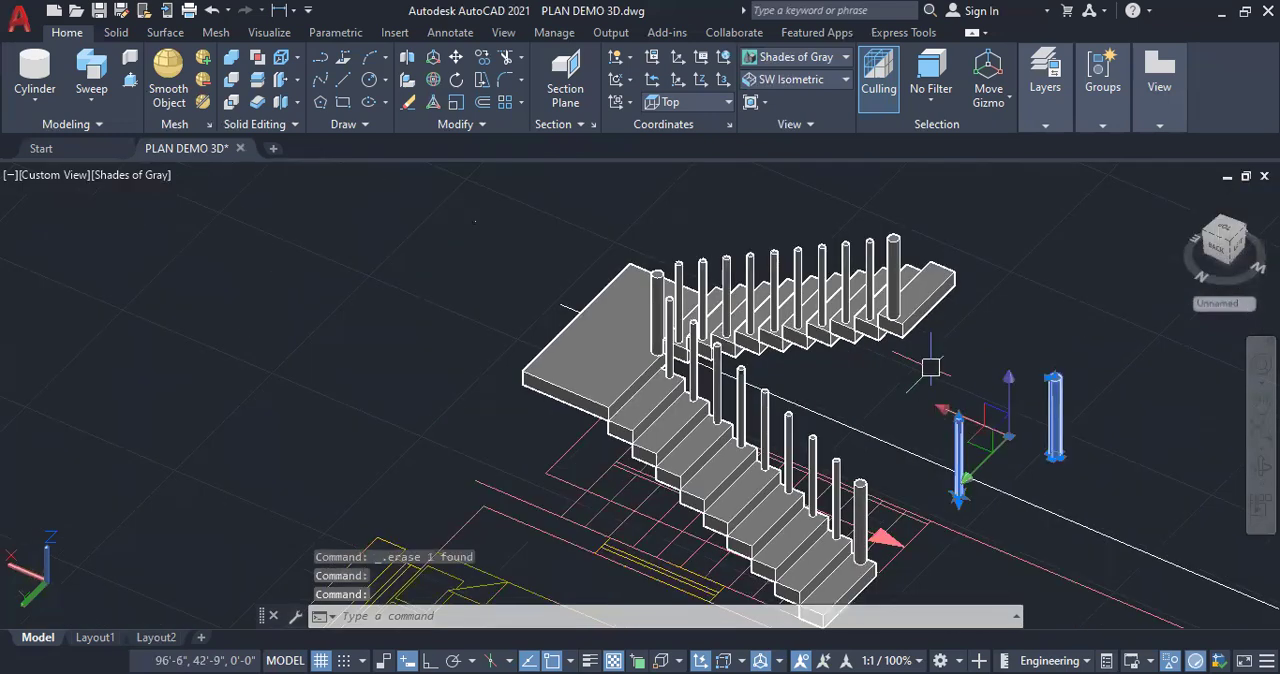
key(Delete)
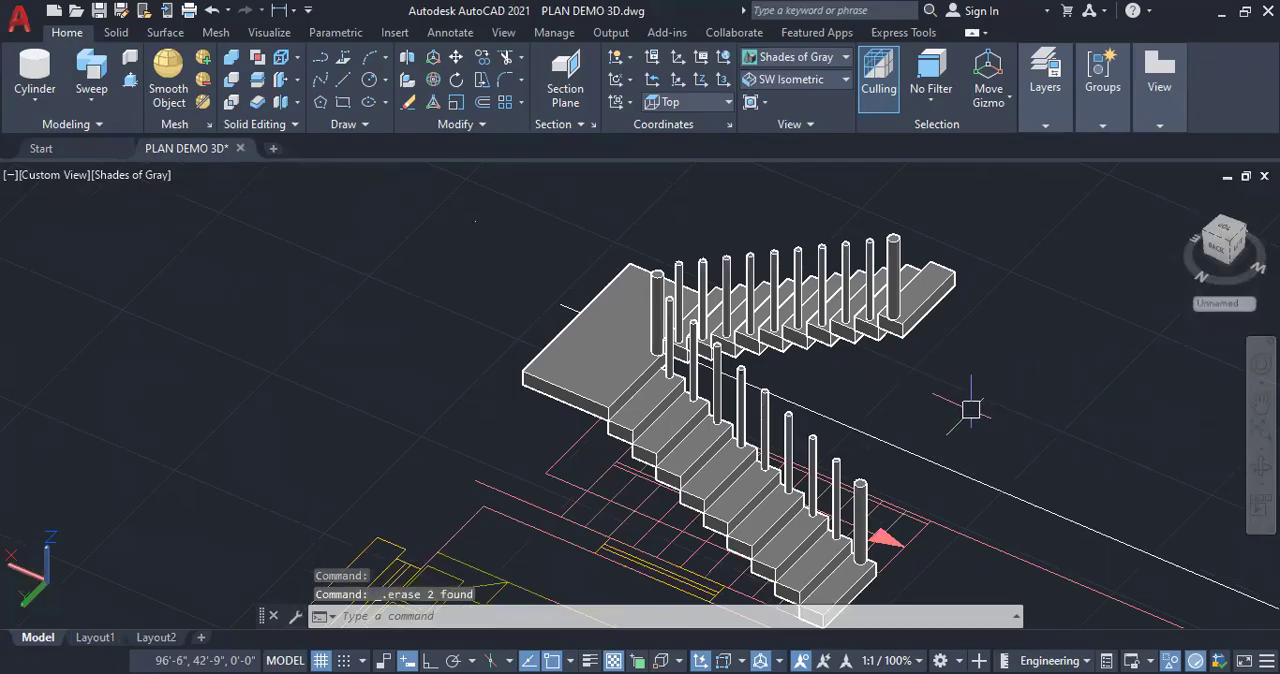
Orbit around the staircase to inspect the posts and balusters on both flights and the landing
click(1261, 466)
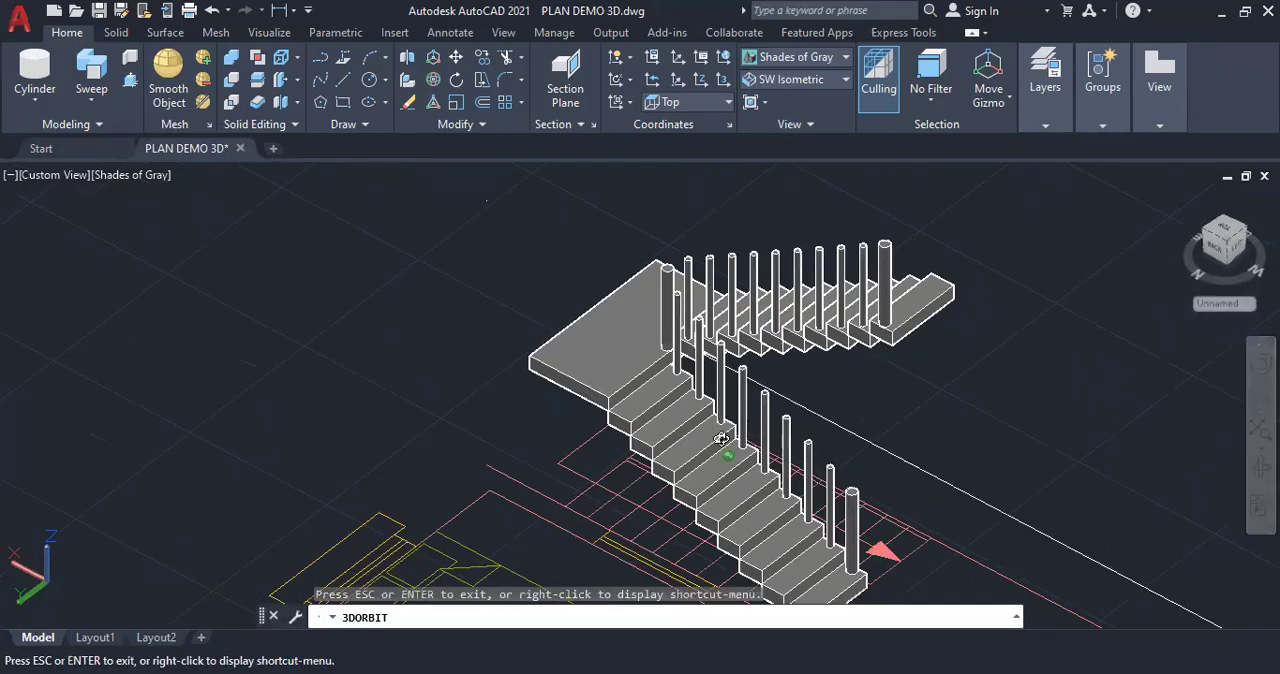
drag(603, 385, 753, 438)
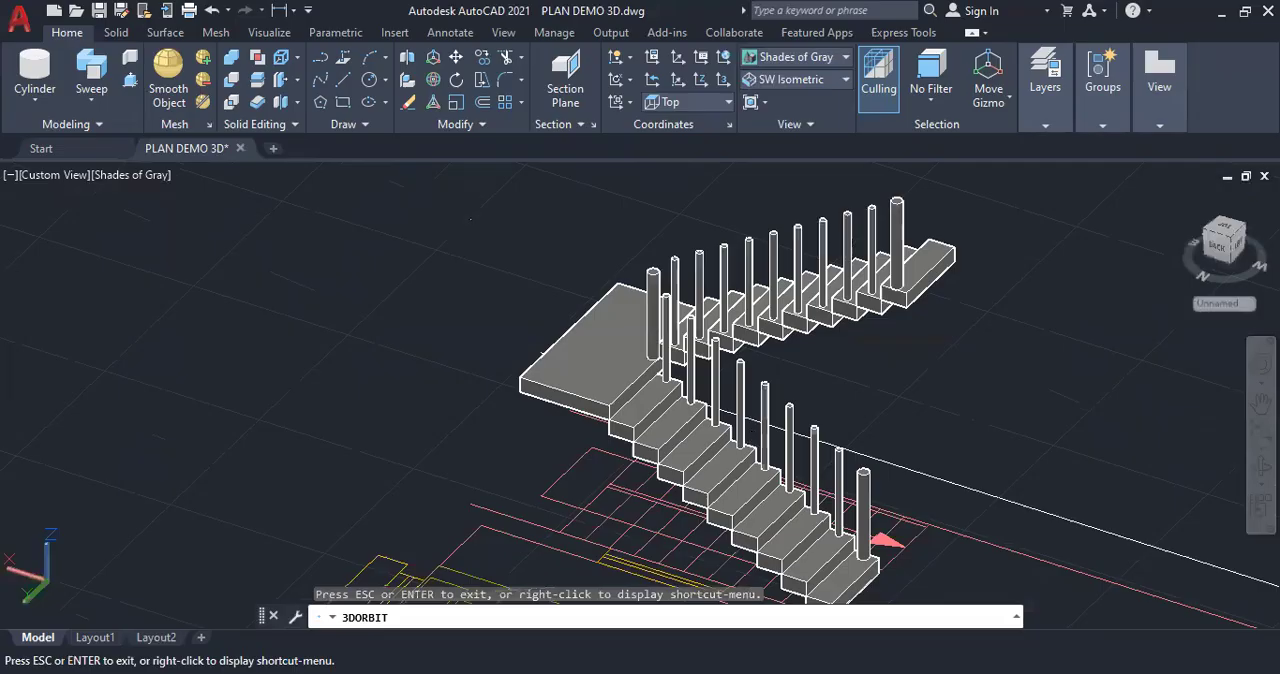
key(Escape)
key(Escape)
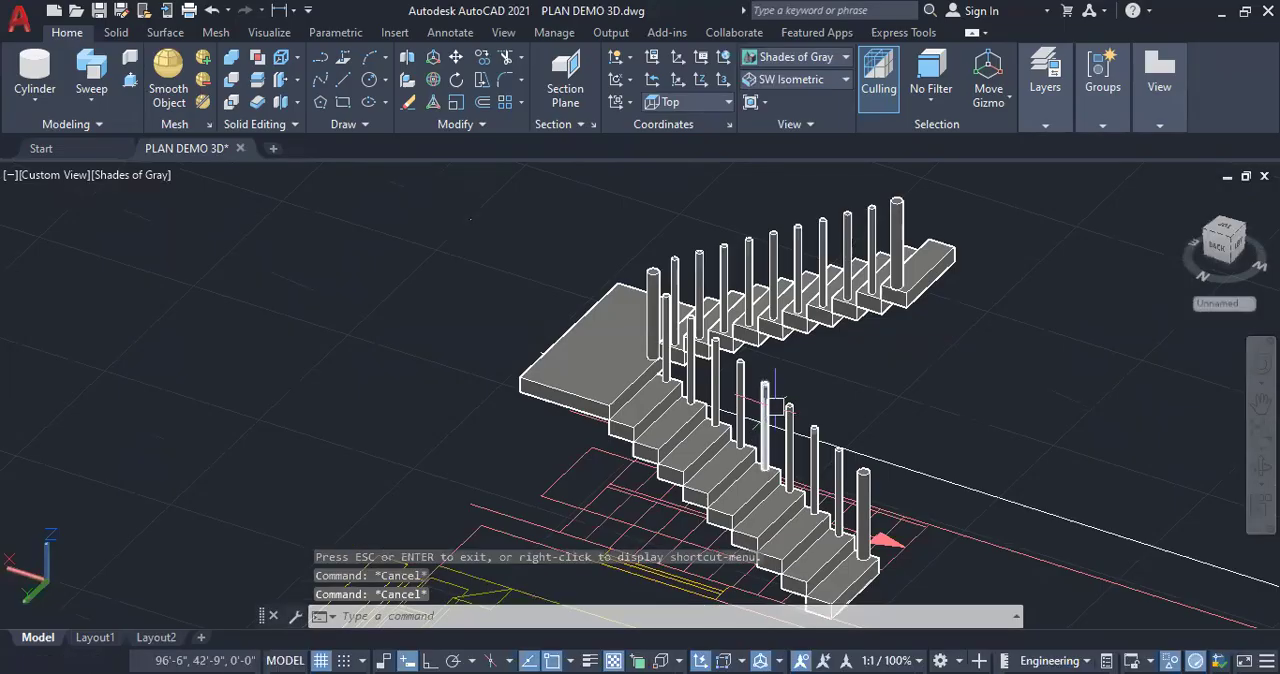
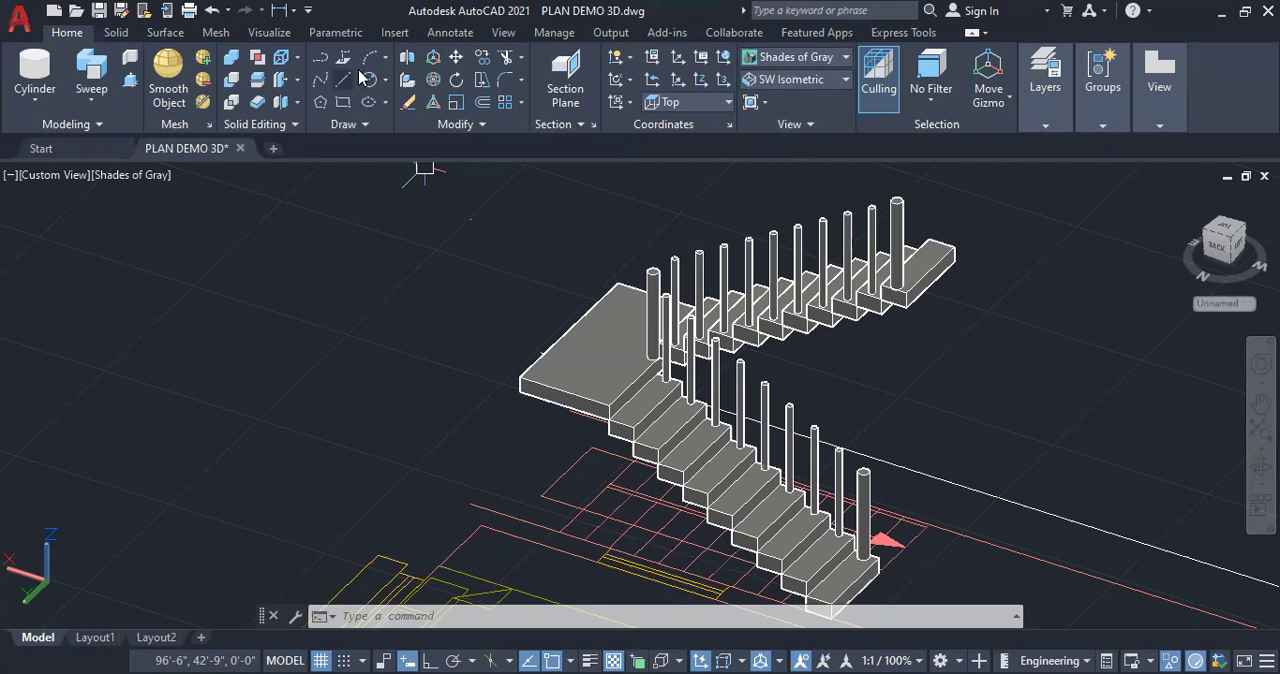
Add centre marks to the top faces of all the staircase's thick posts and thin balusters
click(447, 35)
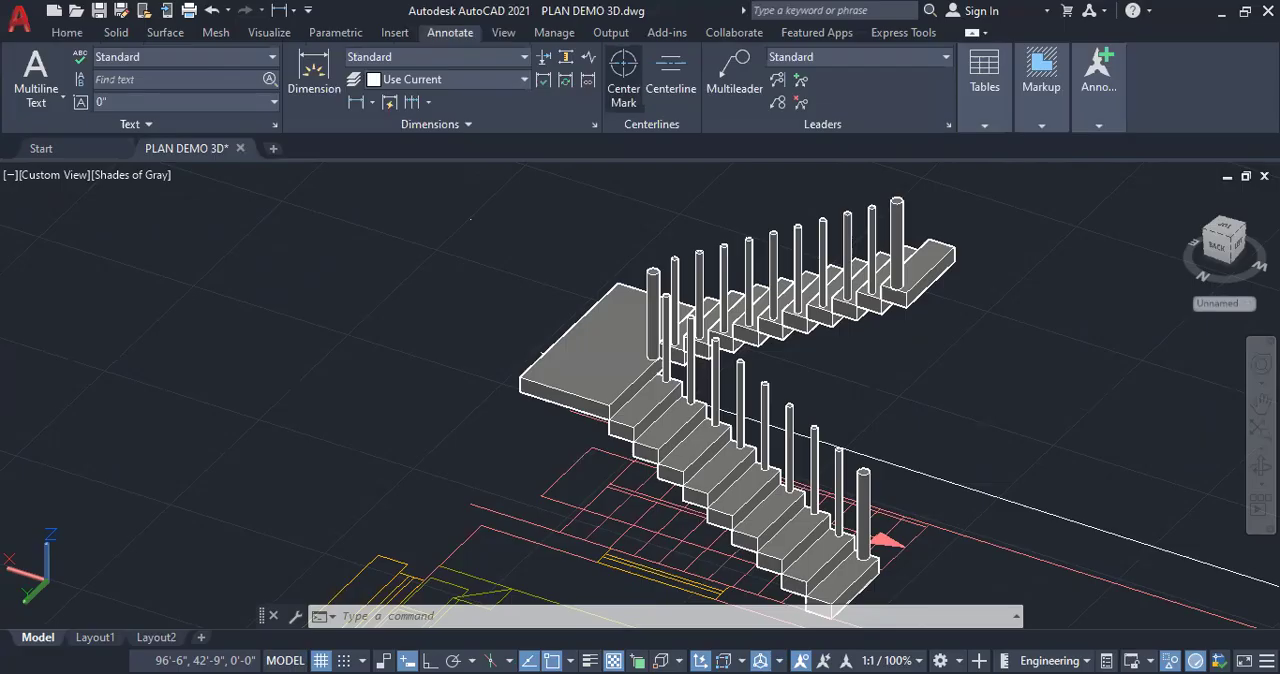
click(623, 63)
scroll(865, 480, up, 6)
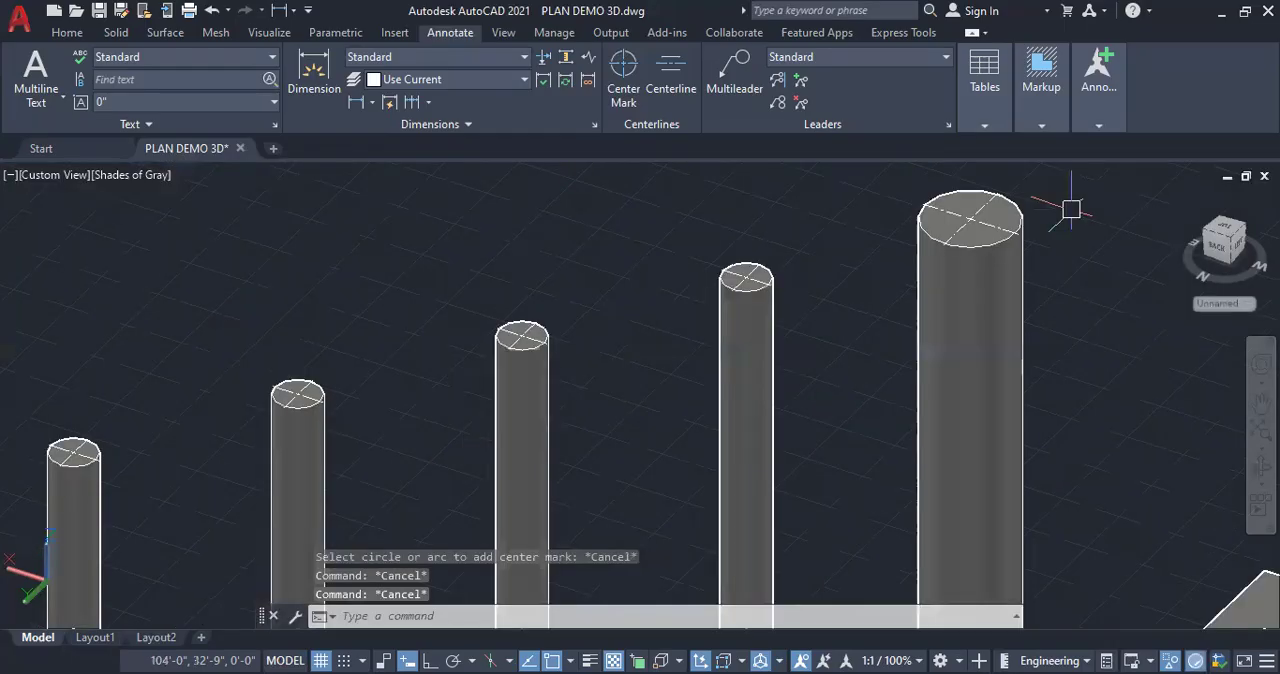
scroll(1071, 208, up, 5)
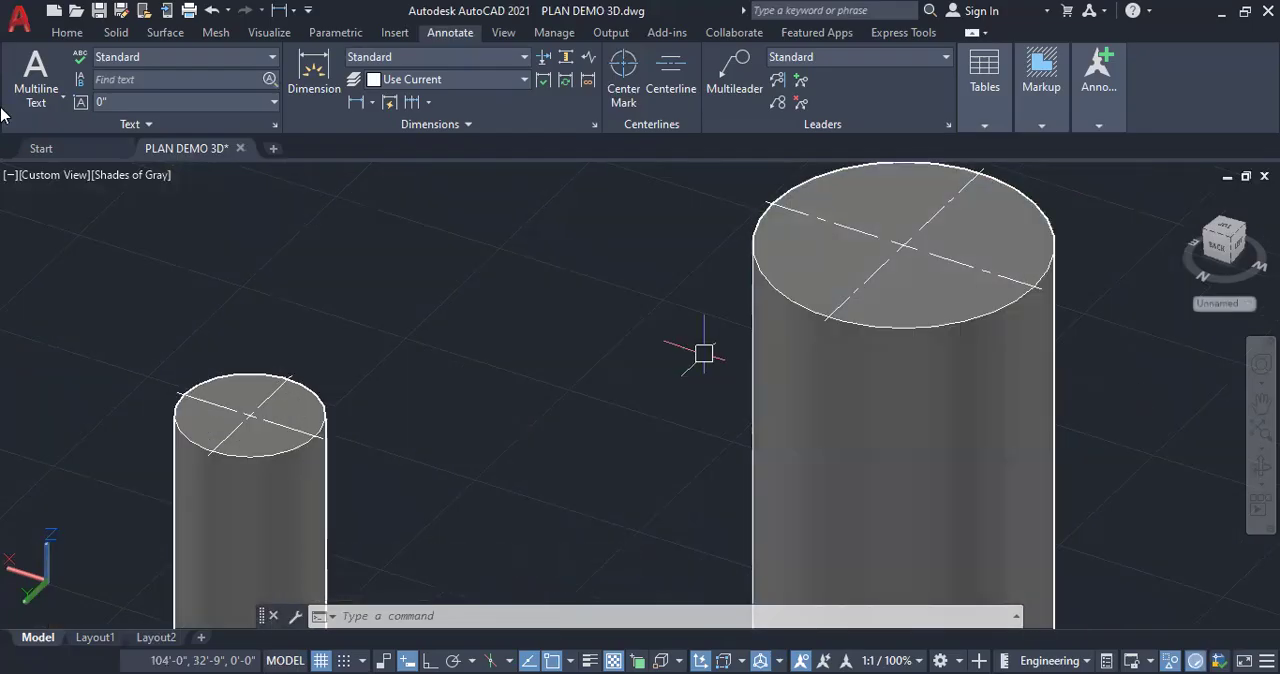
Draw a spline through the top centres of the posts and balusters along both flights, turning at the landing post
click(67, 32)
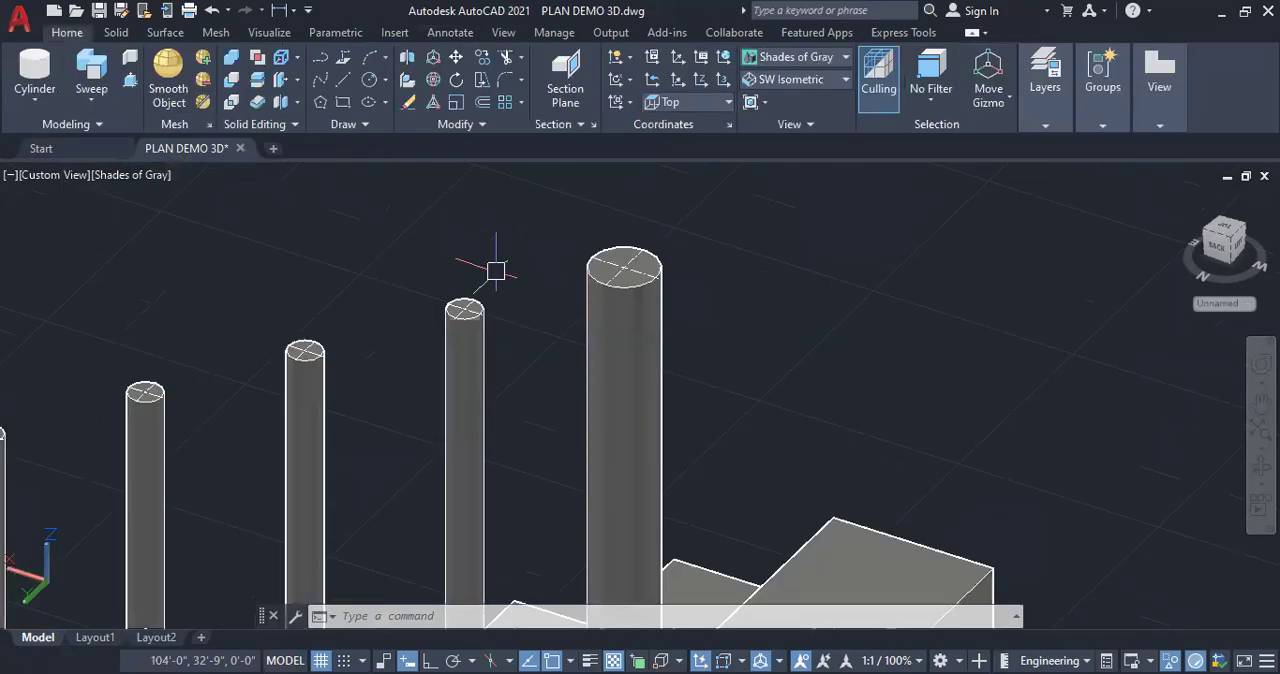
scroll(490, 430, down, 8)
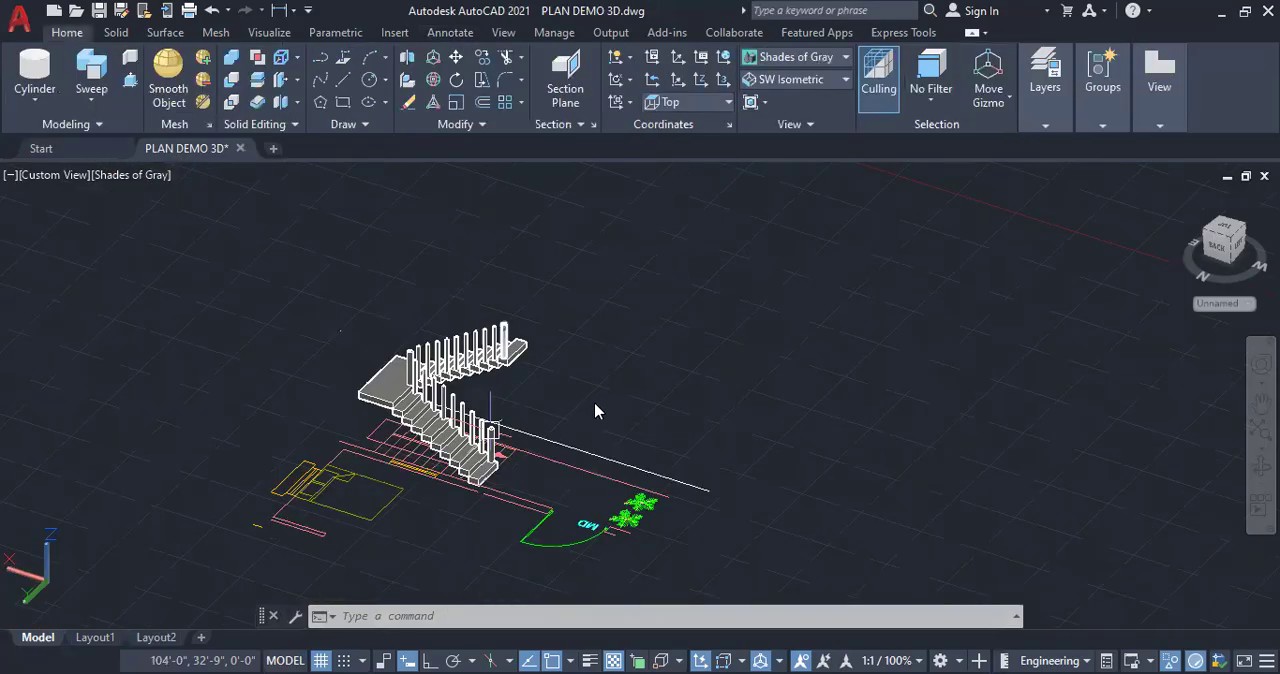
scroll(600, 418, up, 8)
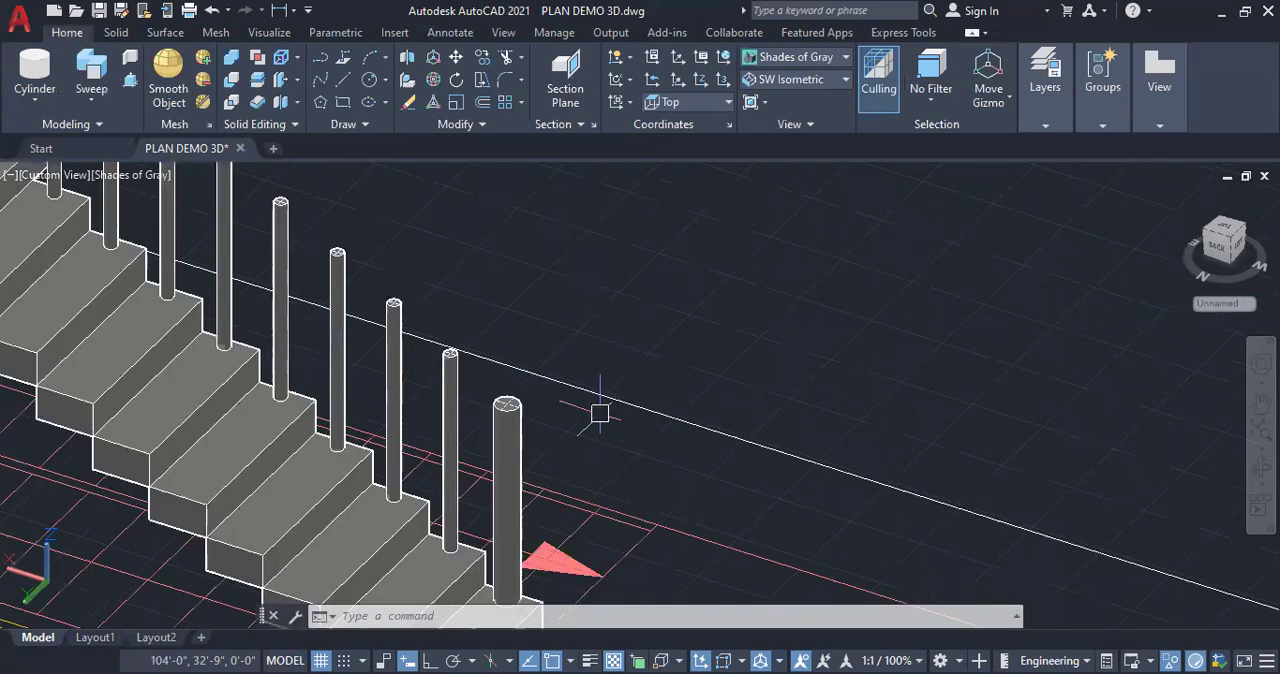
text(SPL)
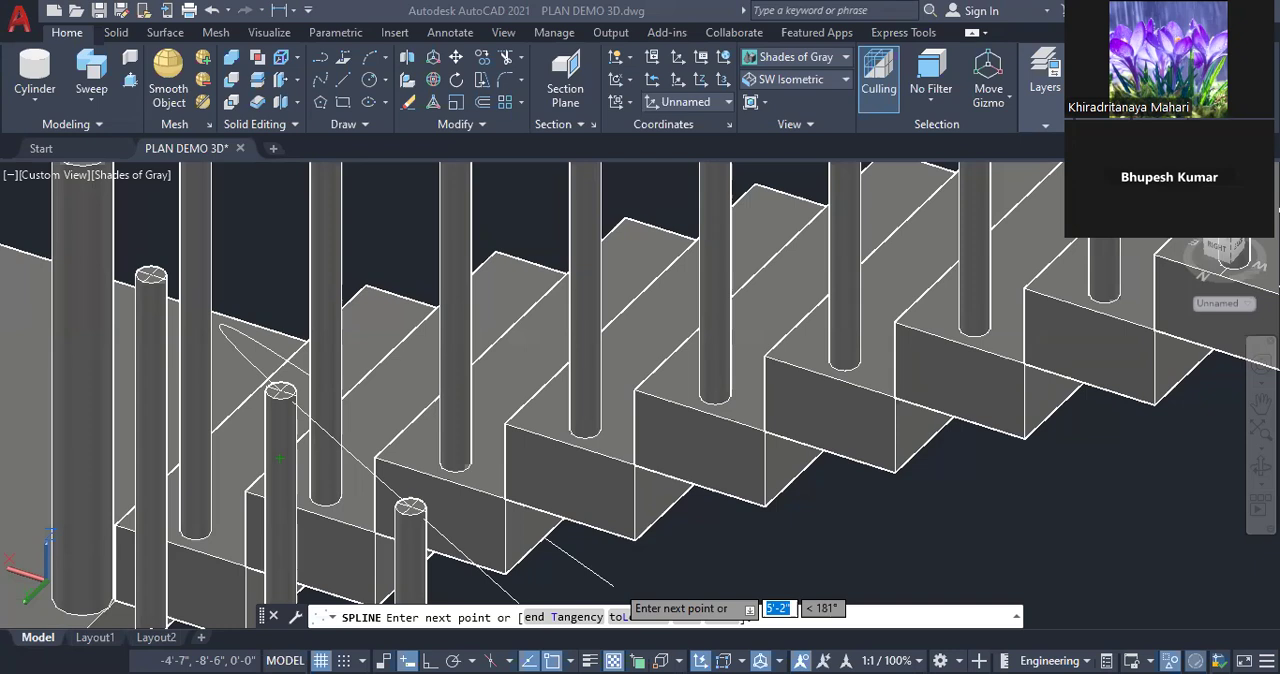
scroll(266, 340, down, 5)
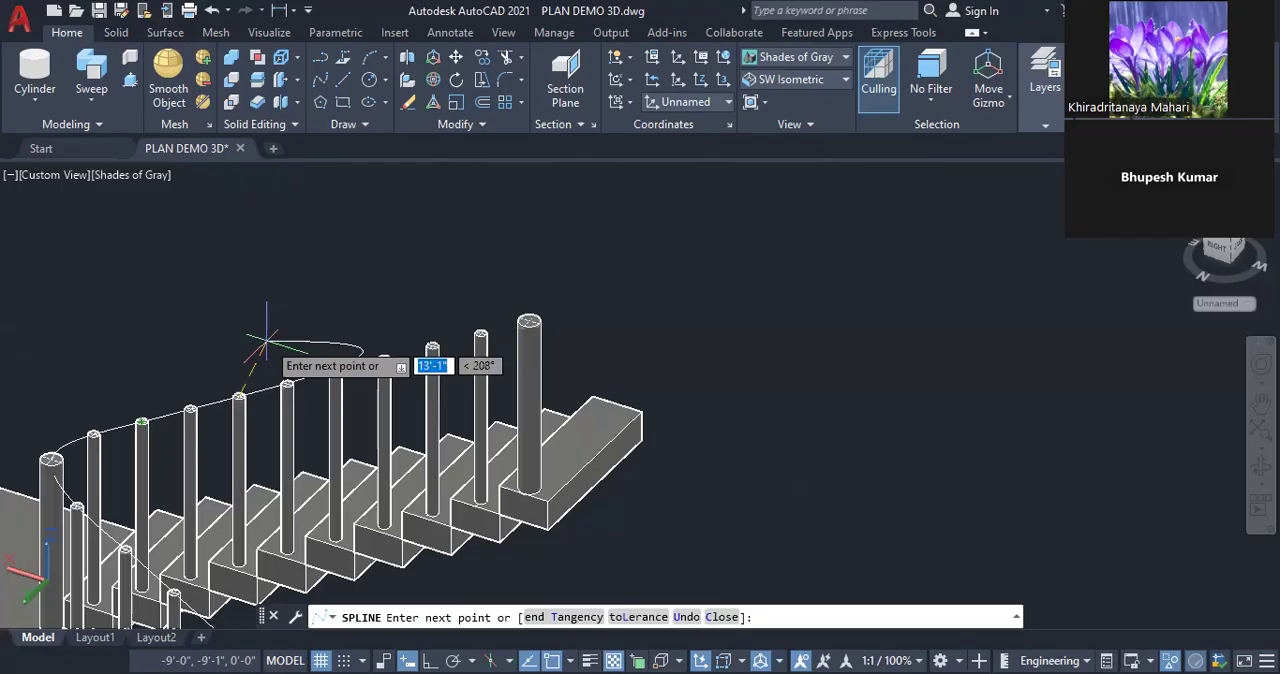
scroll(266, 341, down, 2)
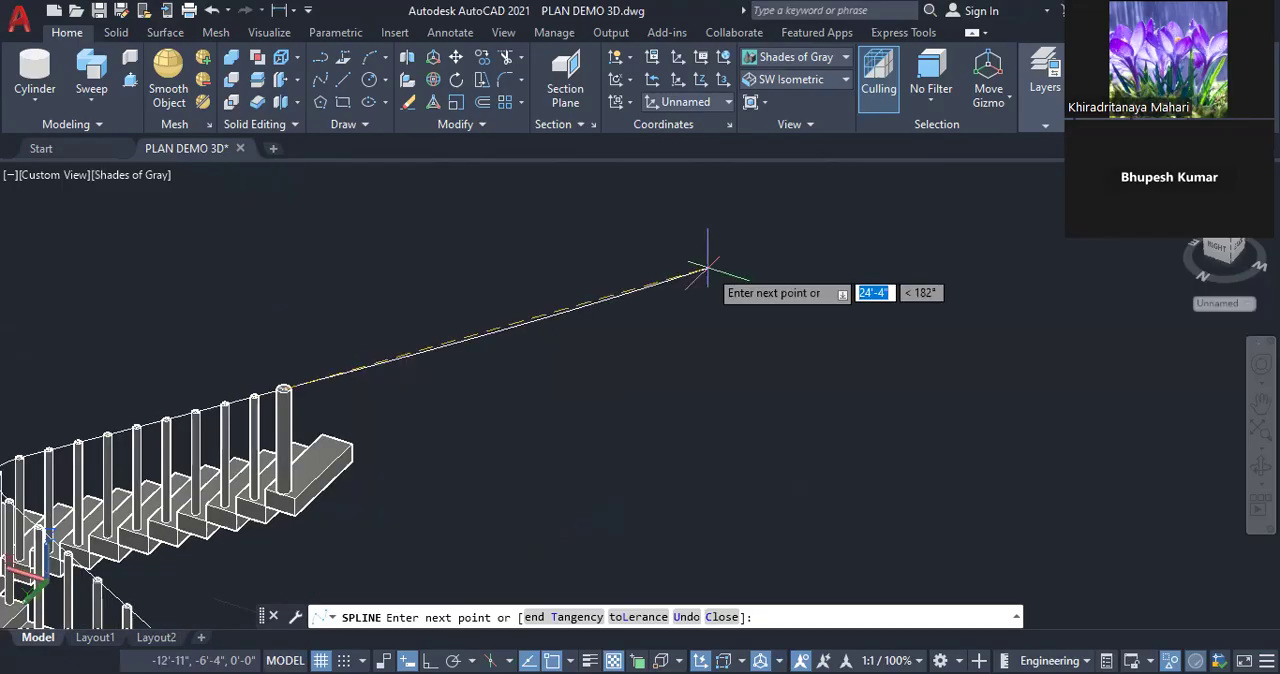
right_click(707, 269)
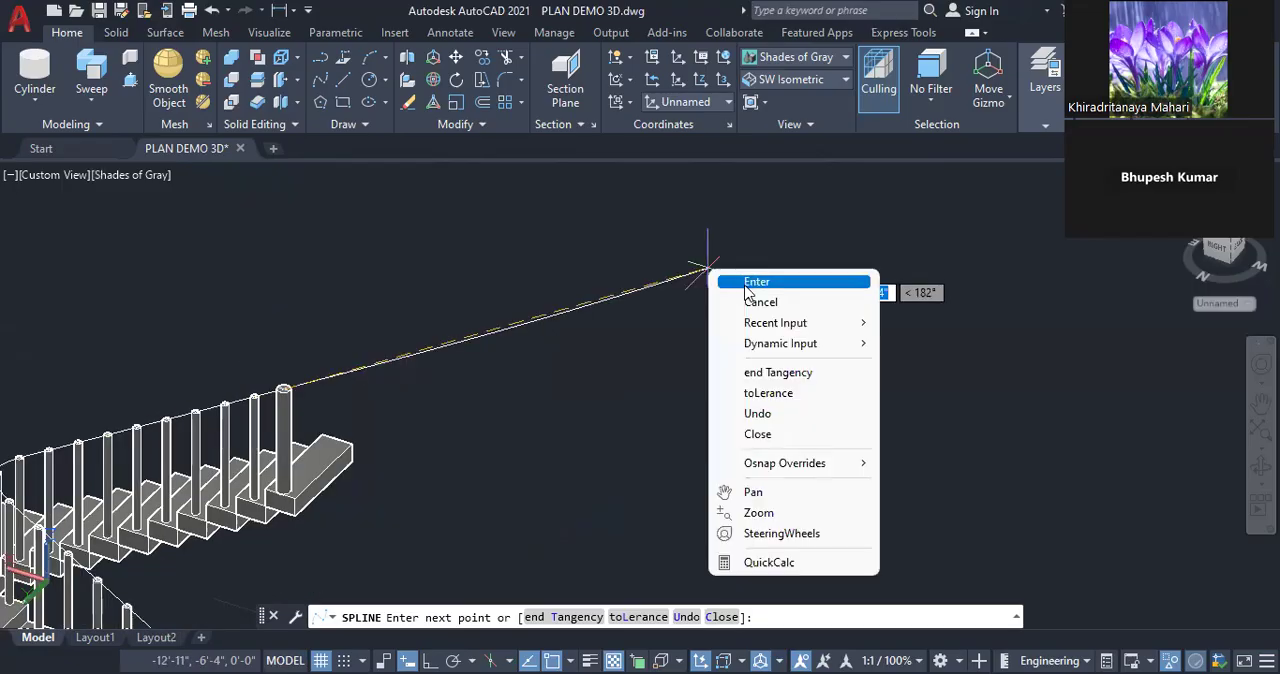
click(756, 282)
scroll(588, 330, down, 3)
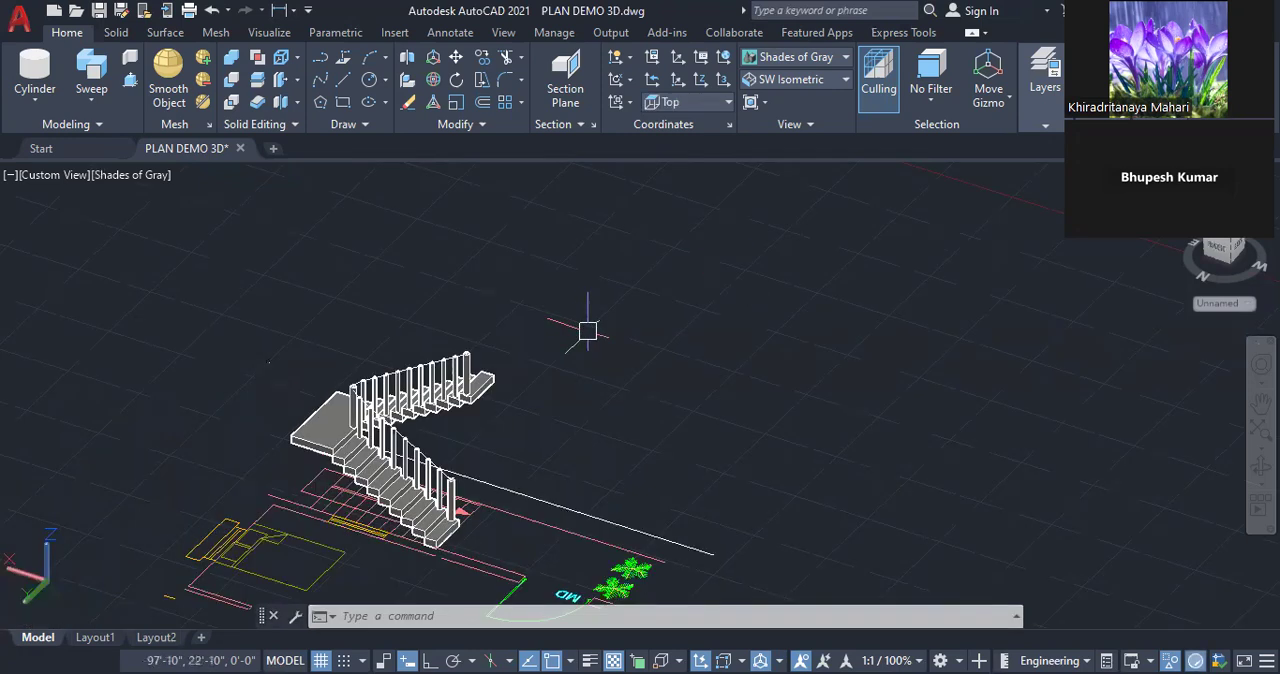
Select the handrail spline to check its path along both flights and the landing, and clear the selection
scroll(365, 405, up, 5)
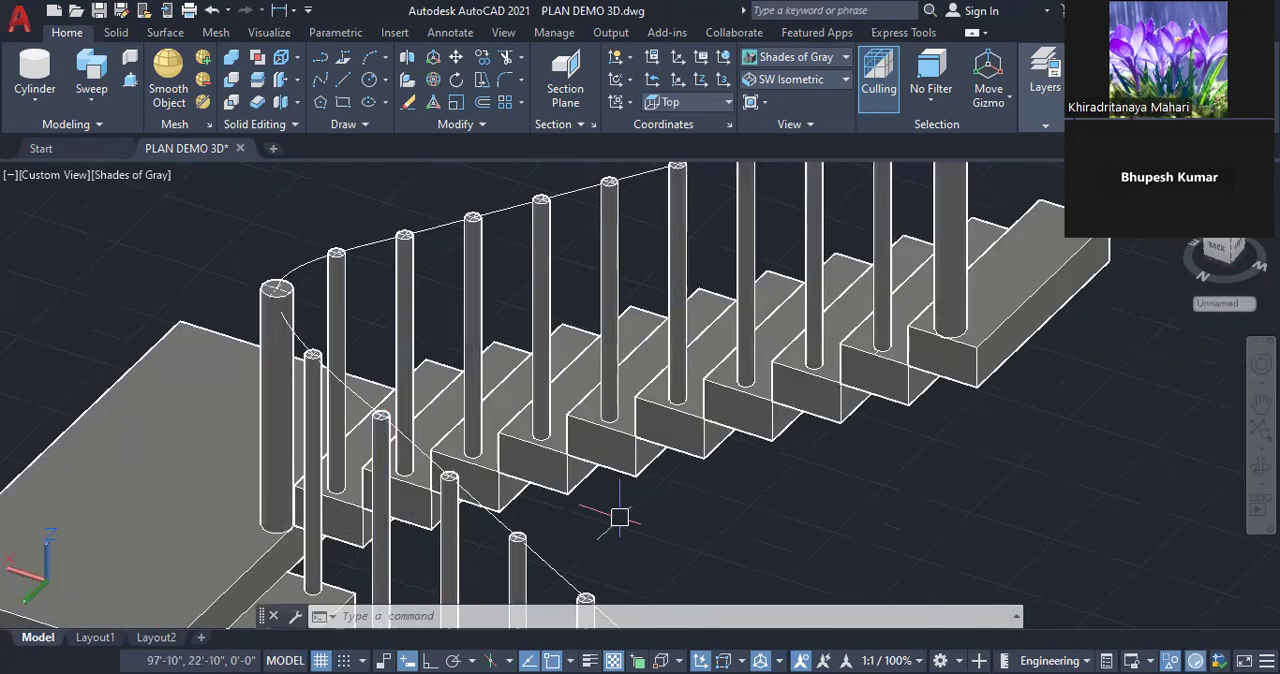
click(582, 593)
scroll(585, 596, down, 2)
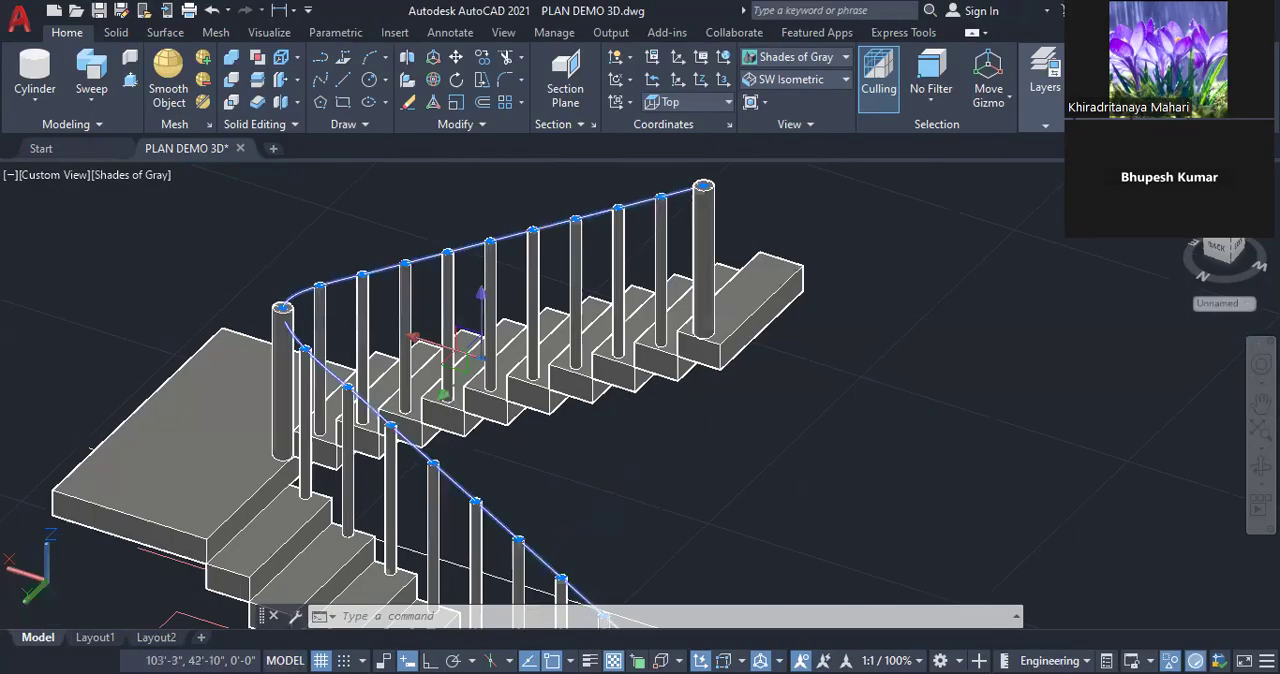
scroll(294, 340, down, 2)
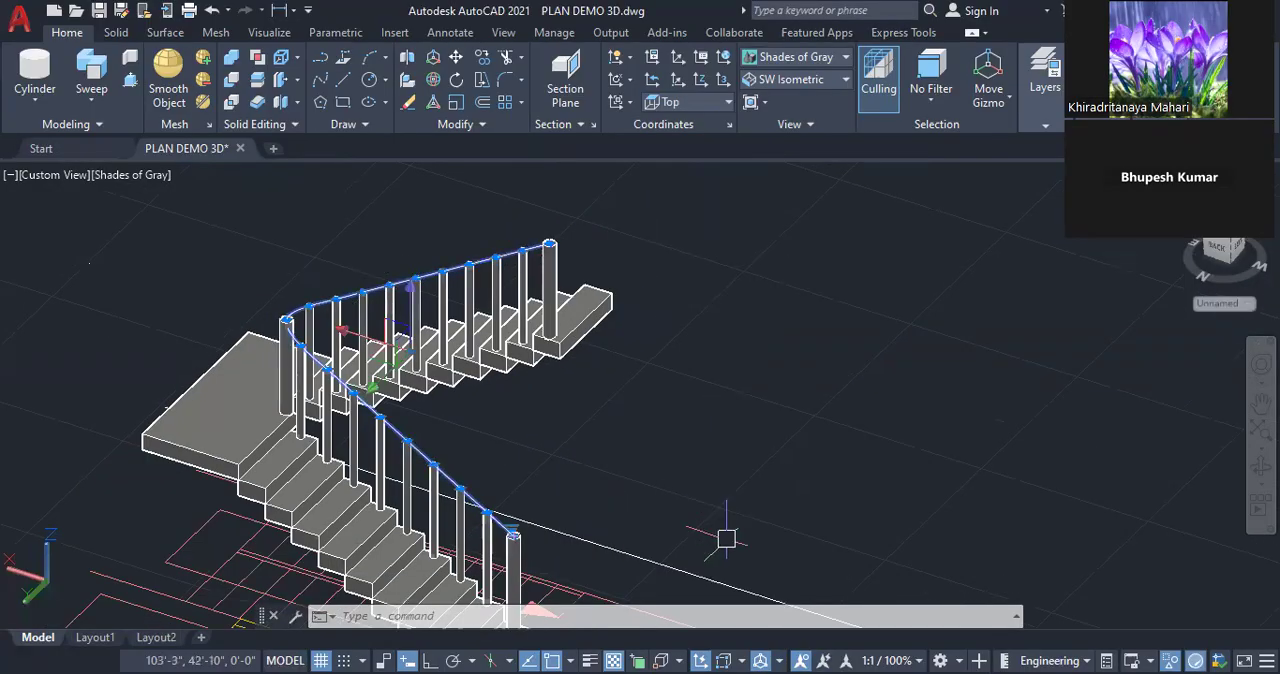
key(Escape)
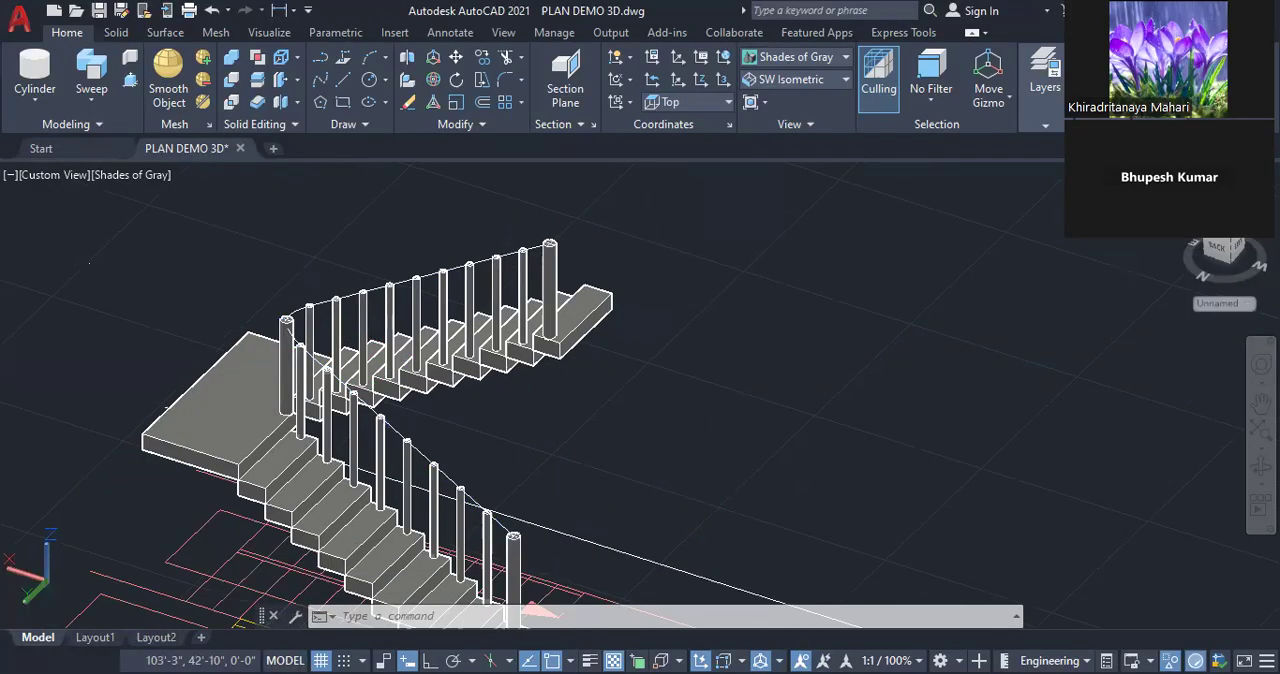
Switch to the 2D Wireframe visual style and draw a 1" radius circle at the top centre of the lower flight's thick end post
scroll(527, 566, up, 2)
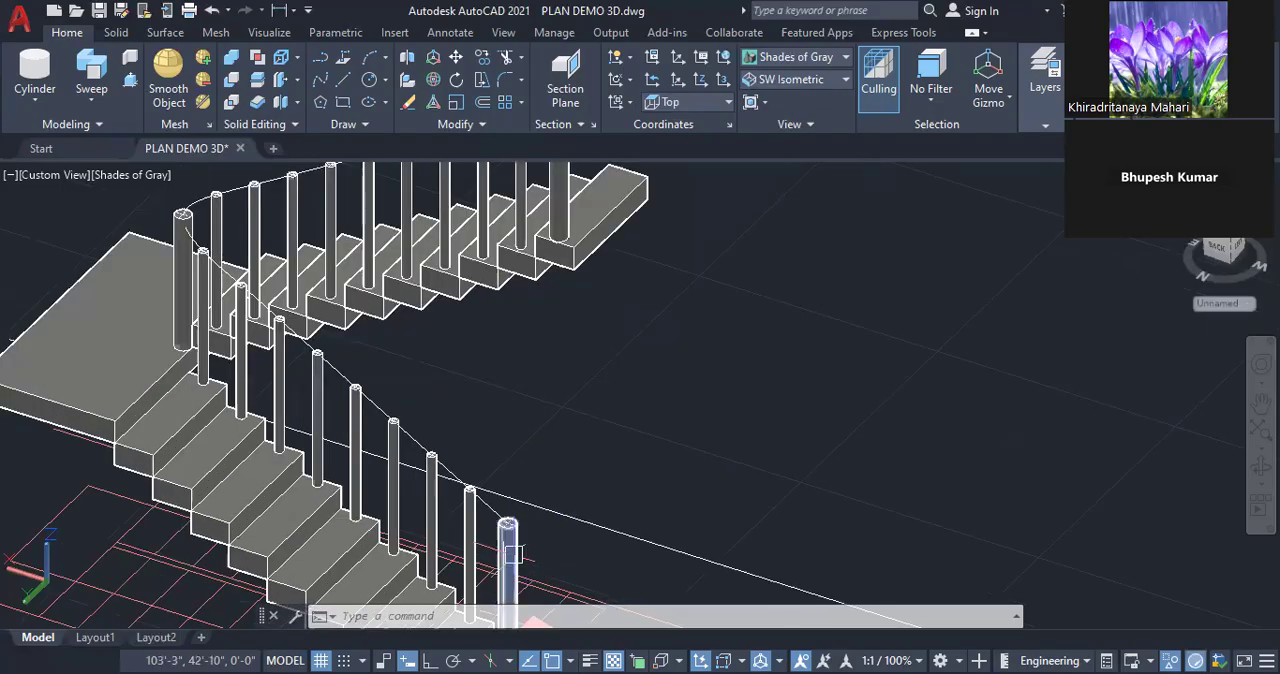
mouse_move(512, 554)
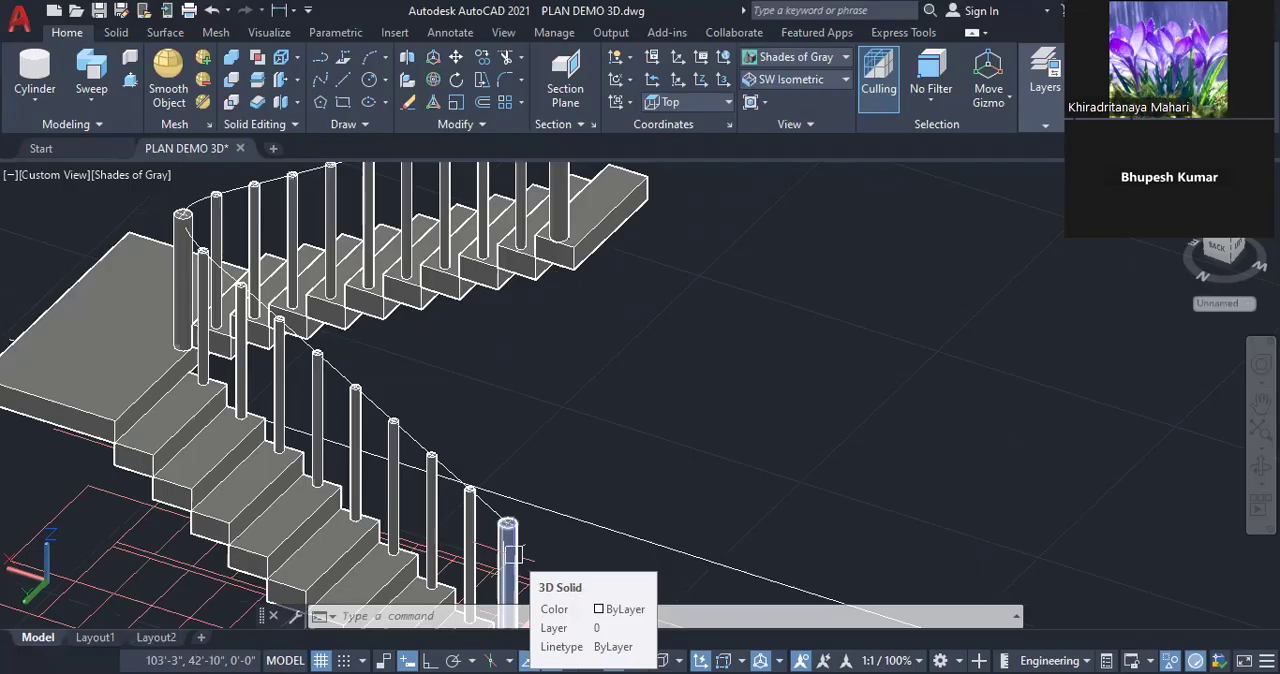
scroll(510, 550, up, 2)
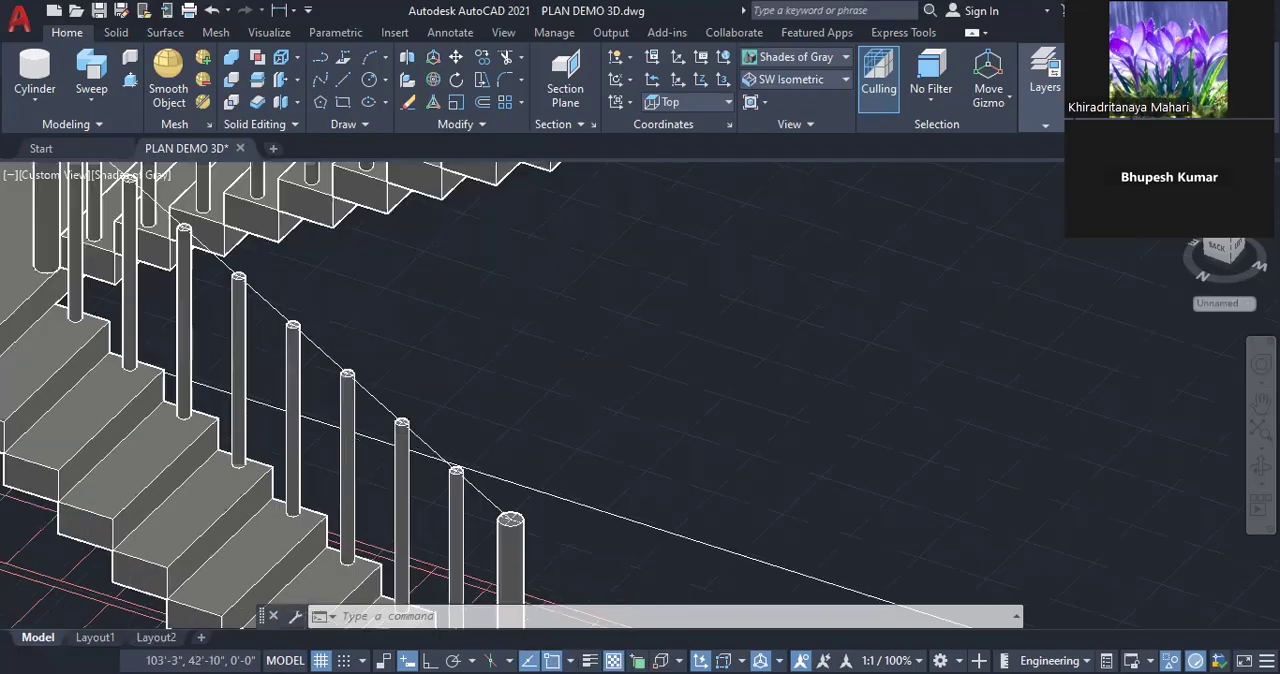
scroll(532, 508, up, 5)
key(Escape)
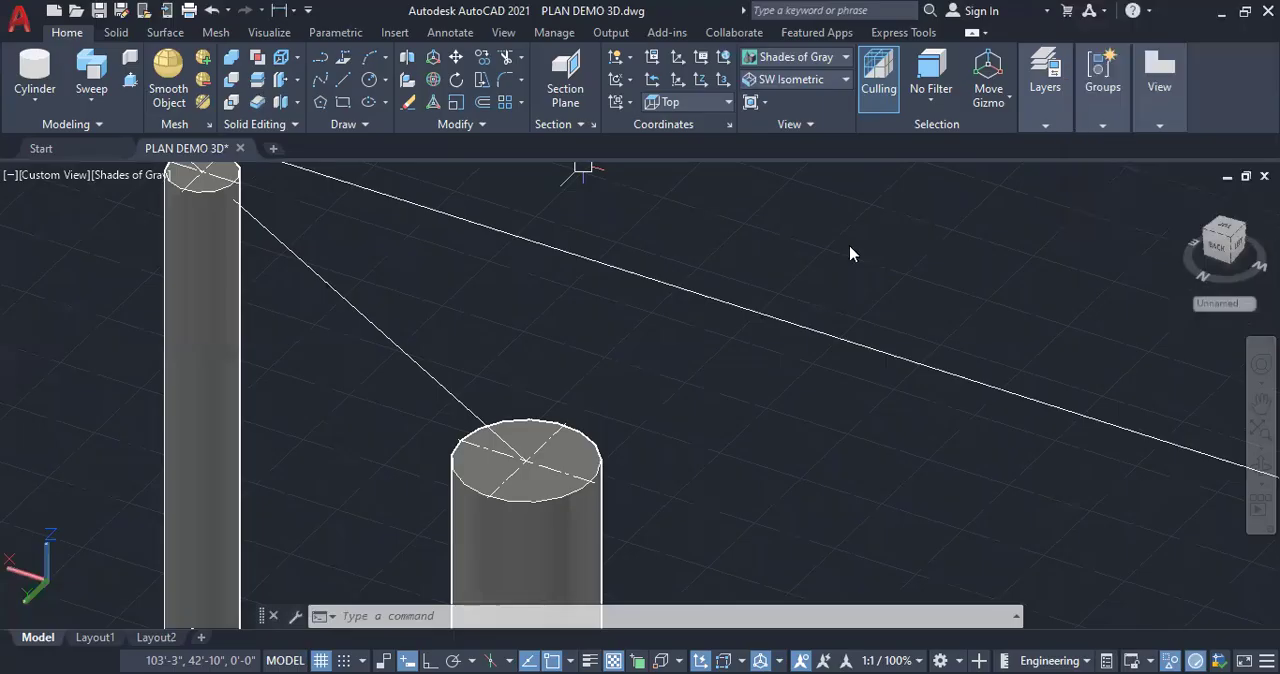
click(789, 57)
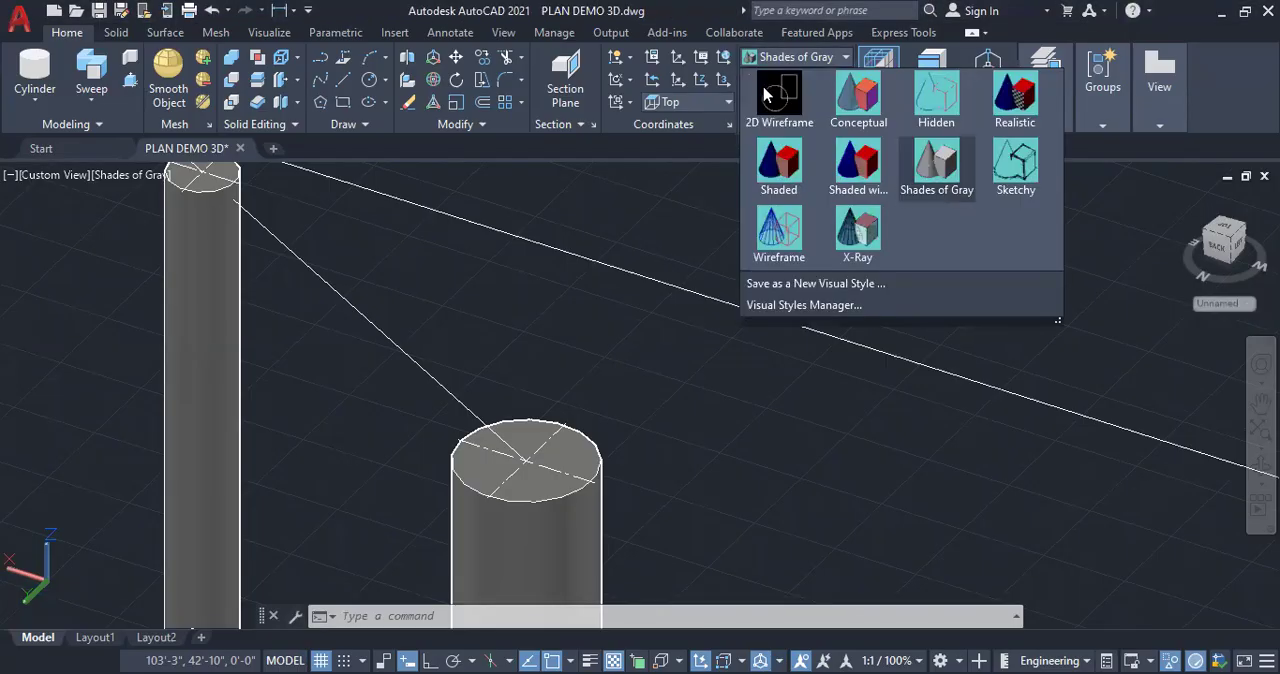
click(770, 100)
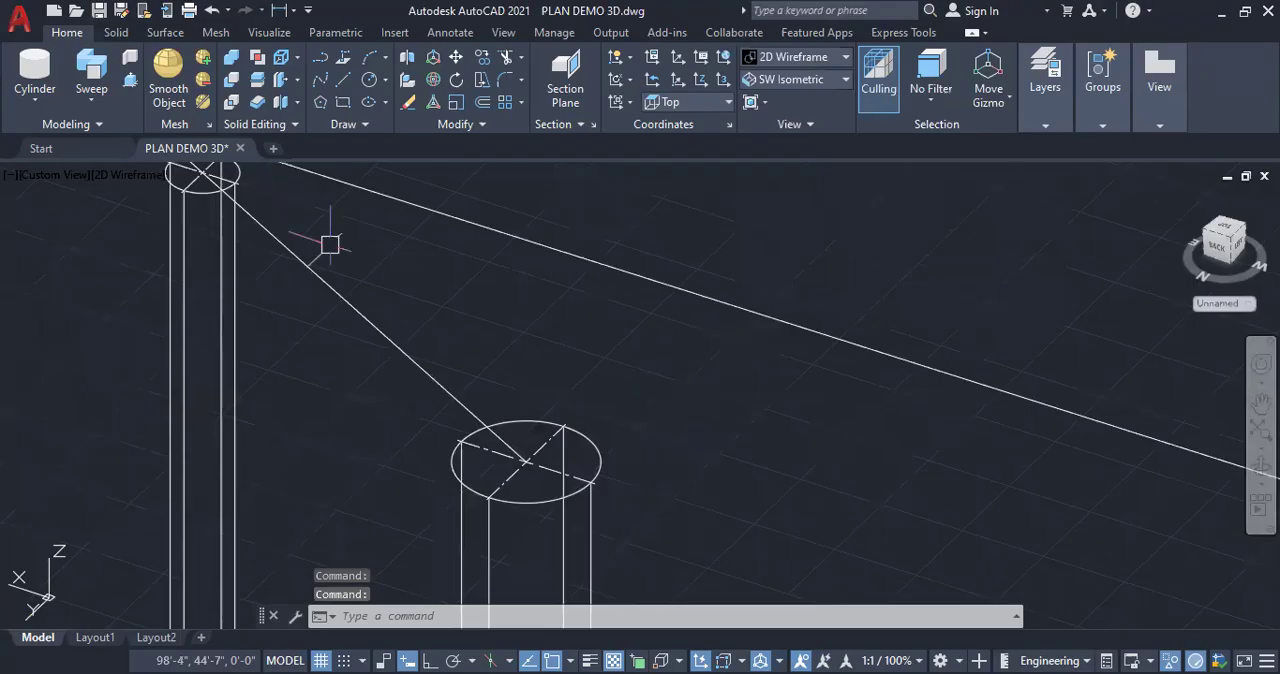
click(386, 80)
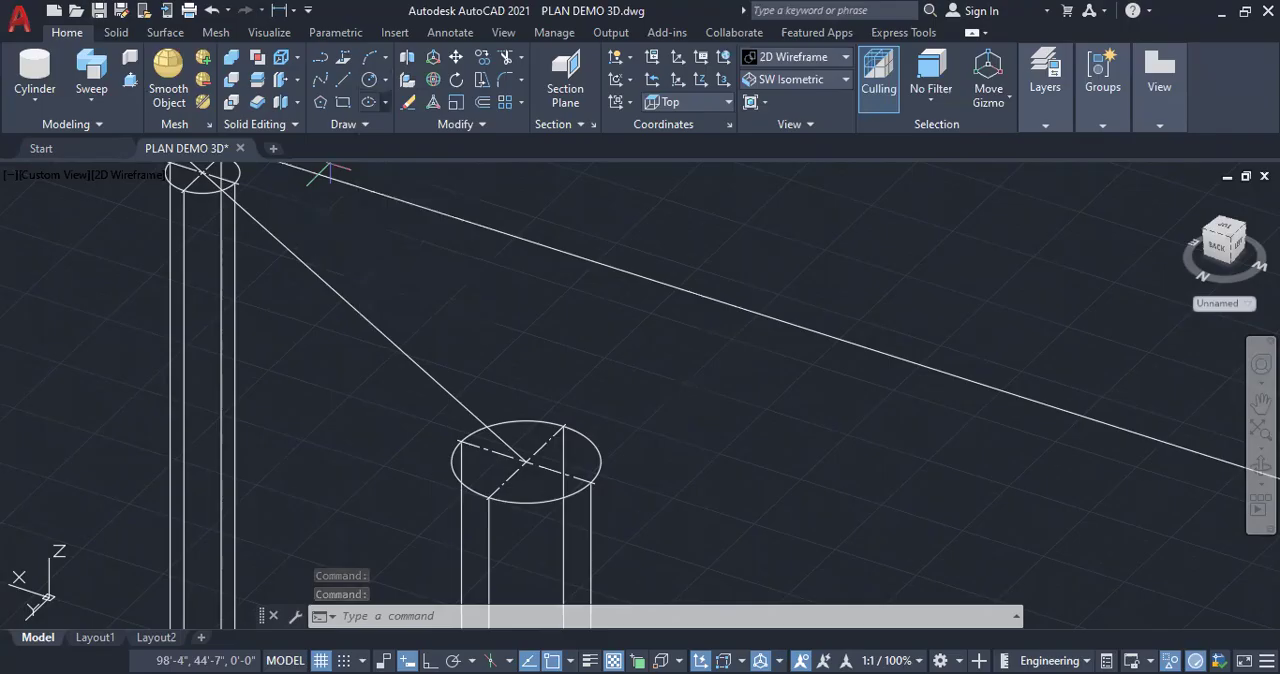
click(541, 445)
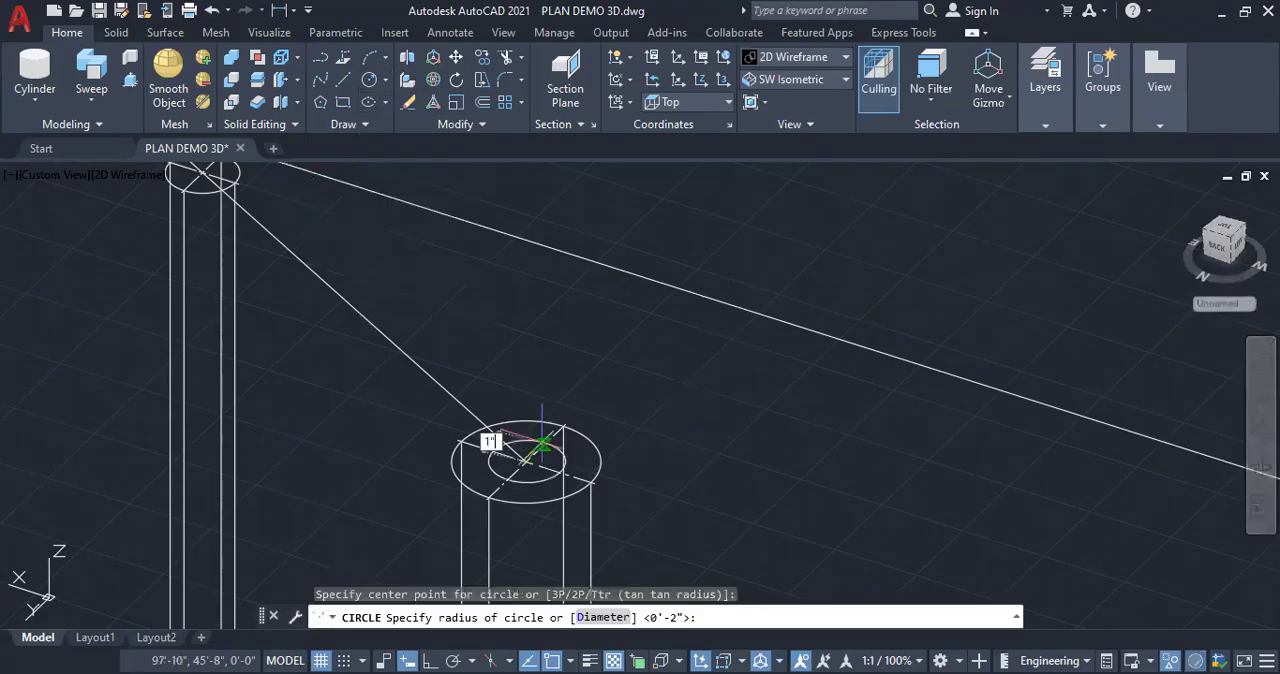
scroll(541, 445, up, 2)
key(Return)
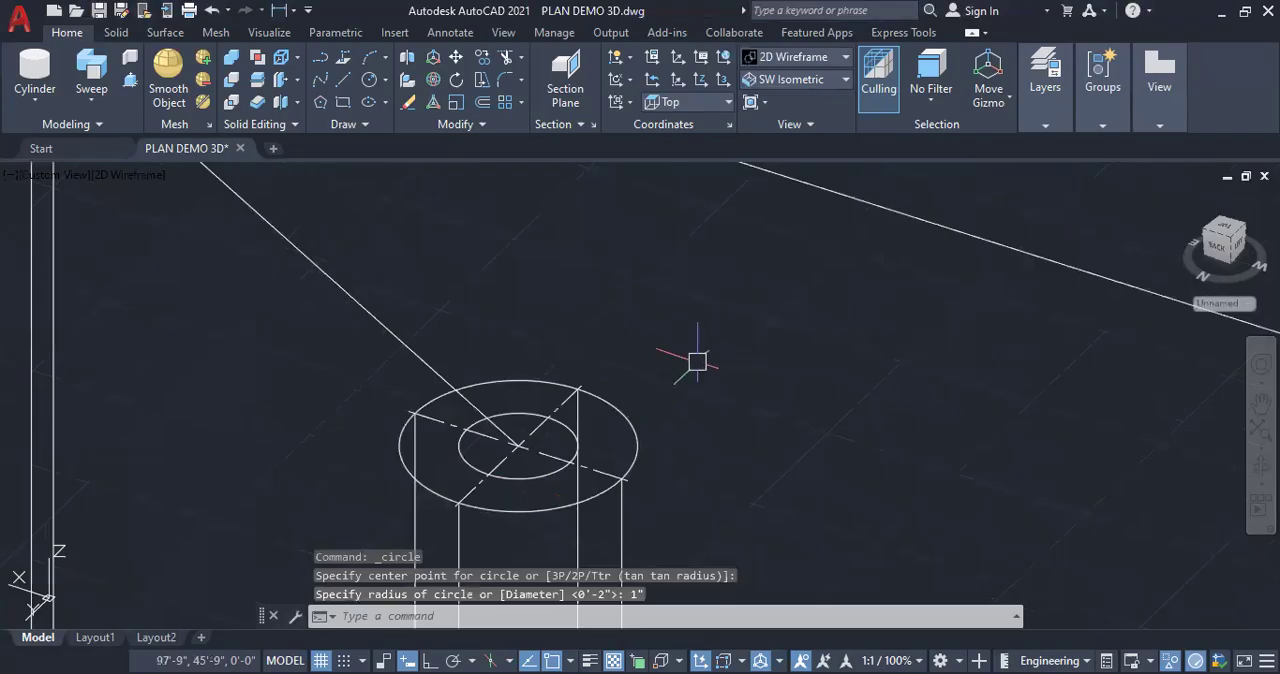
Change the colour of the 1" radius circle on the end post to Yellow in its properties
text(PR)
key(Return)
click(459, 445)
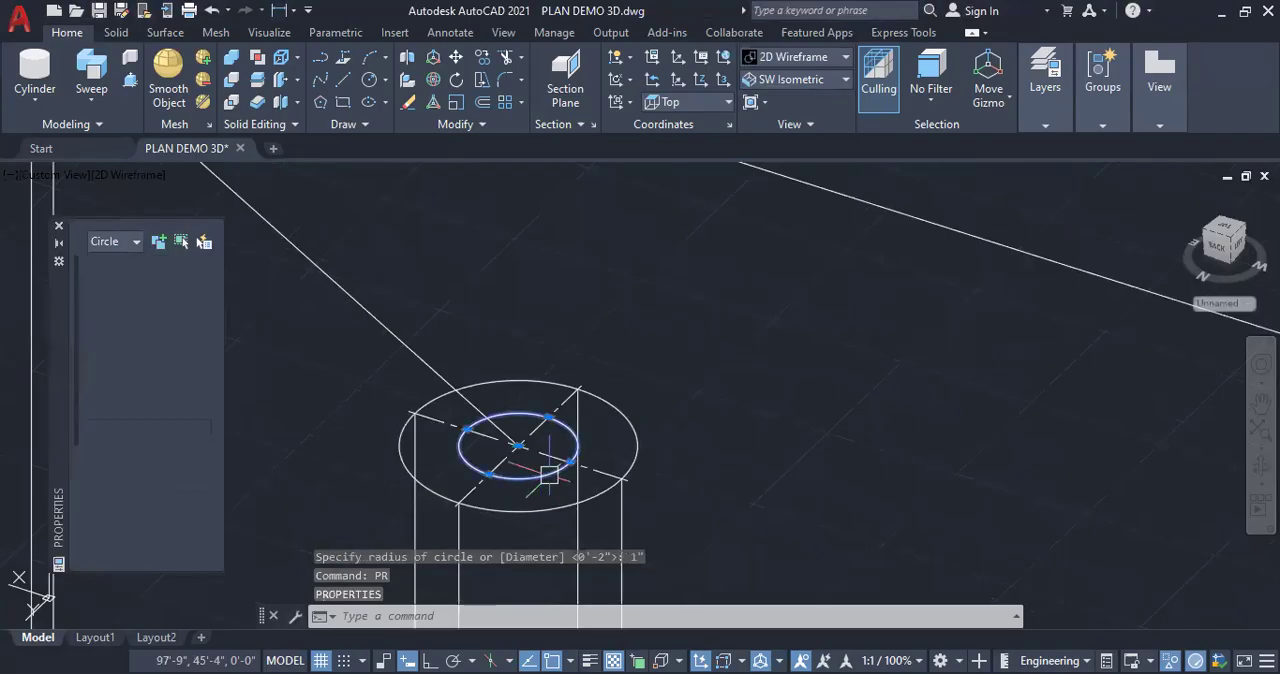
click(195, 288)
click(202, 284)
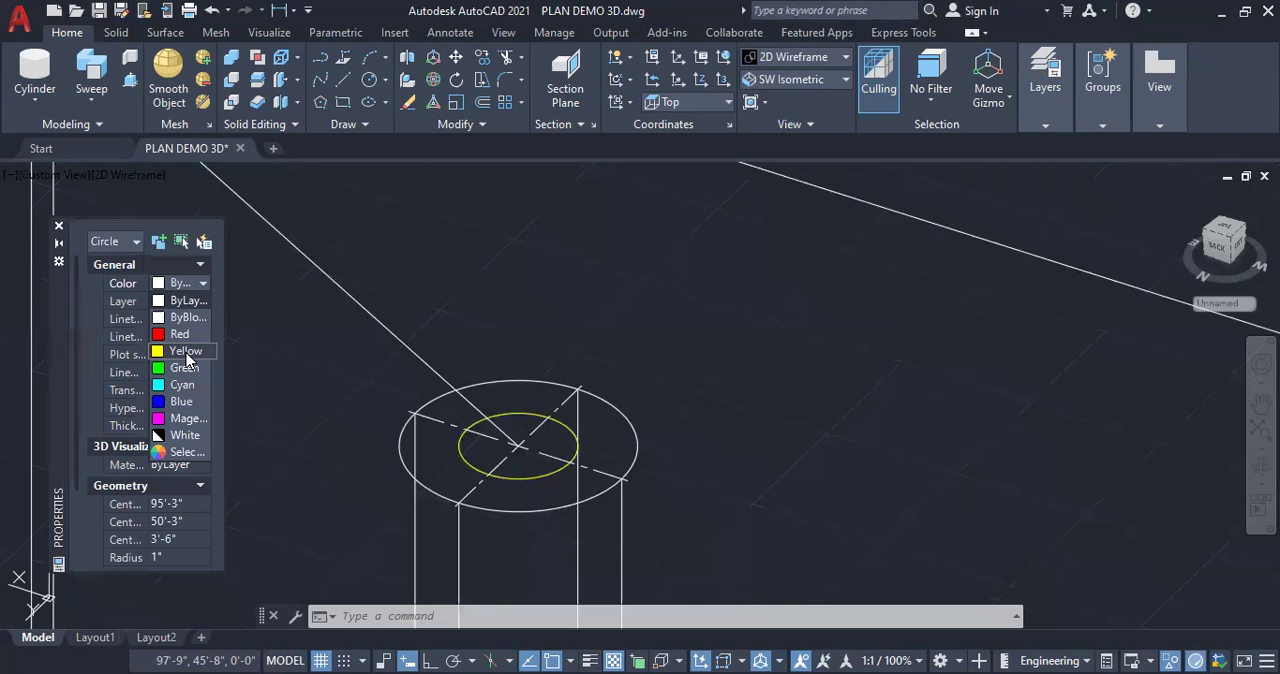
click(185, 351)
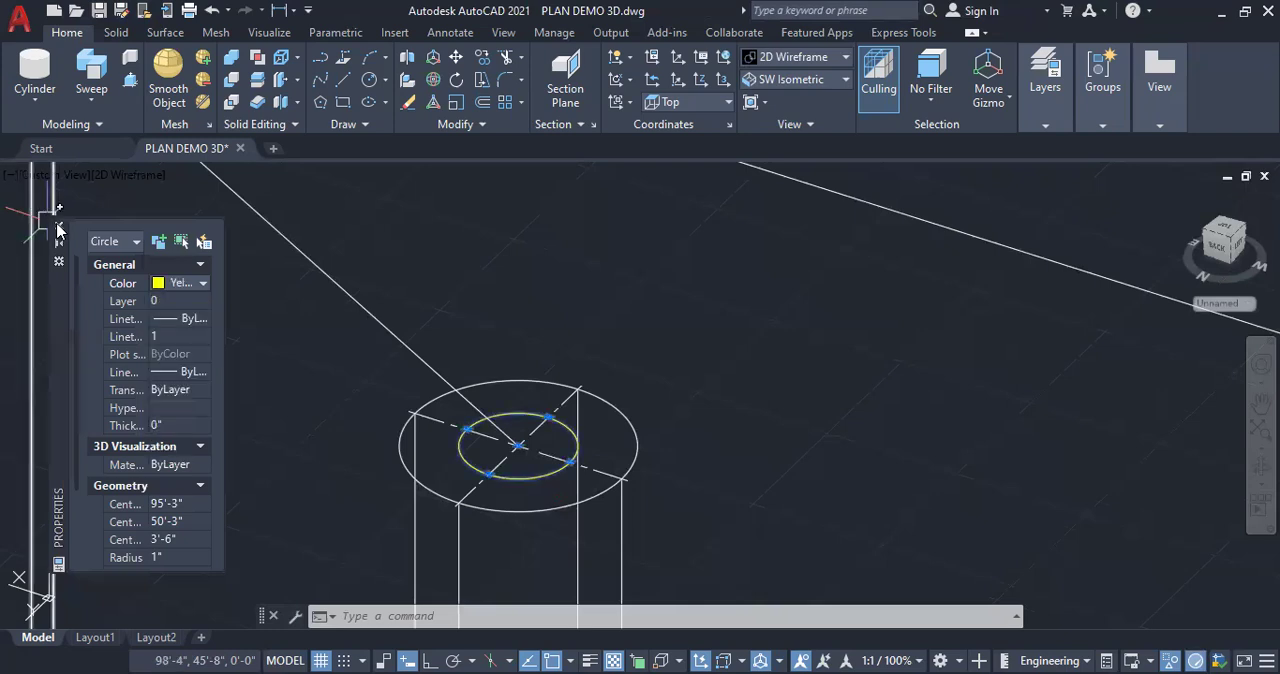
key(Escape)
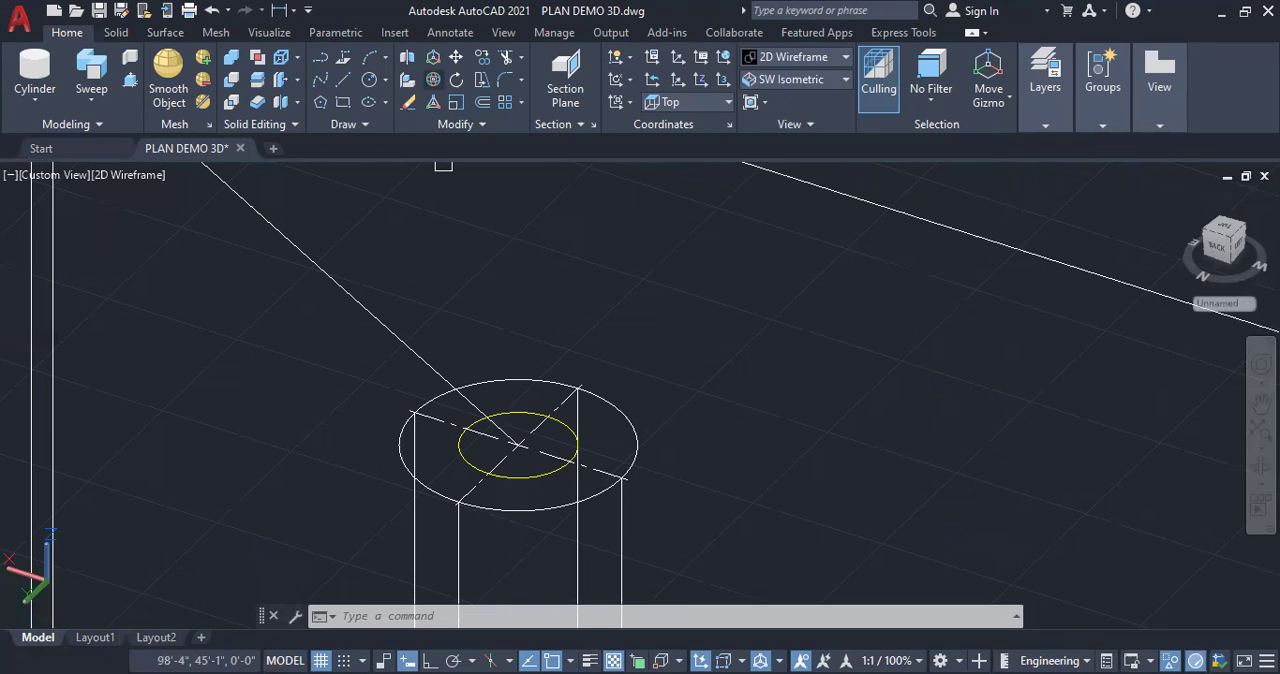
click(541, 478)
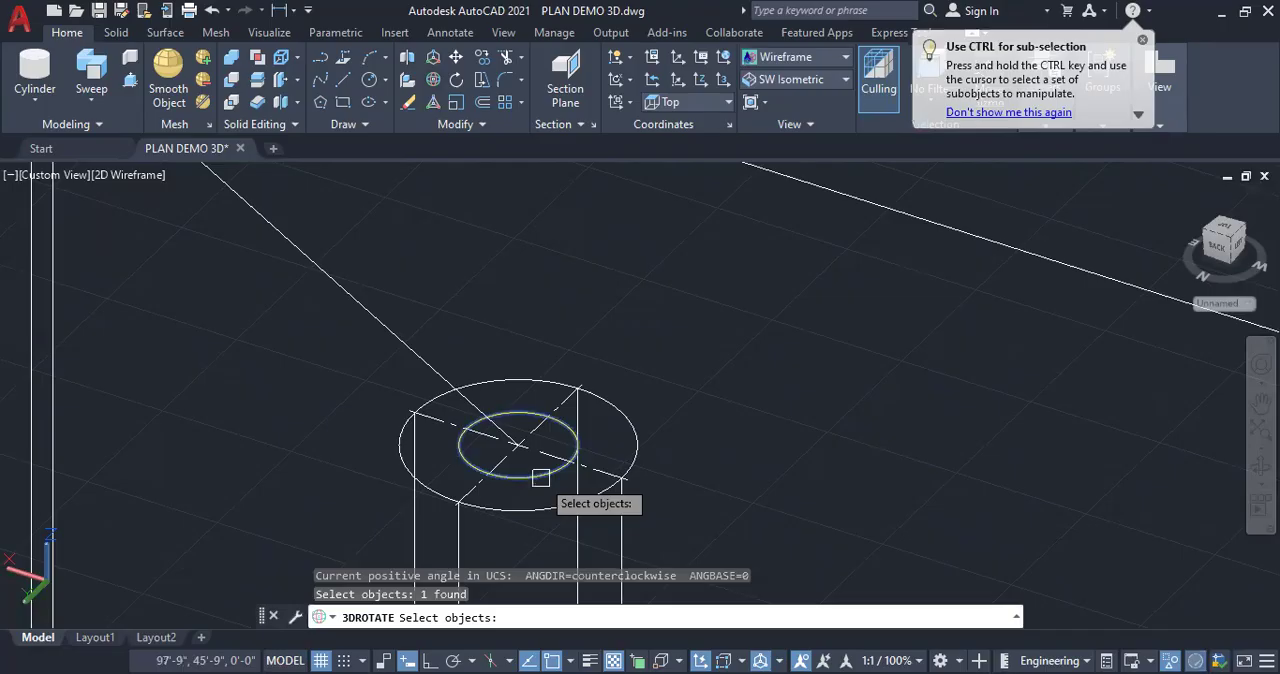
key(Return)
scroll(604, 500, up, 4)
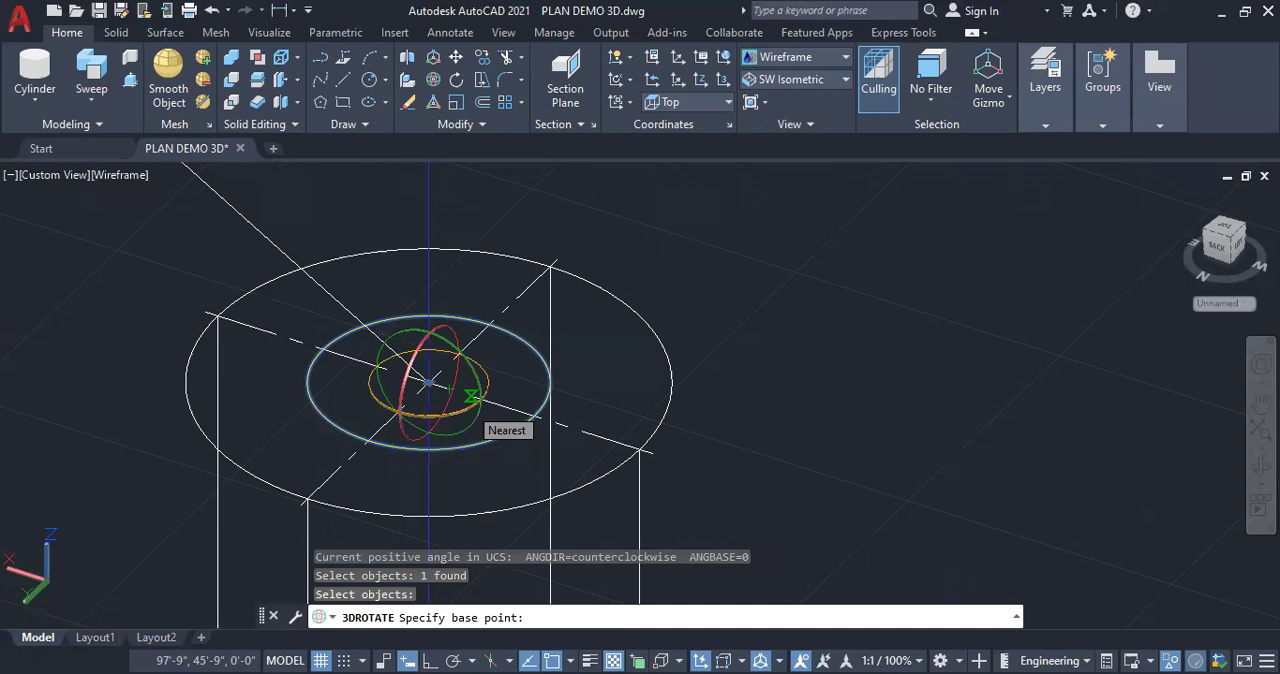
click(471, 397)
key(Escape)
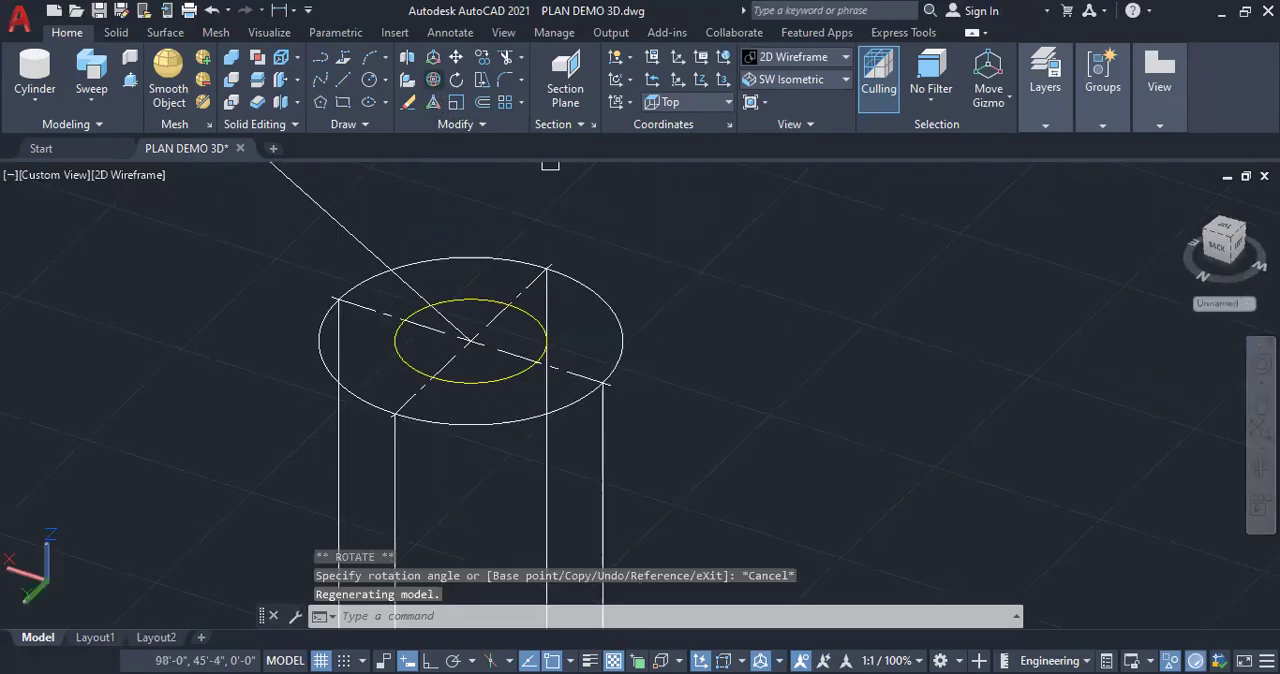
Rotate the yellow circle upright about its centre with 3D Rotate and Ortho on, so it faces along the stair flight
click(433, 79)
click(488, 374)
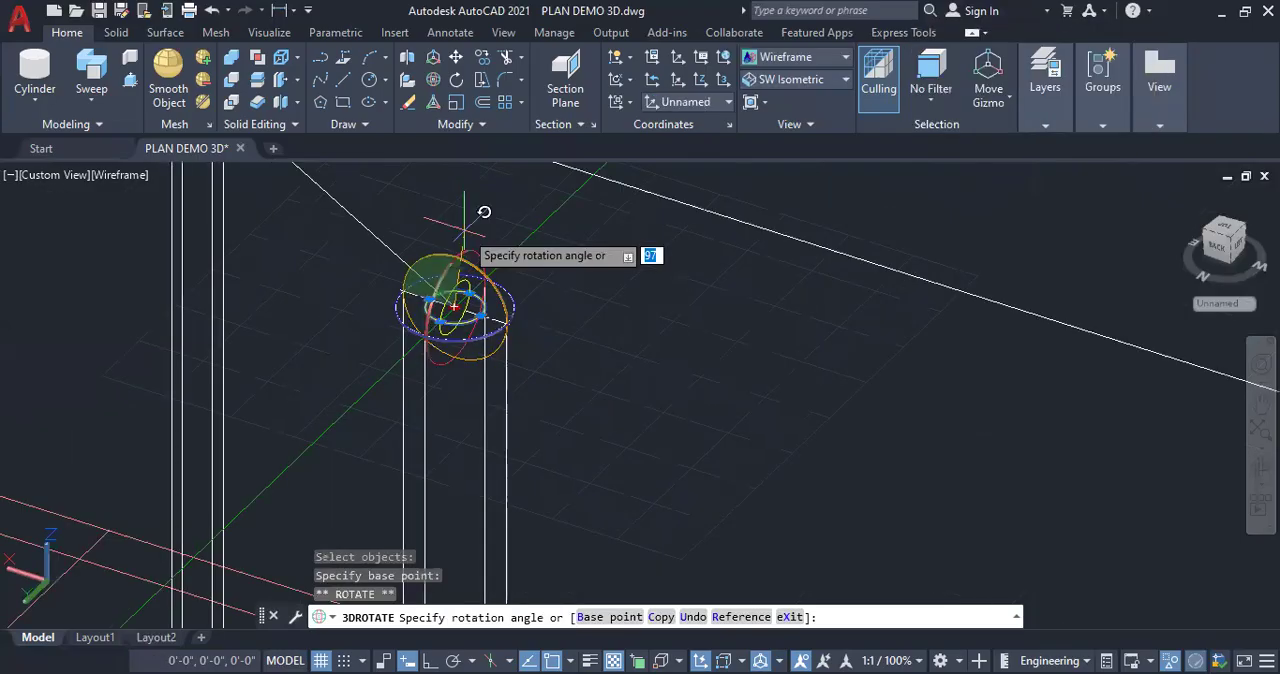
key(F8)
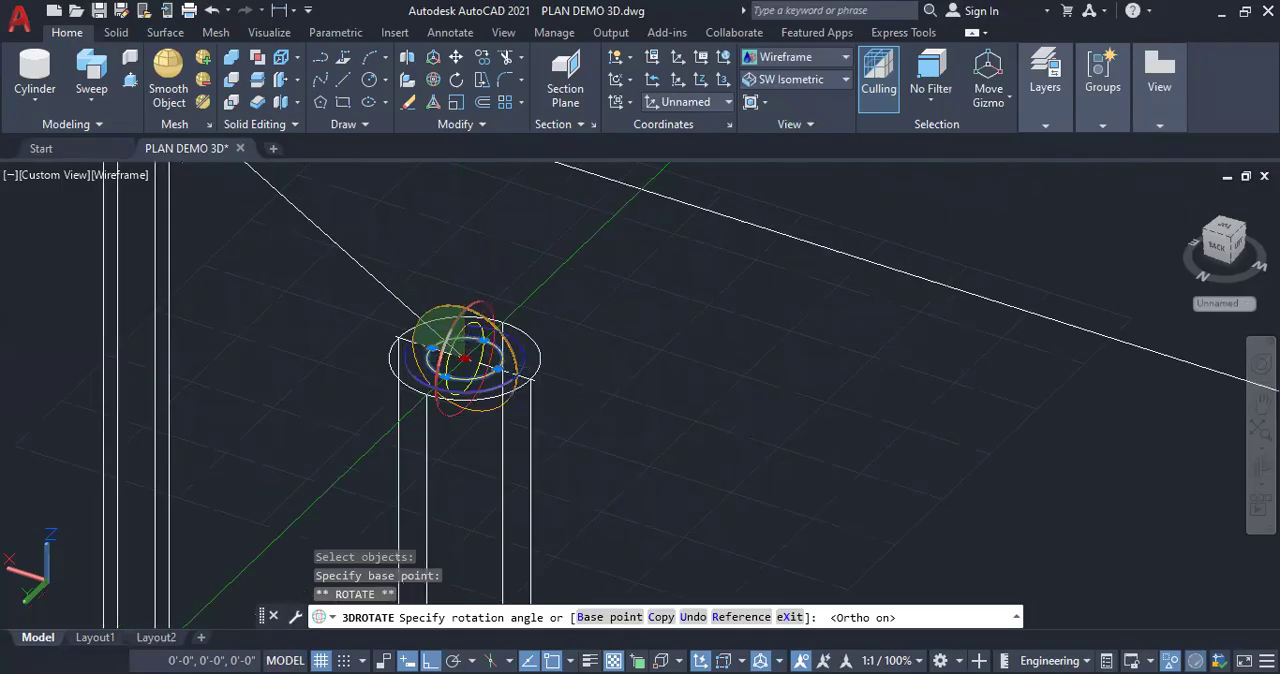
click(486, 177)
scroll(492, 340, up, 4)
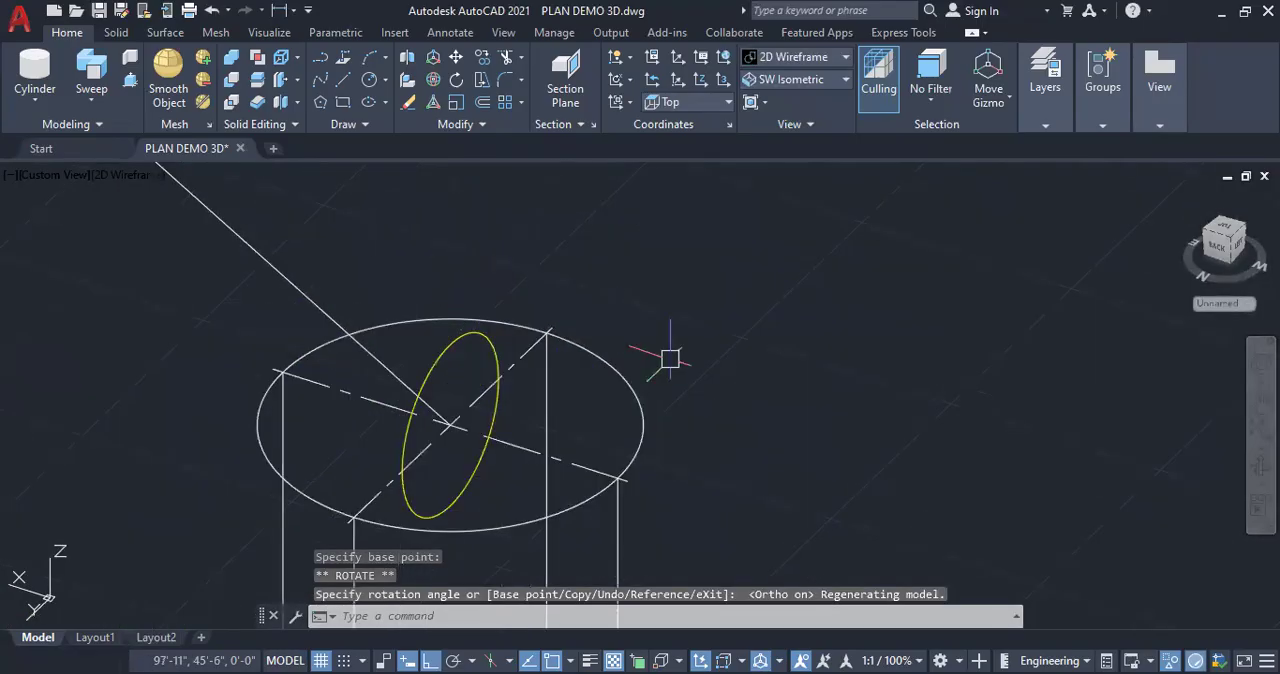
scroll(220, 410, down, 5)
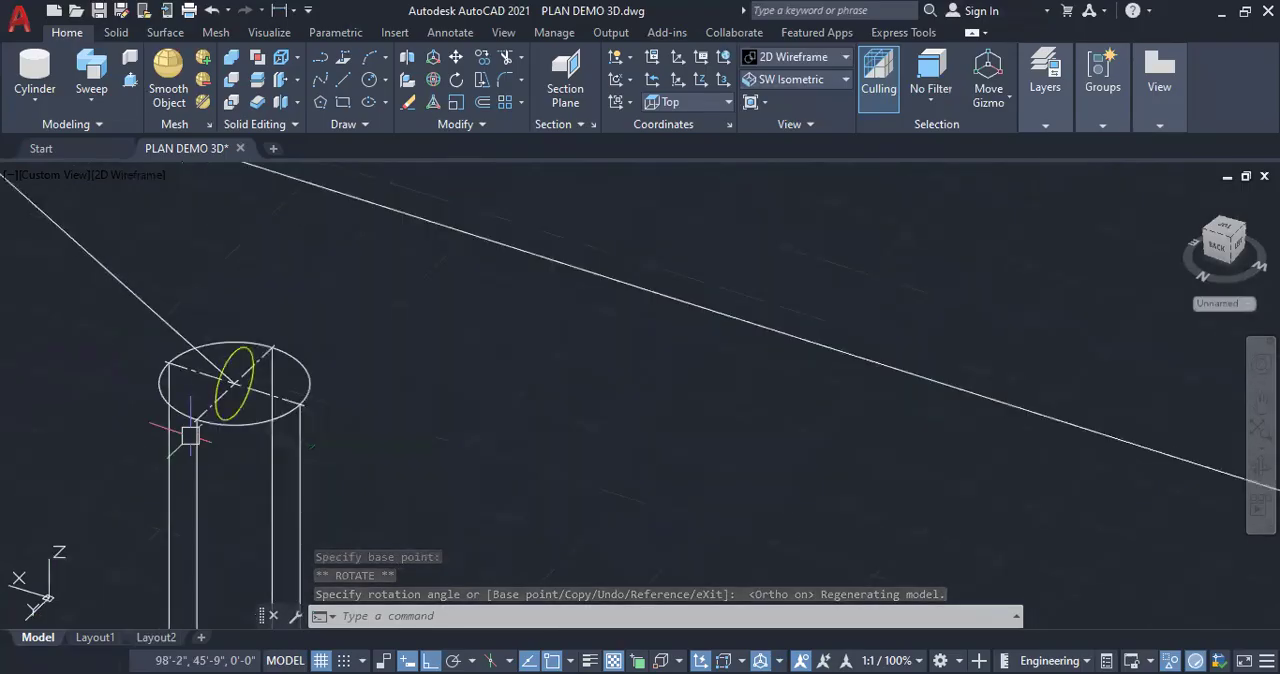
Draw a small solid box in the empty area beside the staircase's end post as a rotation test object
scroll(350, 370, down, 2)
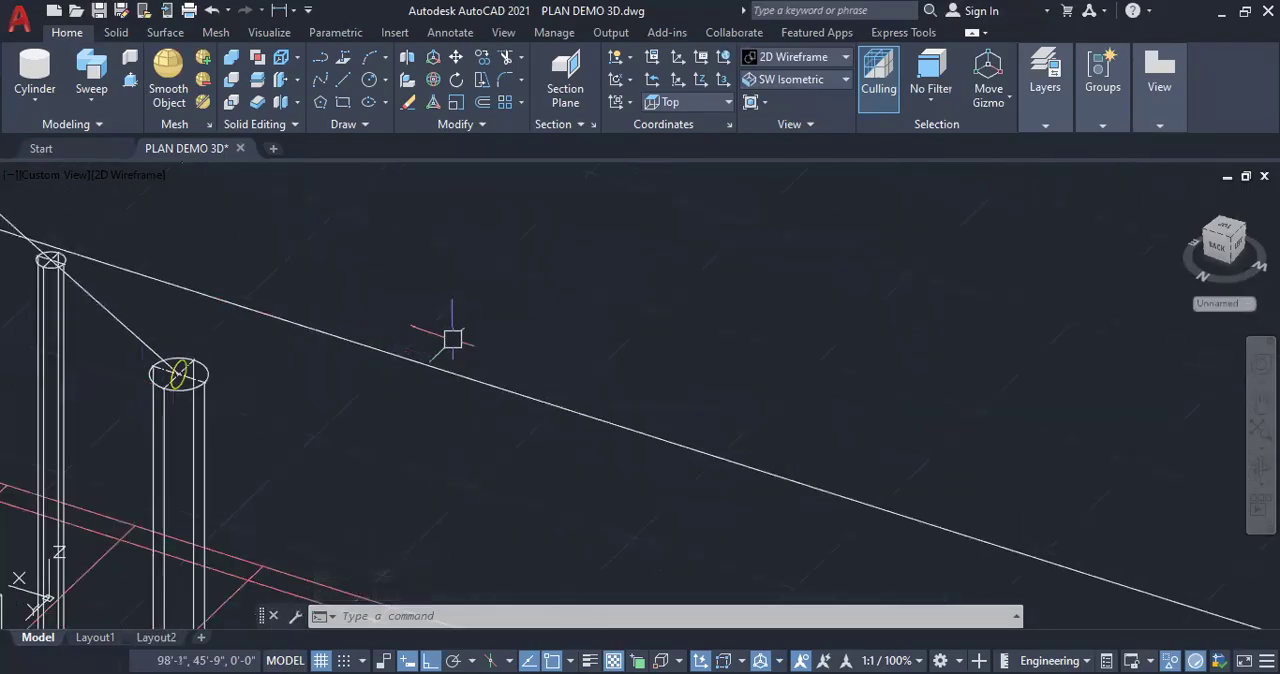
click(35, 100)
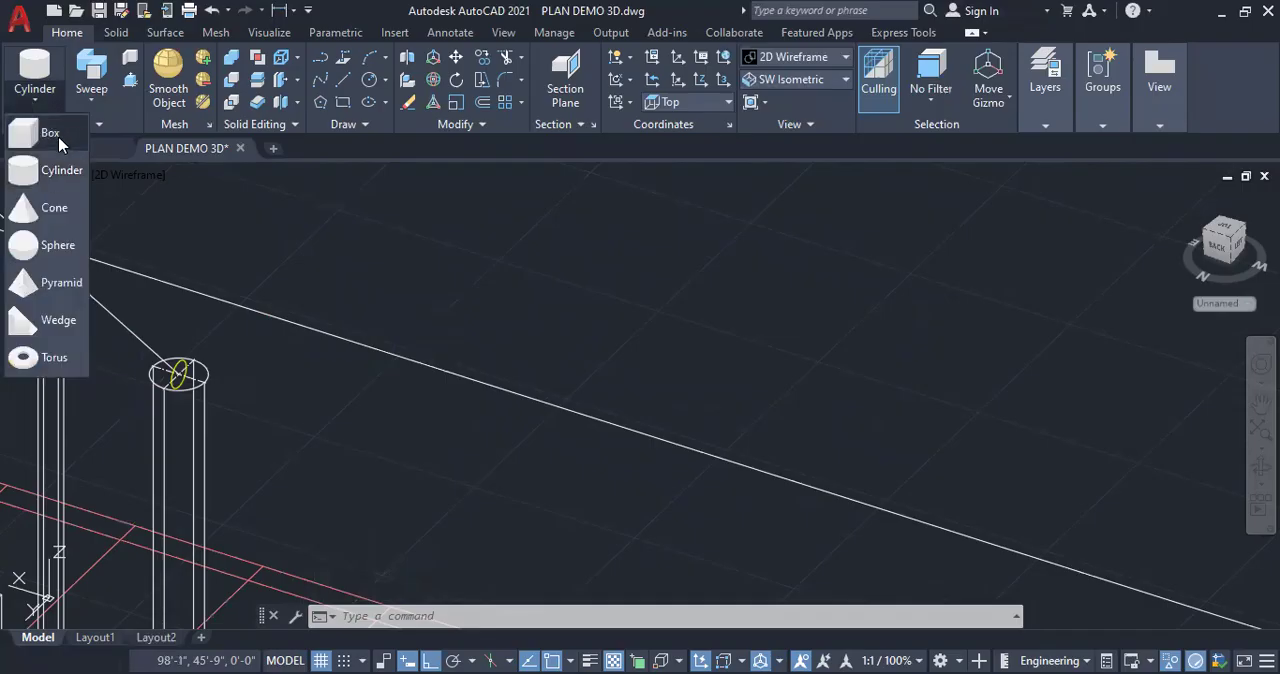
click(94, 152)
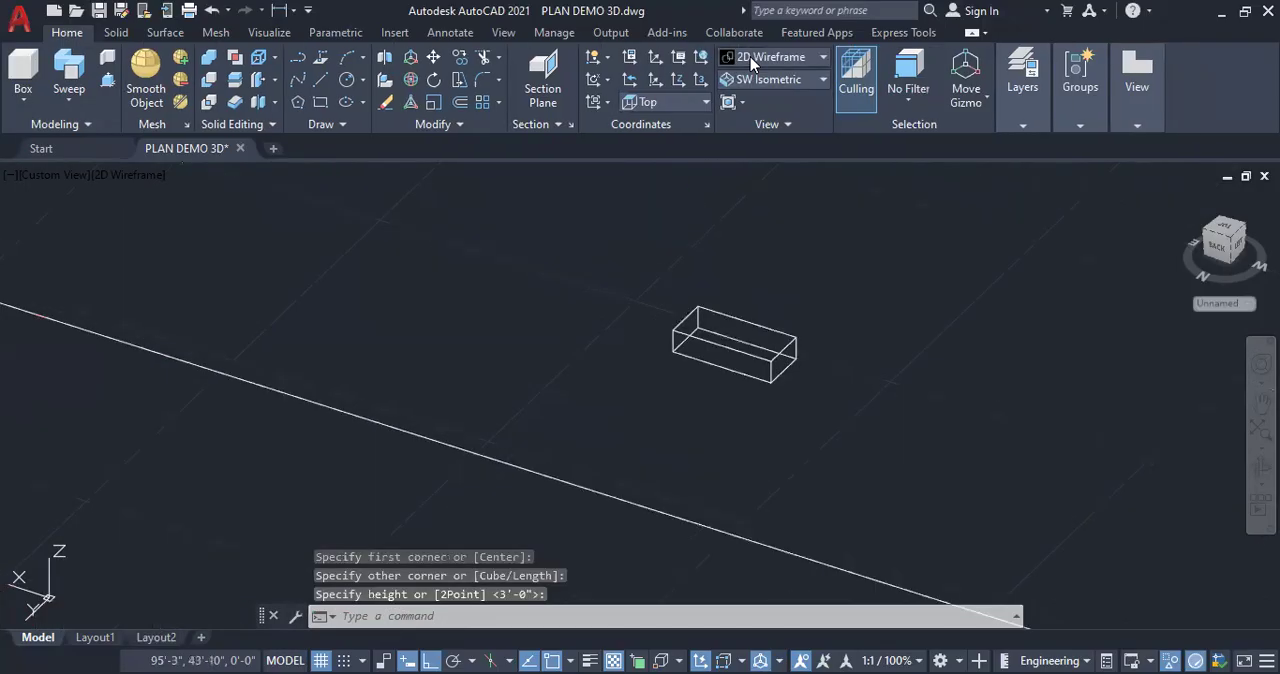
Switch the visual style to Shades of Gray
click(778, 57)
click(911, 180)
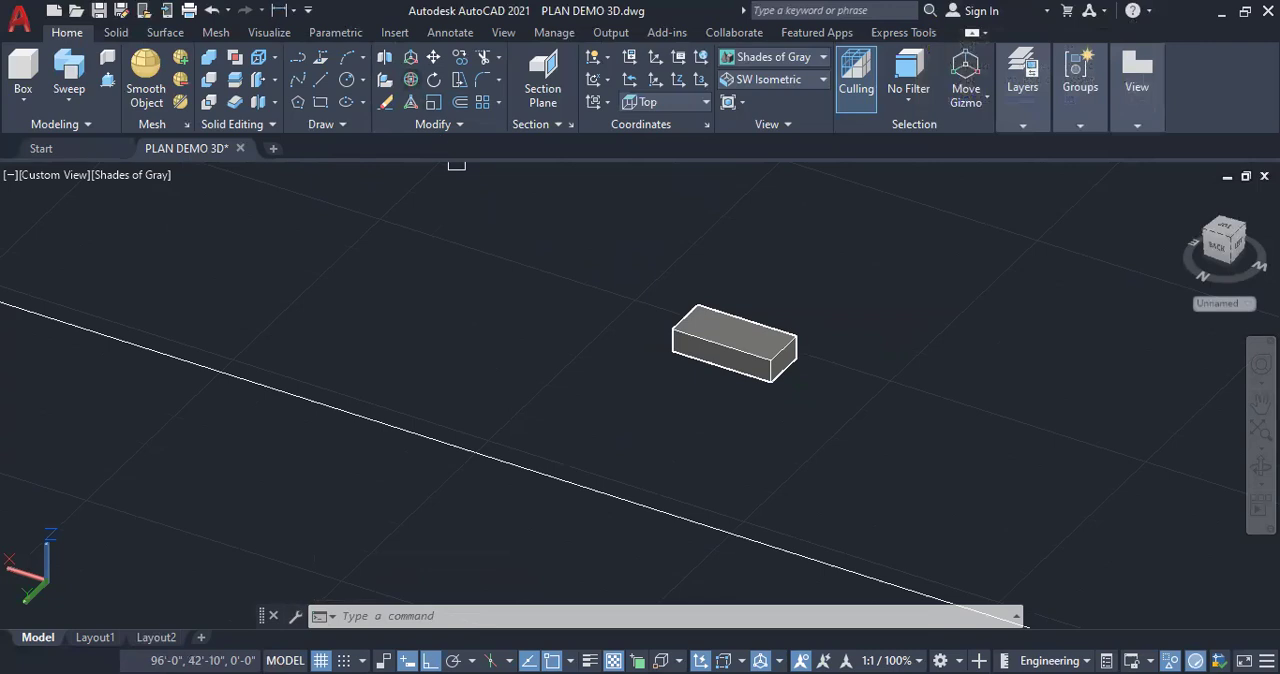
Try rotating the box about its X axis with 3D Rotate and Ortho off
click(755, 352)
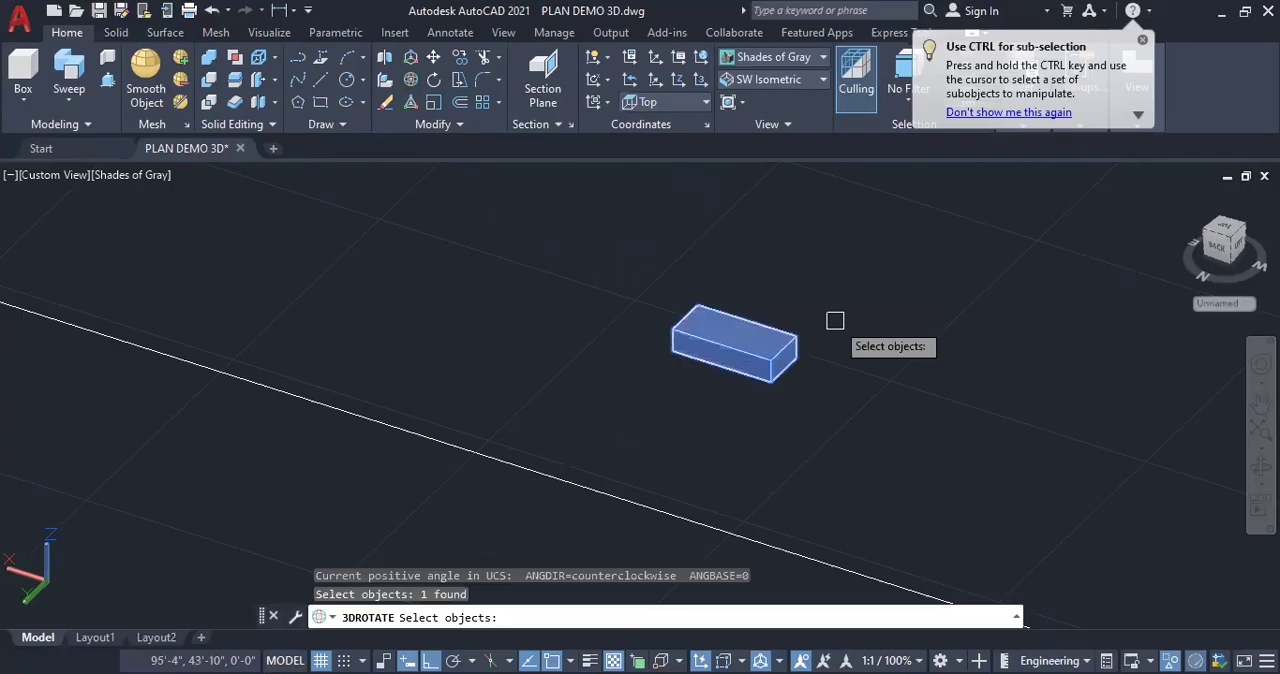
key(Return)
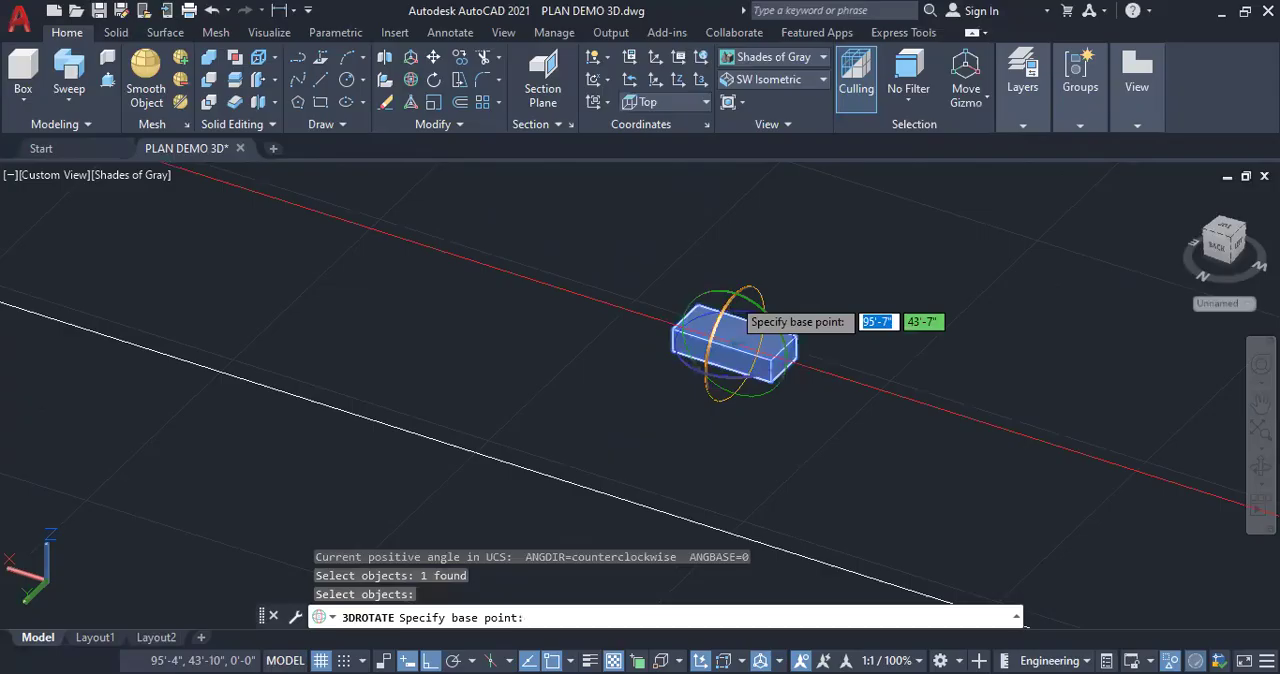
click(430, 660)
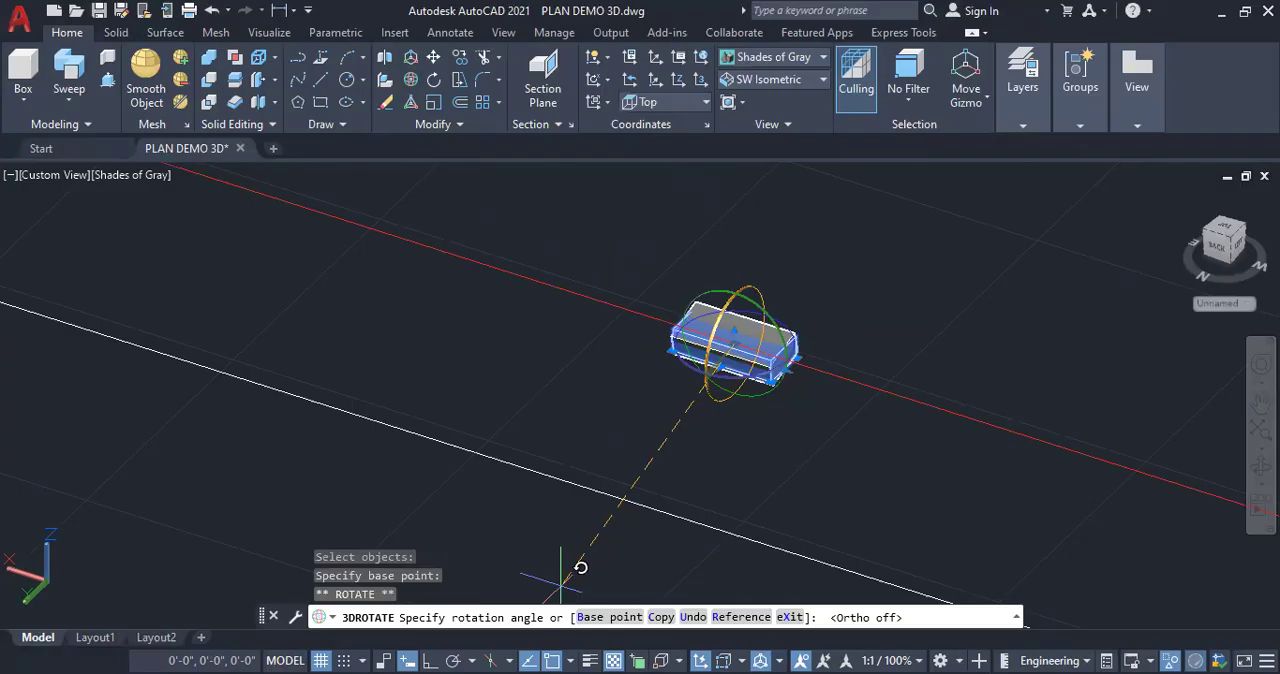
key(Escape)
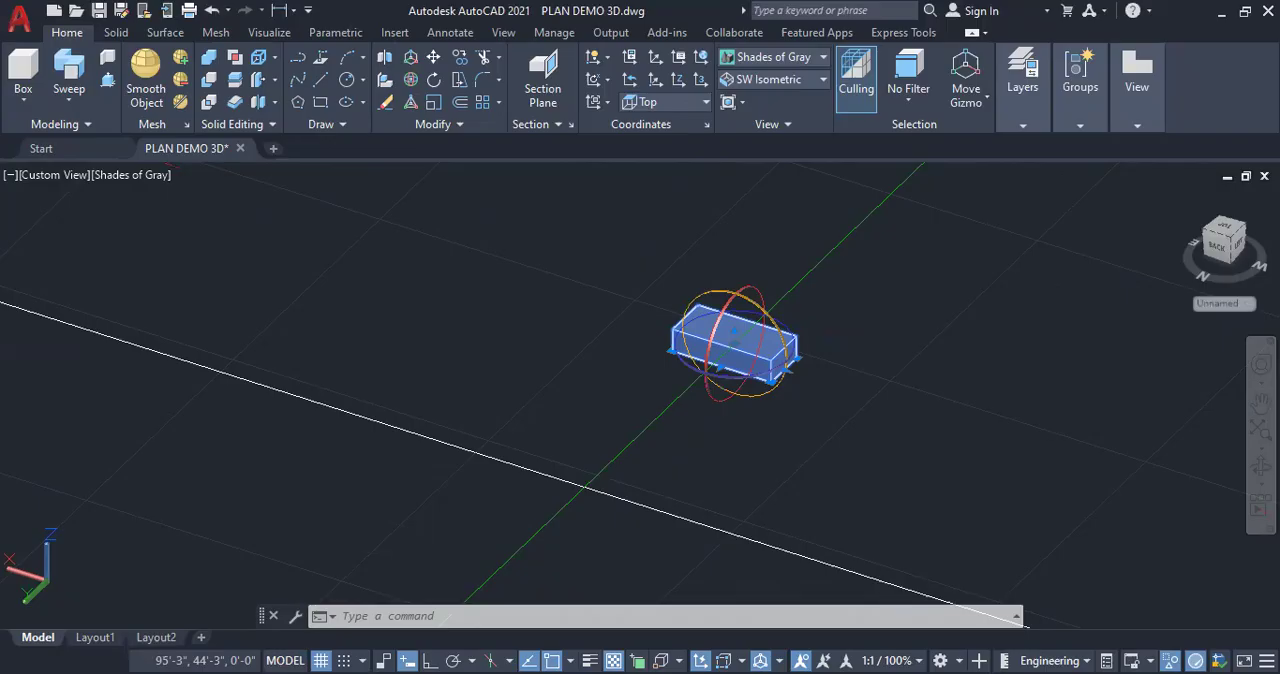
Try rotating the box about its Y axis and its Z axis, and erase the box
click(781, 384)
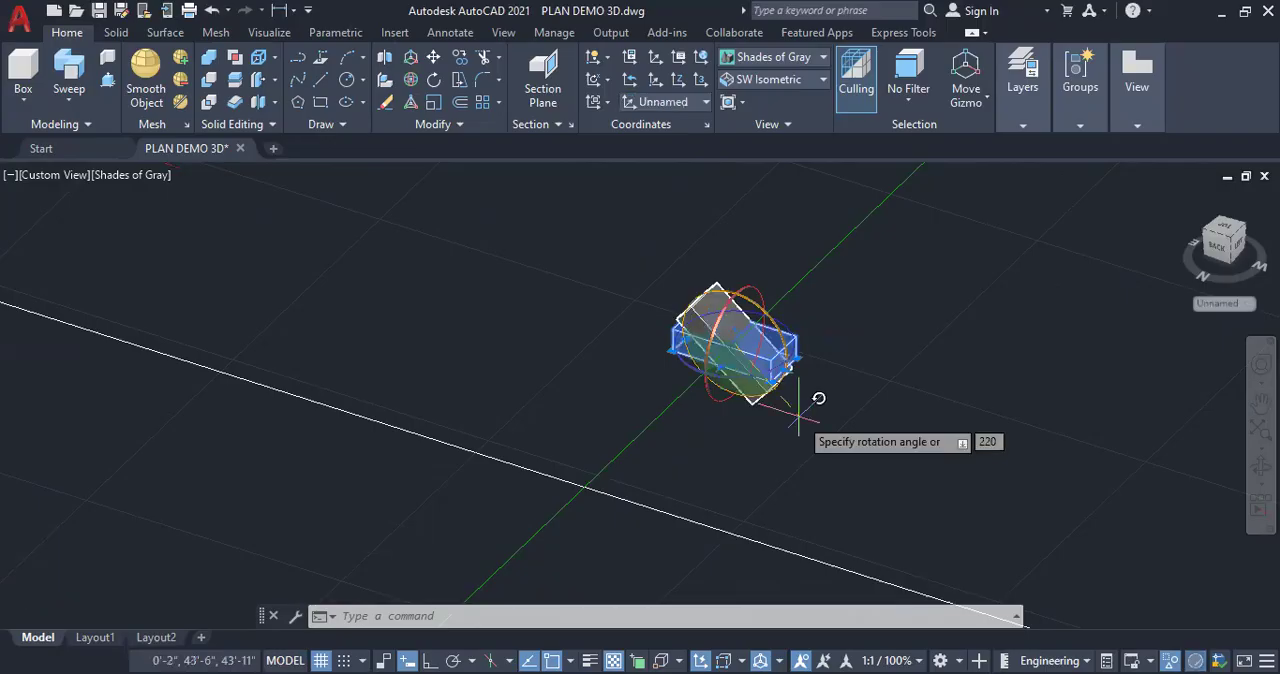
key(Escape)
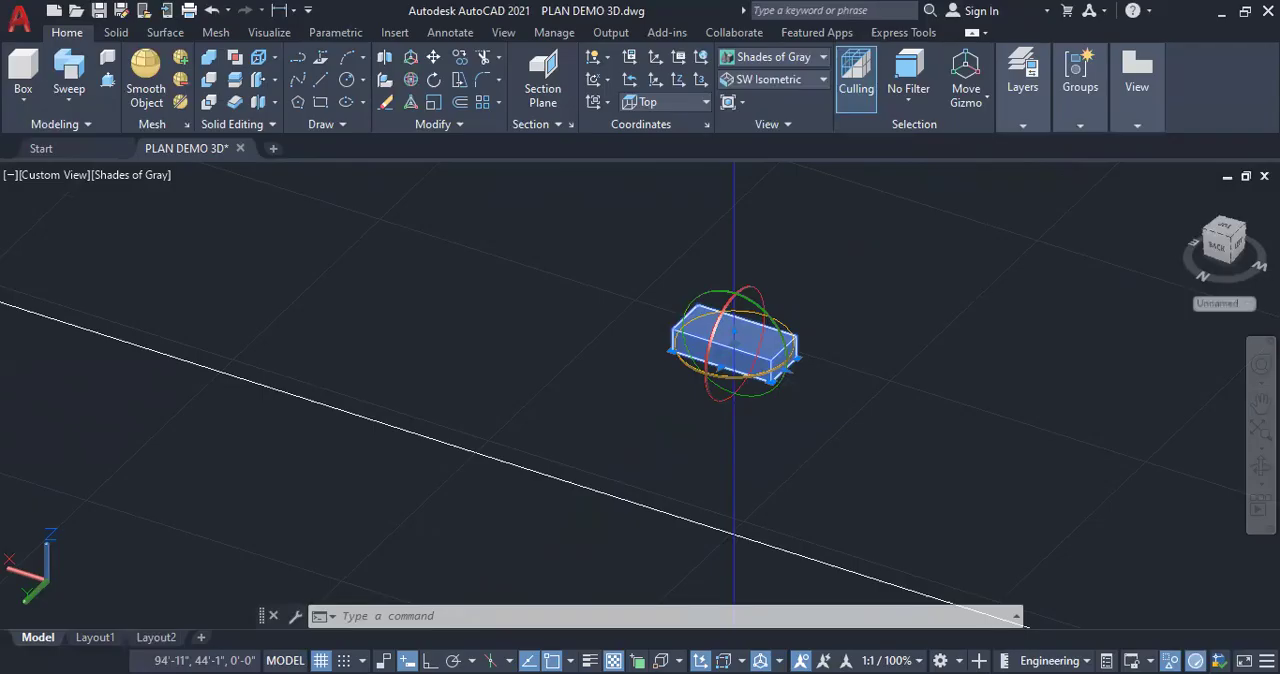
click(746, 377)
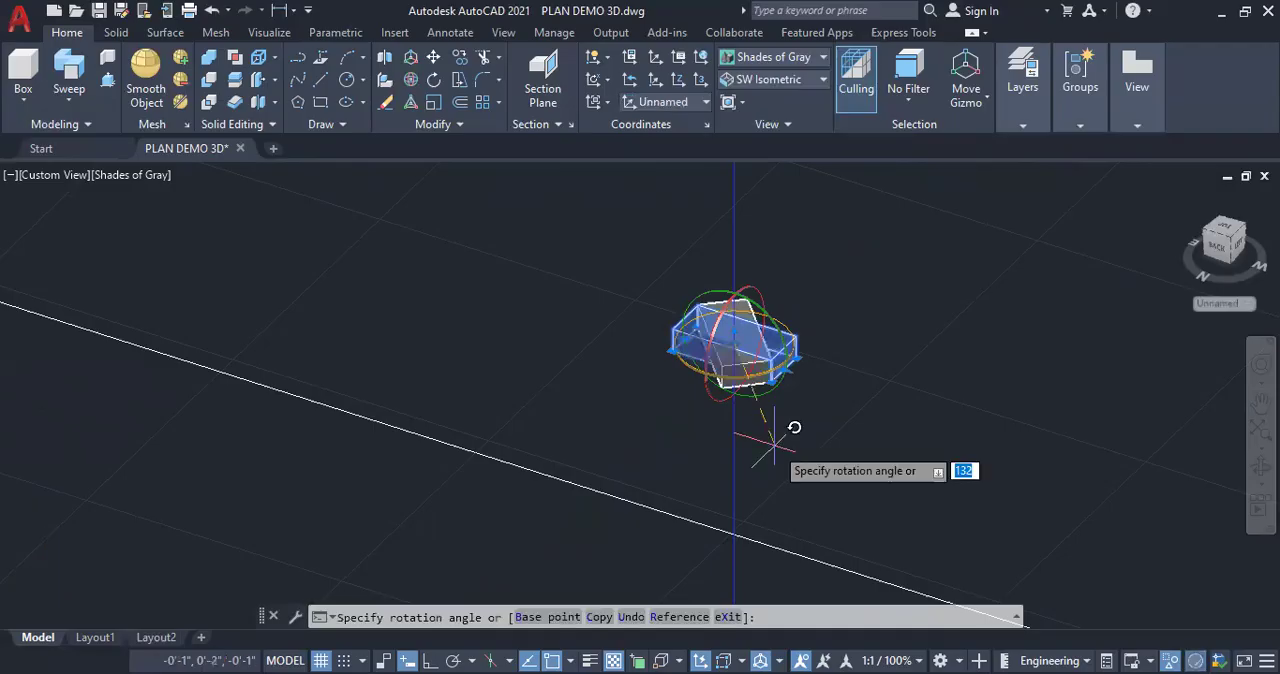
click(794, 427)
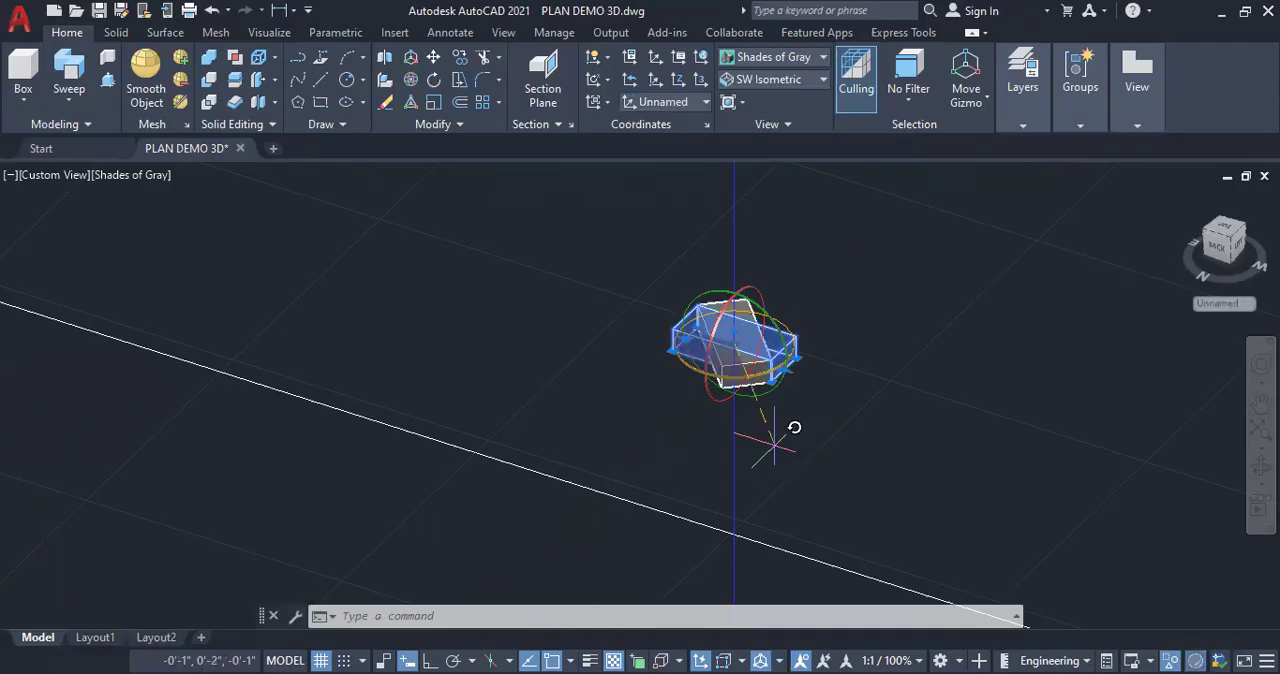
key(Escape)
key(Escape)
key(Escape)
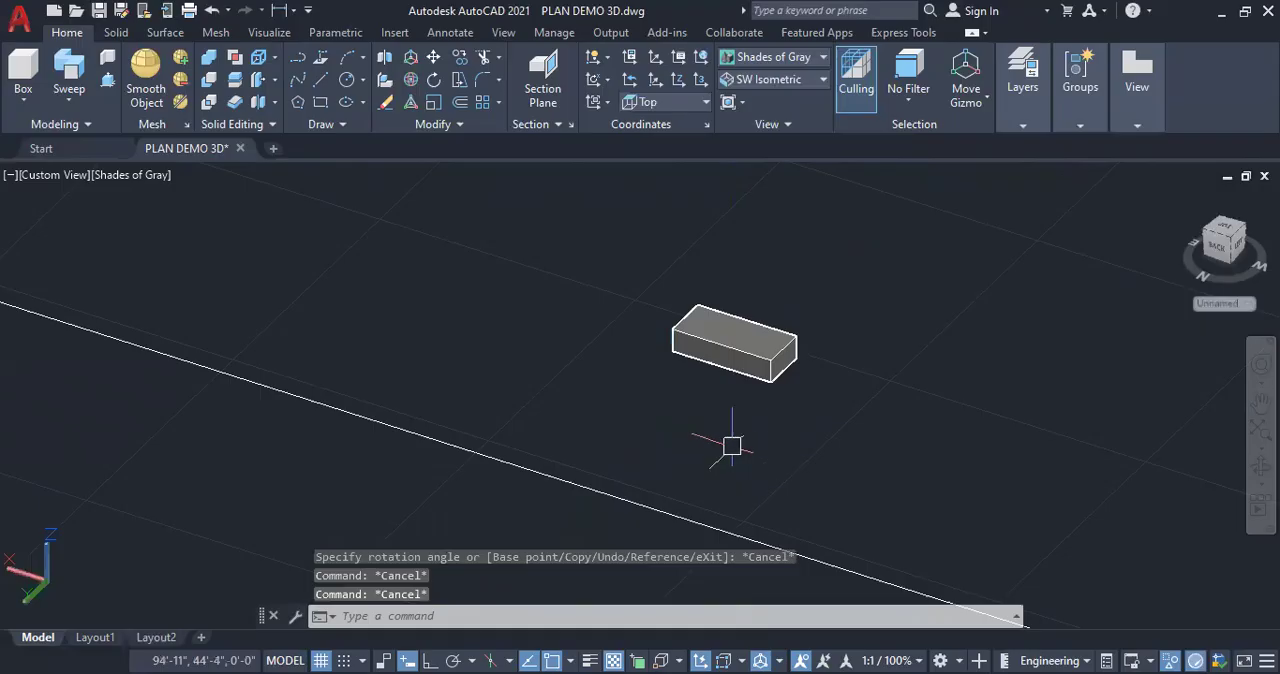
click(730, 351)
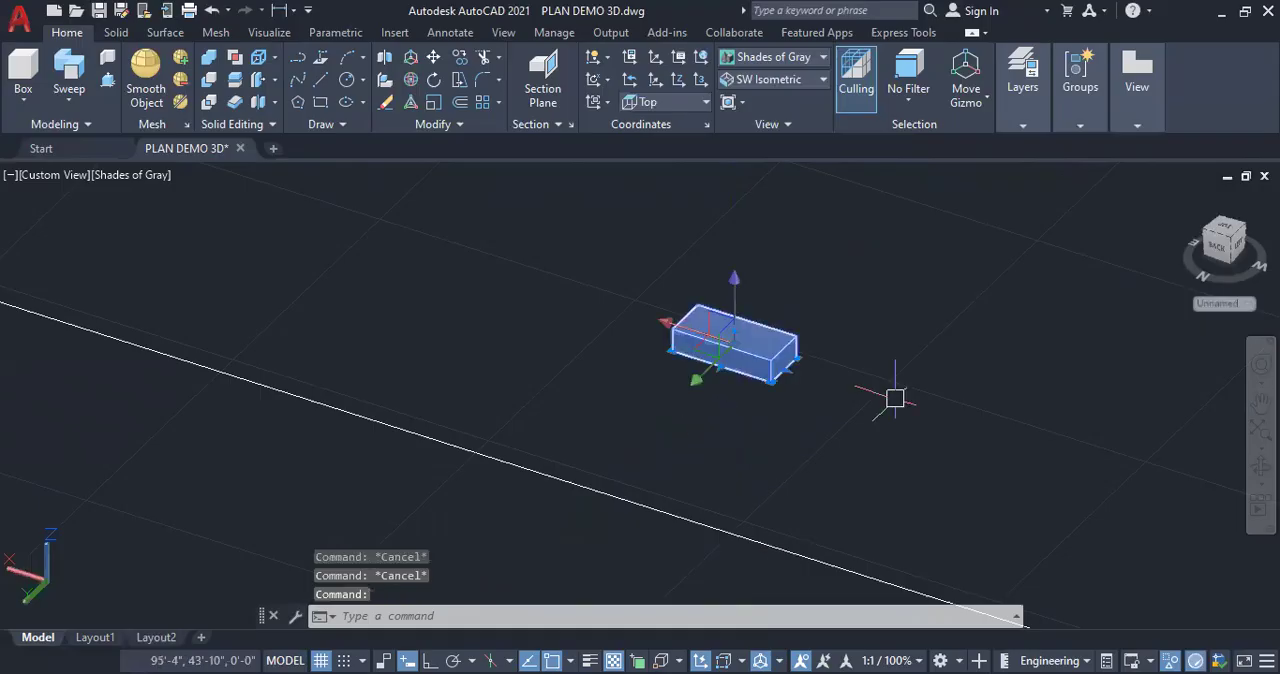
key(Delete)
Sweep the yellow circle on the end post along the handrail spline to form a solid handrail over both flights
scroll(748, 367, down, 5)
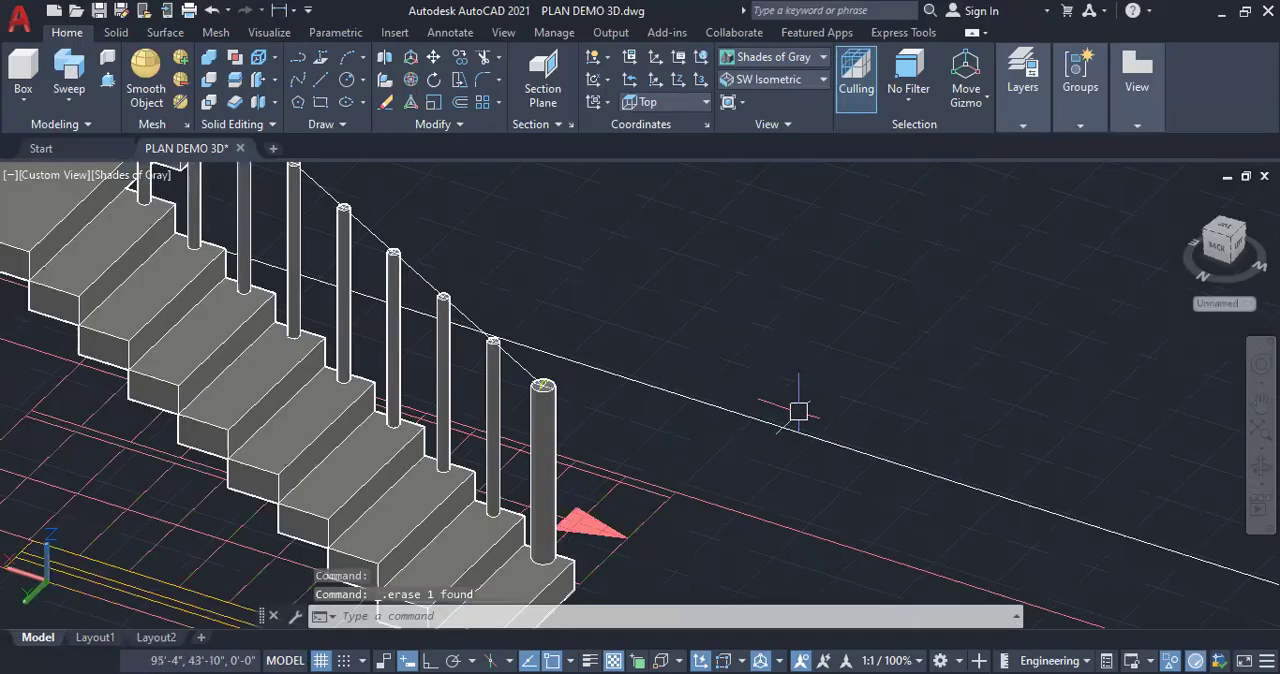
scroll(799, 411, up, 1)
middle_drag(799, 411, 981, 450)
scroll(690, 422, up, 7)
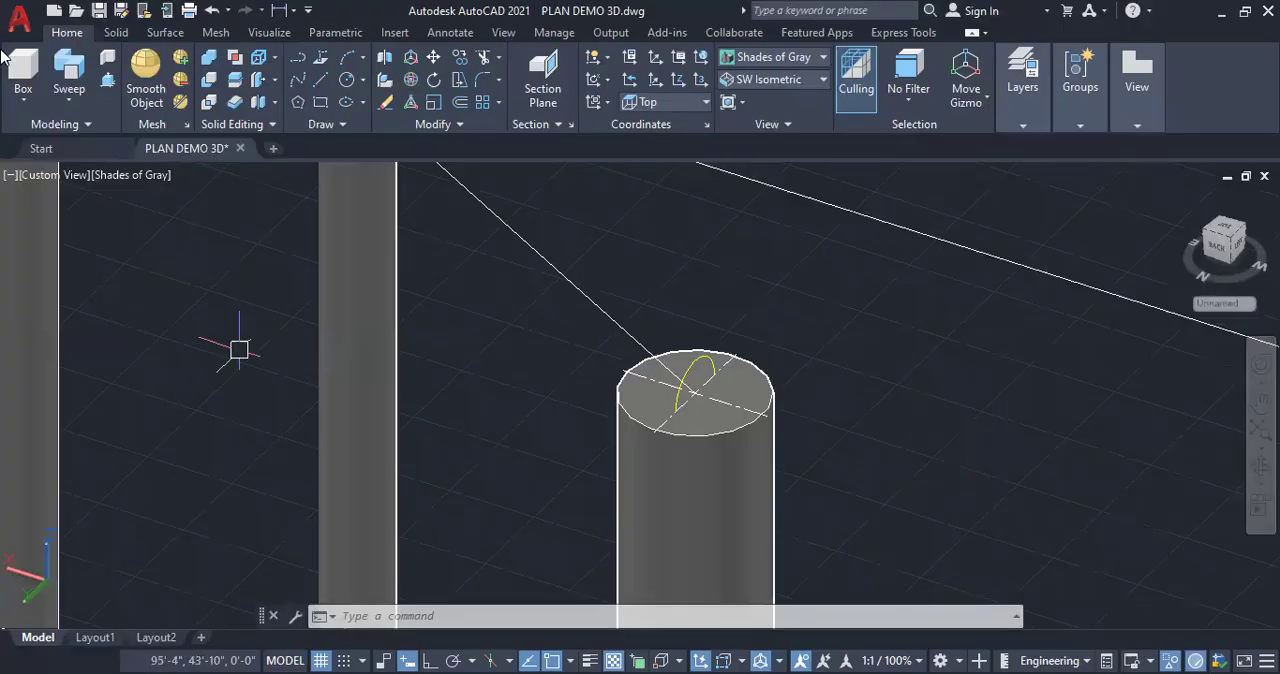
click(74, 100)
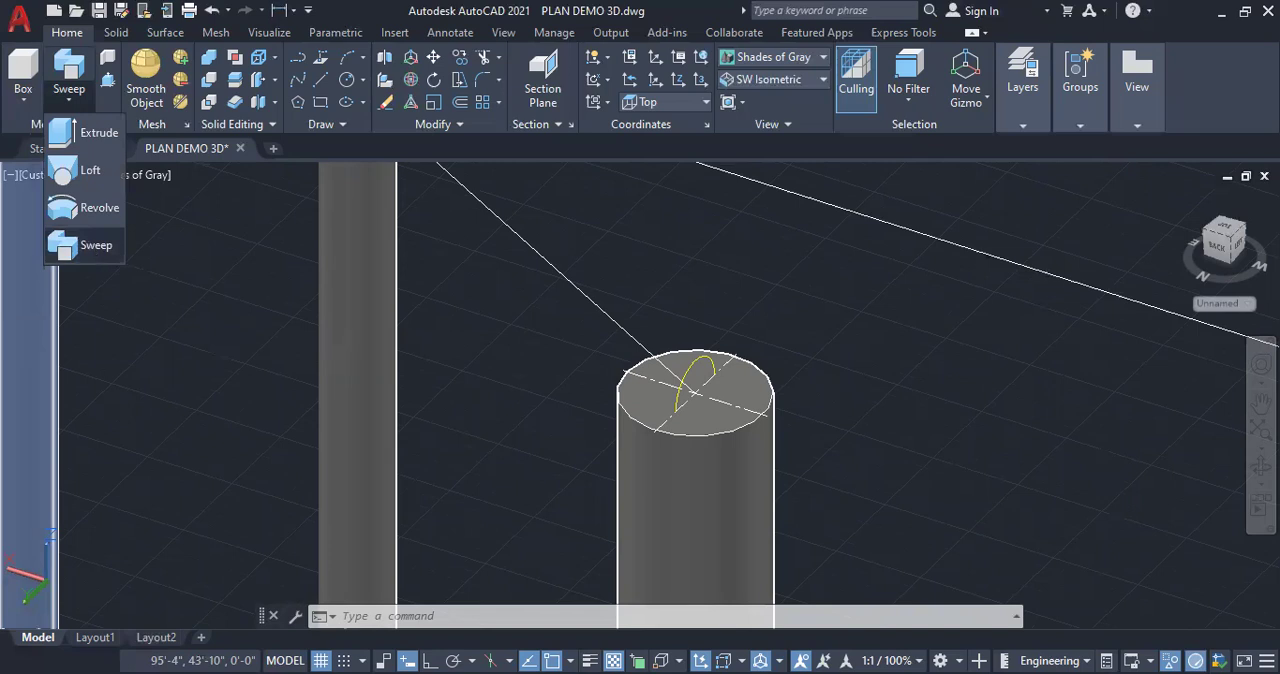
click(96, 245)
scroll(720, 330, up, 5)
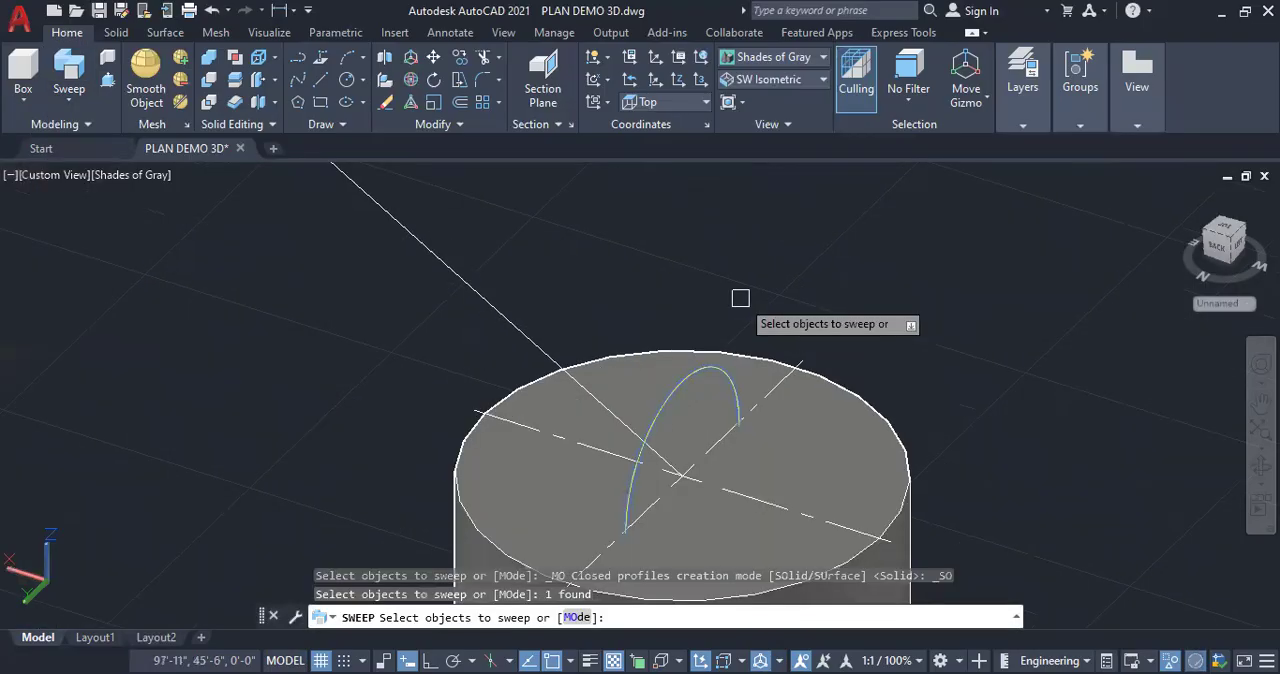
key(Return)
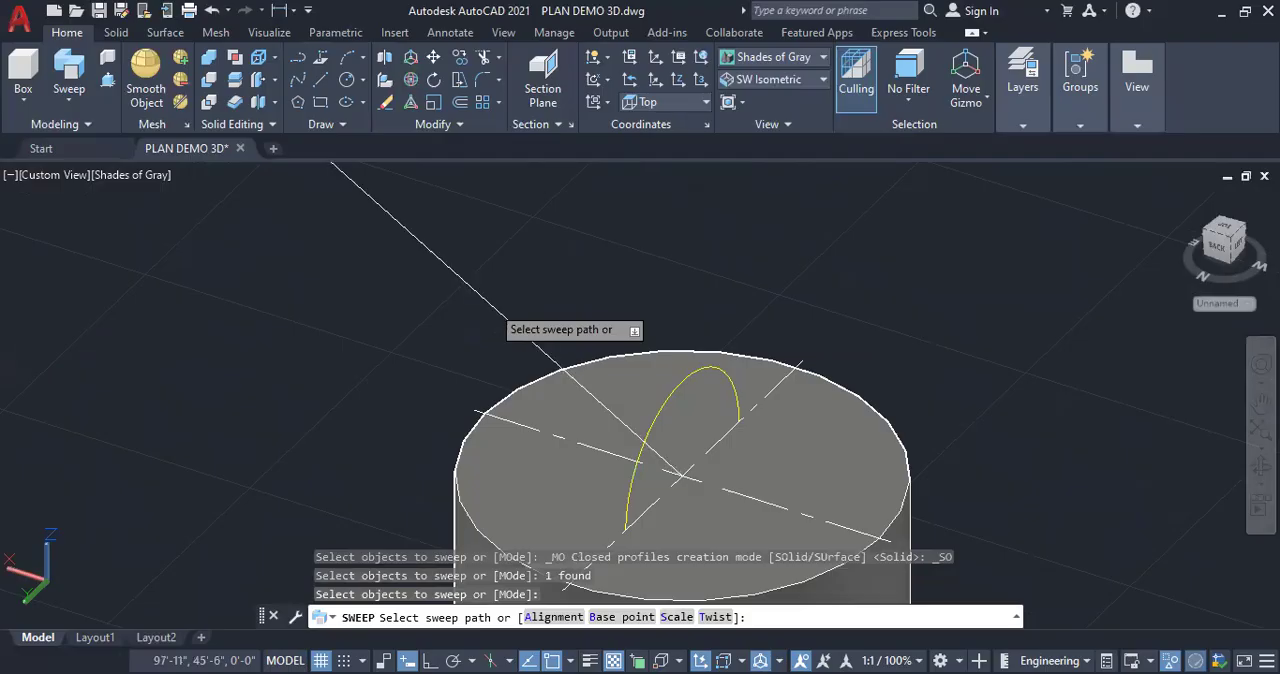
click(490, 303)
scroll(629, 454, down, 5)
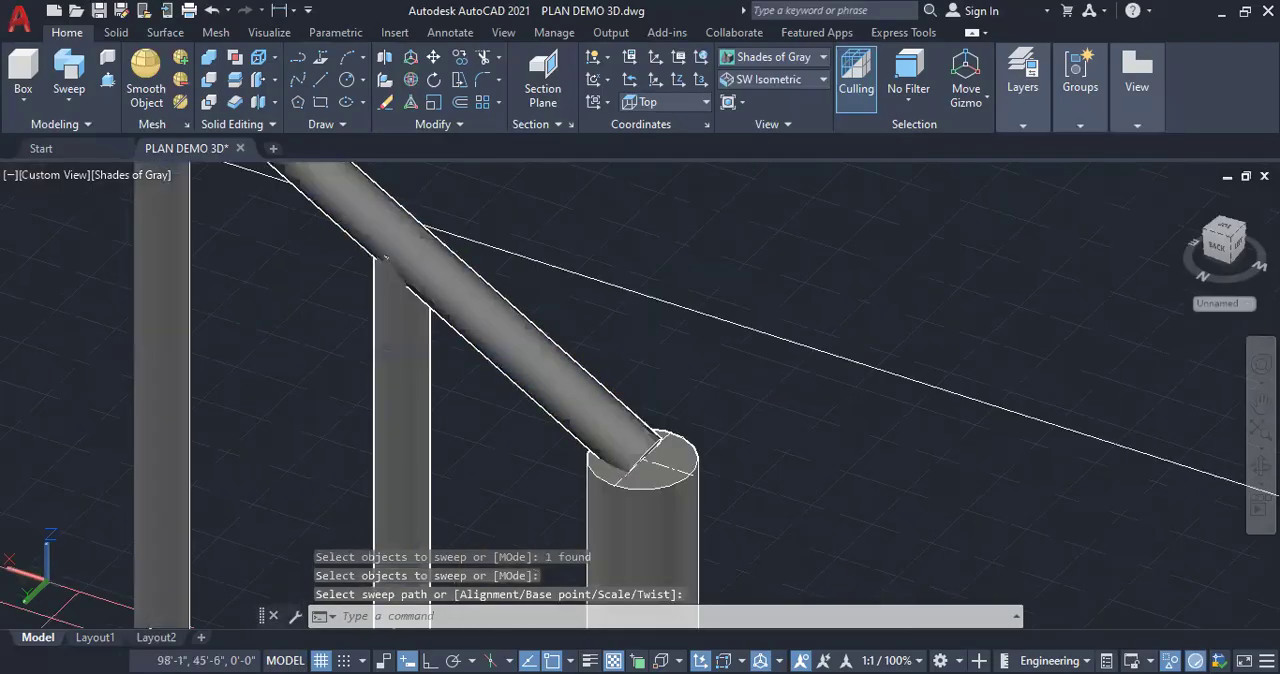
scroll(709, 397, down, 6)
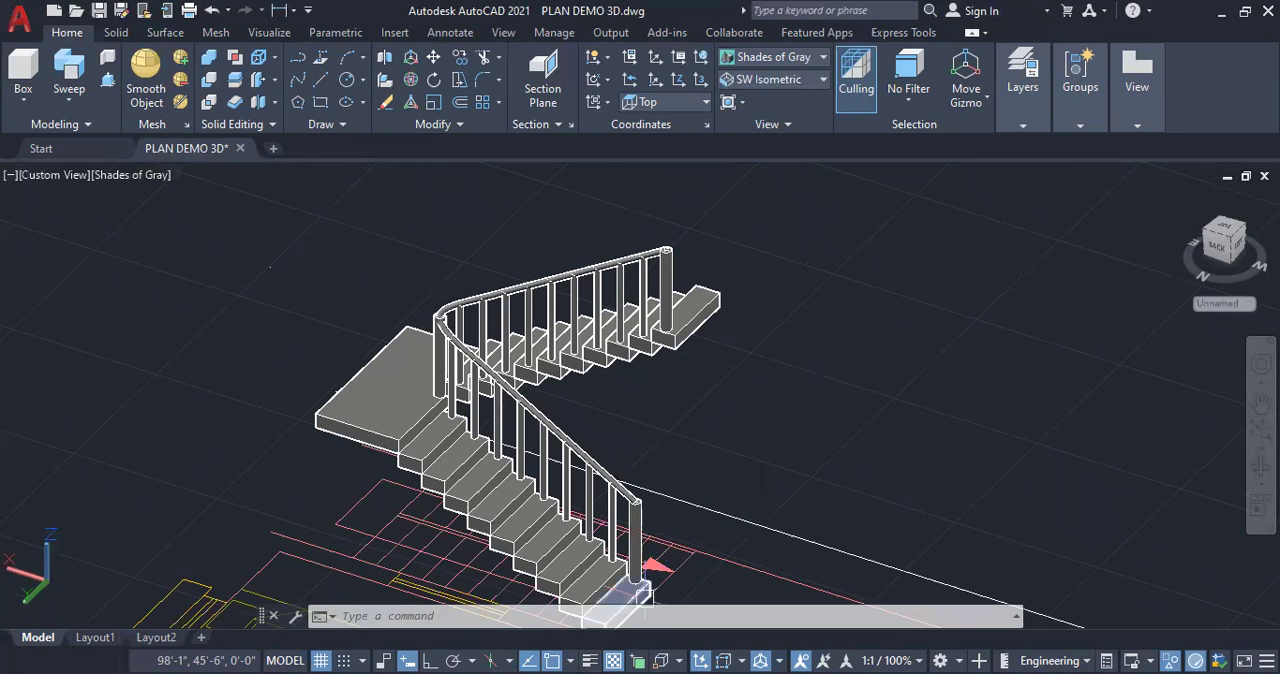
mouse_move(634, 498)
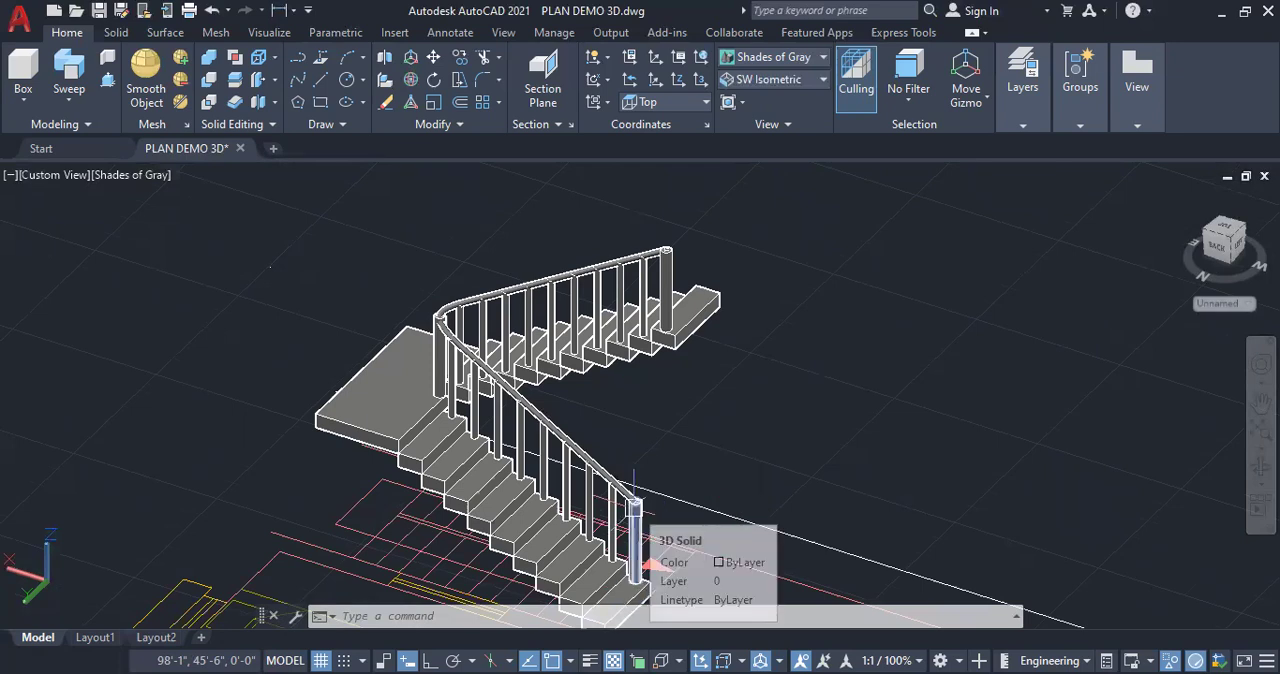